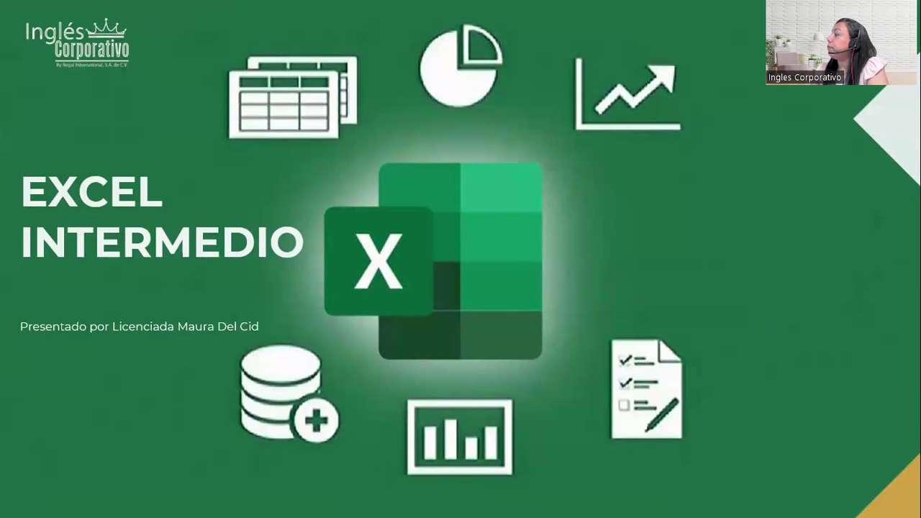
- Advance the slideshow from the Excel Intermedio title past Sesión 11 and Agenda to Contenido
{"action": "left_click", "coordinate": [859, 275]}
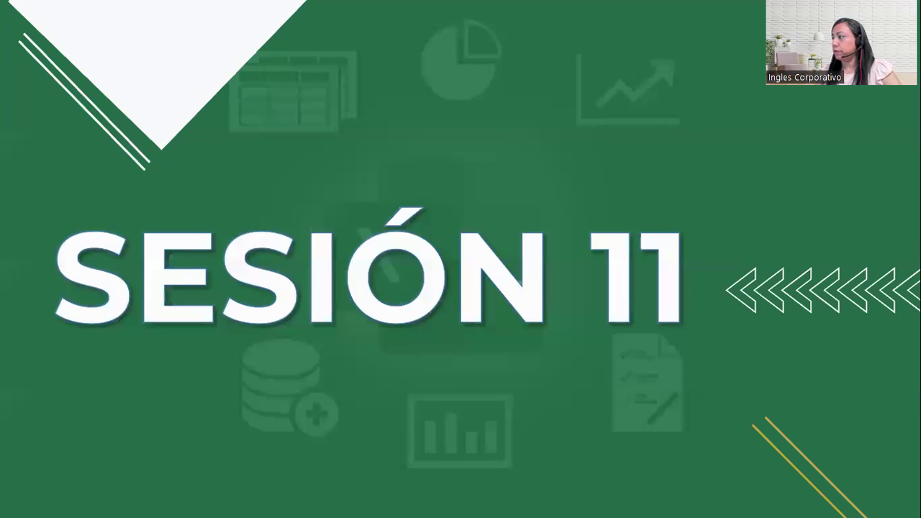
{"action": "left_click", "coordinate": [612, 356]}
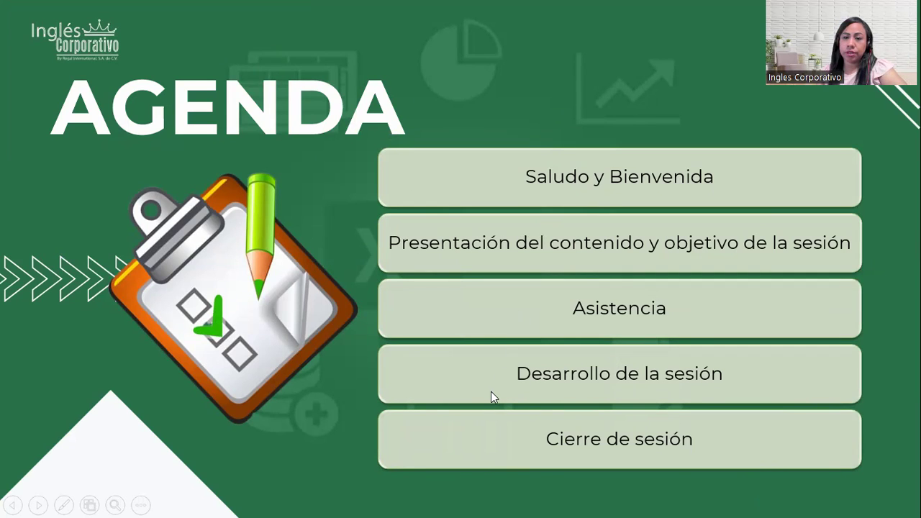
{"action": "key", "text": "Right"}
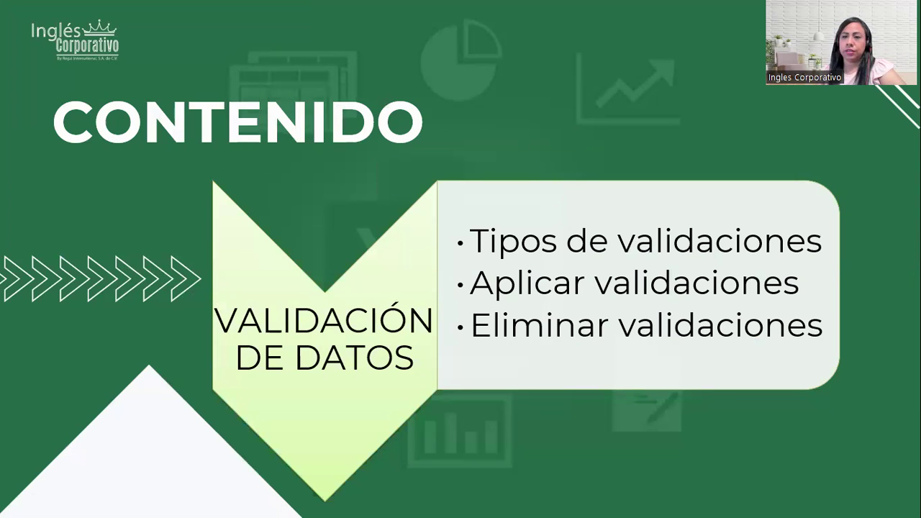
- Advance past the Objetivo slide to the Tipos de validaciones slide
{"action": "key", "text": "Right"}
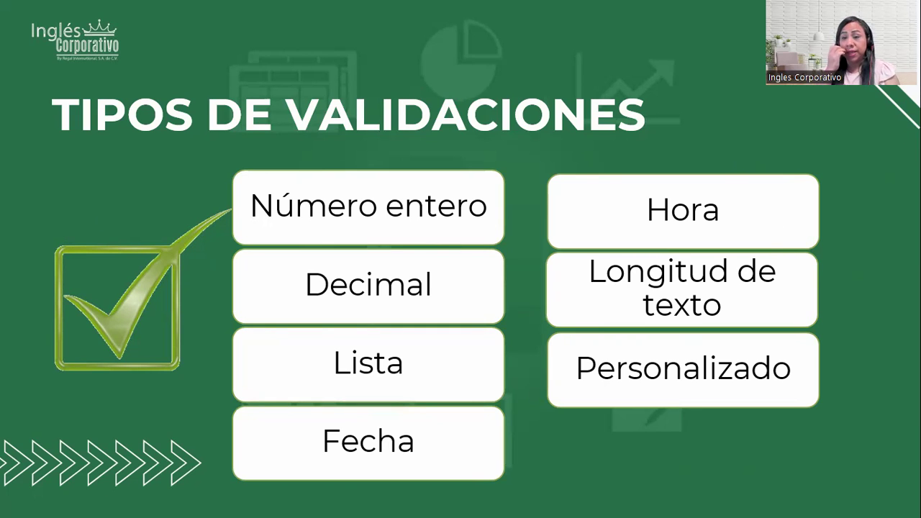
- Go to the ¿Cómo aplicar validaciones? slide and play its ribbon animations showing Validación de datos
{"action": "key", "text": "Right"}
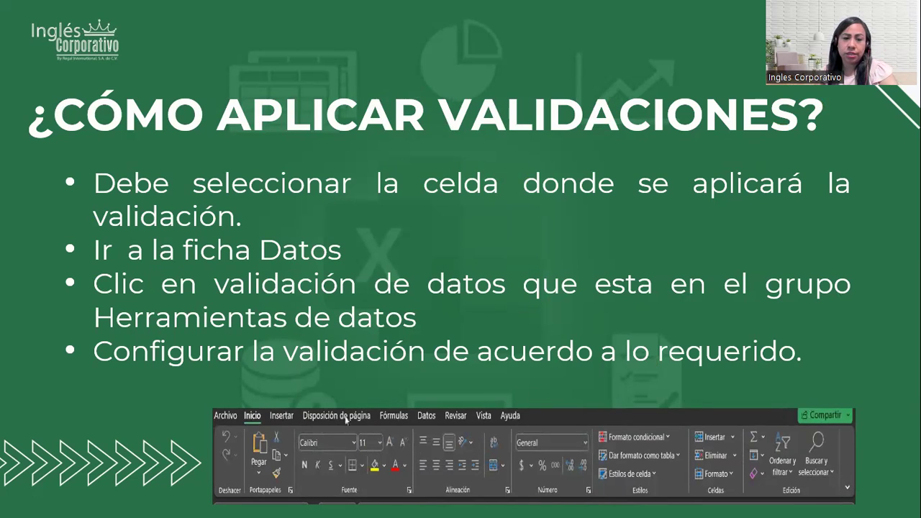
{"action": "left_click", "coordinate": [424, 416]}
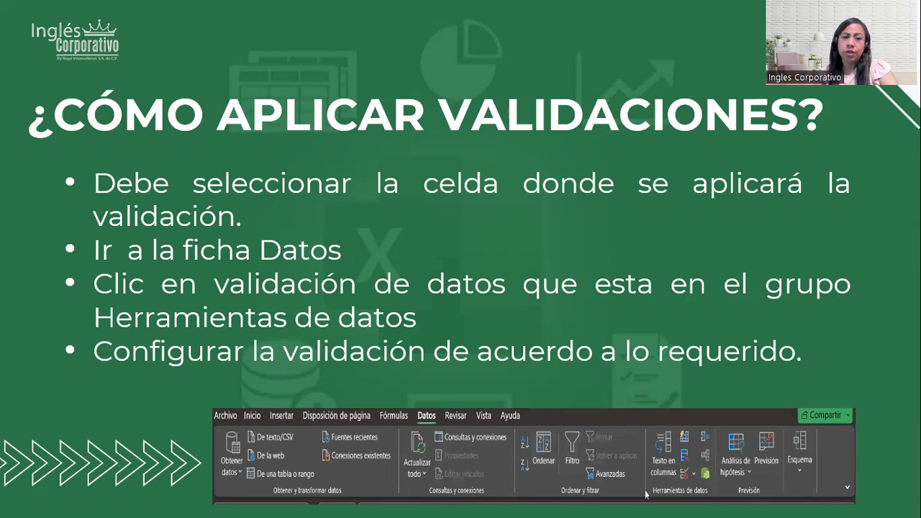
{"action": "left_click", "coordinate": [693, 475]}
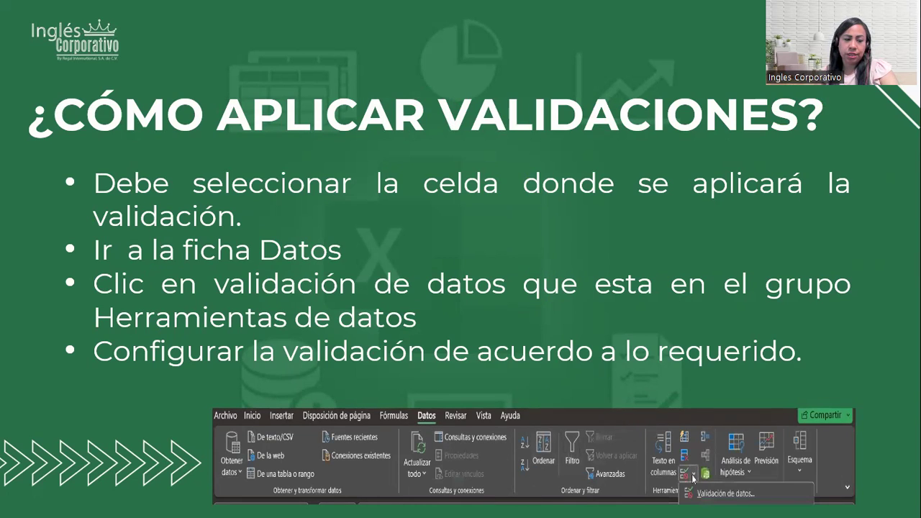
{"action": "left_click", "coordinate": [712, 494]}
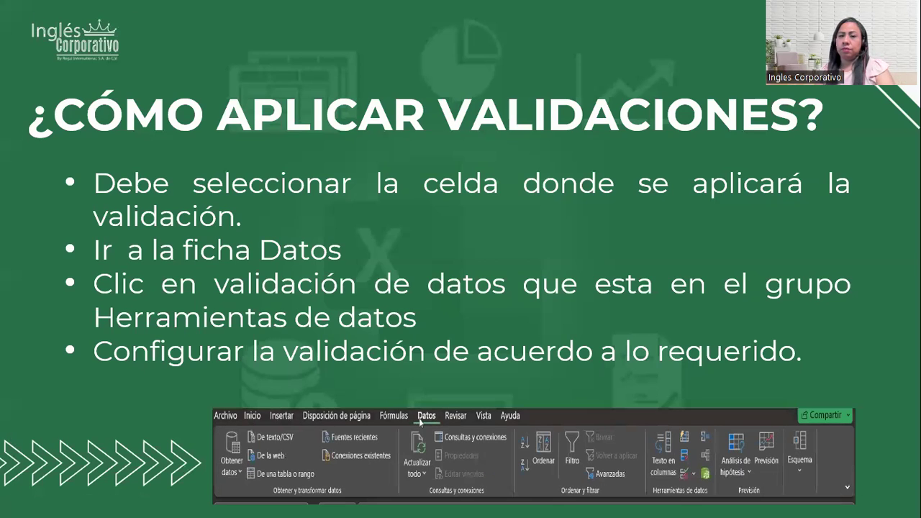
- Step forward, back once, then on to the Desarrollo practice slide and switch to Excel
{"action": "key", "text": "Right"}
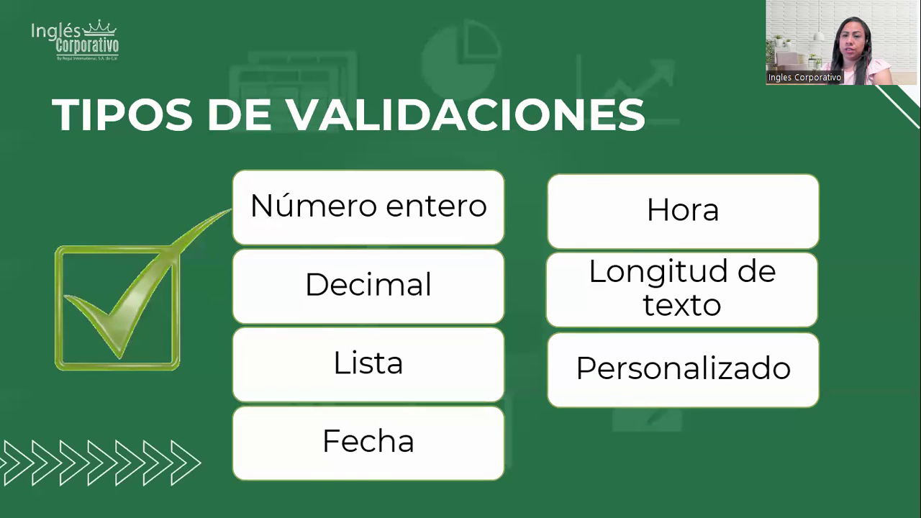
{"action": "key", "text": "Left"}
{"action": "key", "text": "Right"}
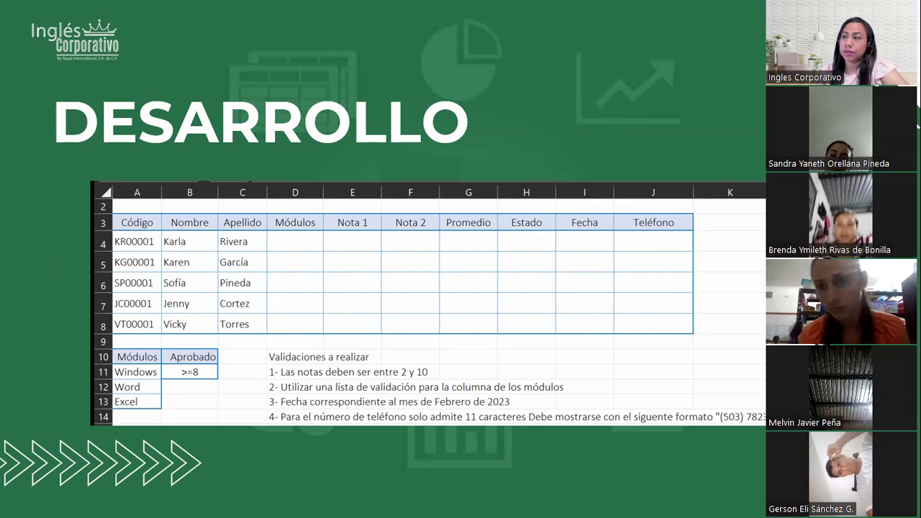
{"action": "key", "text": "alt+Tab"}
- Maximise the Práctica Sesión 11 G5EXI workbook and type 1 into cell D4 under Módulos
{"action": "double_click", "coordinate": [268, 30]}
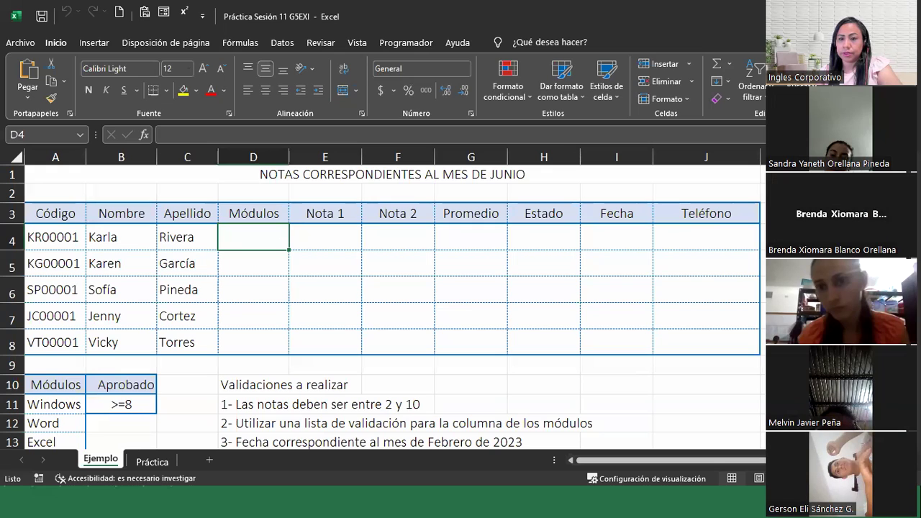
{"action": "type", "text": "1"}
{"action": "key", "text": "alt+Tab"}
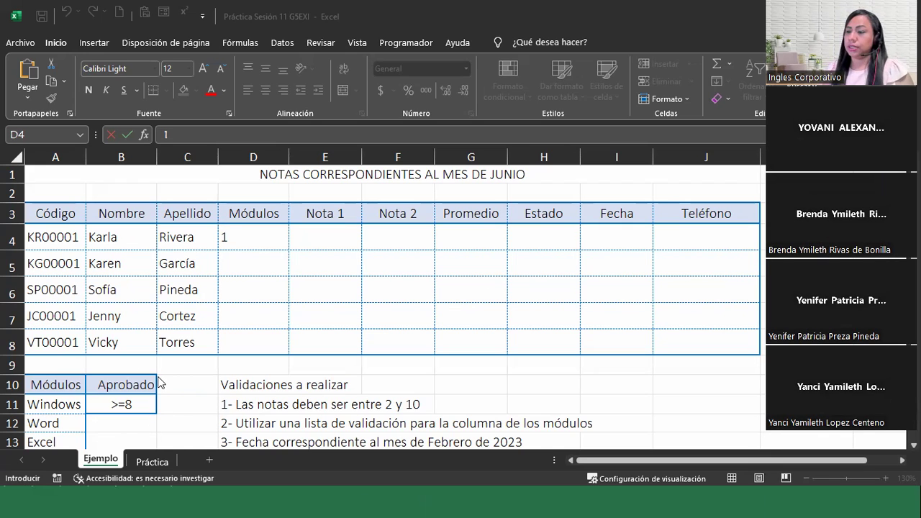
{"action": "left_click", "coordinate": [260, 241]}
{"action": "key", "text": "Escape"}
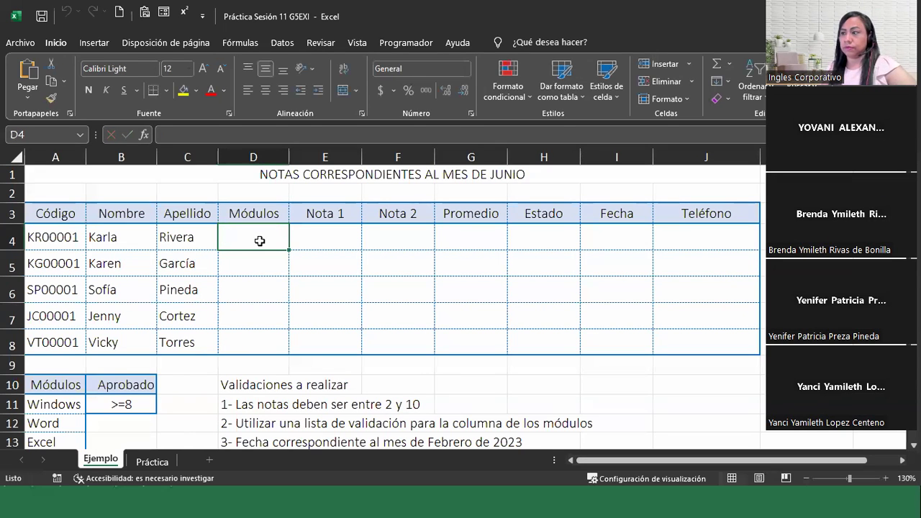
{"action": "left_click", "coordinate": [264, 286]}
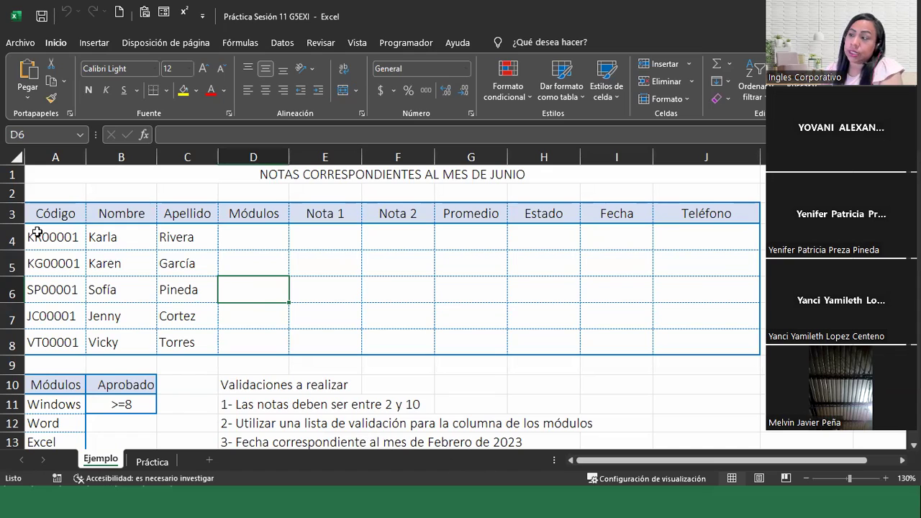
{"action": "left_click", "coordinate": [234, 244]}
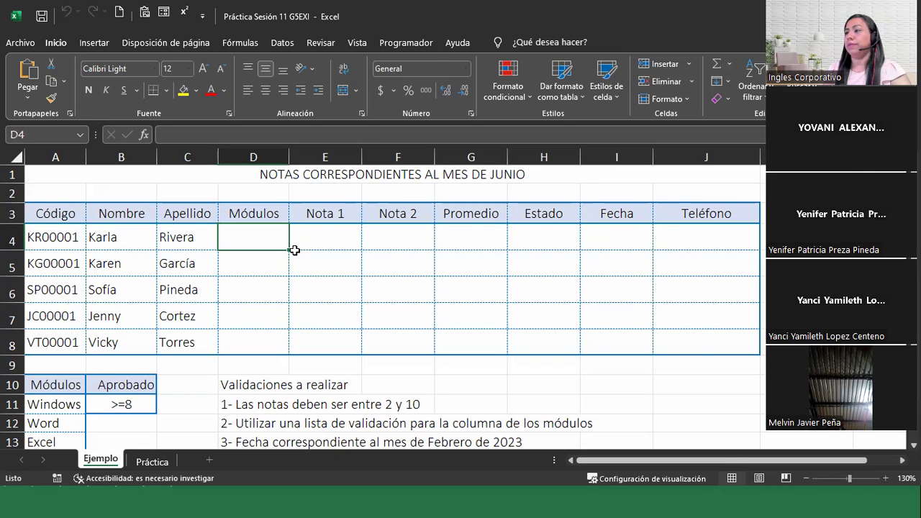
{"action": "scroll", "coordinate": [288, 328], "scroll_direction": "down", "scroll_amount": 2}
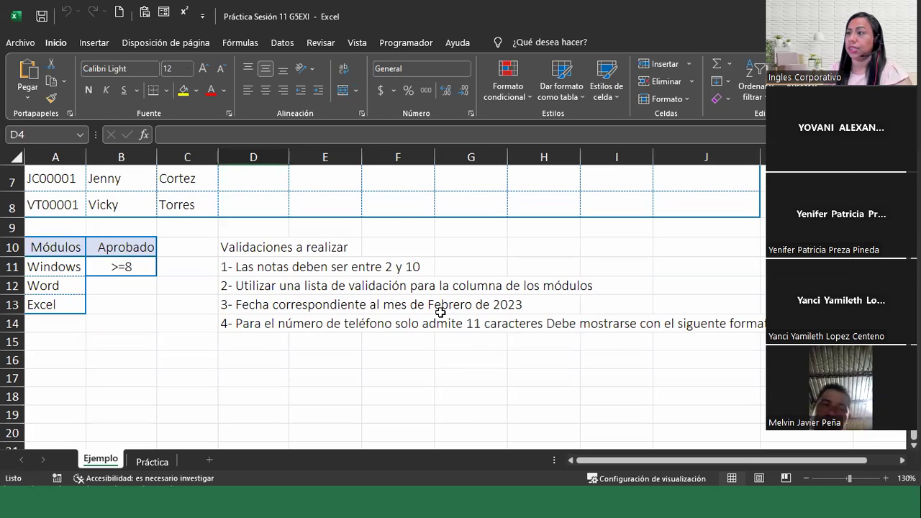
{"action": "scroll", "coordinate": [148, 270], "scroll_direction": "up", "scroll_amount": 2}
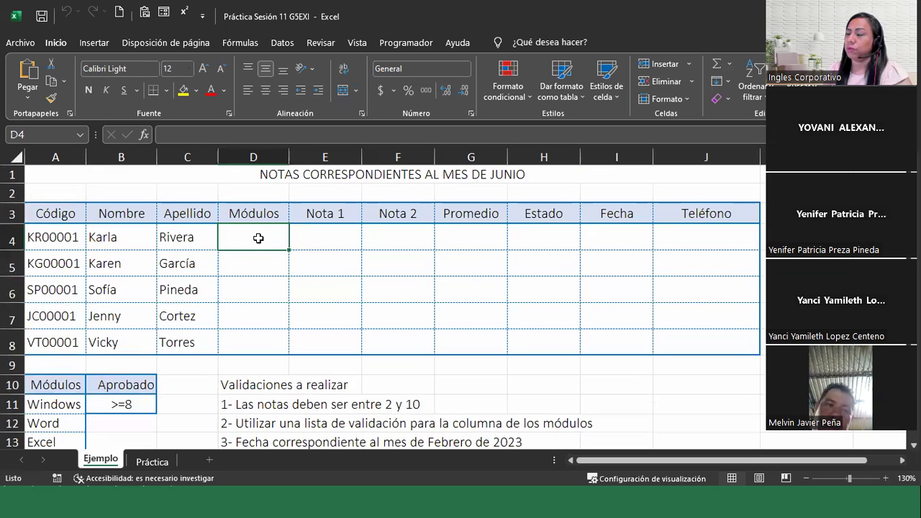
- Select Módulos cells D4:D8 and drop down the Validación de datos menu on the Datos tab
{"action": "left_click_drag", "start_coordinate": [258, 239], "coordinate": [261, 345]}
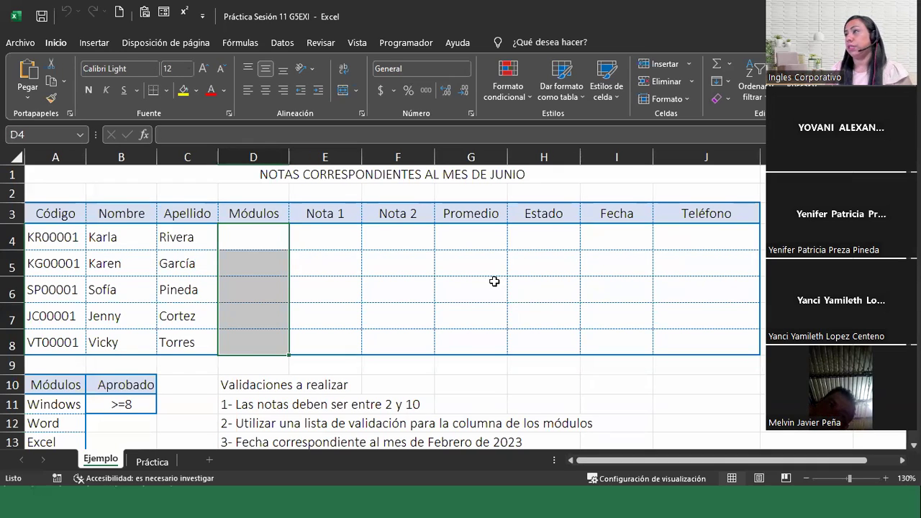
{"action": "left_click", "coordinate": [253, 48]}
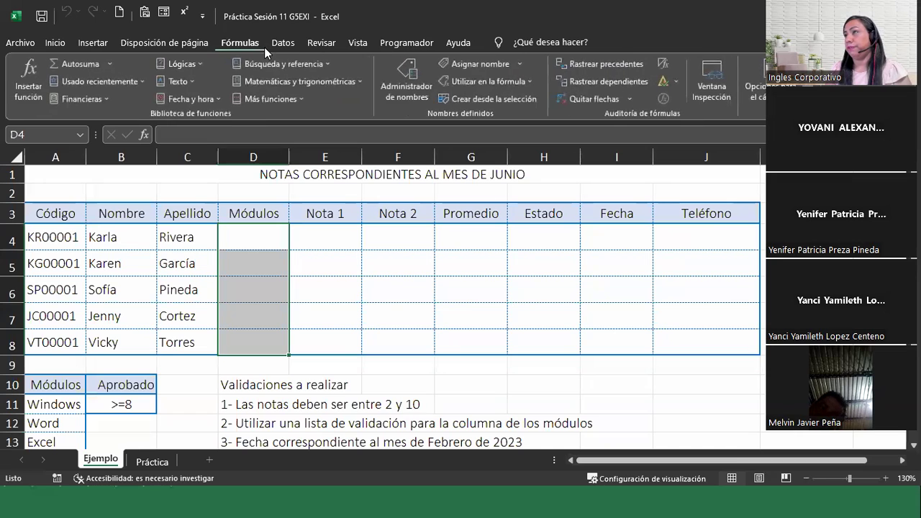
{"action": "left_click", "coordinate": [281, 47]}
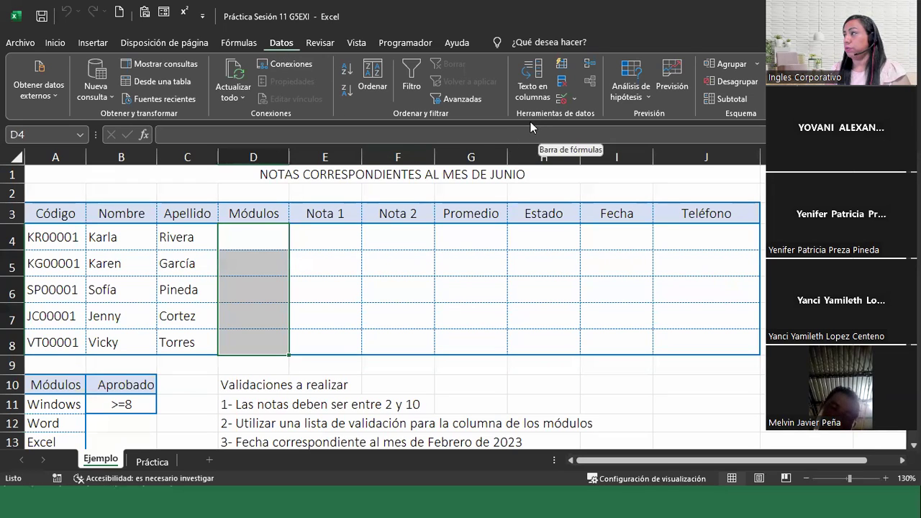
{"action": "left_click", "coordinate": [576, 102]}
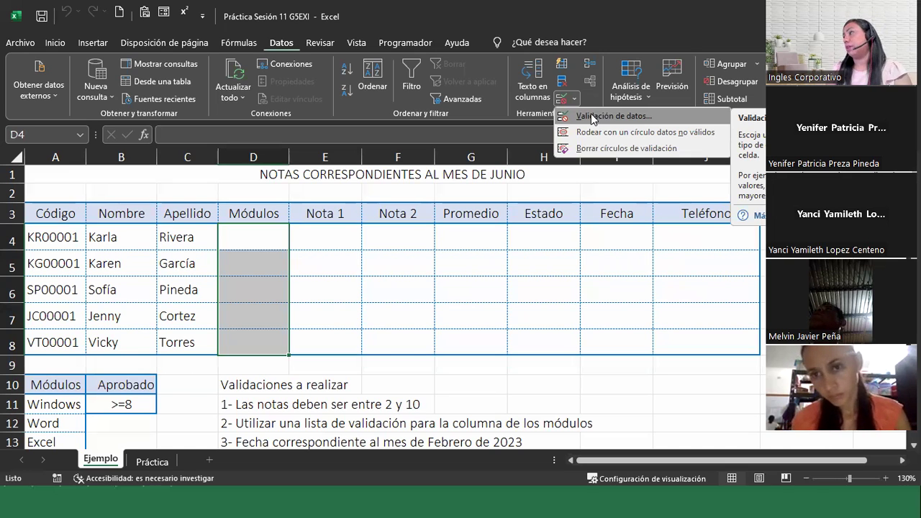
- Open the Validación de datos dialog, move it aside, and set Permitir to Lista
{"action": "left_click", "coordinate": [591, 118]}
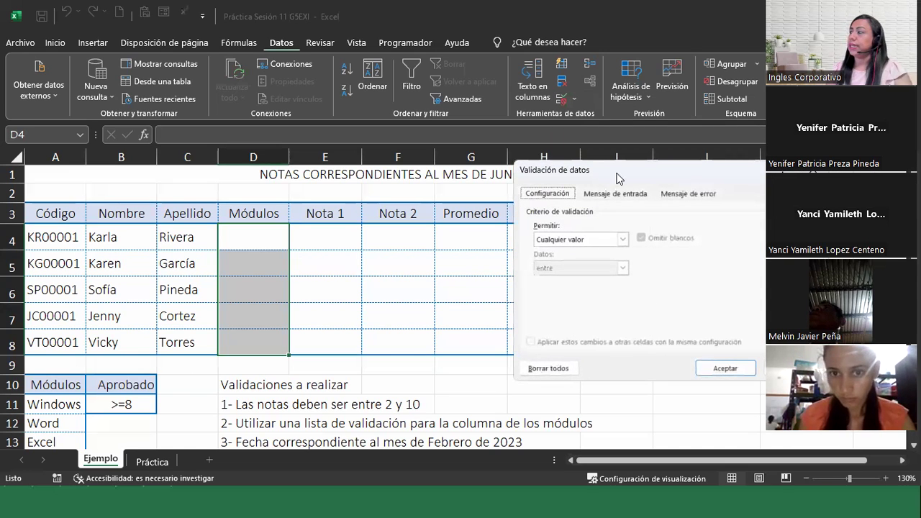
{"action": "left_click_drag", "start_coordinate": [625, 161], "coordinate": [416, 170]}
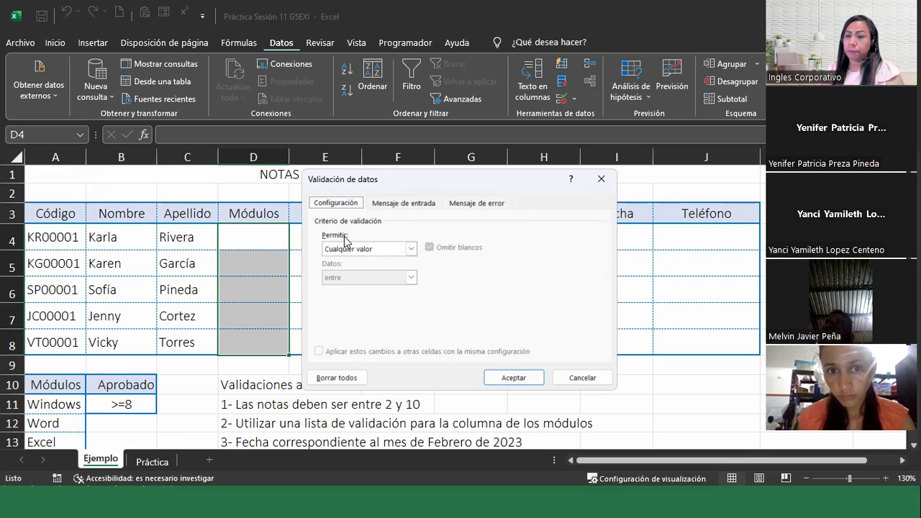
{"action": "left_click", "coordinate": [410, 249]}
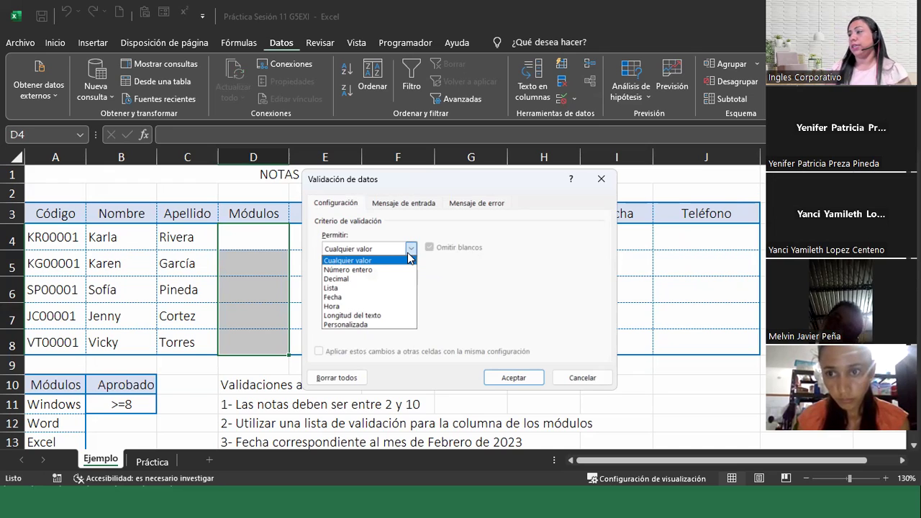
{"action": "left_click", "coordinate": [341, 288]}
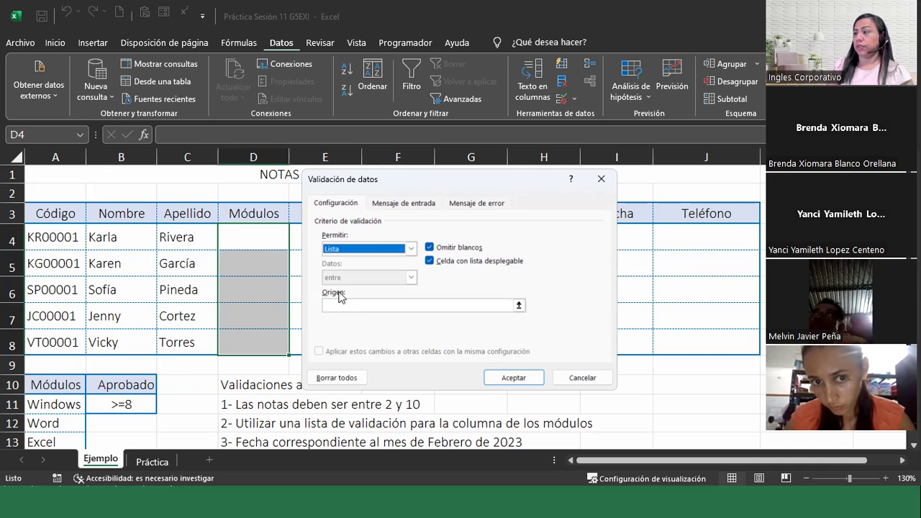
- Set the list's Origen to the module names in A11:A13
{"action": "left_click", "coordinate": [348, 308]}
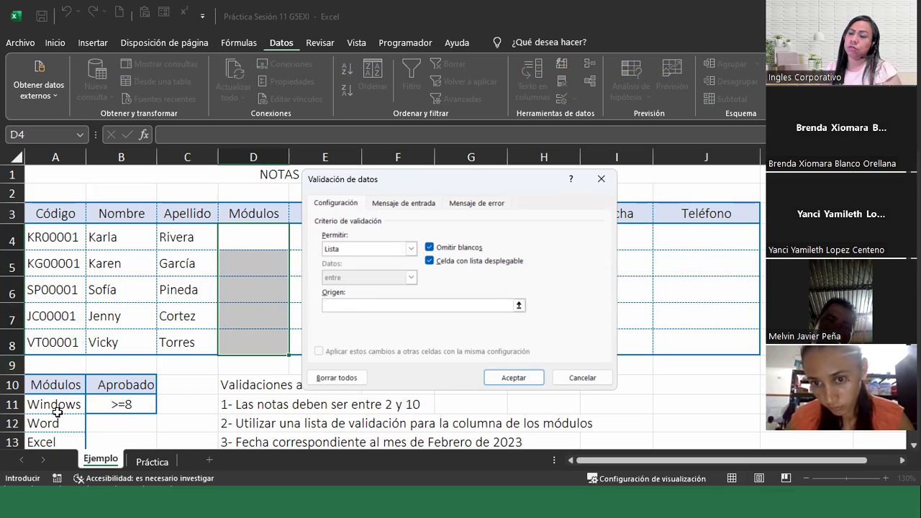
{"action": "scroll", "coordinate": [58, 407], "scroll_direction": "down", "scroll_amount": 2}
{"action": "scroll", "coordinate": [58, 407], "scroll_direction": "up", "scroll_amount": 1}
{"action": "left_click", "coordinate": [63, 346]}
{"action": "left_click_drag", "start_coordinate": [63, 346], "coordinate": [63, 384]}
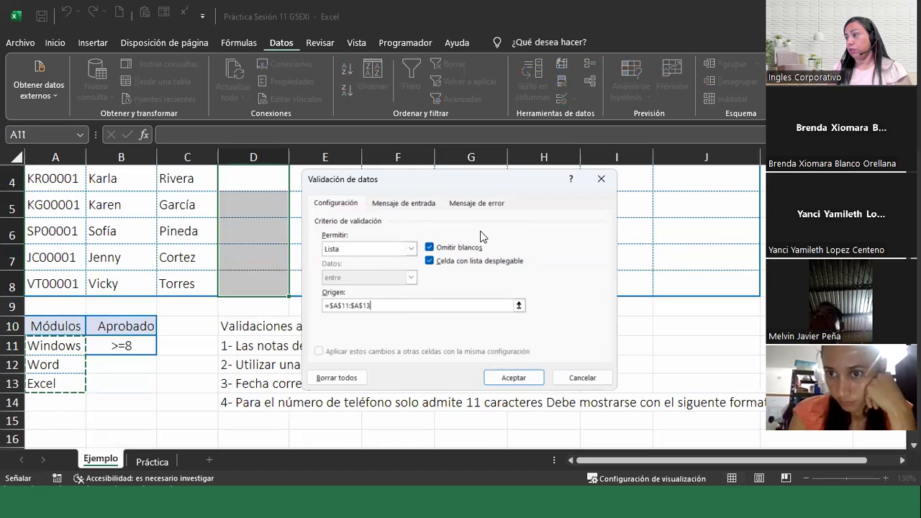
- Glance at the Mensaje de entrada and Mensaje de error tabs, then apply the list validation
{"action": "left_click", "coordinate": [396, 204]}
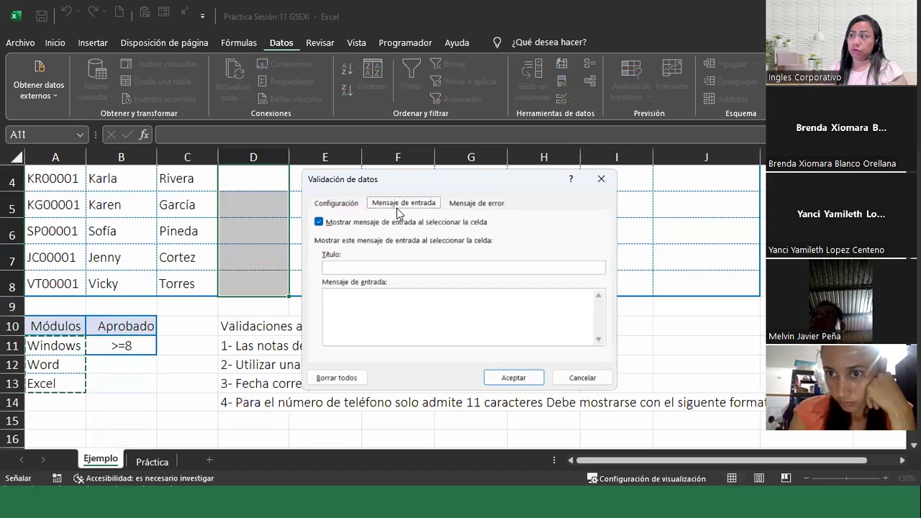
{"action": "left_click", "coordinate": [465, 205]}
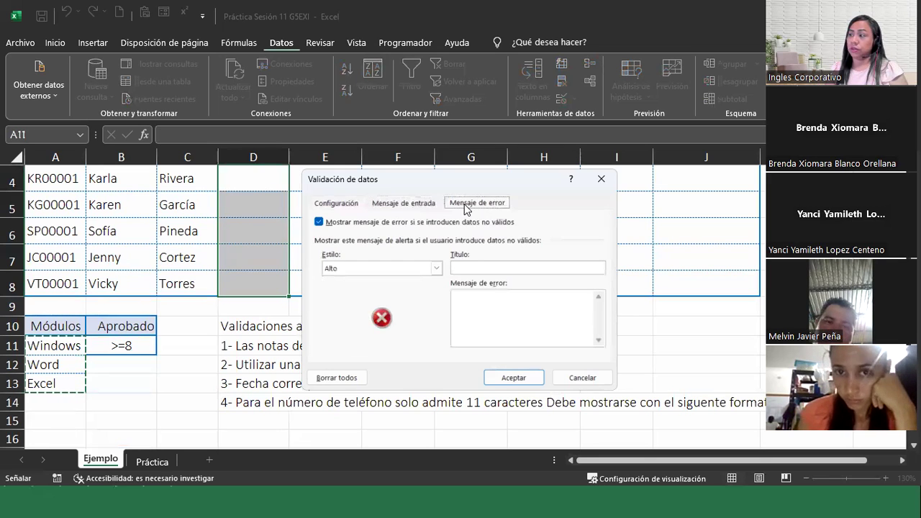
{"action": "left_click", "coordinate": [392, 204]}
{"action": "left_click", "coordinate": [352, 204]}
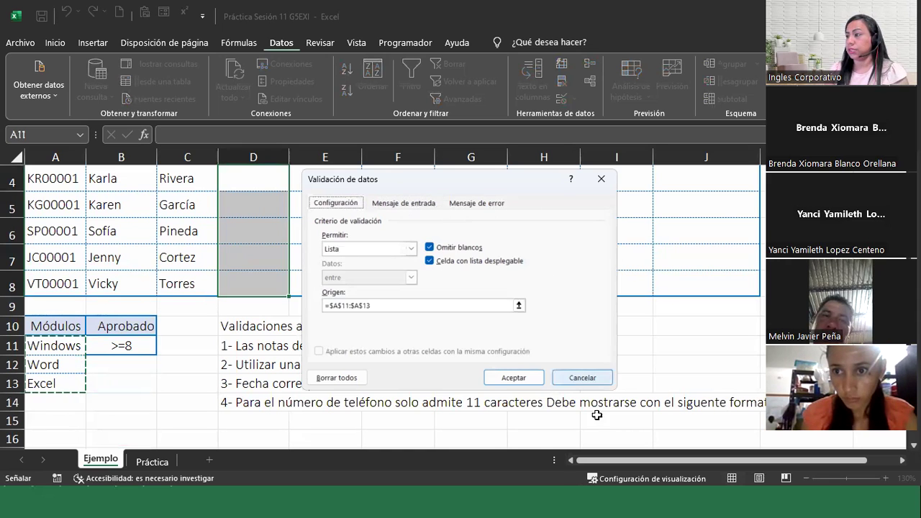
{"action": "left_click", "coordinate": [530, 379]}
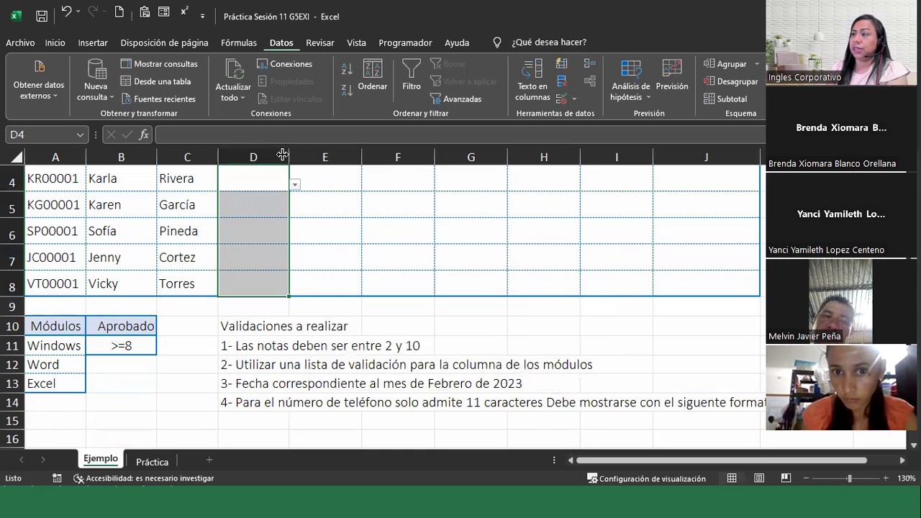
- Choose Windows from cell D4's new module dropdown
{"action": "left_click", "coordinate": [273, 175]}
{"action": "scroll", "coordinate": [274, 187], "scroll_direction": "up", "scroll_amount": 1}
{"action": "left_click", "coordinate": [295, 244]}
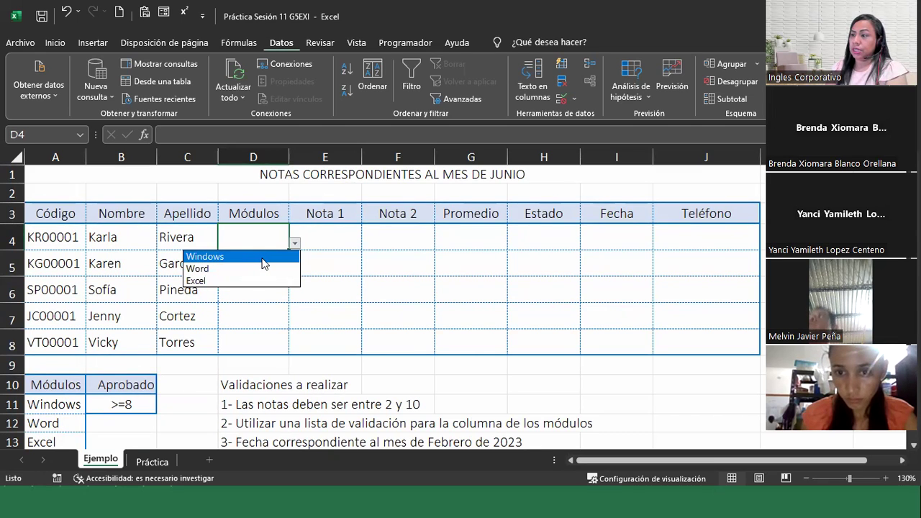
{"action": "left_click", "coordinate": [261, 258]}
- Open and close D5's dropdown, then reselect D4:D8 and reopen Validación de datos
{"action": "left_click", "coordinate": [261, 259]}
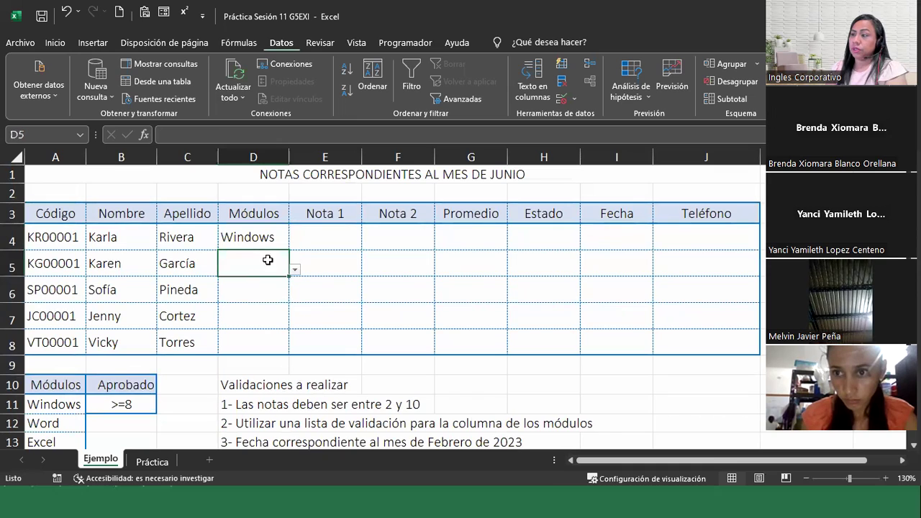
{"action": "left_click", "coordinate": [294, 269]}
{"action": "left_click", "coordinate": [243, 240]}
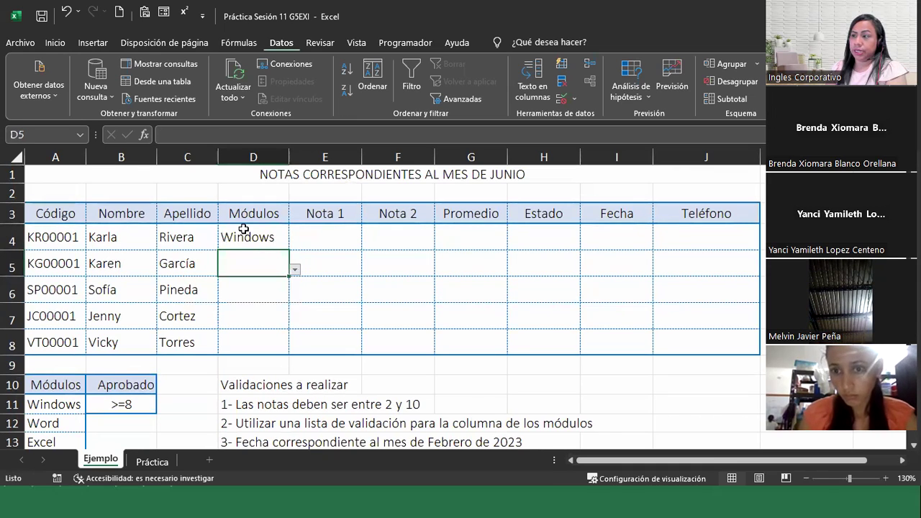
{"action": "mouse_move", "coordinate": [241, 230]}
{"action": "left_mouse_down"}
{"action": "mouse_move", "coordinate": [266, 367]}
{"action": "mouse_move", "coordinate": [266, 345]}
{"action": "left_mouse_up"}
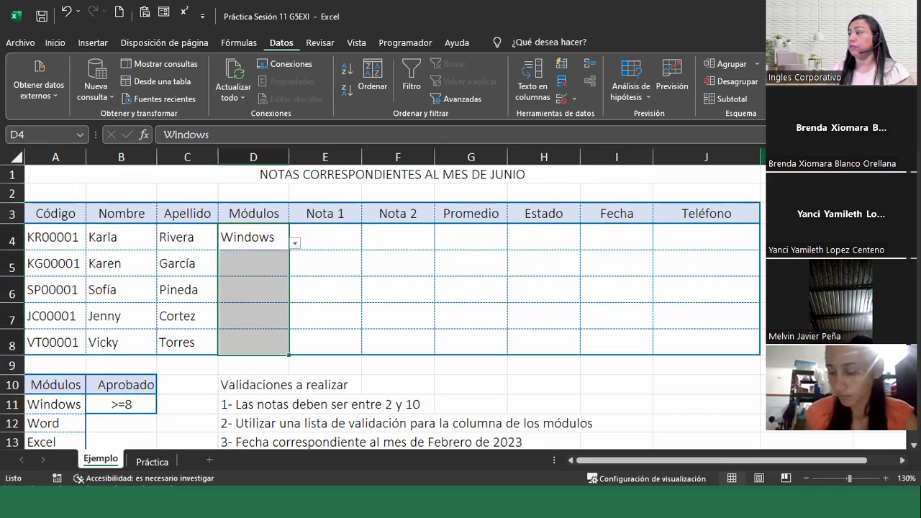
{"action": "left_click", "coordinate": [560, 99]}
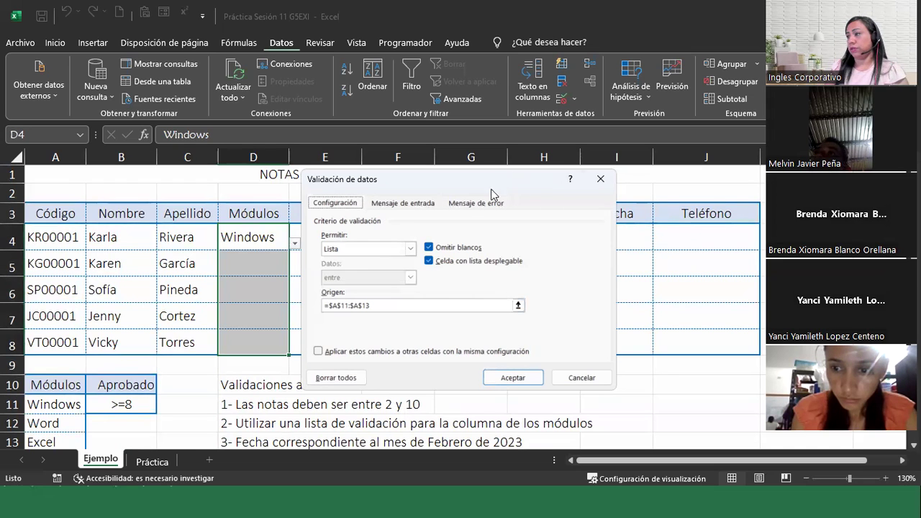
- Switch the Validación de datos dialog to its Mensaje de entrada tab
{"action": "left_click", "coordinate": [411, 203]}
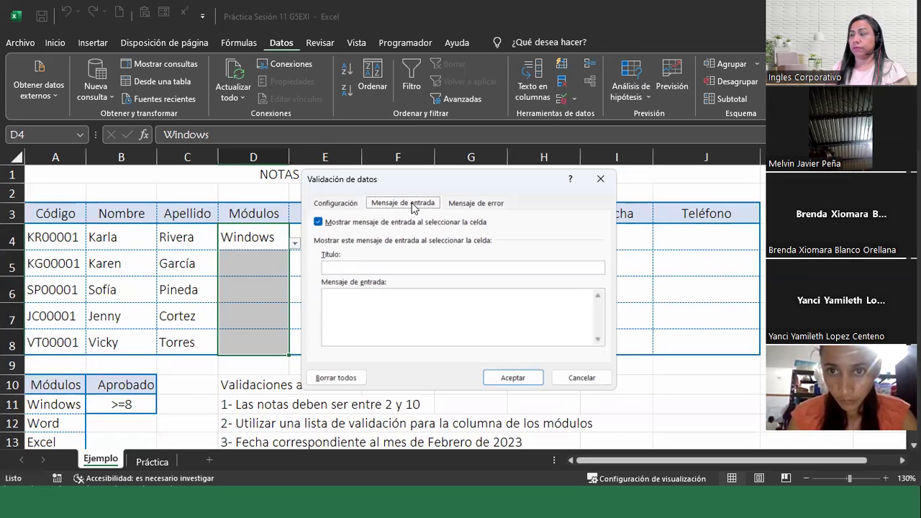
- Enter 'Módulos' as the input message title and 'Debe seleccionar un módulo de la lista' as its text
{"action": "left_click", "coordinate": [380, 267]}
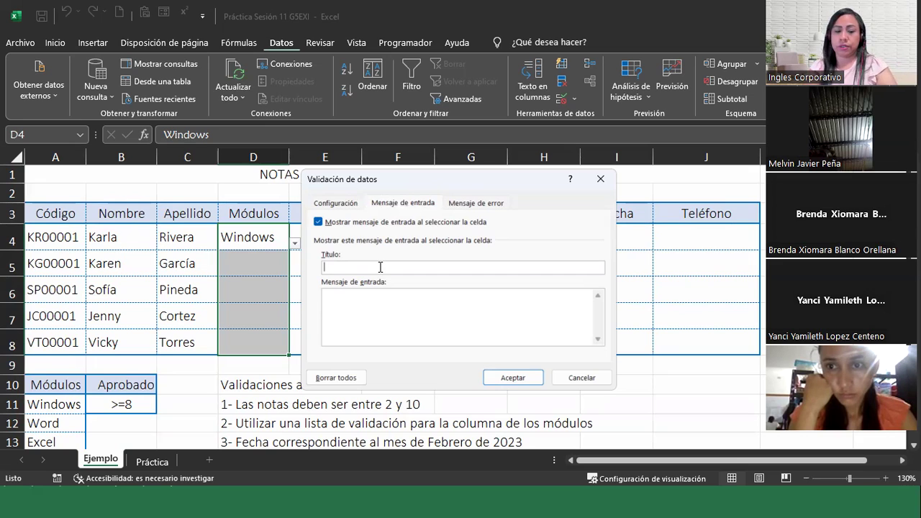
{"action": "type", "text": "M"}
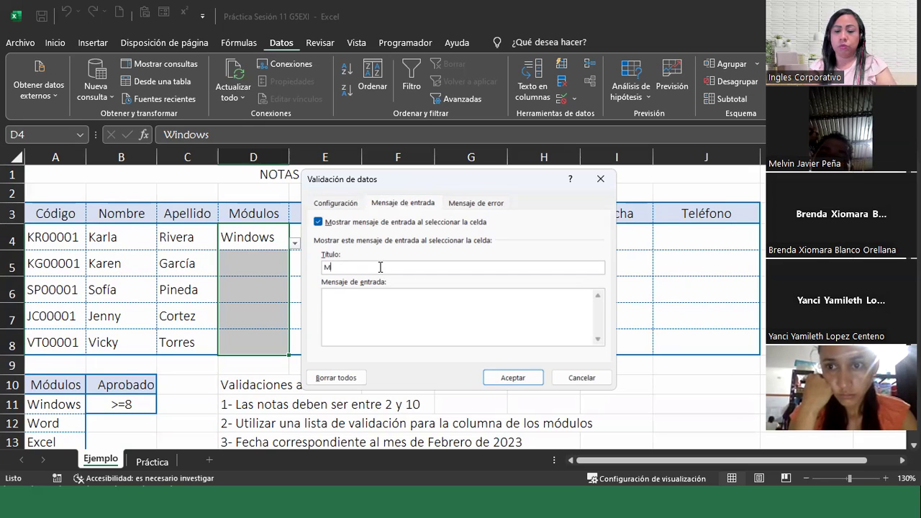
{"action": "type", "text": "ódulos"}
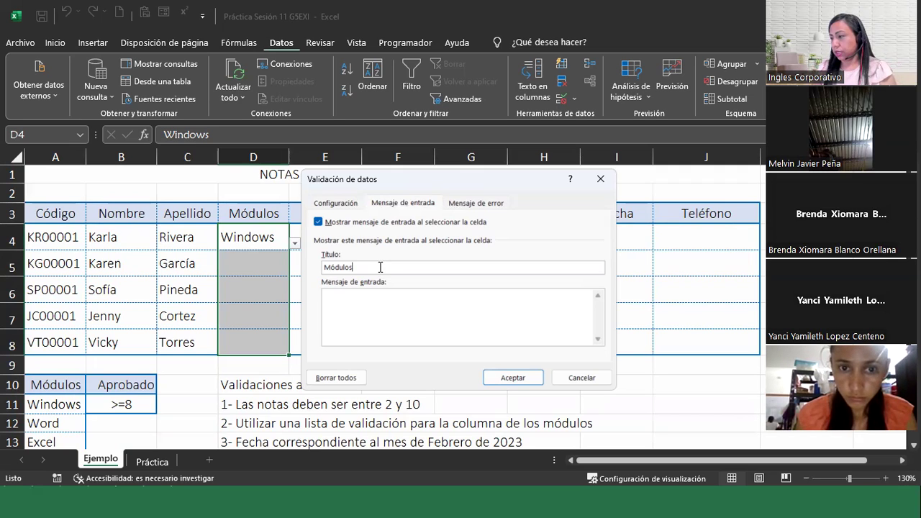
{"action": "left_click", "coordinate": [339, 305]}
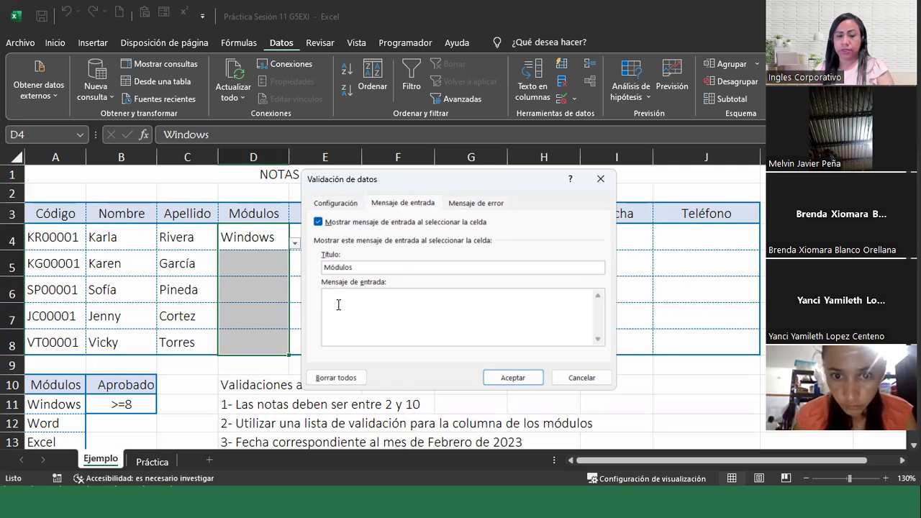
{"action": "type", "text": "Debe selec"}
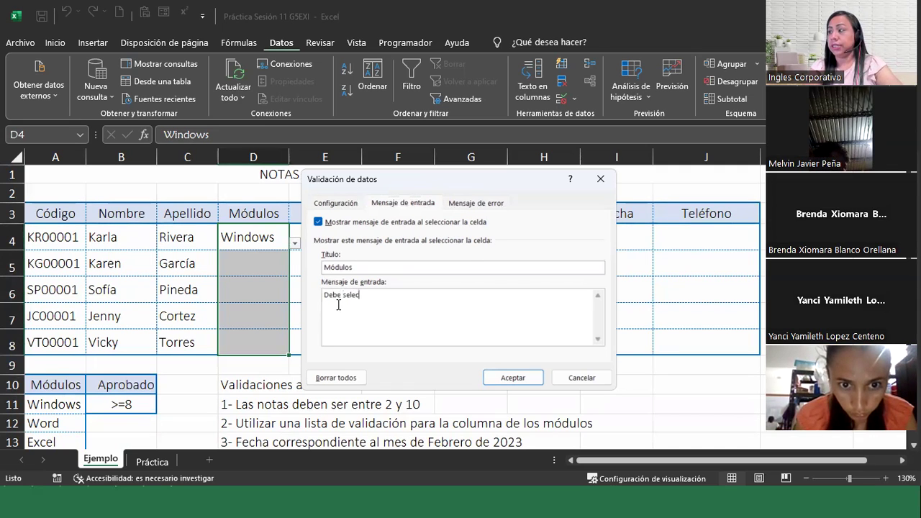
{"action": "type", "text": "cionar un m"}
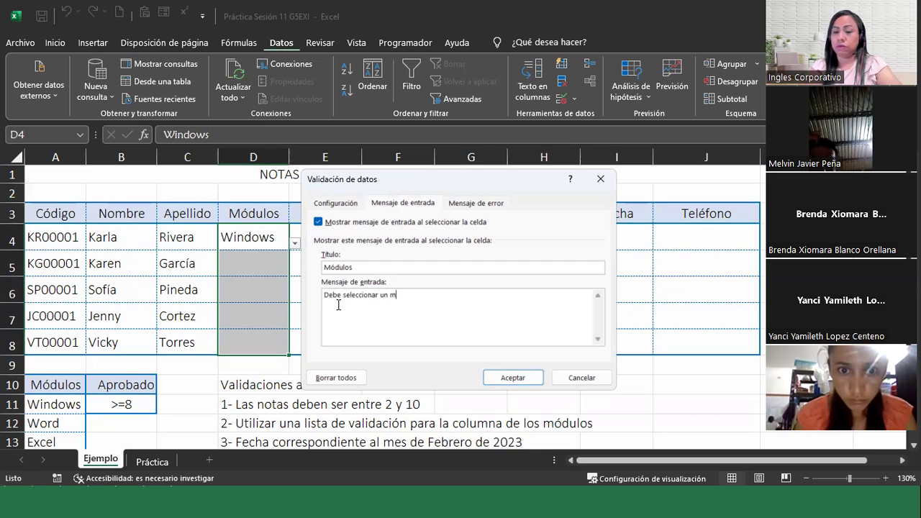
{"action": "type", "text": "ódulo de la lista"}
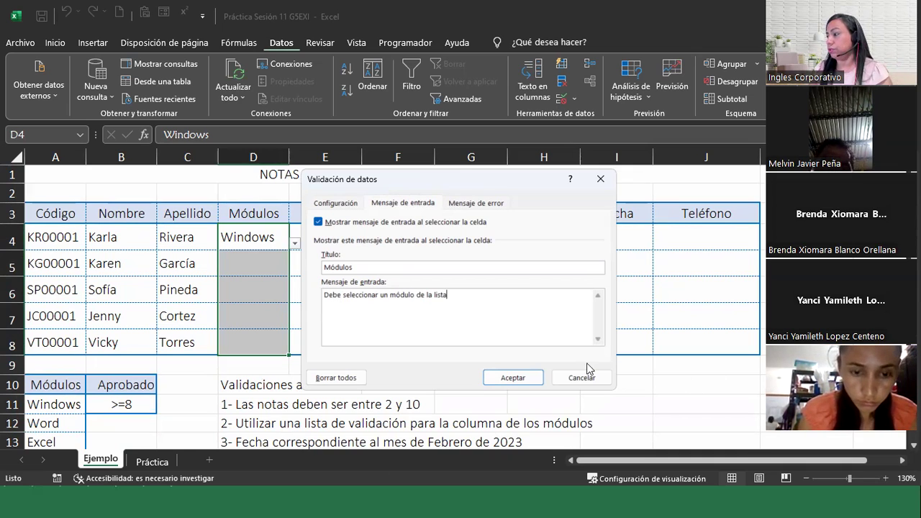
- Apply the Módulos input message and check its tip on cells D5 through D8
{"action": "left_click", "coordinate": [539, 377]}
{"action": "left_click", "coordinate": [246, 265]}
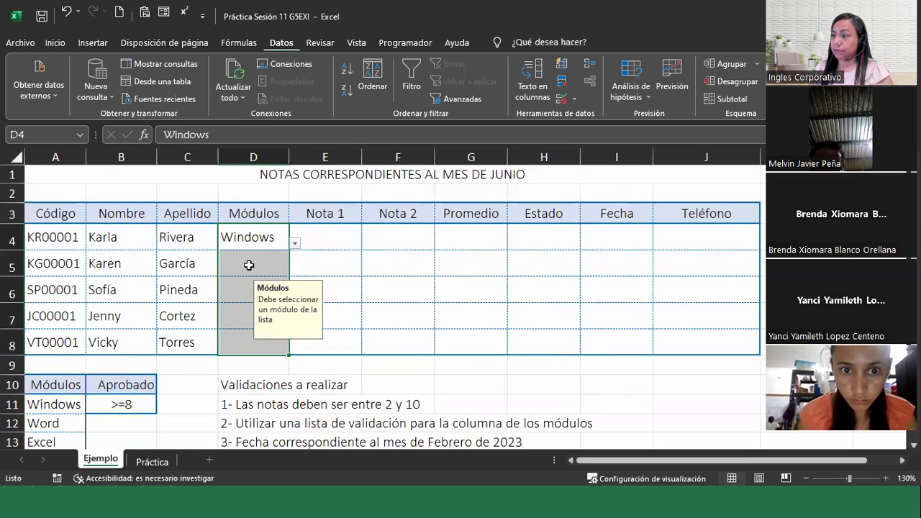
{"action": "left_click", "coordinate": [236, 285]}
{"action": "left_click", "coordinate": [237, 315]}
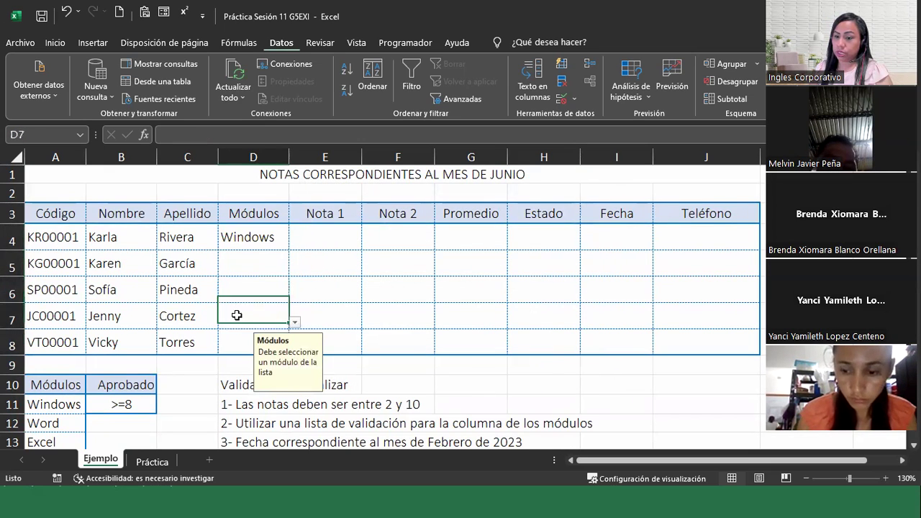
{"action": "left_click", "coordinate": [237, 336]}
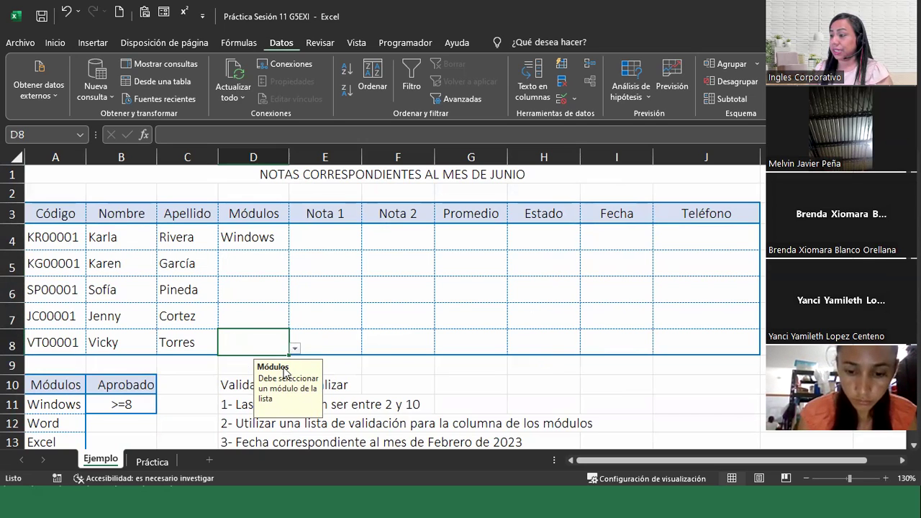
- Open and close D8's module list without choosing, then reselect D4:D8
{"action": "left_click", "coordinate": [294, 349]}
{"action": "left_click", "coordinate": [295, 349]}
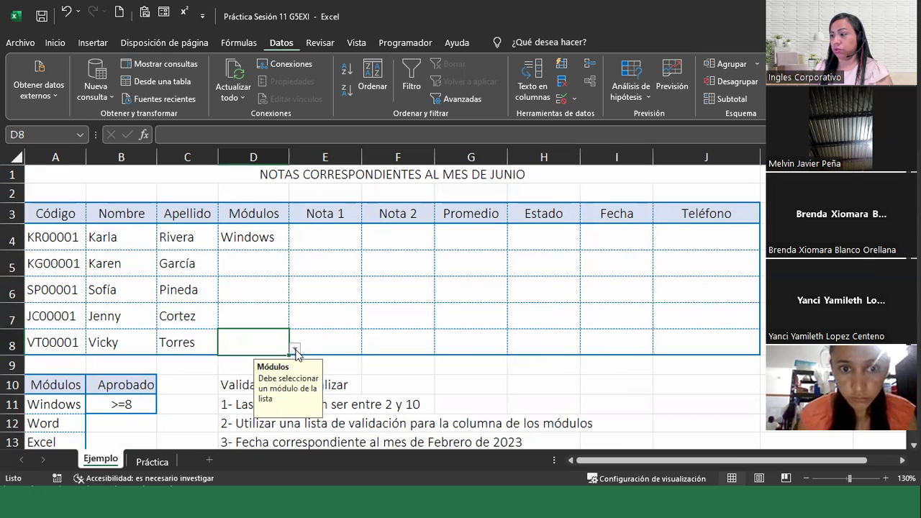
{"action": "left_click_drag", "start_coordinate": [254, 228], "coordinate": [271, 341]}
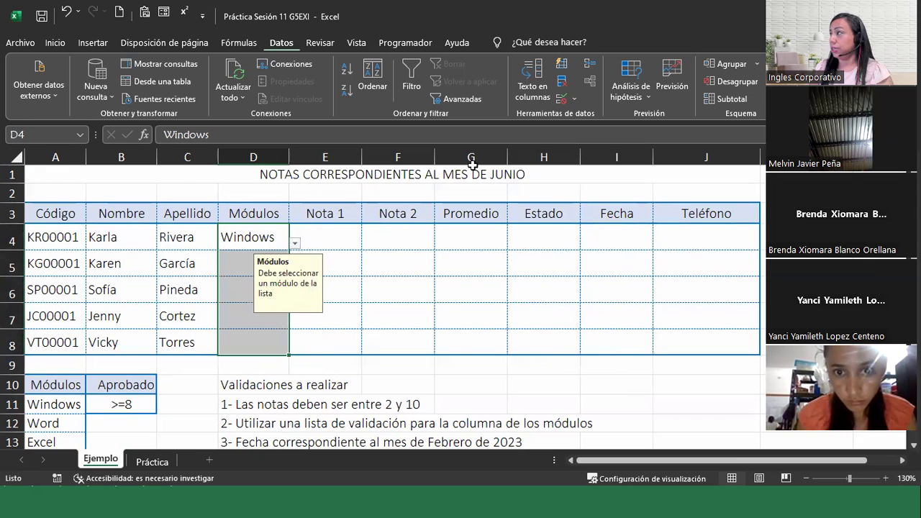
- Delete the Módulos title from the input message and check the untitled tip on D5–D8
{"action": "left_click", "coordinate": [561, 100]}
{"action": "left_click_drag", "start_coordinate": [364, 266], "coordinate": [302, 272]}
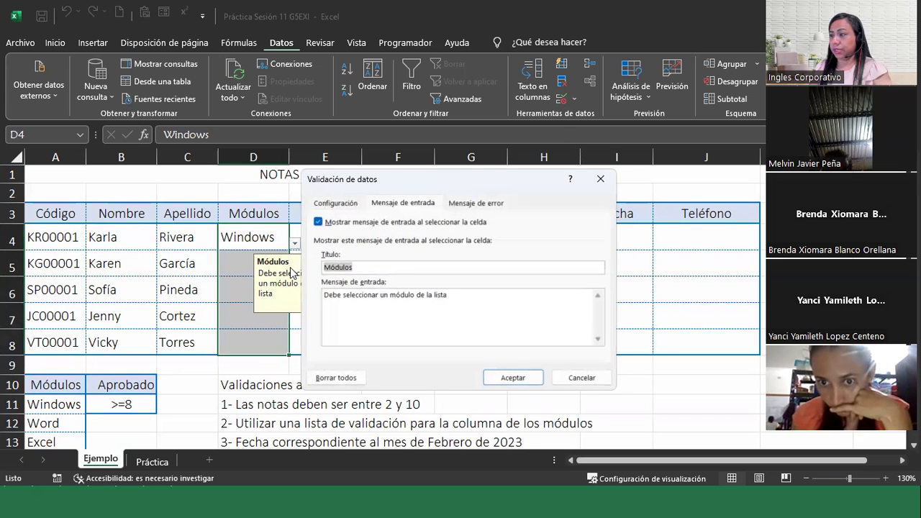
{"action": "key", "text": "Delete"}
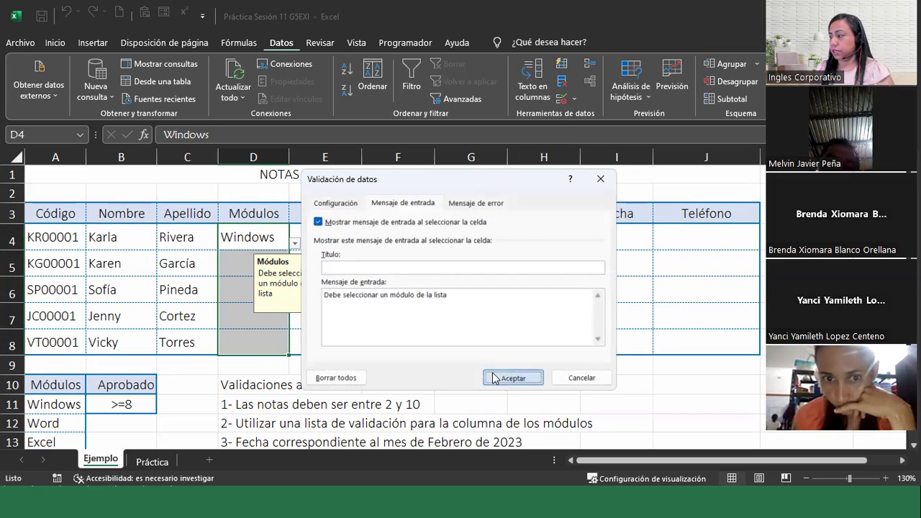
{"action": "left_click", "coordinate": [512, 377]}
{"action": "left_click", "coordinate": [242, 259]}
{"action": "left_click", "coordinate": [241, 293]}
{"action": "left_click", "coordinate": [240, 315]}
{"action": "left_click", "coordinate": [241, 343]}
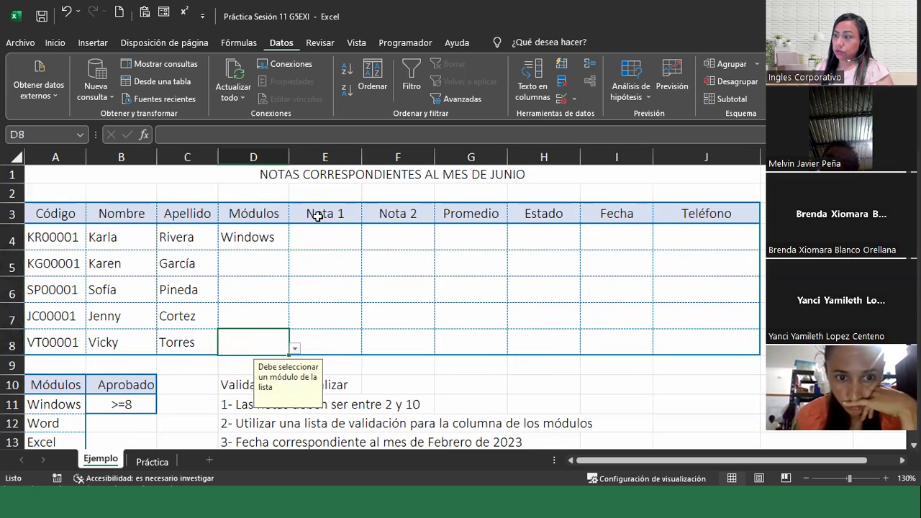
- Change D4's module to Word, then reopen Validación de datos for D4:D8
{"action": "left_click", "coordinate": [257, 241]}
{"action": "left_click", "coordinate": [294, 243]}
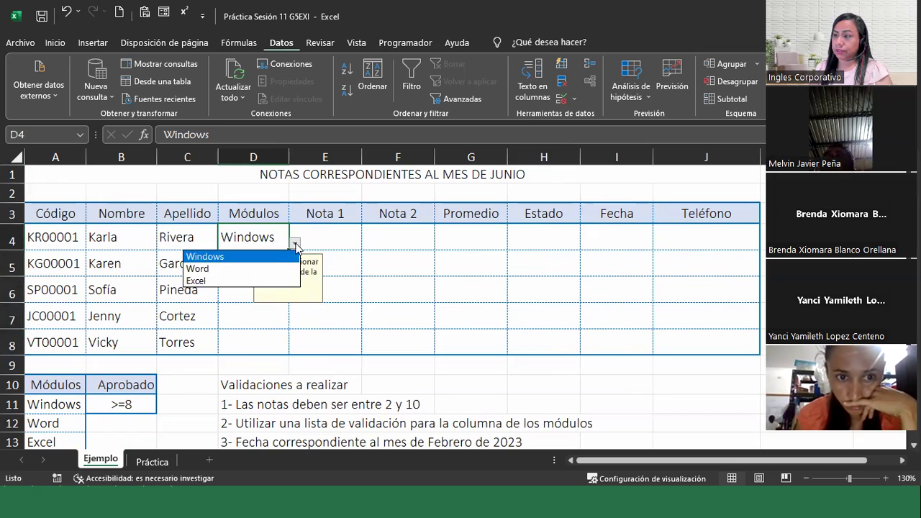
{"action": "left_click", "coordinate": [252, 270]}
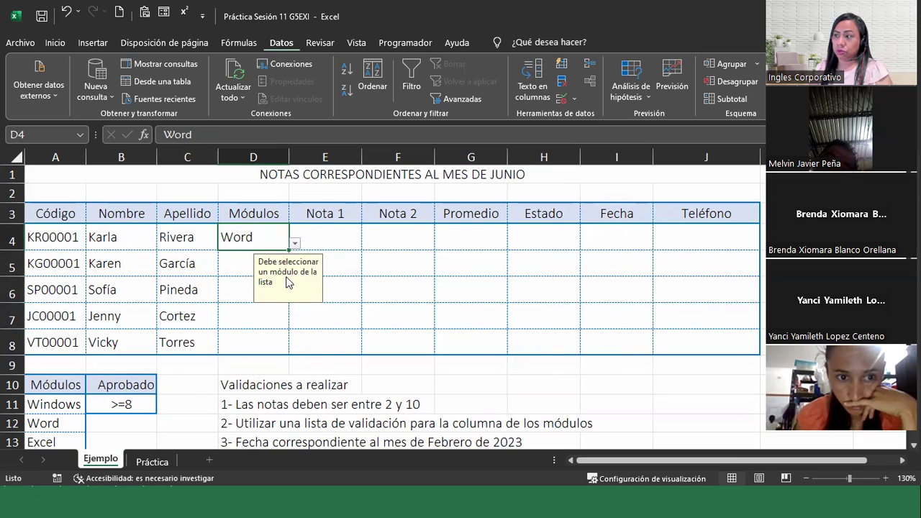
{"action": "left_click_drag", "start_coordinate": [254, 230], "coordinate": [263, 343]}
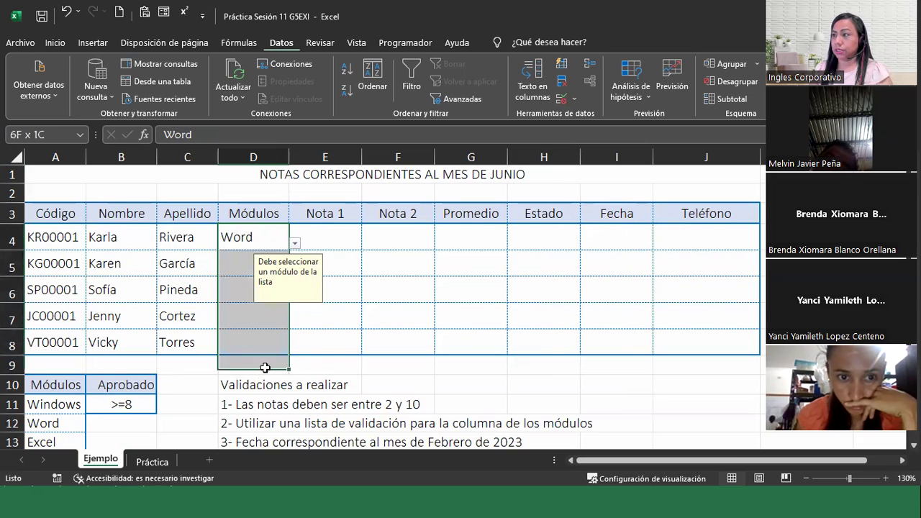
{"action": "left_click", "coordinate": [561, 97]}
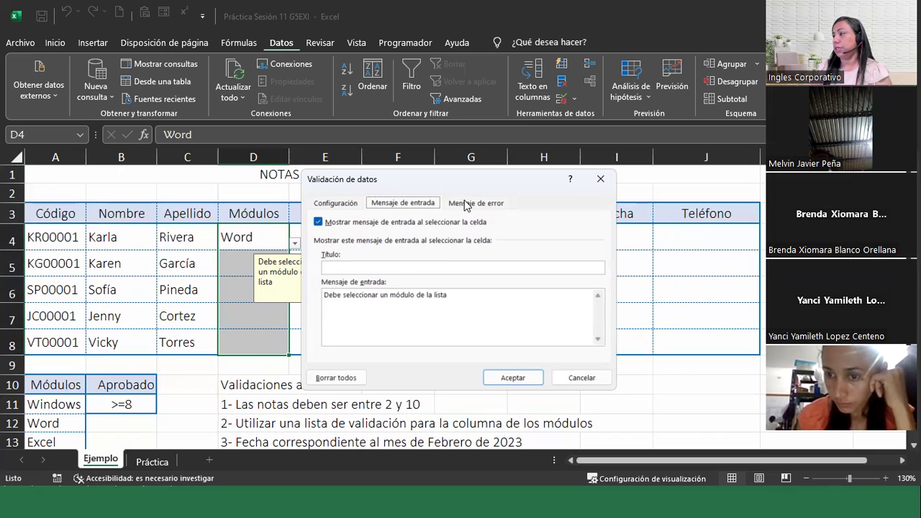
- On Mensaje de error, try the Advertencia and Información styles, then keep Alto
{"action": "left_click", "coordinate": [466, 206]}
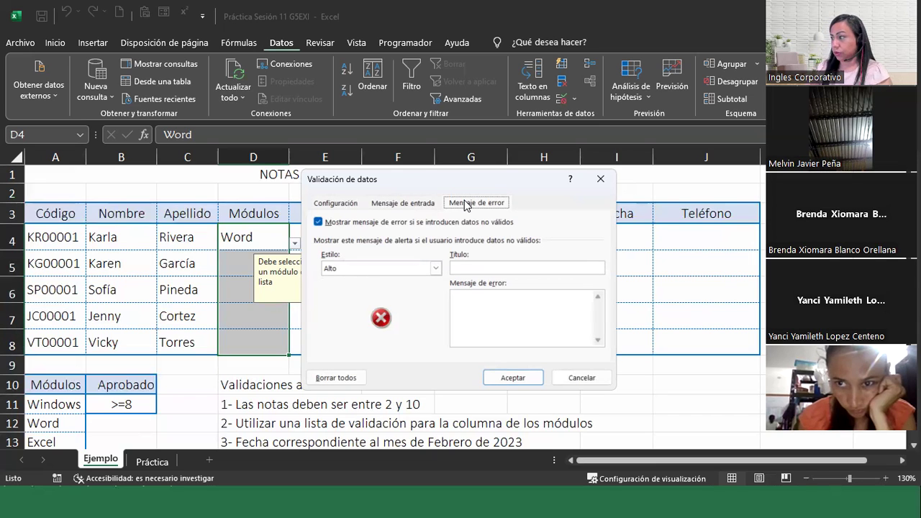
{"action": "left_click", "coordinate": [432, 267]}
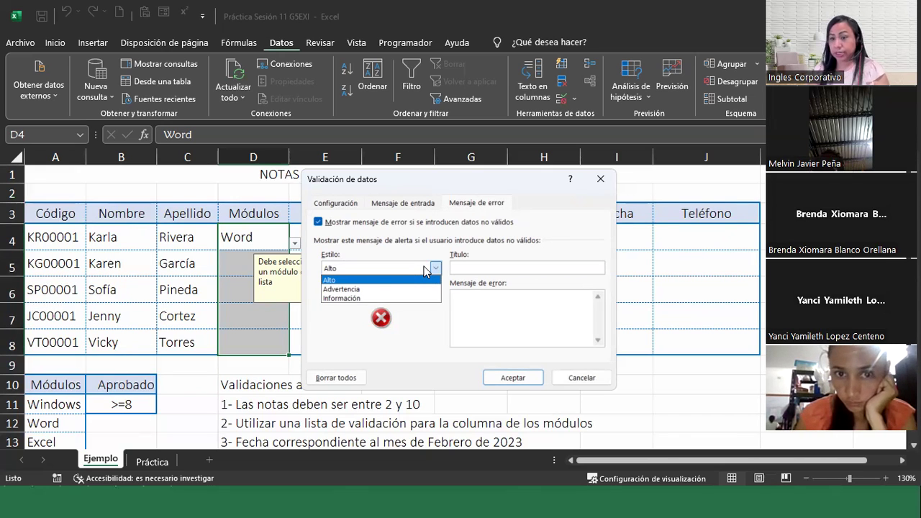
{"action": "left_click", "coordinate": [345, 289]}
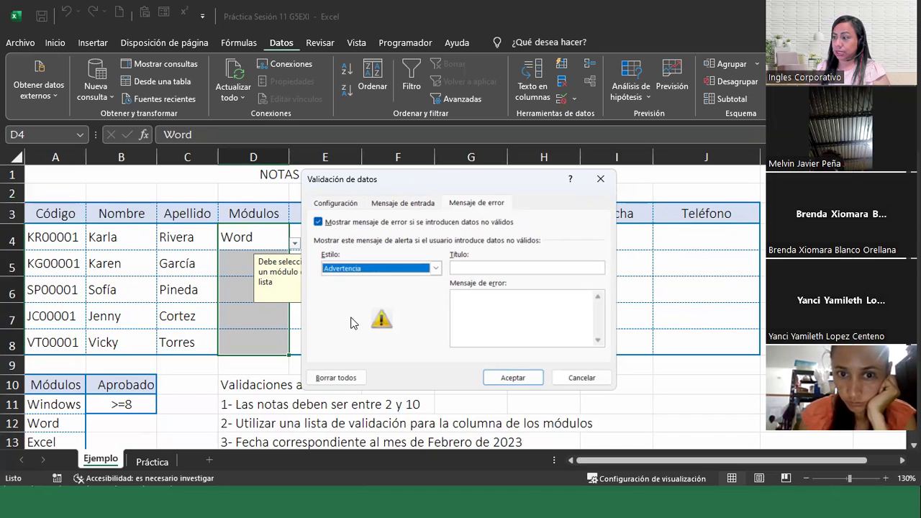
{"action": "left_click", "coordinate": [362, 270]}
{"action": "left_click", "coordinate": [352, 298]}
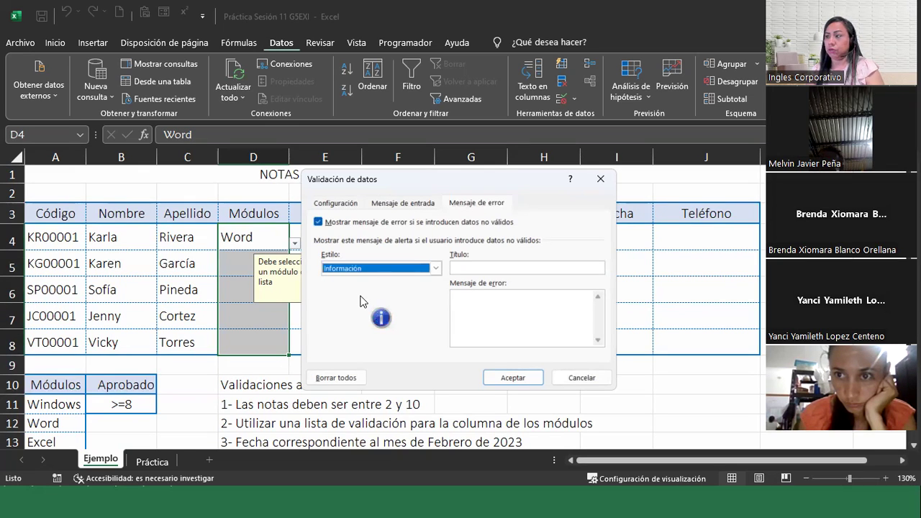
{"action": "left_click", "coordinate": [374, 269]}
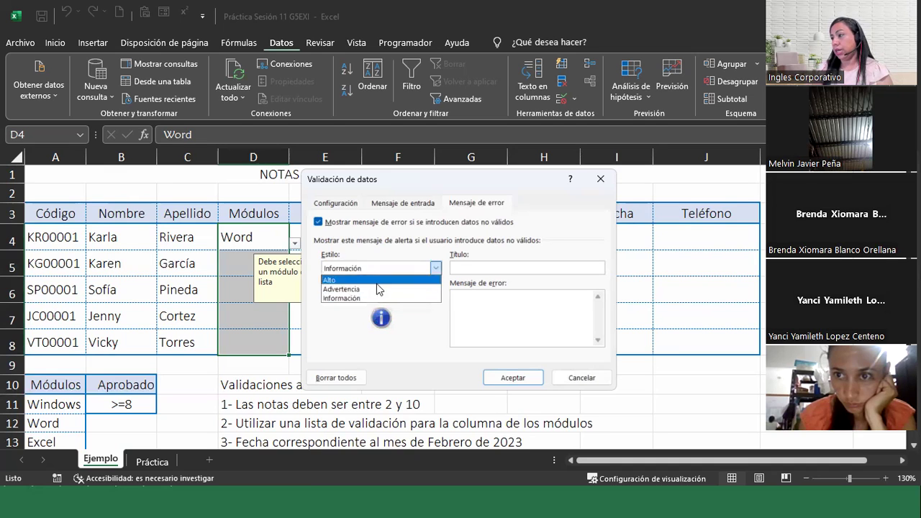
{"action": "left_click", "coordinate": [371, 277]}
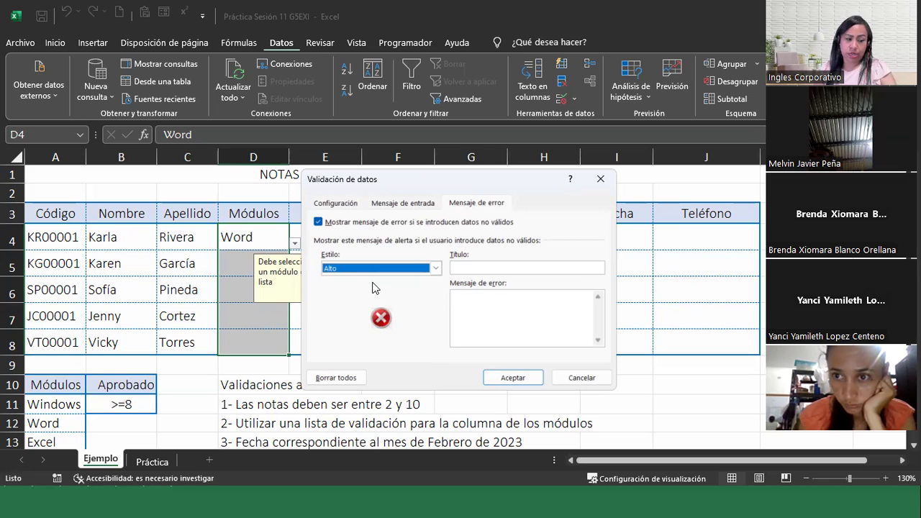
{"action": "left_click", "coordinate": [474, 263]}
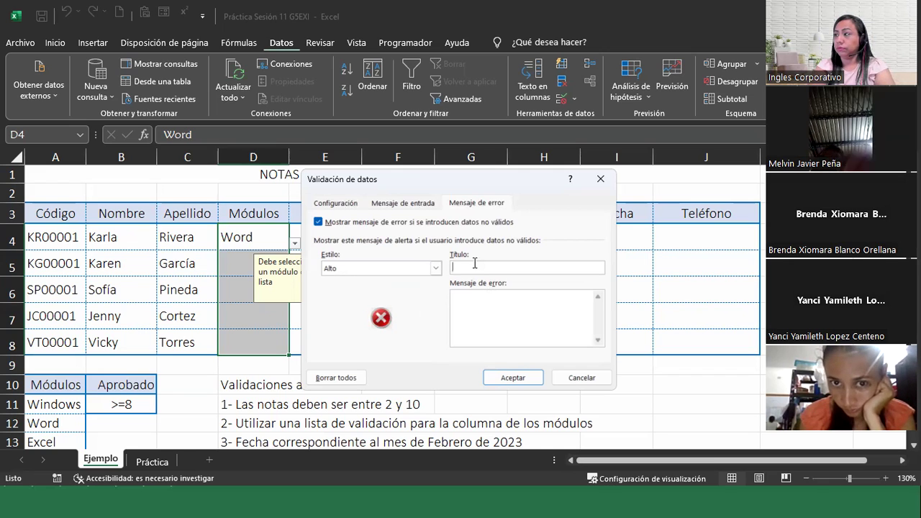
- Title the error alert 'Dato no válido', add the reminder to use the dropdown list, and apply
{"action": "type", "text": "Dato no "}
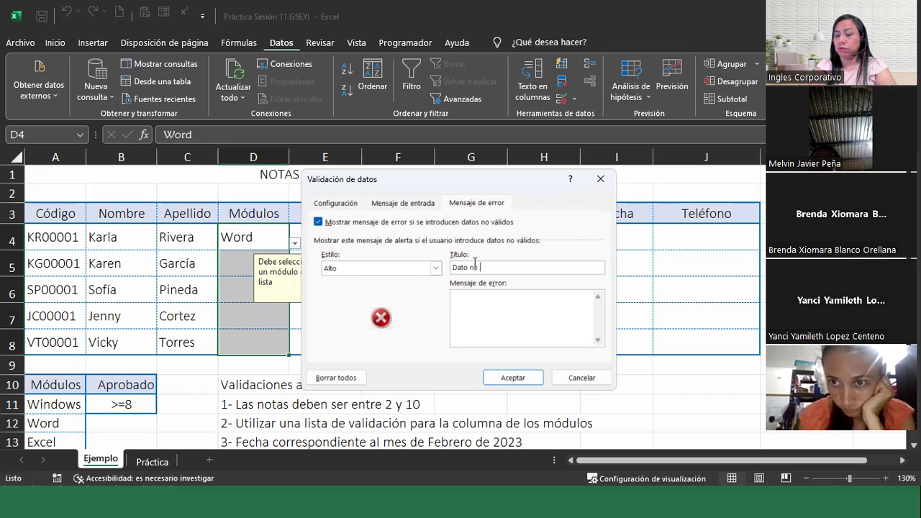
{"action": "type", "text": "válido"}
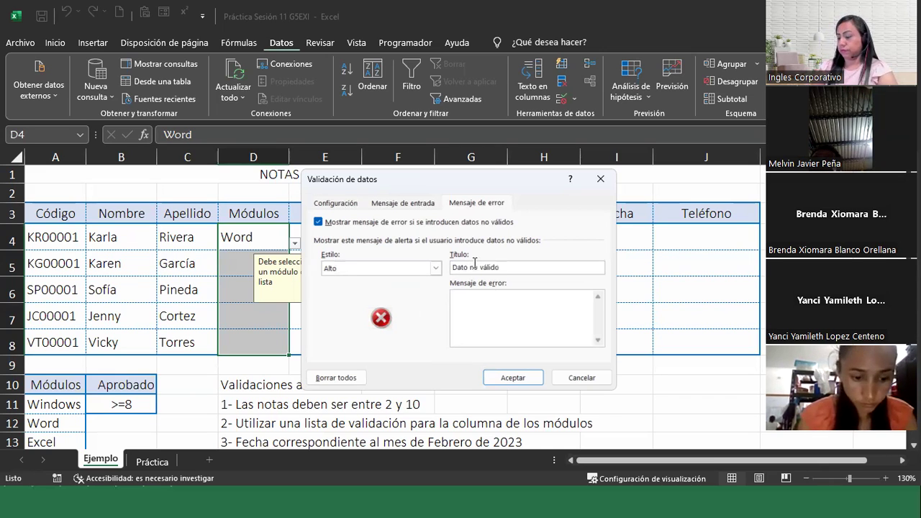
{"action": "left_click", "coordinate": [474, 299]}
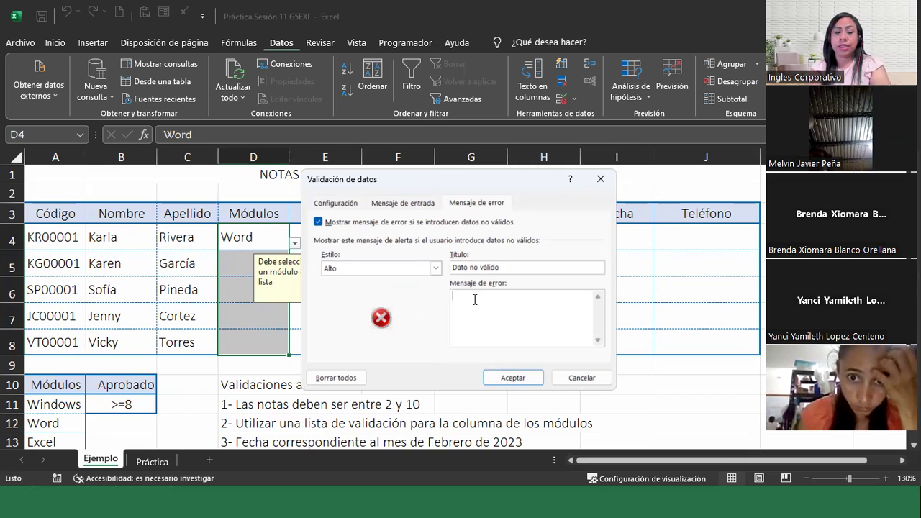
{"action": "type", "text": "Se"}
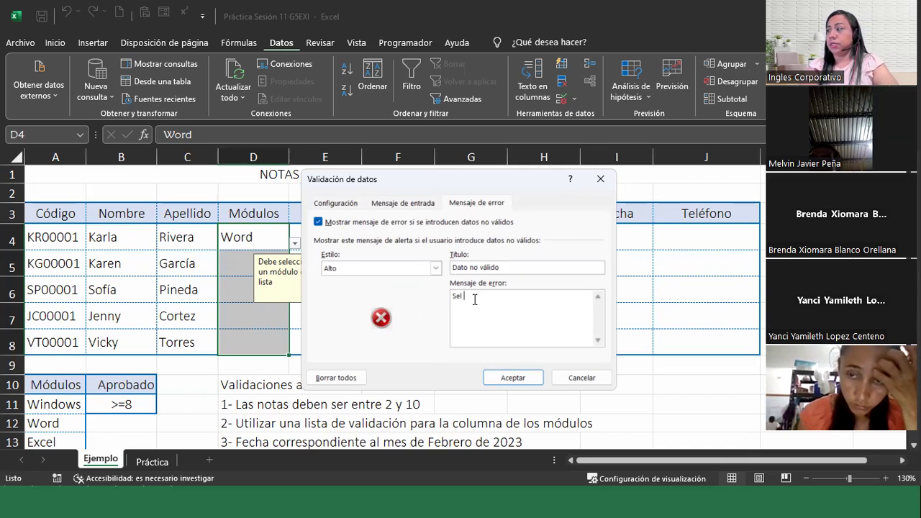
{"action": "type", "text": " le recuerda que lo"}
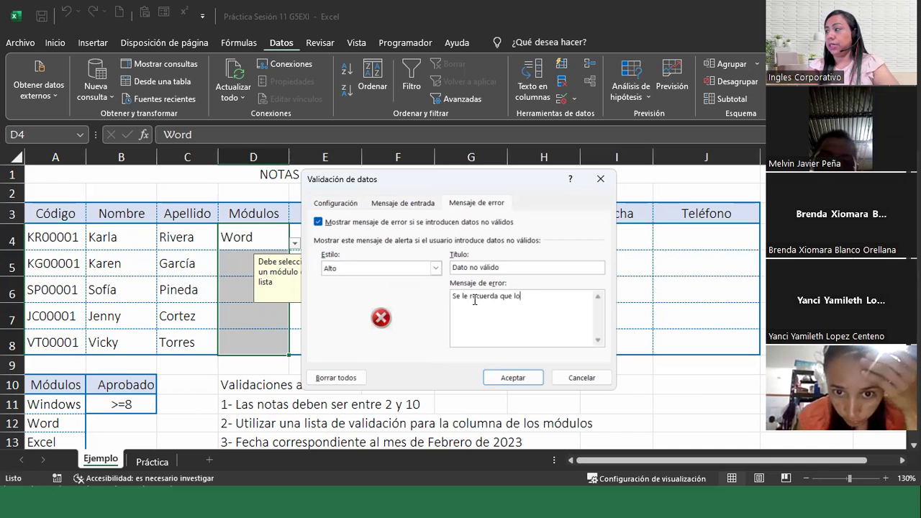
{"action": "type", "text": "s módulo son los que se encuentran en la lista despe"}
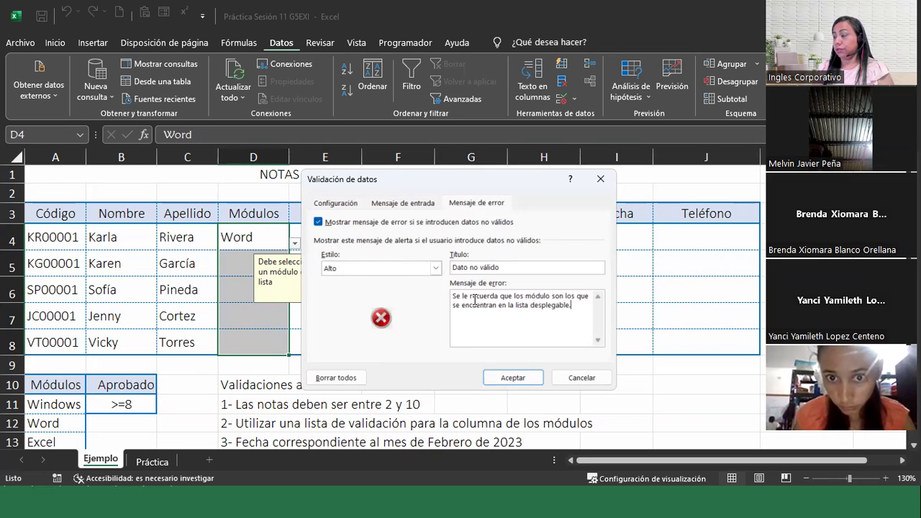
{"action": "left_click", "coordinate": [526, 377]}
- Set the module in D5 to Windows from its dropdown list
{"action": "left_click", "coordinate": [243, 249]}
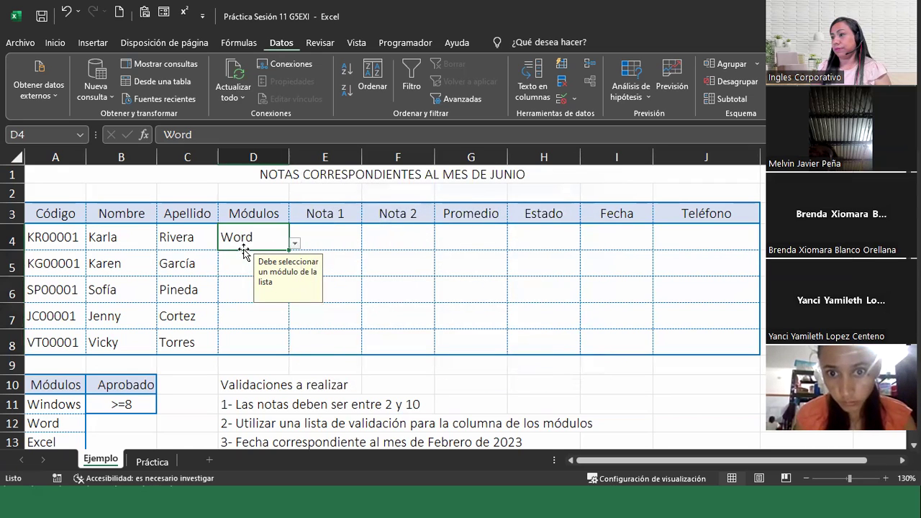
{"action": "left_click", "coordinate": [243, 259]}
{"action": "left_click", "coordinate": [294, 269]}
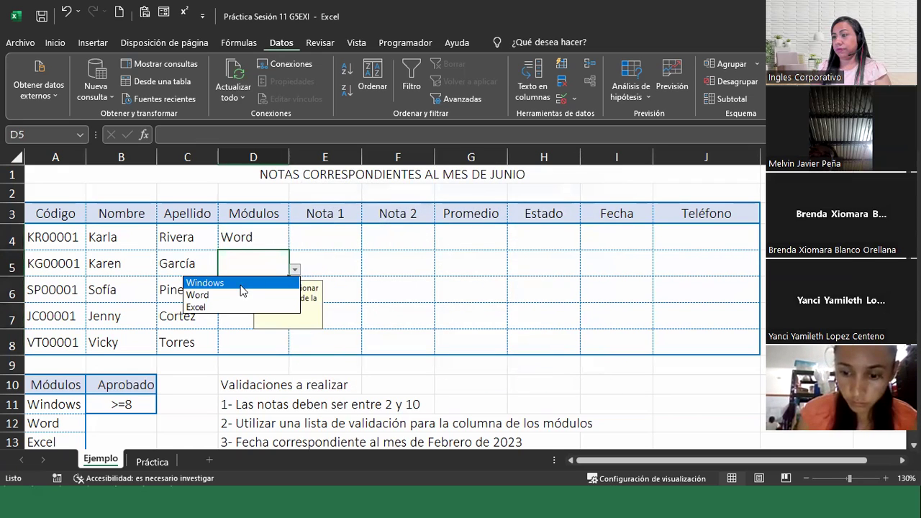
{"action": "left_click", "coordinate": [216, 282]}
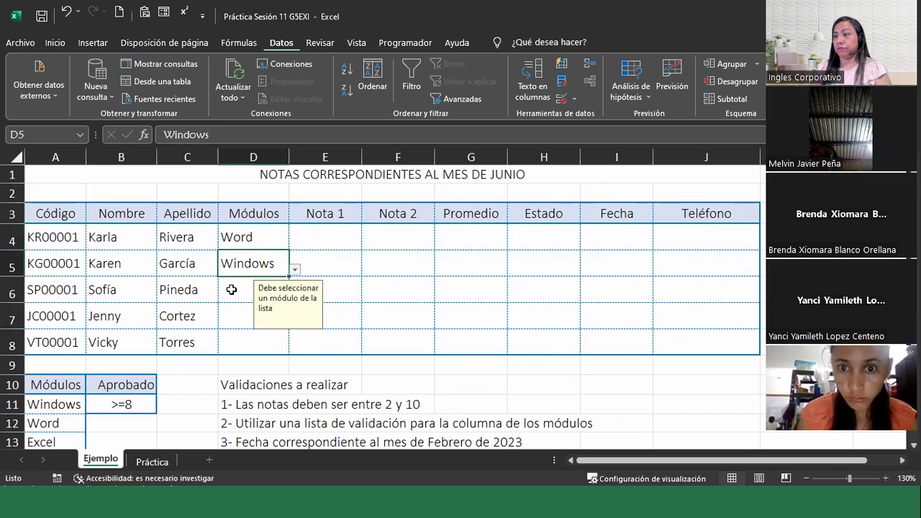
- Test the validation by entering 'wimdows' in D6, then retry and clear the rejected text
{"action": "left_click", "coordinate": [231, 290]}
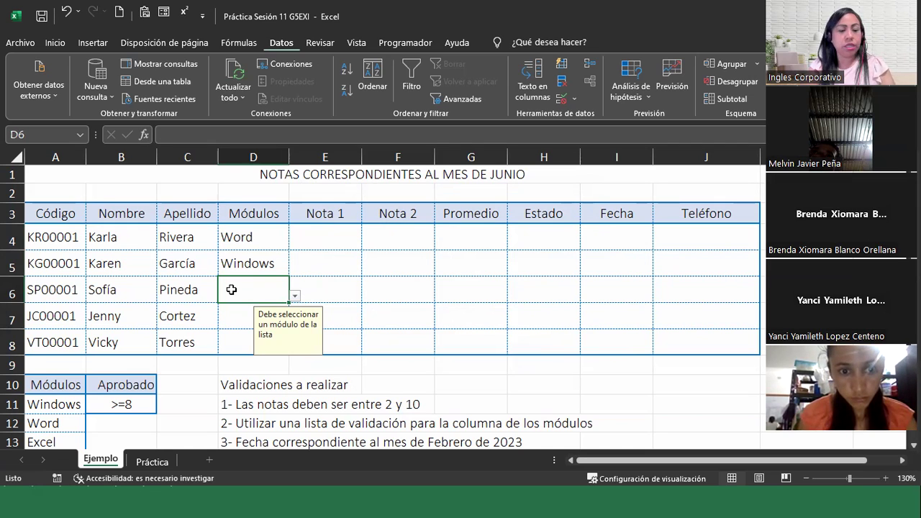
{"action": "type", "text": "w"}
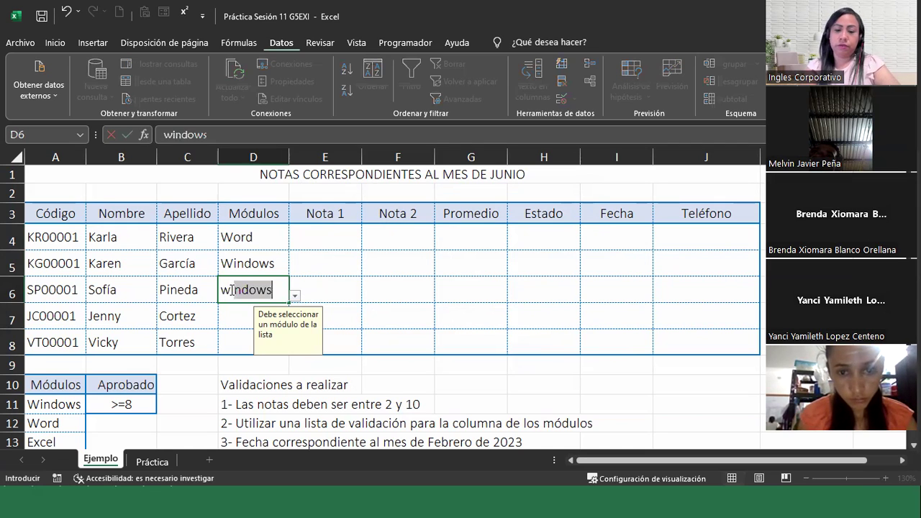
{"action": "type", "text": "imdo"}
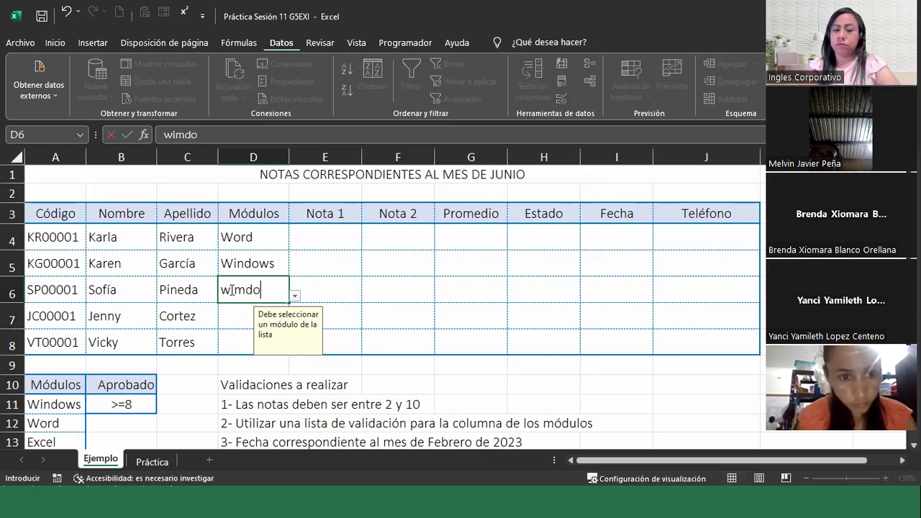
{"action": "type", "text": "ws"}
{"action": "key", "text": "Return"}
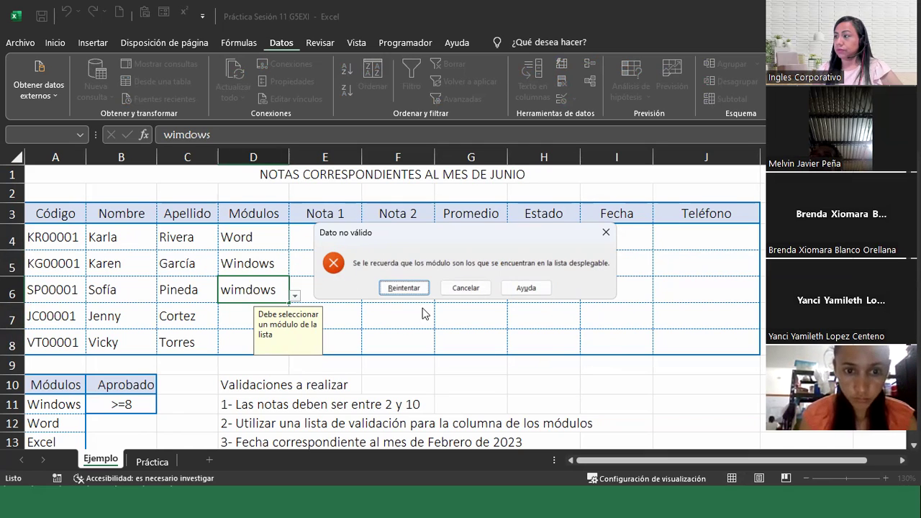
{"action": "left_click", "coordinate": [413, 290]}
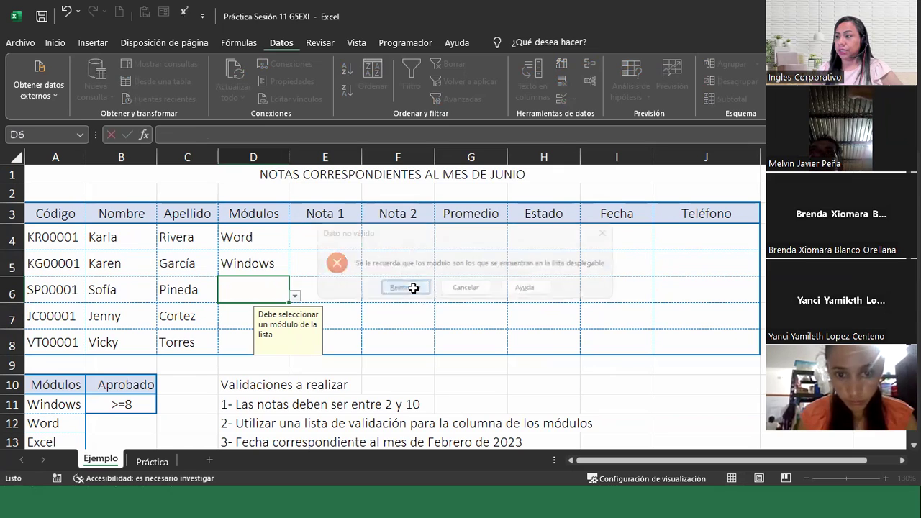
{"action": "type", "text": "wimdows"}
{"action": "left_click", "coordinate": [302, 290]}
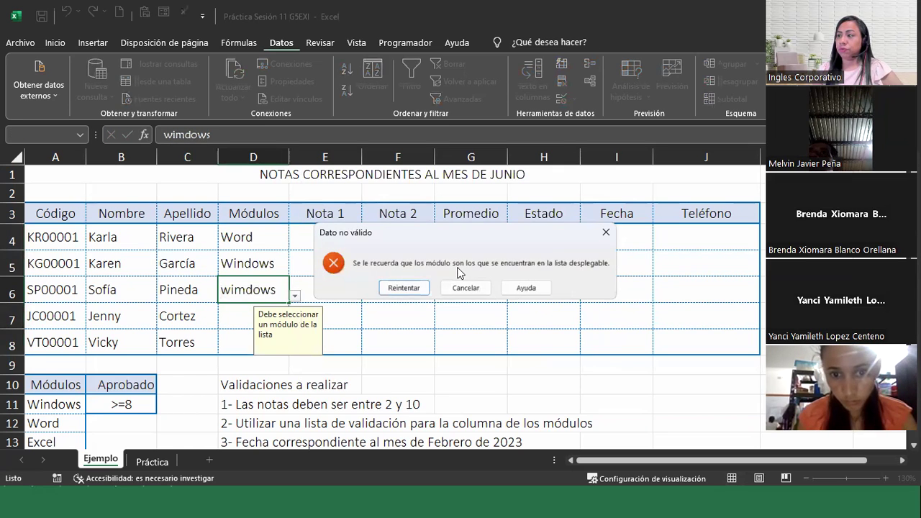
{"action": "left_click", "coordinate": [389, 289]}
{"action": "key", "text": "BackSpace"}
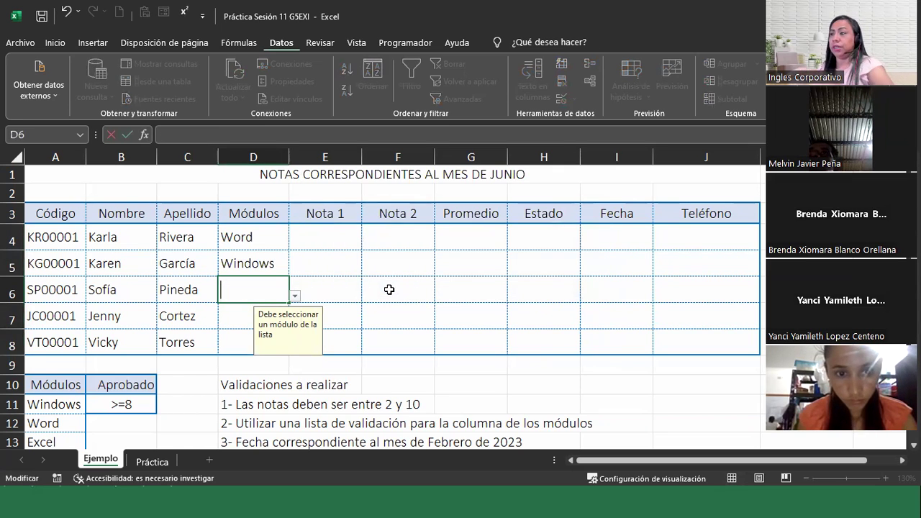
- Pick Excel for D6, Word for D7 and Windows for D8 from the list
{"action": "left_click", "coordinate": [295, 296]}
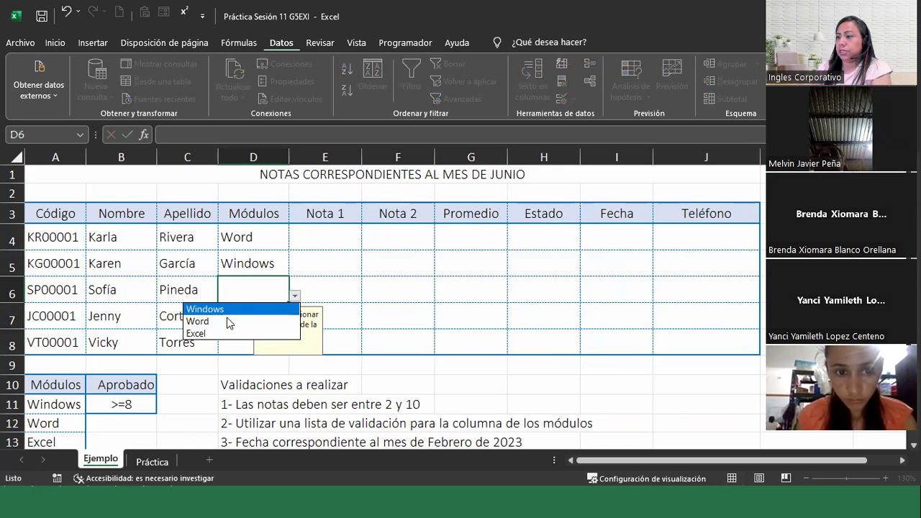
{"action": "left_click", "coordinate": [216, 331]}
{"action": "left_click", "coordinate": [219, 320]}
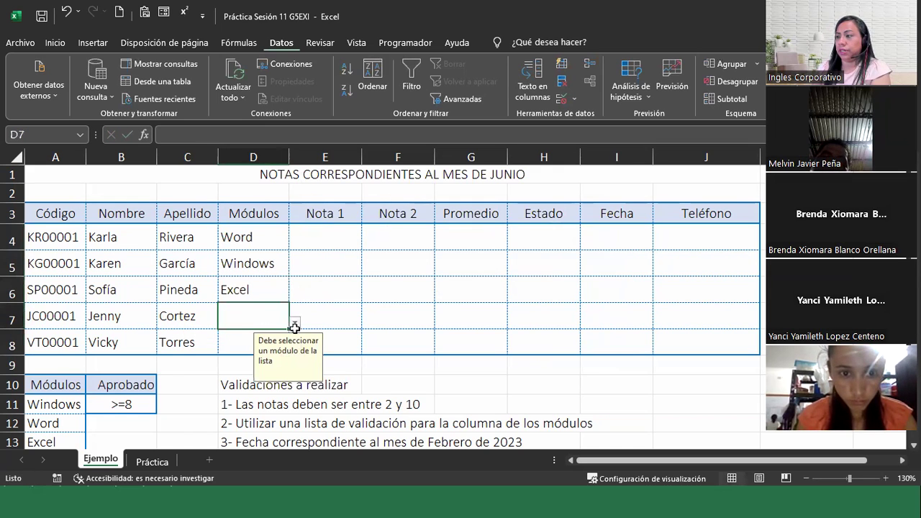
{"action": "left_click", "coordinate": [295, 322]}
{"action": "left_click", "coordinate": [210, 347]}
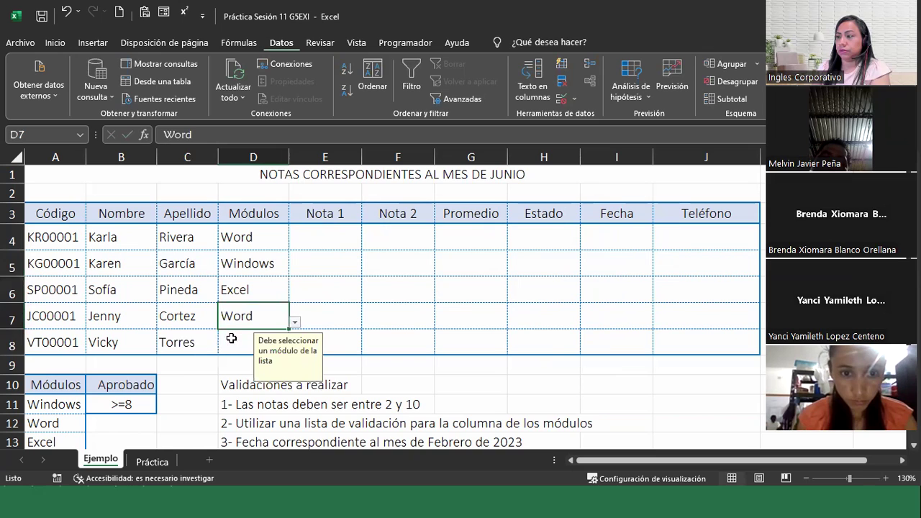
{"action": "left_click", "coordinate": [234, 341]}
{"action": "left_click", "coordinate": [295, 349]}
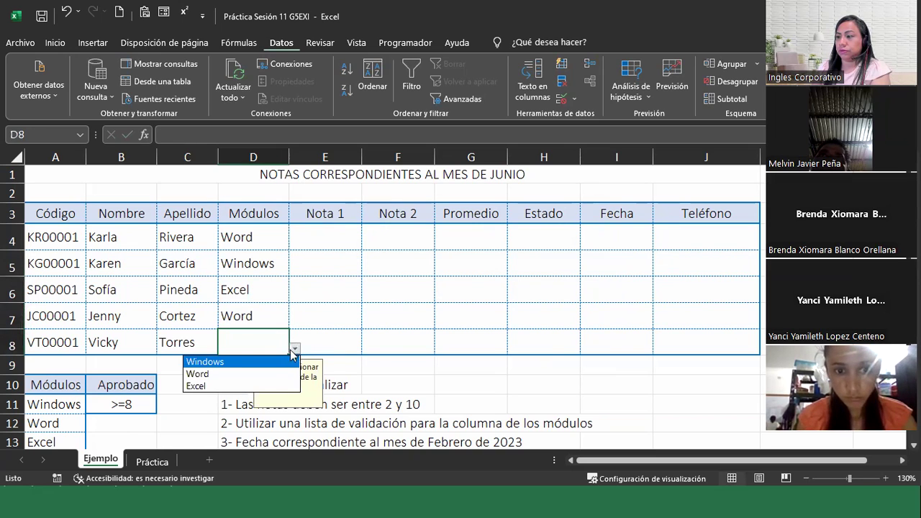
{"action": "left_click", "coordinate": [231, 362]}
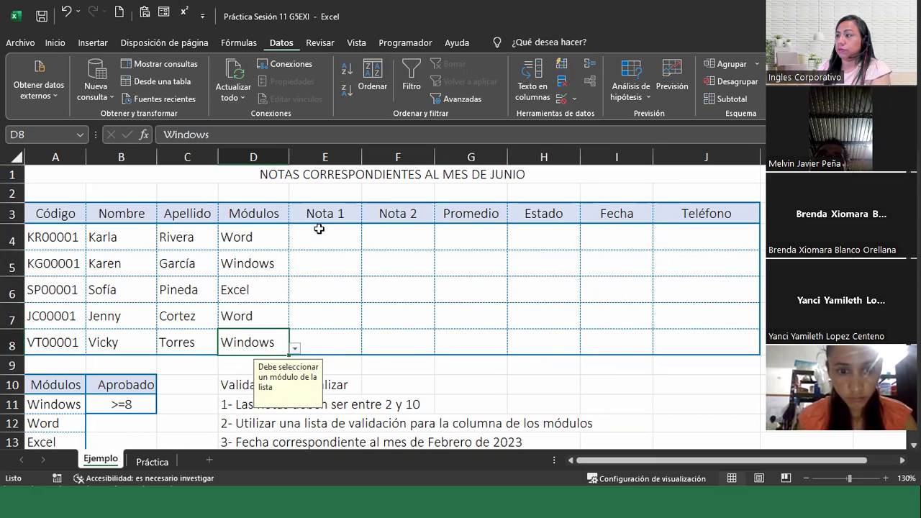
{"action": "left_click", "coordinate": [319, 229]}
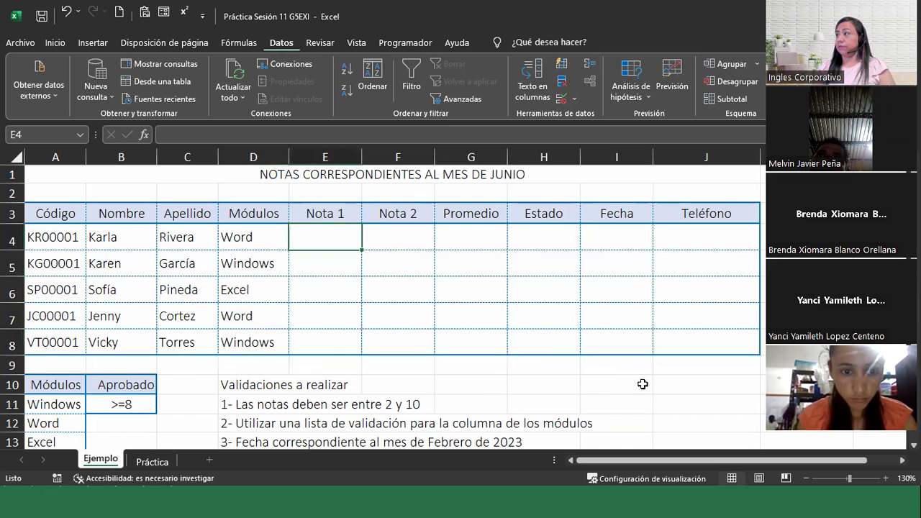
- Select the Nota 1 and Nota 2 grade cells E4:F8
{"action": "scroll", "coordinate": [381, 302], "scroll_direction": "down", "scroll_amount": 1}
{"action": "scroll", "coordinate": [594, 302], "scroll_direction": "down", "scroll_amount": 1}
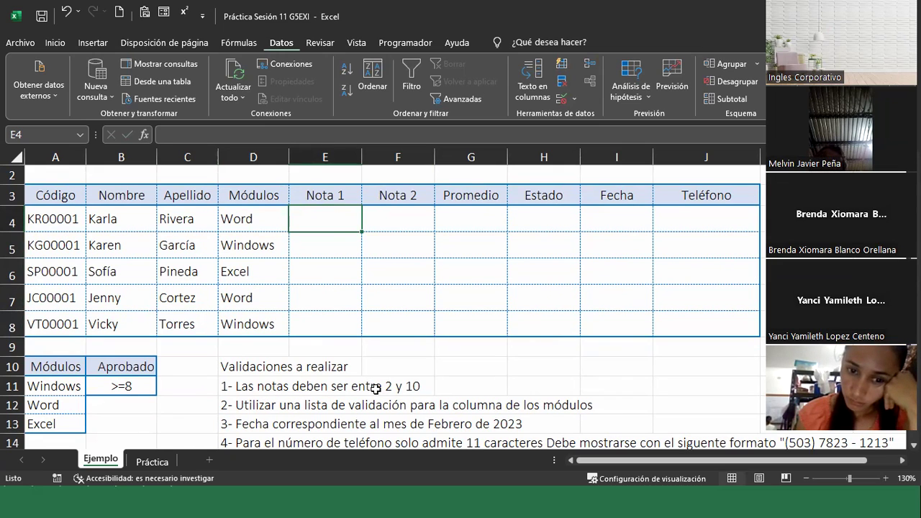
{"action": "left_click_drag", "start_coordinate": [323, 222], "coordinate": [408, 314]}
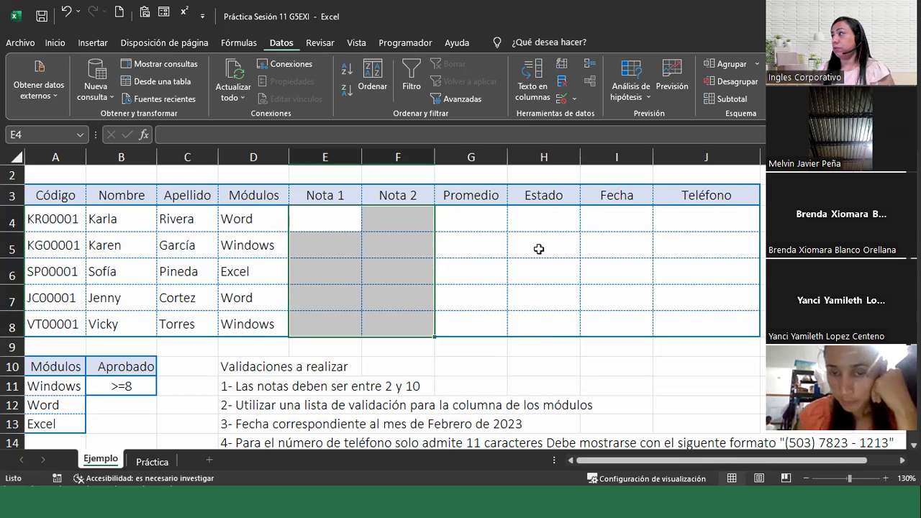
- Open Validación de datos for E4:F8 on Configuración and expand the Permitir list
{"action": "left_click", "coordinate": [560, 99]}
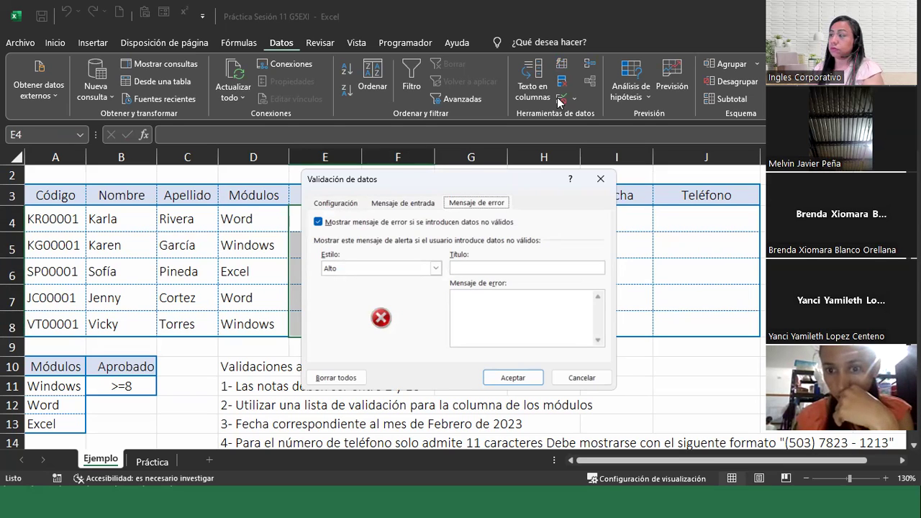
{"action": "left_click", "coordinate": [345, 207]}
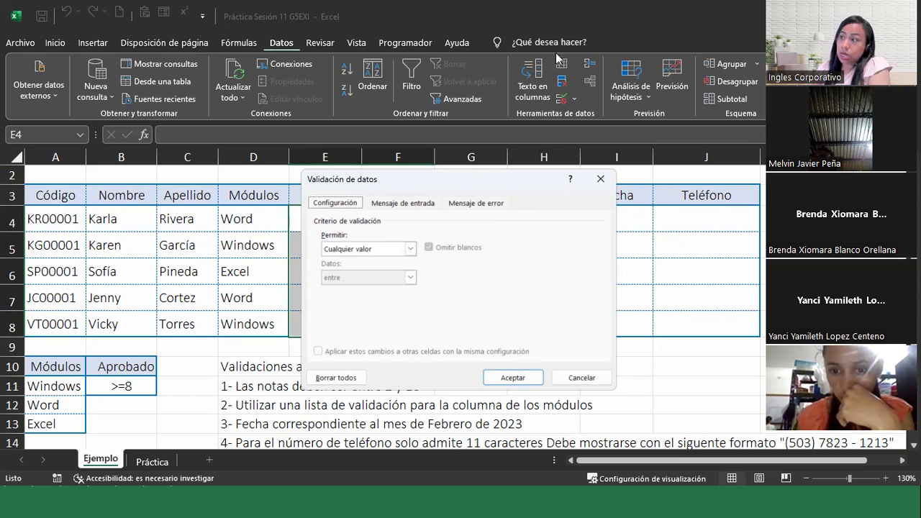
{"action": "left_click", "coordinate": [348, 250]}
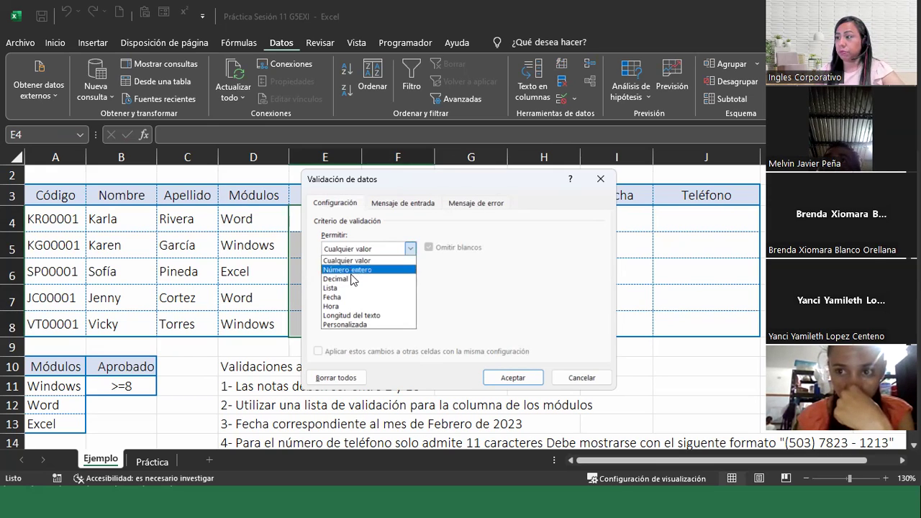
- Restrict the grade cells to Decimal entre, with minimum 2 and maximum 10
{"action": "left_click", "coordinate": [374, 187]}
{"action": "left_click_drag", "start_coordinate": [443, 180], "coordinate": [577, 172]}
{"action": "left_click", "coordinate": [545, 241]}
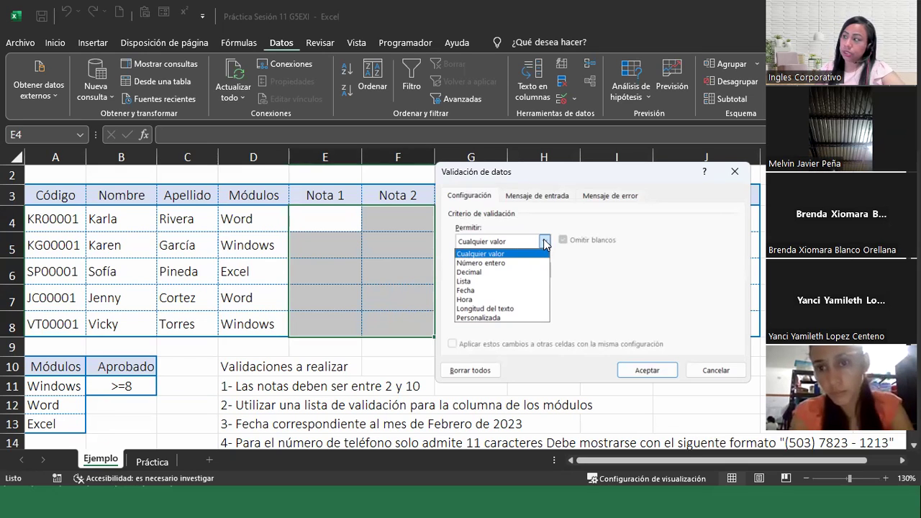
{"action": "left_click", "coordinate": [498, 272]}
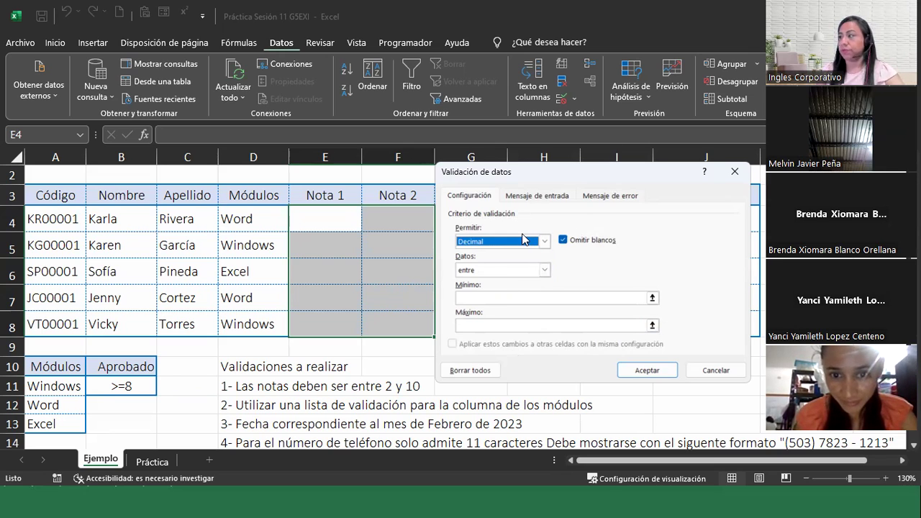
{"action": "left_click", "coordinate": [503, 273]}
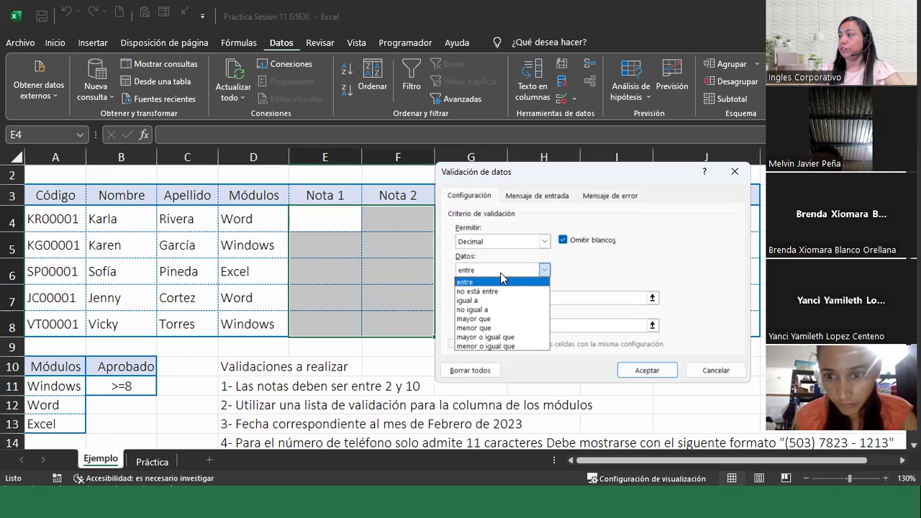
{"action": "left_click", "coordinate": [501, 279]}
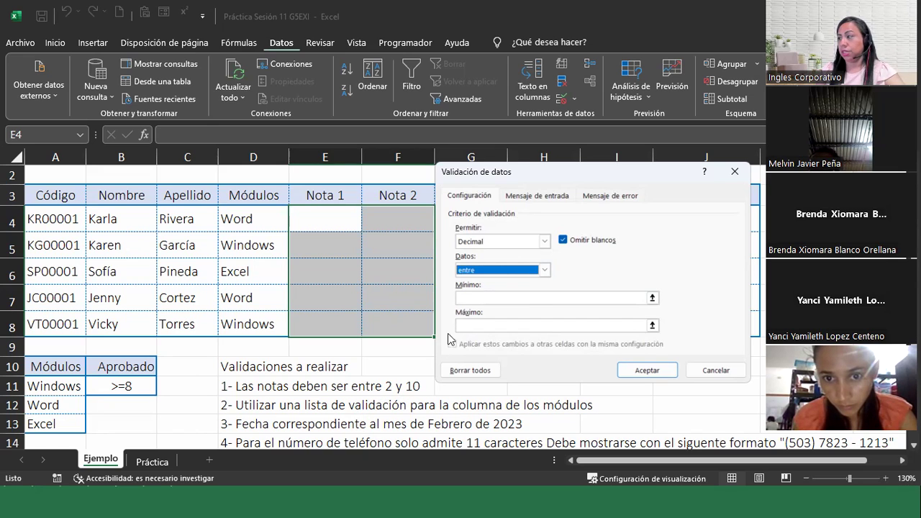
{"action": "left_click", "coordinate": [477, 298]}
{"action": "left_click", "coordinate": [487, 326]}
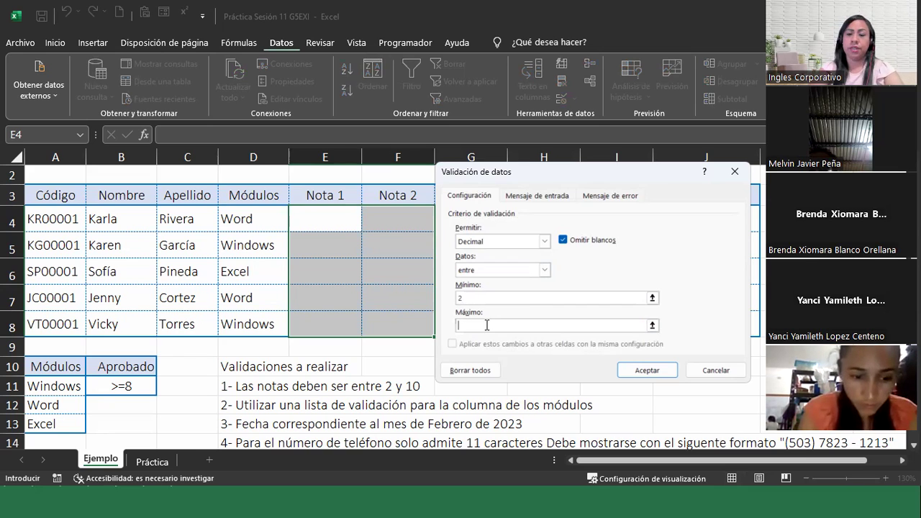
{"action": "type", "text": "10"}
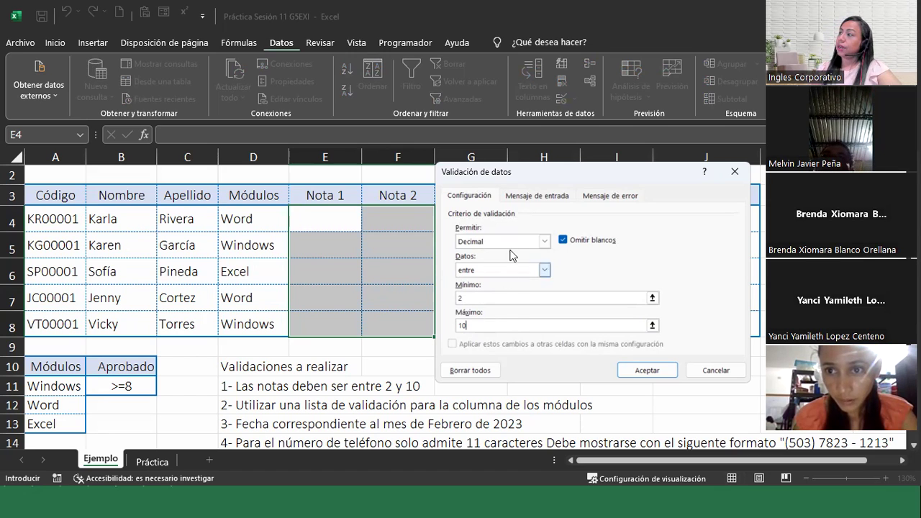
- Move through Mensaje de entrada to the Mensaje de error tab of the grade validation
{"action": "left_click", "coordinate": [526, 202]}
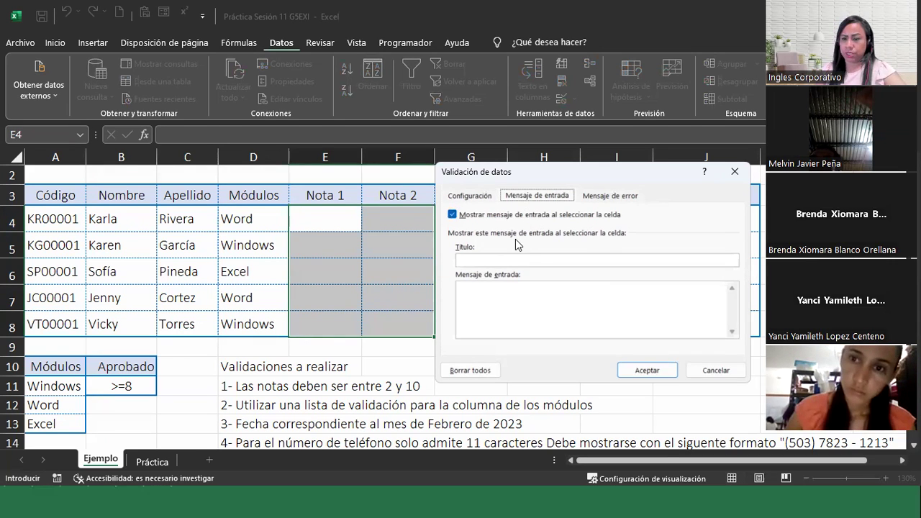
{"action": "left_click", "coordinate": [619, 193]}
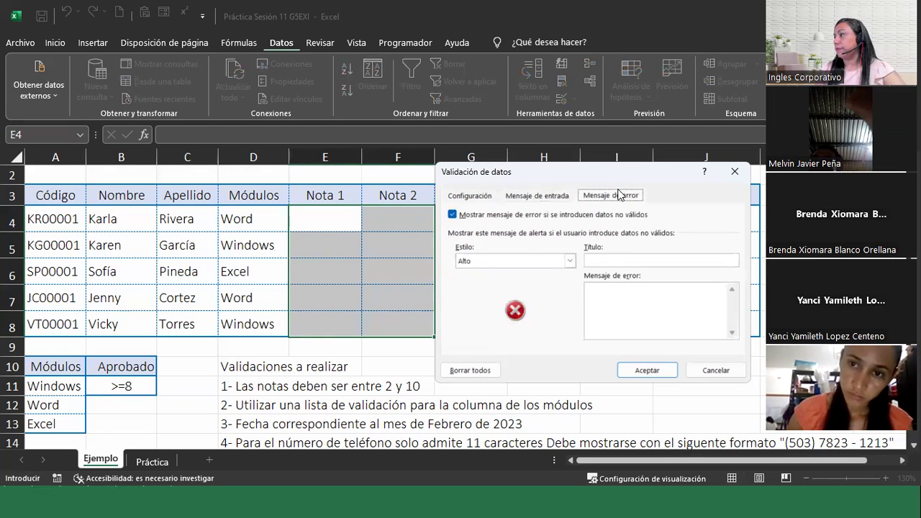
- Title the grade alert 'Nota no válida' with a message requiring grades between 2 and 10
{"action": "left_click", "coordinate": [618, 260]}
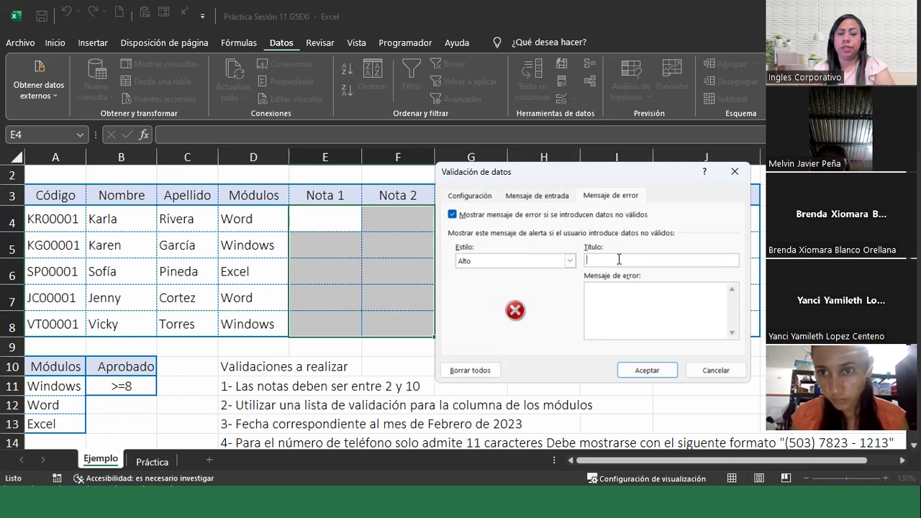
{"action": "type", "text": "Nota"}
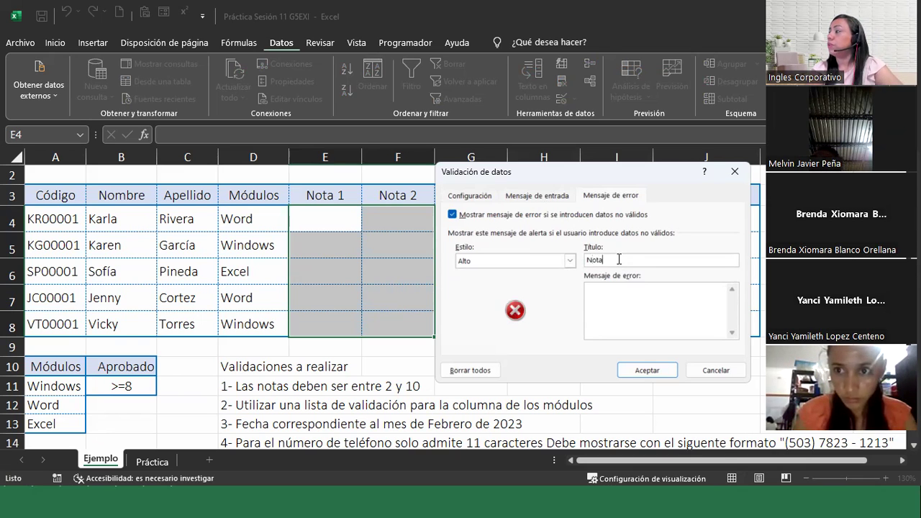
{"action": "type", "text": " no válid"}
{"action": "type", "text": "a"}
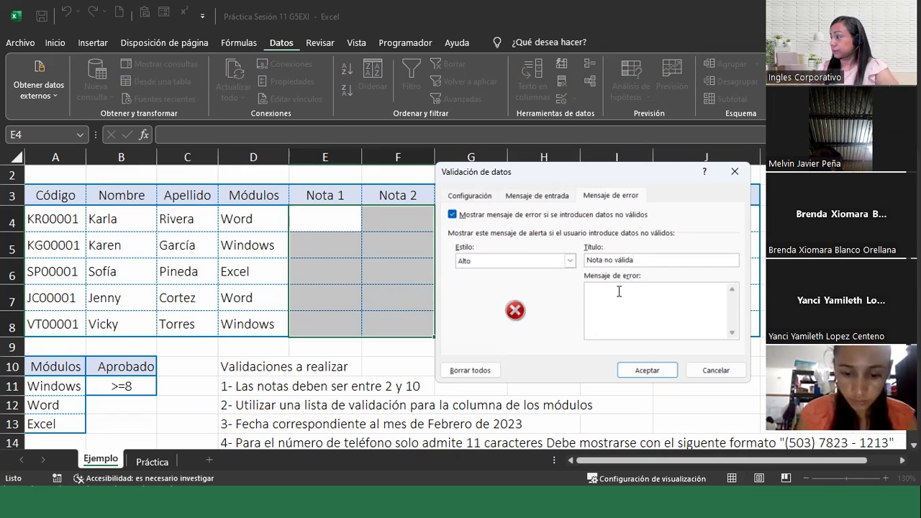
{"action": "left_click", "coordinate": [619, 291]}
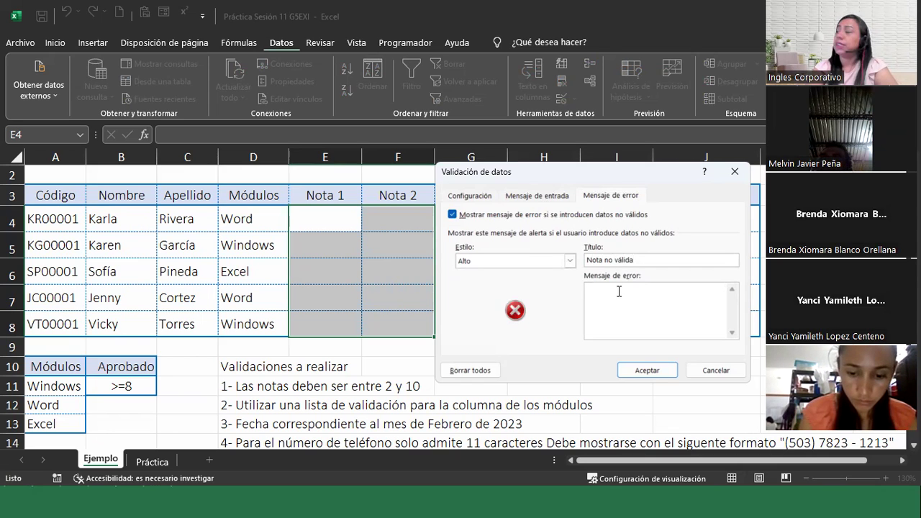
{"action": "type", "text": "La calificació"}
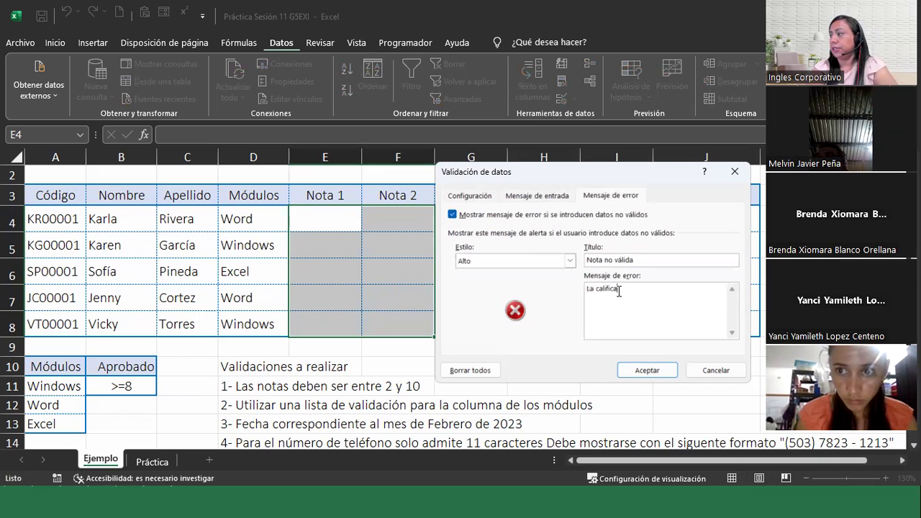
{"action": "type", "text": "n debe ser mayor de "}
{"action": "type", "text": "2"}
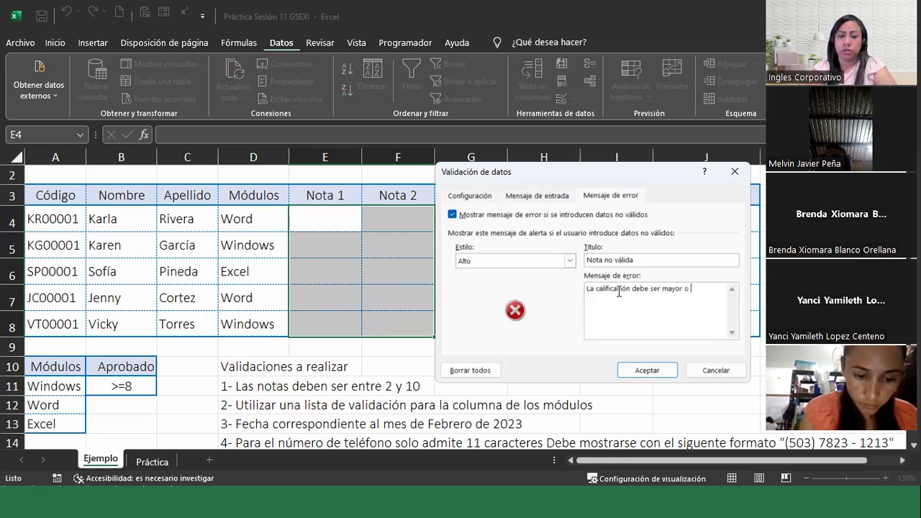
{"action": "type", "text": "al de 2"}
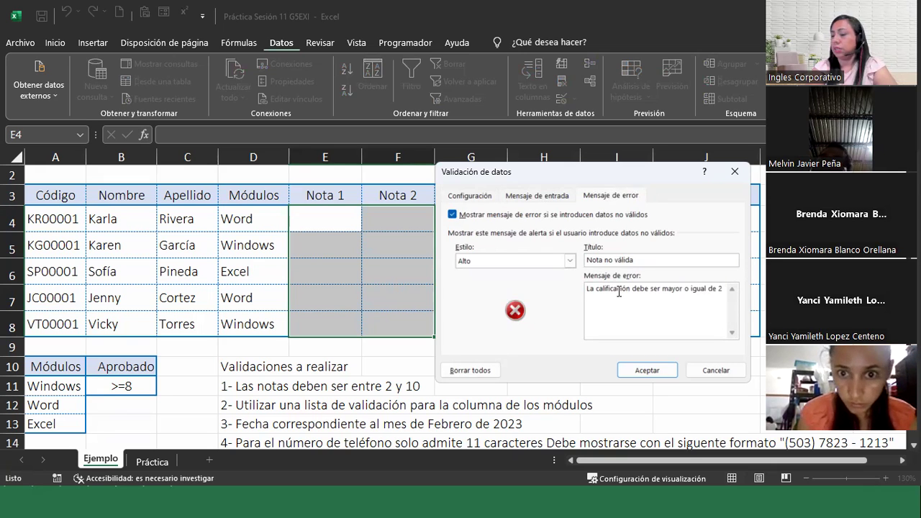
{"action": "type", "text": " y menor o igual de "}
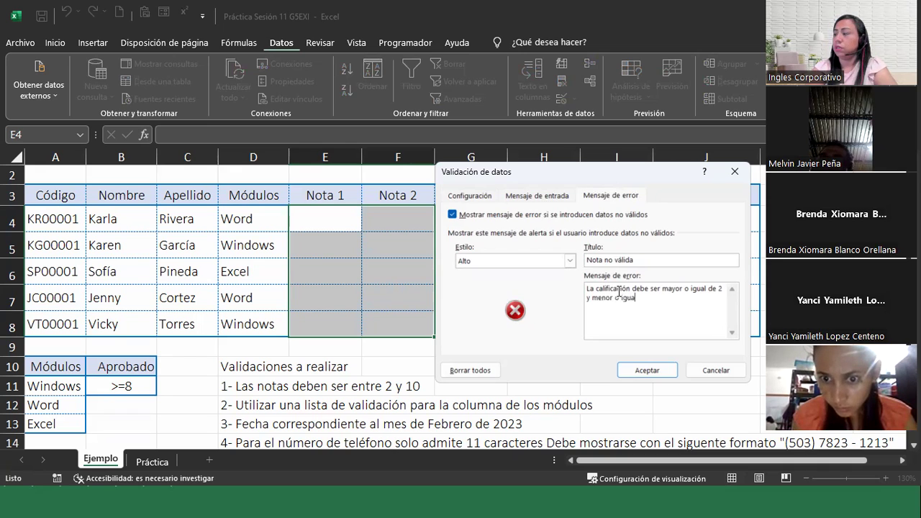
{"action": "type", "text": "10"}
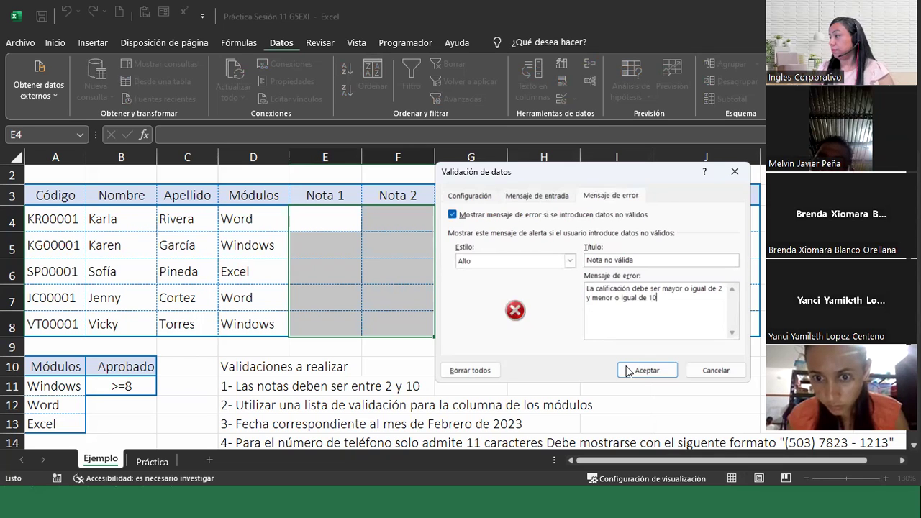
- Apply the 2–10 grade rule, confirm a grade of 1 is rejected, then set E4 to 10
{"action": "left_click", "coordinate": [627, 371]}
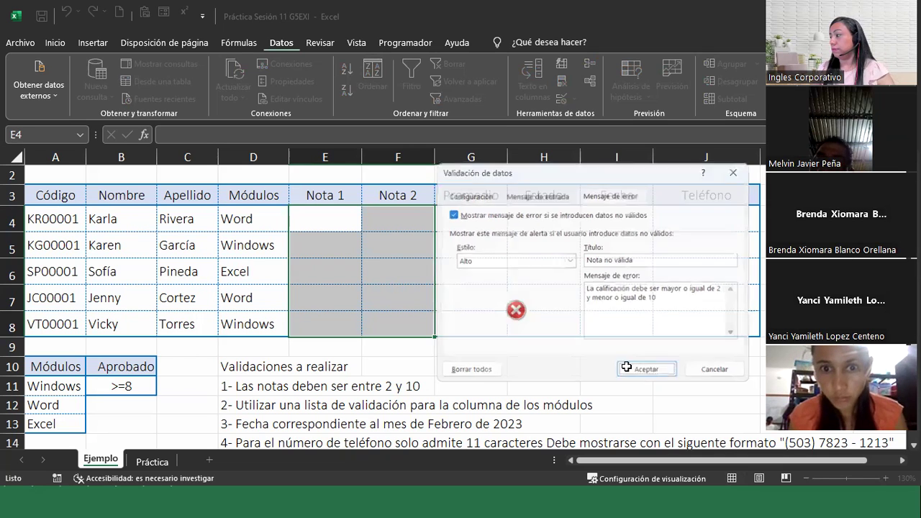
{"action": "left_click", "coordinate": [344, 222]}
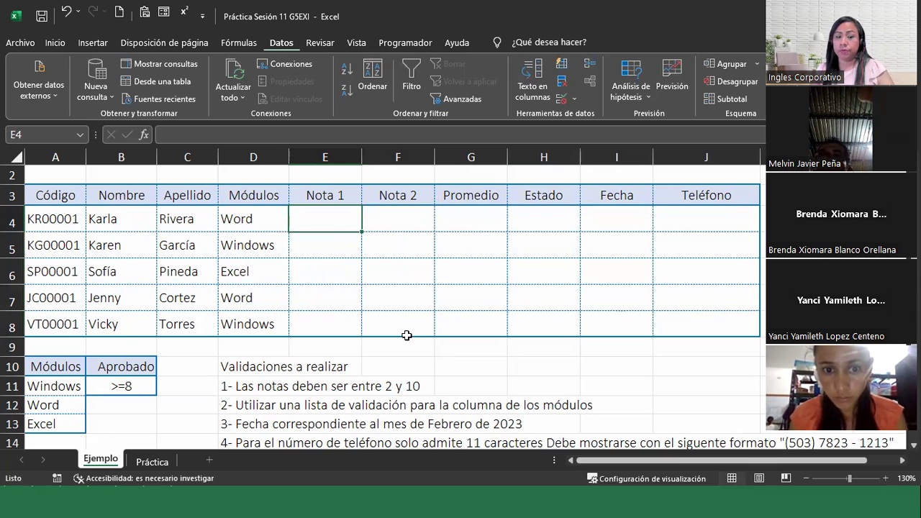
{"action": "type", "text": "1"}
{"action": "key", "text": "Return"}
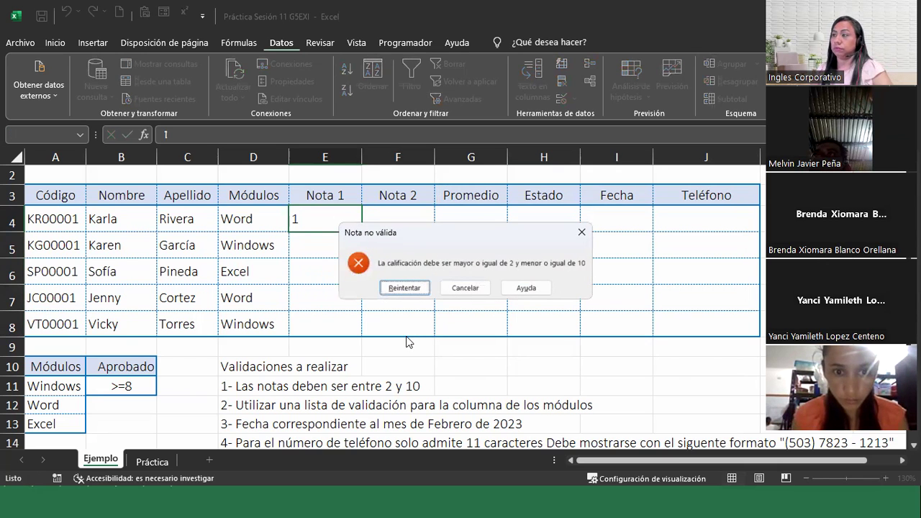
{"action": "left_click", "coordinate": [420, 287]}
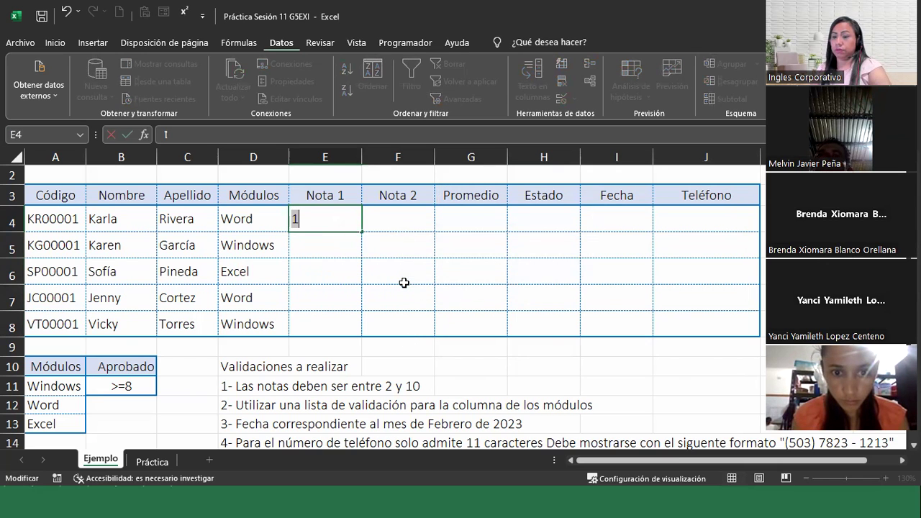
{"action": "type", "text": "2"}
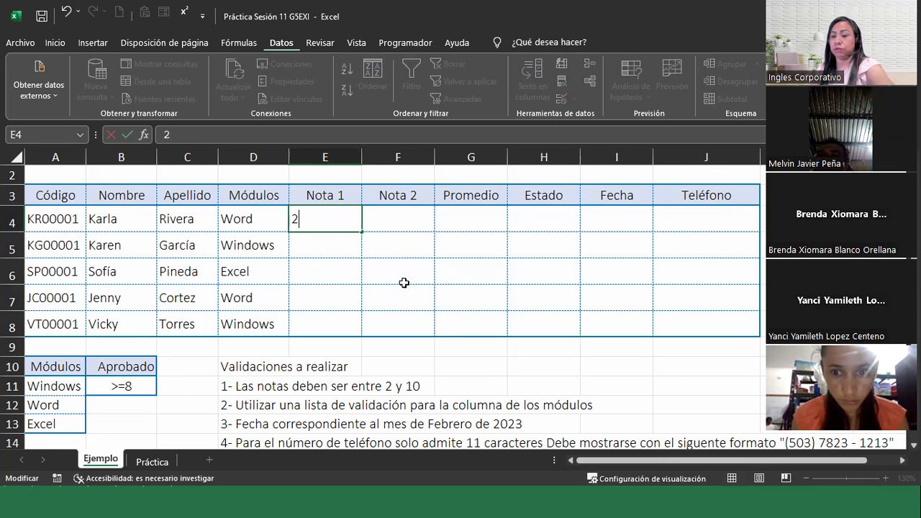
{"action": "key", "text": "Return"}
{"action": "left_click", "coordinate": [330, 223]}
{"action": "type", "text": "10"}
{"action": "key", "text": "Return"}
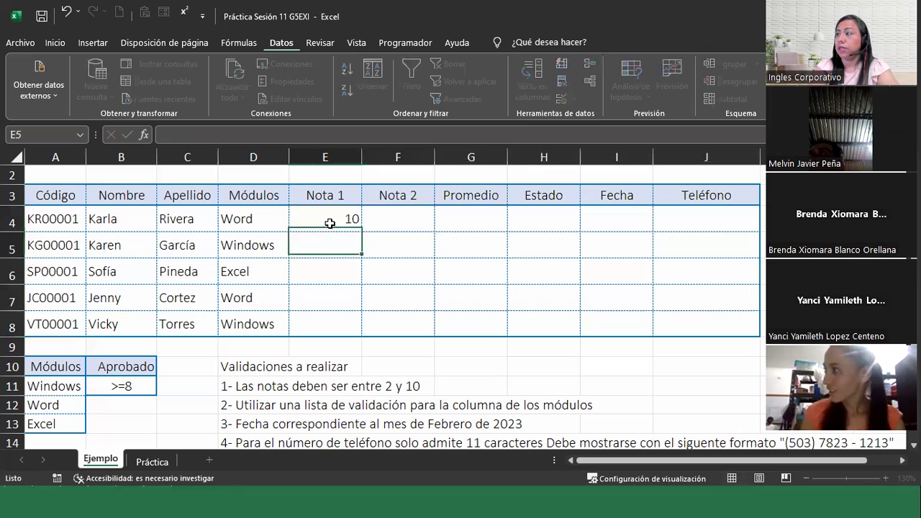
- Enter 10 in F4, 8.5 and 9 for row 5, and 9 and 10 for row 6
{"action": "left_click", "coordinate": [330, 224]}
{"action": "key", "text": "Right"}
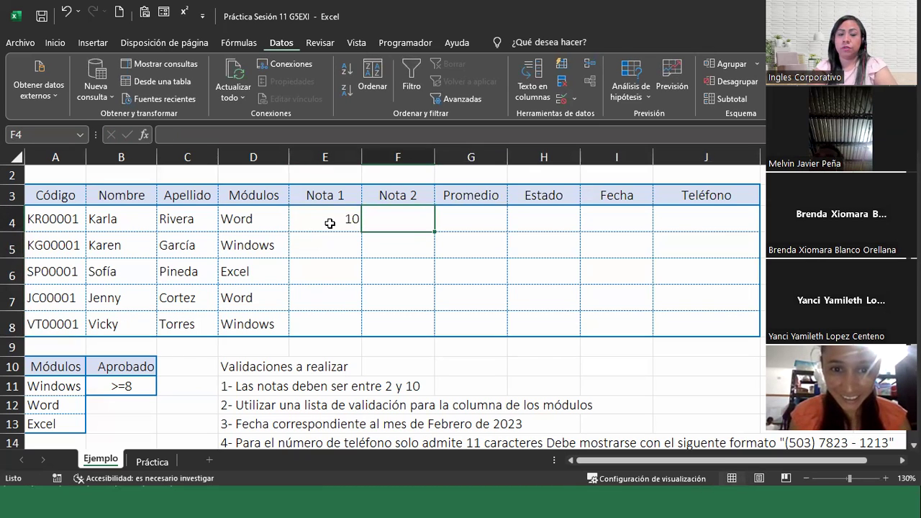
{"action": "type", "text": "10"}
{"action": "key", "text": "Return"}
{"action": "type", "text": "9"}
{"action": "key", "text": "ctrl+Return"}
{"action": "key", "text": "Left"}
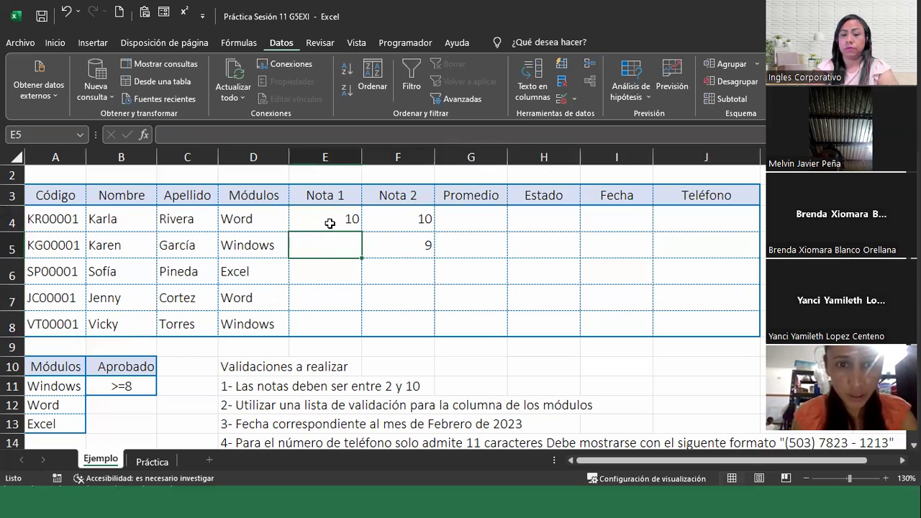
{"action": "type", "text": "8.5"}
{"action": "key", "text": "Return"}
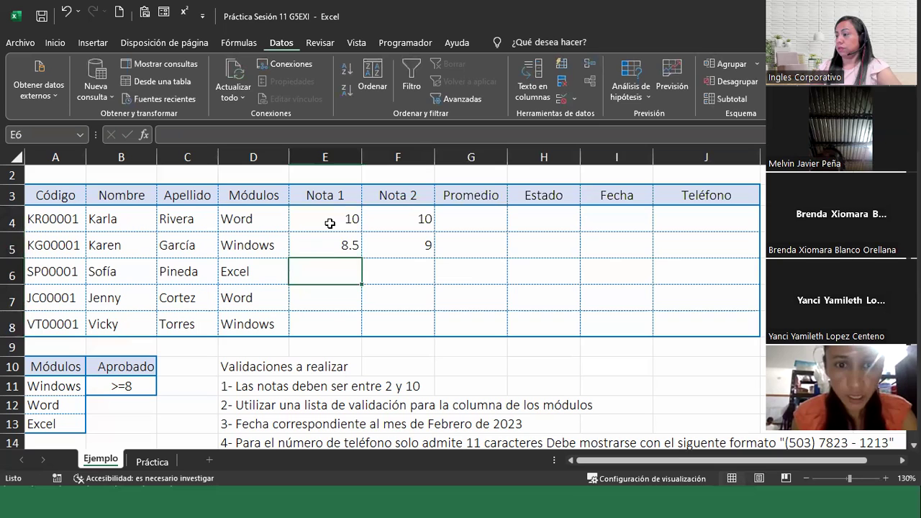
{"action": "type", "text": "9"}
{"action": "key", "text": "Tab"}
{"action": "type", "text": "10"}
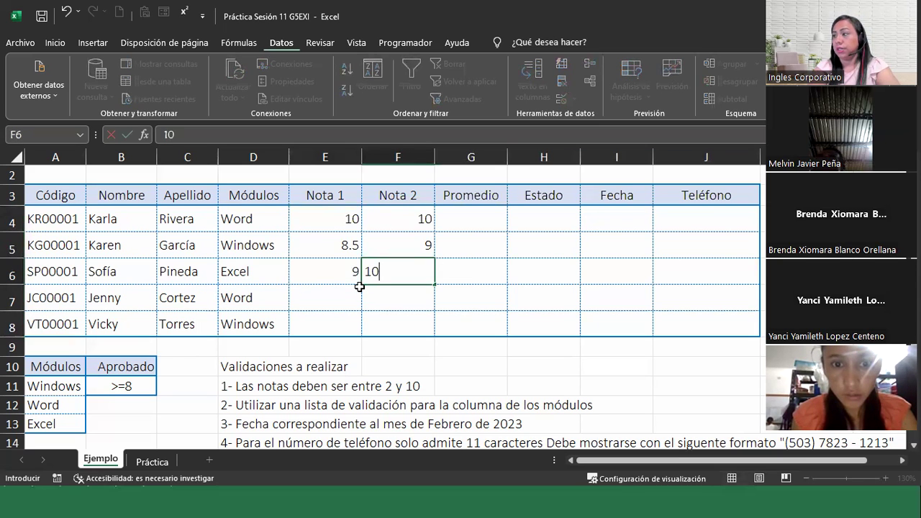
{"action": "key", "text": "Return"}
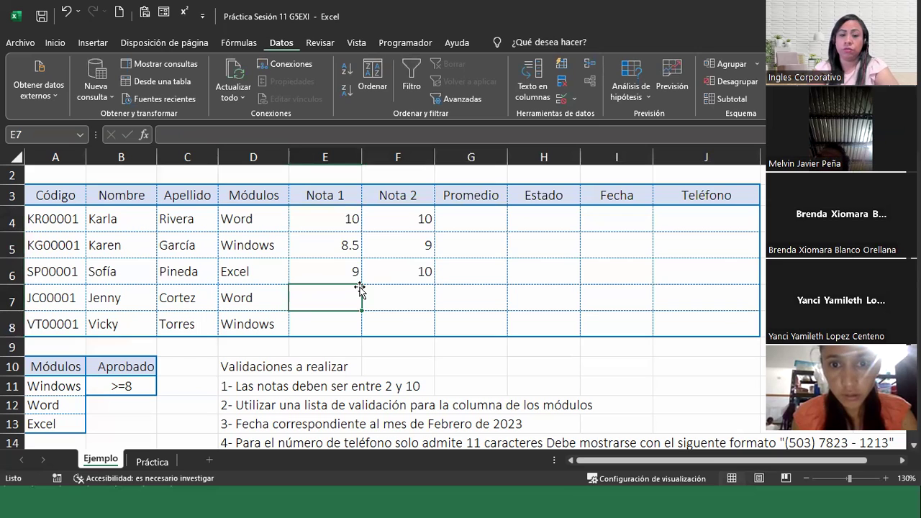
- Confirm 79 is rejected, enter 7 and 9 in row 7, 10 and 10 in row 8, and select E4:F8
{"action": "type", "text": "79"}
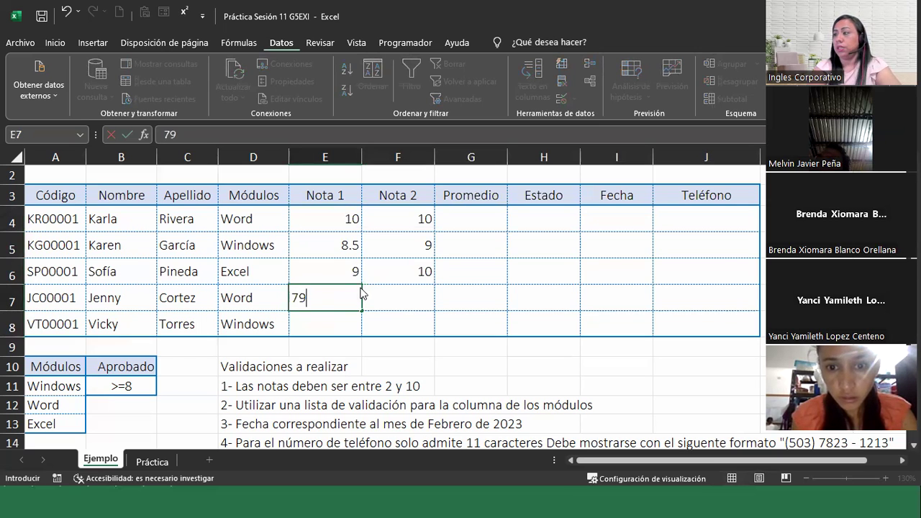
{"action": "key", "text": "Return"}
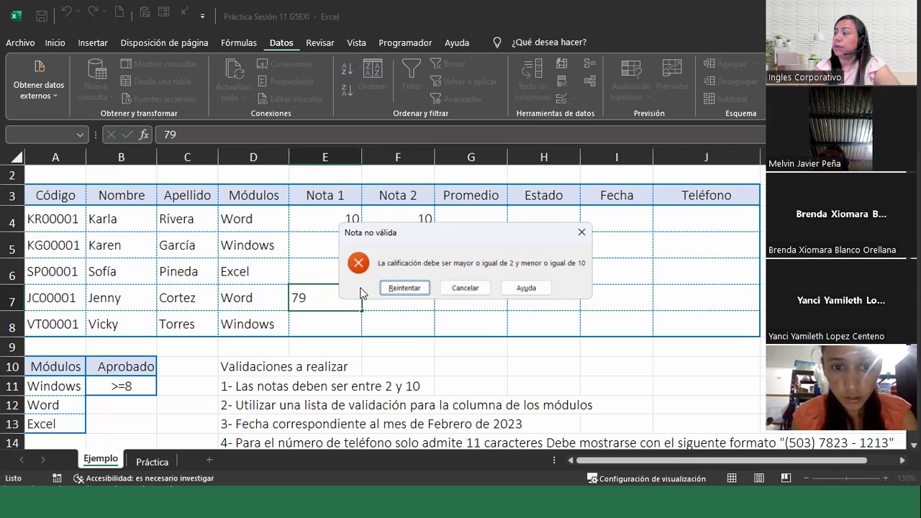
{"action": "key", "text": "Return"}
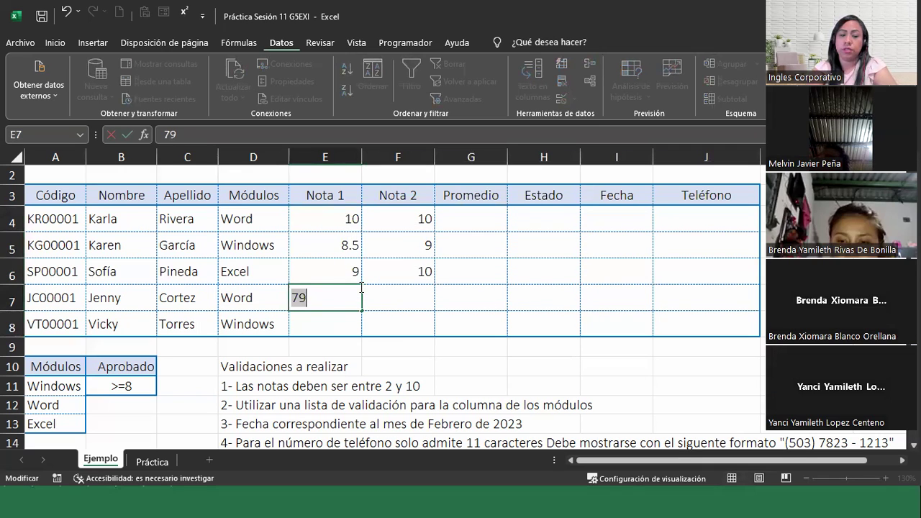
{"action": "type", "text": "7"}
{"action": "key", "text": "Tab"}
{"action": "type", "text": "9"}
{"action": "key", "text": "Return"}
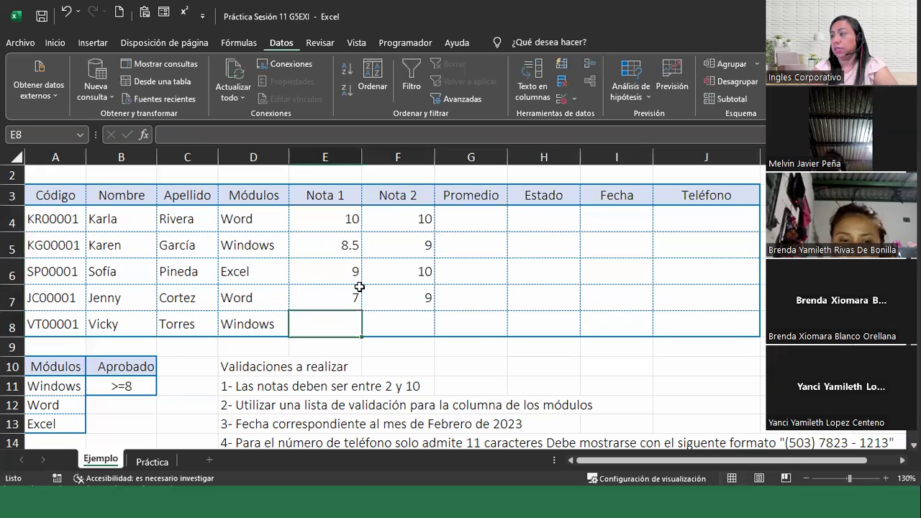
{"action": "type", "text": "10"}
{"action": "key", "text": "Tab"}
{"action": "type", "text": "10"}
{"action": "key", "text": "Return"}
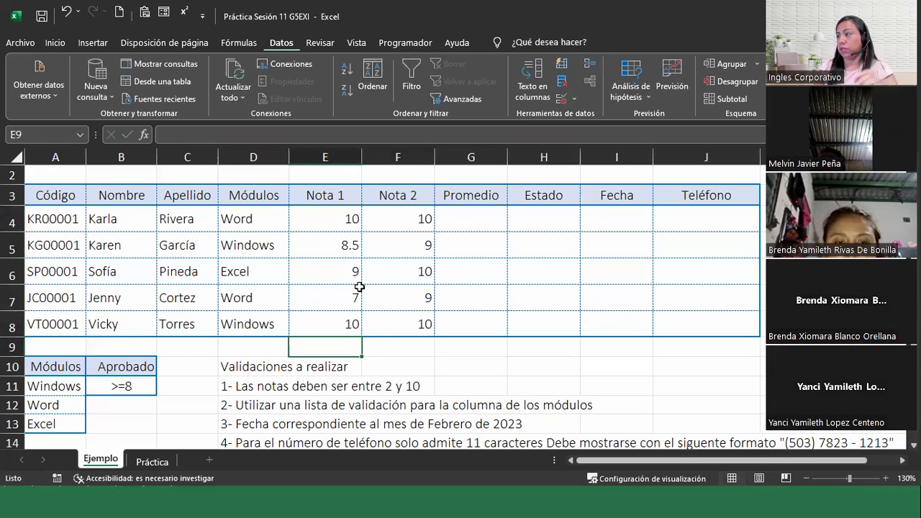
{"action": "left_click", "coordinate": [485, 222]}
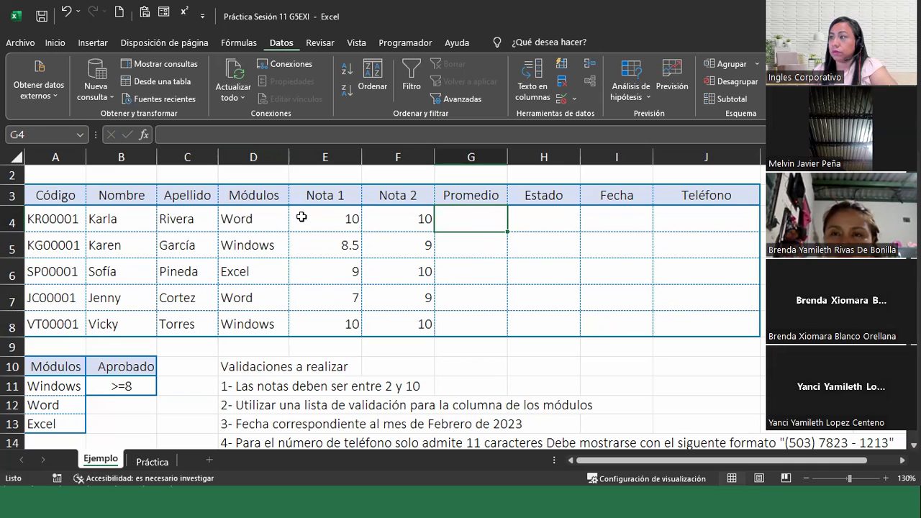
{"action": "left_click_drag", "start_coordinate": [301, 216], "coordinate": [389, 324]}
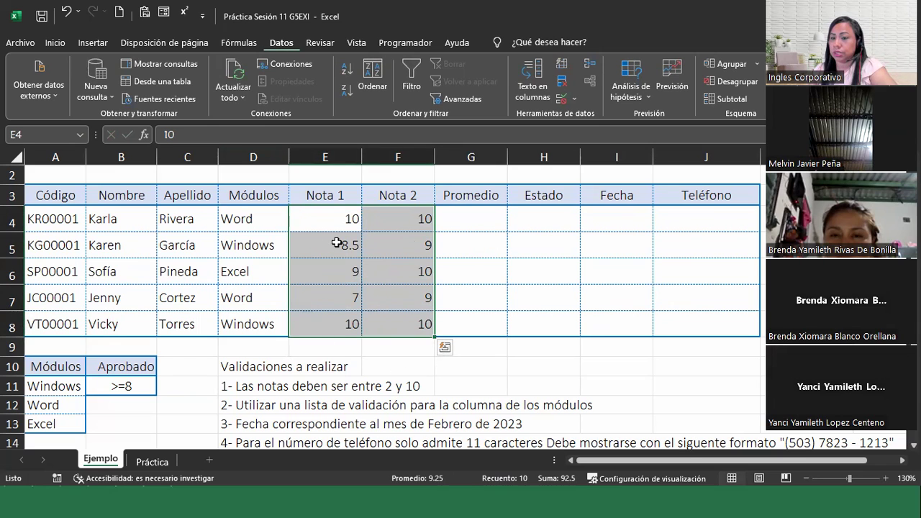
{"action": "left_click", "coordinate": [559, 101]}
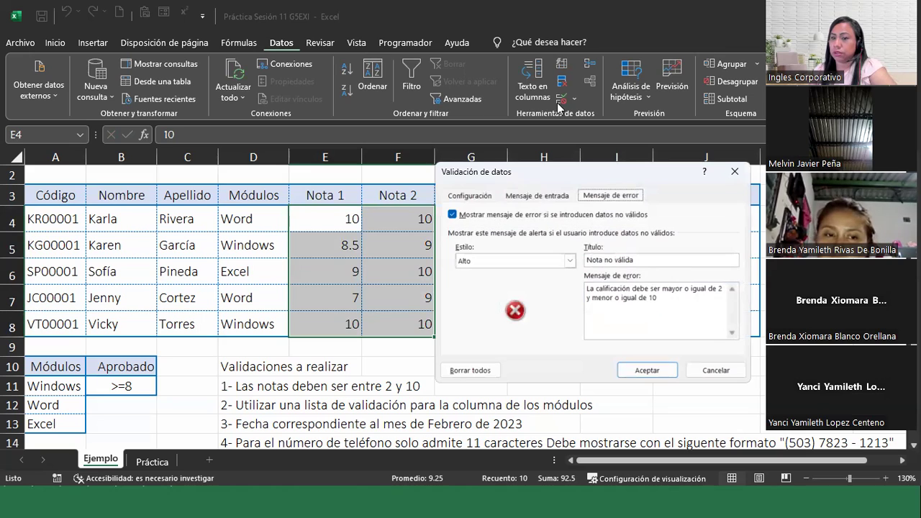
{"action": "left_click", "coordinate": [473, 198]}
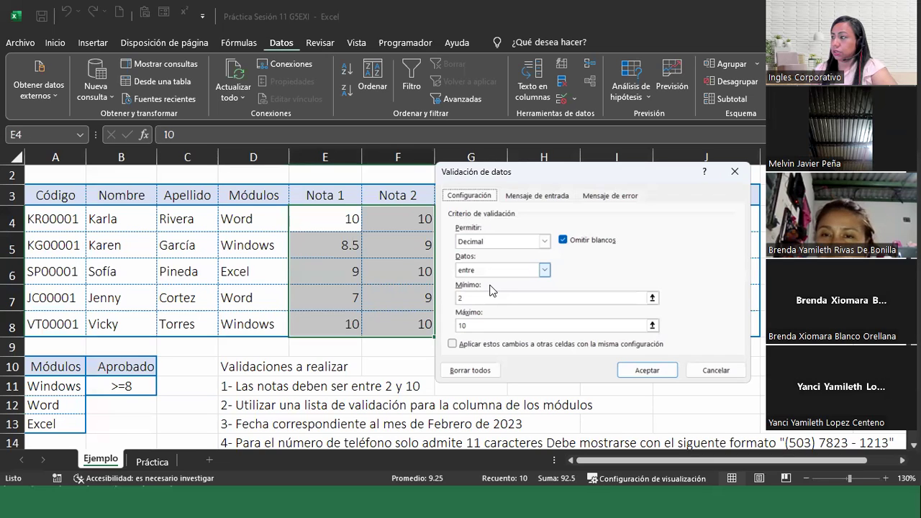
{"action": "left_click", "coordinate": [588, 198]}
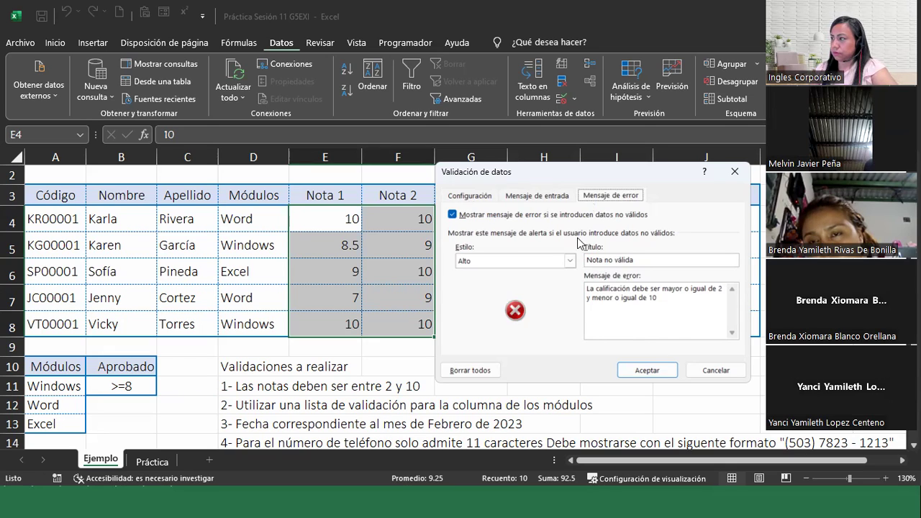
{"action": "left_click", "coordinate": [665, 373]}
{"action": "left_click", "coordinate": [318, 216]}
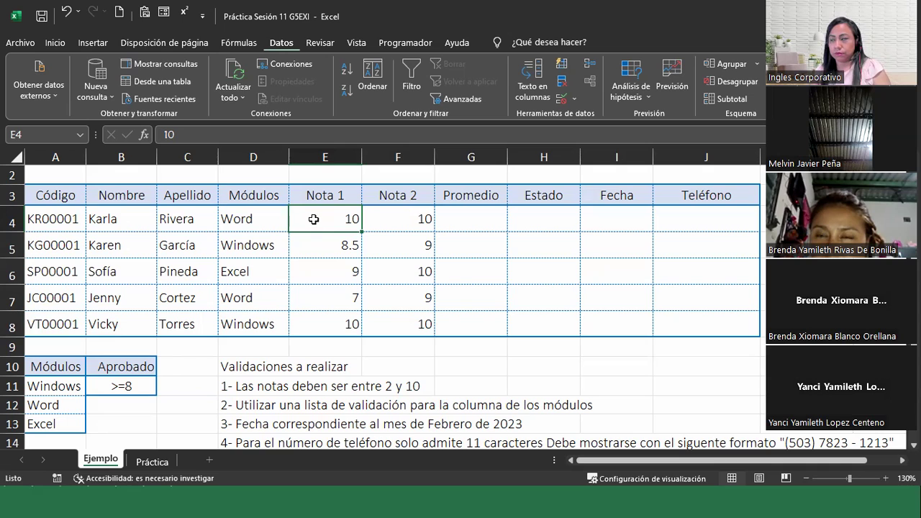
{"action": "left_click", "coordinate": [256, 220]}
{"action": "left_click", "coordinate": [295, 228]}
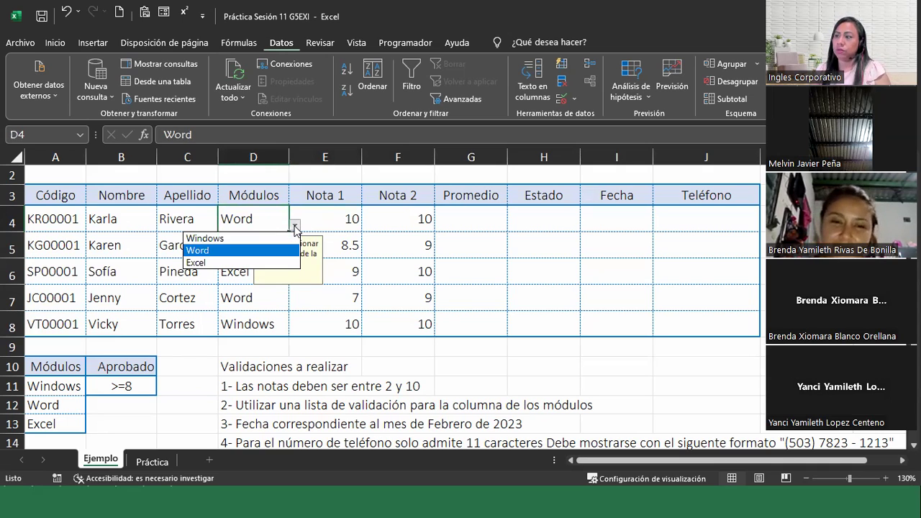
{"action": "left_click", "coordinate": [350, 214]}
{"action": "left_click_drag", "start_coordinate": [350, 214], "coordinate": [403, 278]}
{"action": "left_click_drag", "start_coordinate": [406, 311], "coordinate": [405, 311]}
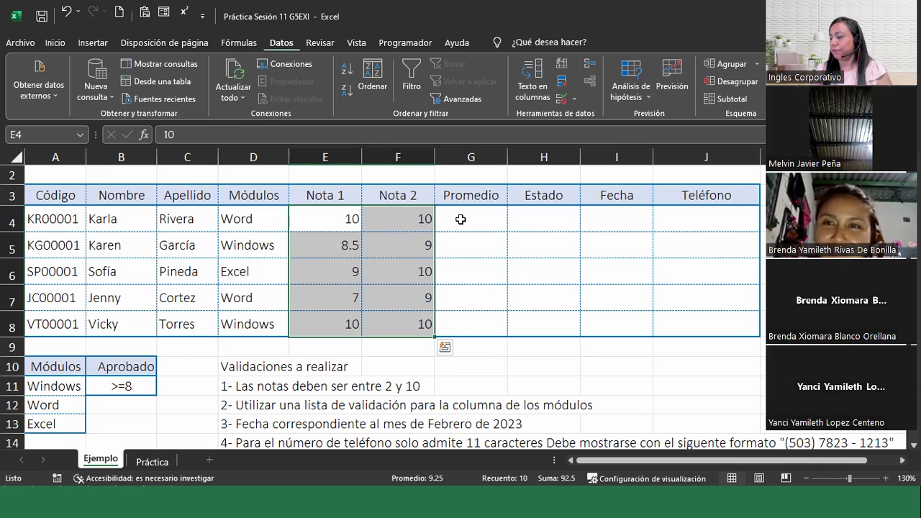
{"action": "left_click", "coordinate": [460, 219]}
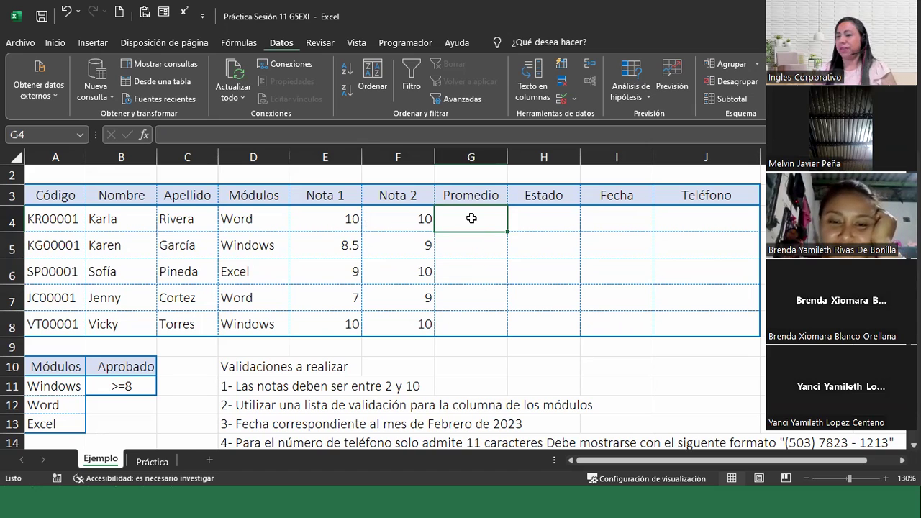
- Enter =PROMEDIO(E4:F4) in G4 to average Karla's two grades
{"action": "type", "text": "=P"}
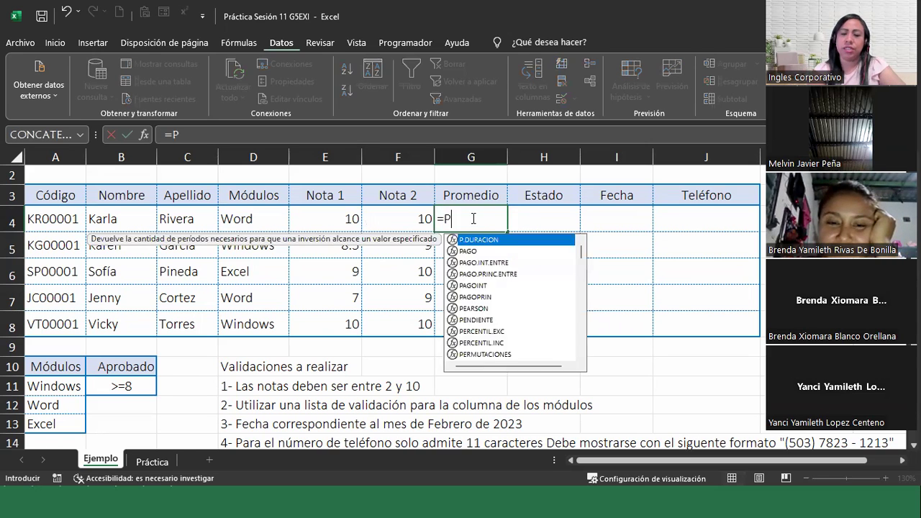
{"action": "type", "text": "RI"}
{"action": "key", "text": "BackSpace"}
{"action": "type", "text": "O"}
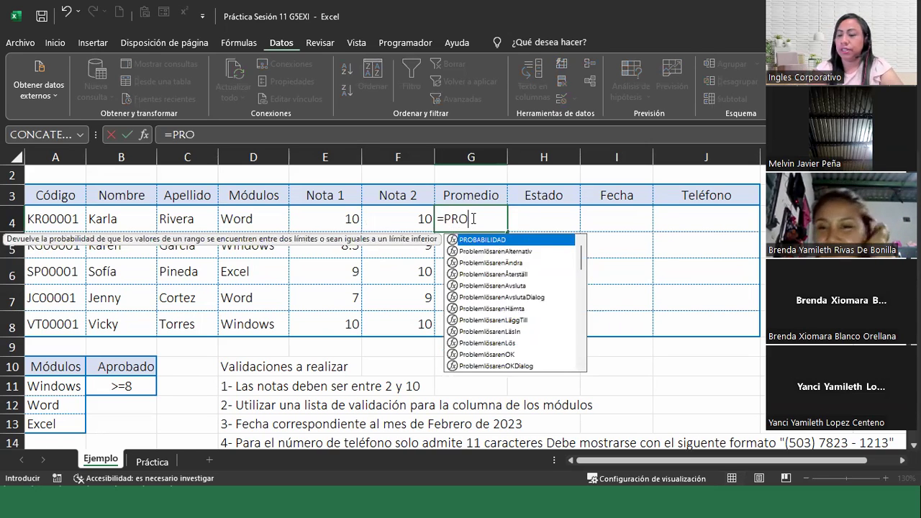
{"action": "type", "text": "MEDIO("}
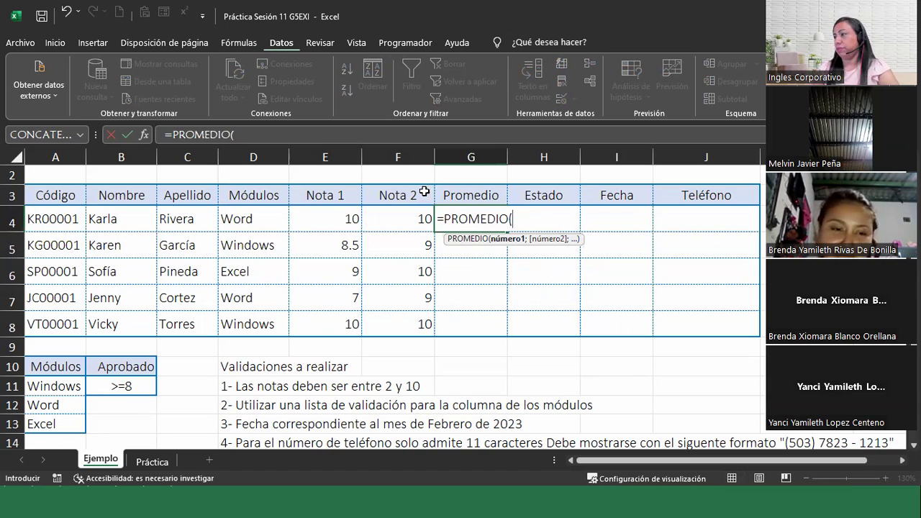
{"action": "left_click_drag", "start_coordinate": [344, 219], "coordinate": [384, 219]}
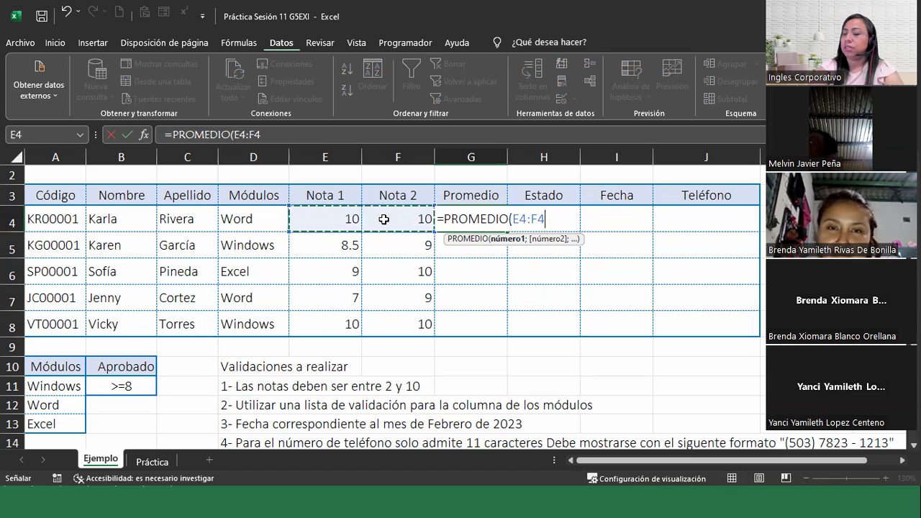
{"action": "type", "text": ")"}
{"action": "key", "text": "Return"}
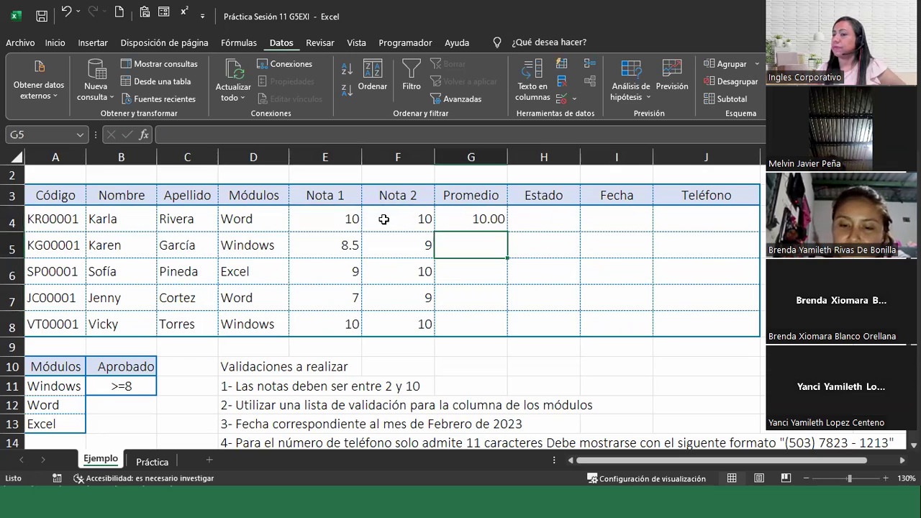
- Copy the average down to G8 without formatting, giving 10.00, 8.75, 9.50, 8.00 and 10.00
{"action": "left_click", "coordinate": [458, 219]}
{"action": "left_click", "coordinate": [508, 236]}
{"action": "left_click", "coordinate": [502, 220]}
{"action": "double_click", "coordinate": [506, 232]}
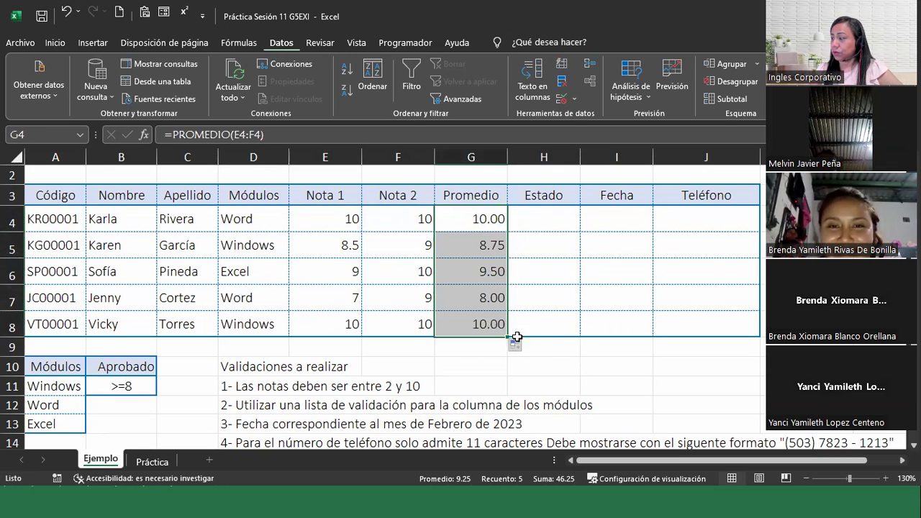
{"action": "left_click", "coordinate": [515, 340]}
{"action": "left_click", "coordinate": [521, 347]}
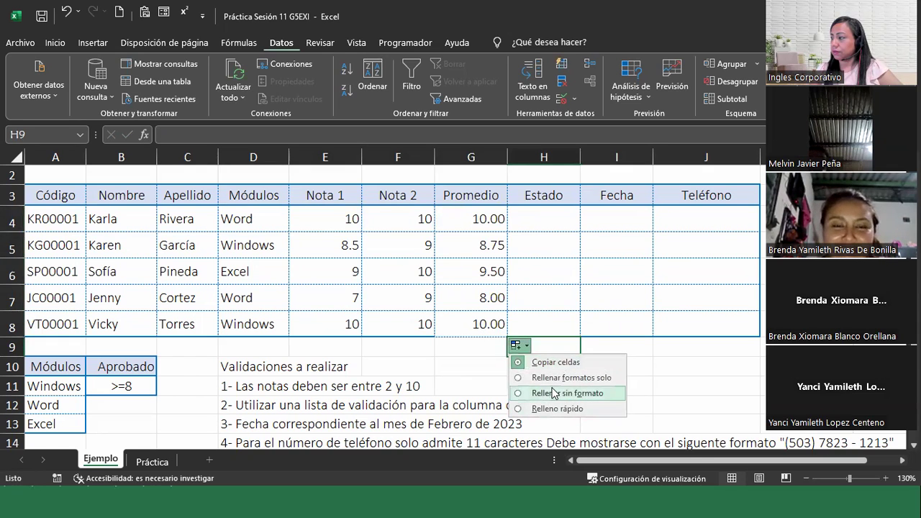
{"action": "left_click", "coordinate": [551, 393]}
{"action": "left_click", "coordinate": [548, 227]}
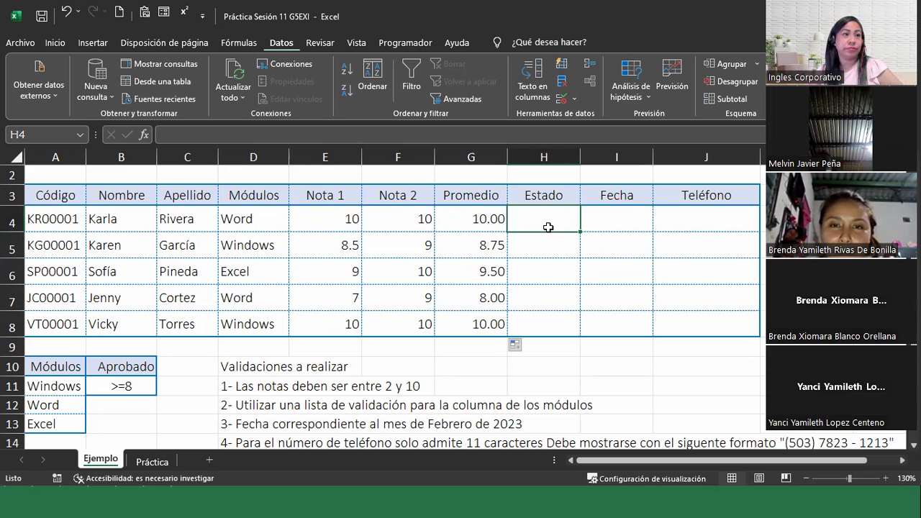
{"action": "left_click", "coordinate": [442, 216]}
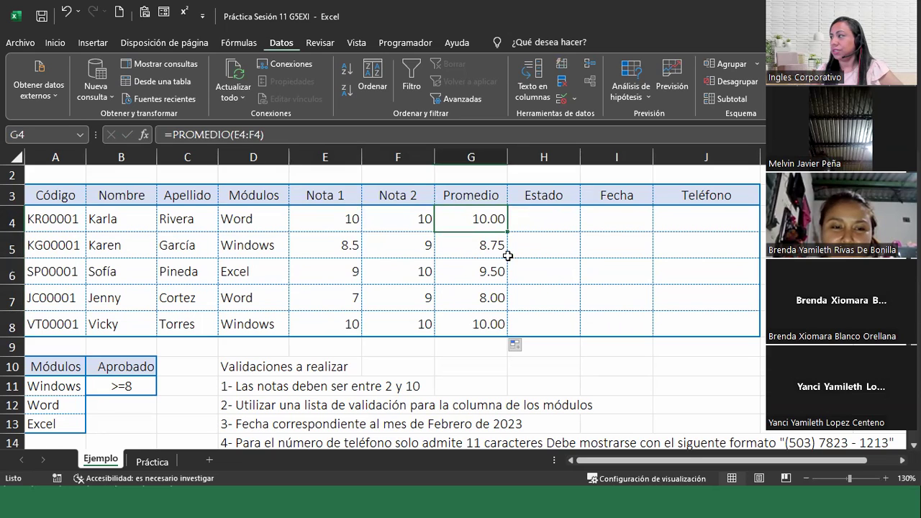
{"action": "left_click", "coordinate": [534, 227]}
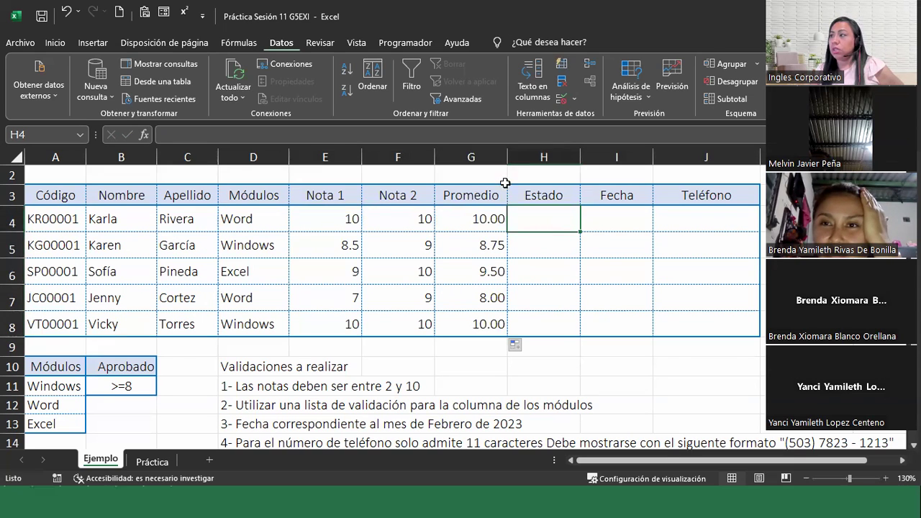
{"action": "left_click", "coordinate": [234, 228]}
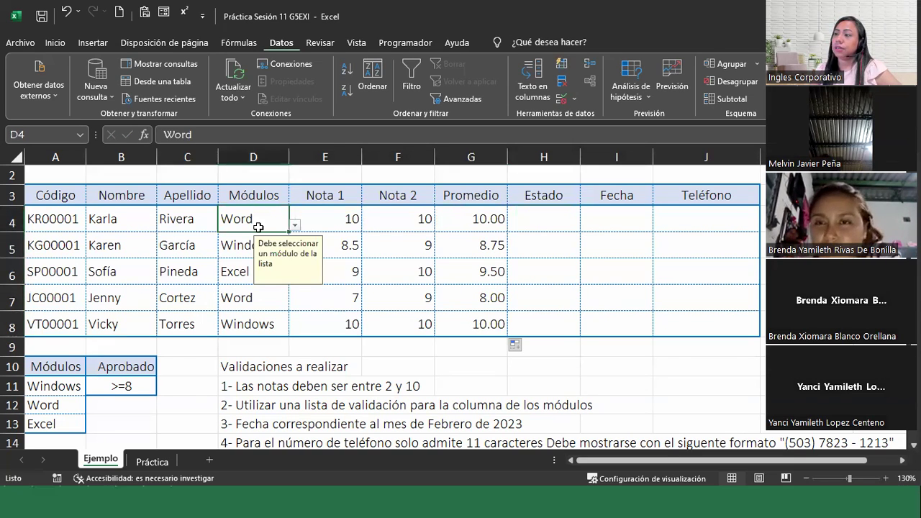
{"action": "key", "text": "shift+Down"}
{"action": "key", "text": "shift+Down"}
{"action": "key", "text": "shift+Down"}
{"action": "key", "text": "shift+Down"}
{"action": "key", "text": "shift+Up"}
{"action": "key", "text": "shift+Up"}
{"action": "key", "text": "shift+Up"}
{"action": "key", "text": "shift+Up"}
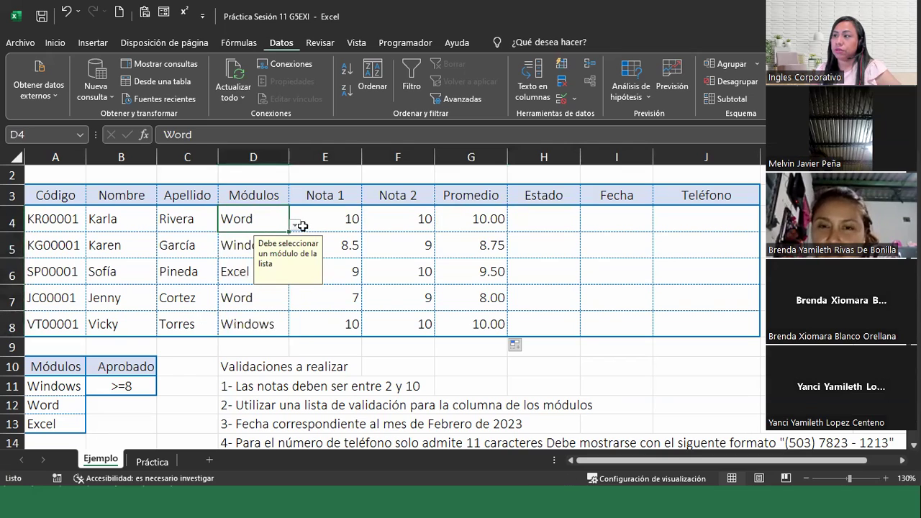
{"action": "left_click", "coordinate": [295, 225]}
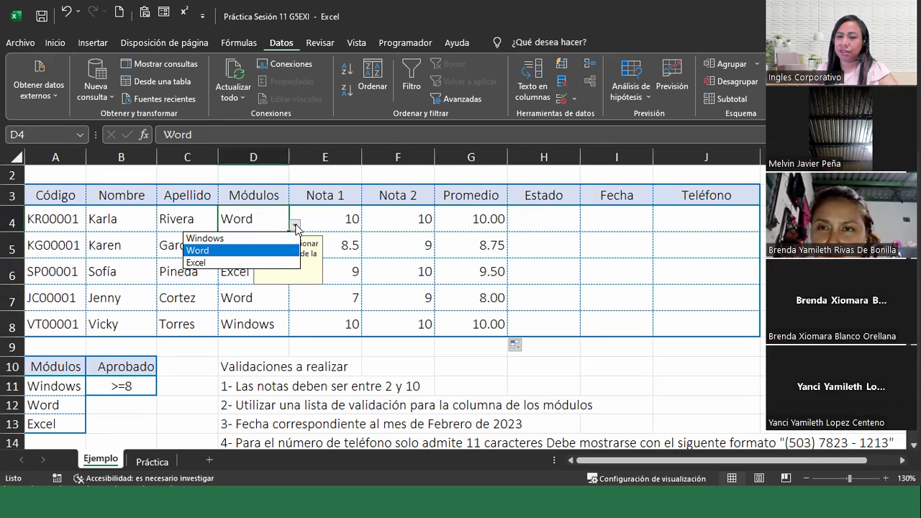
{"action": "left_click", "coordinate": [295, 227]}
{"action": "left_click", "coordinate": [341, 223]}
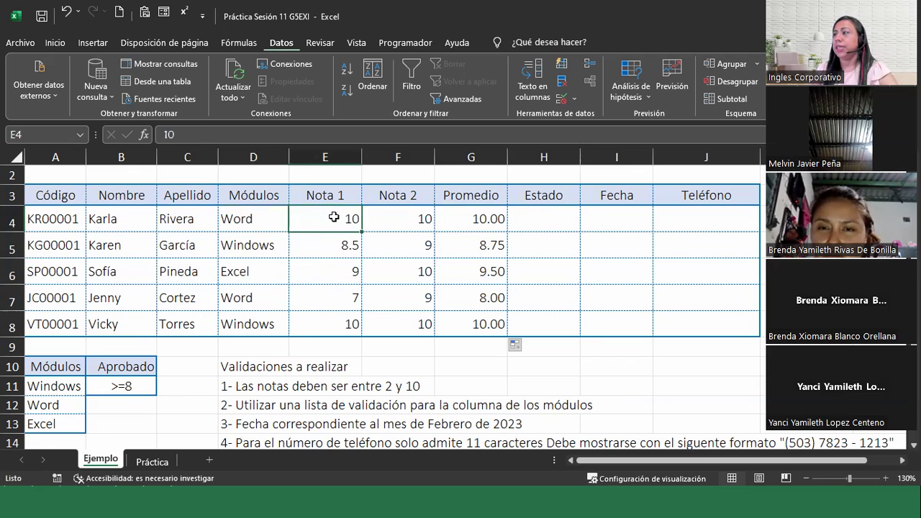
{"action": "left_click_drag", "start_coordinate": [353, 222], "coordinate": [417, 323]}
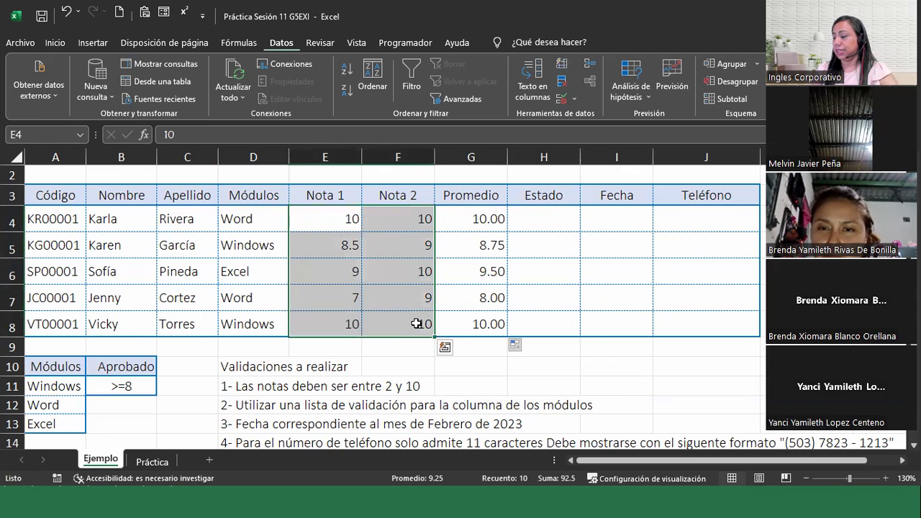
{"action": "left_click", "coordinate": [562, 98]}
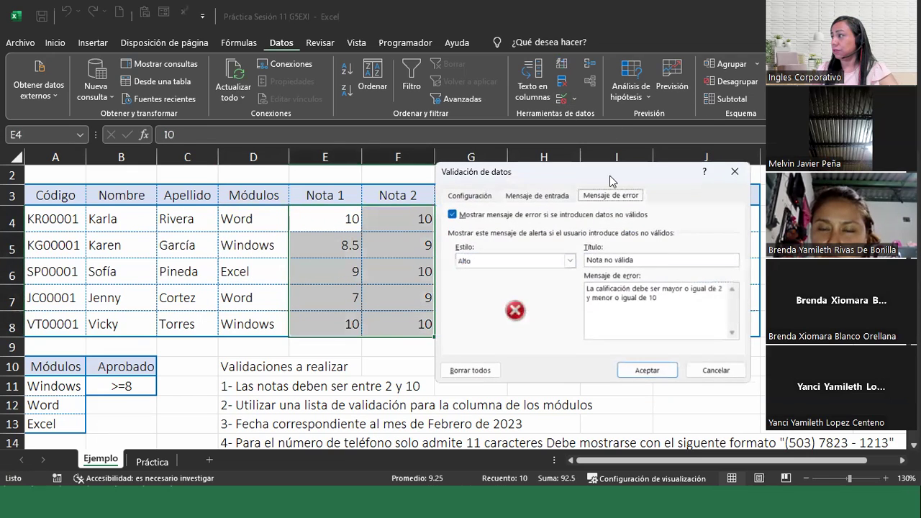
{"action": "left_click", "coordinate": [481, 197]}
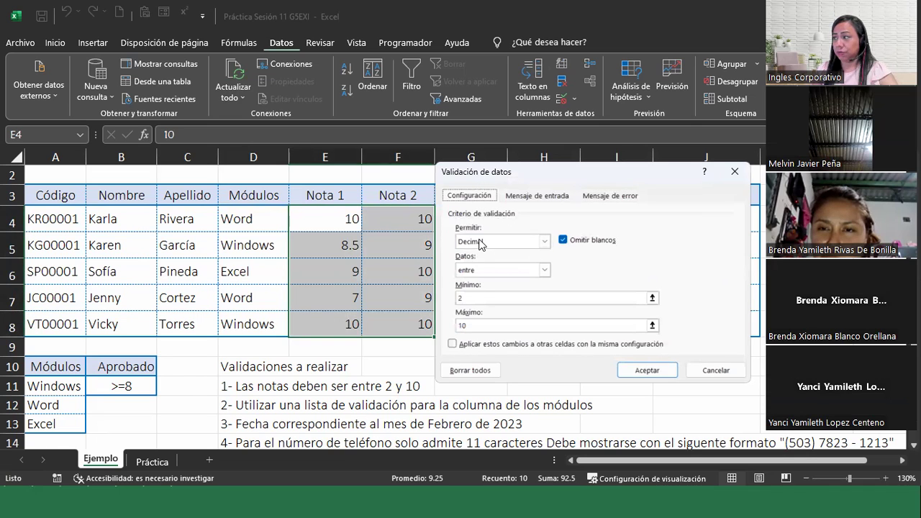
{"action": "left_click", "coordinate": [734, 171]}
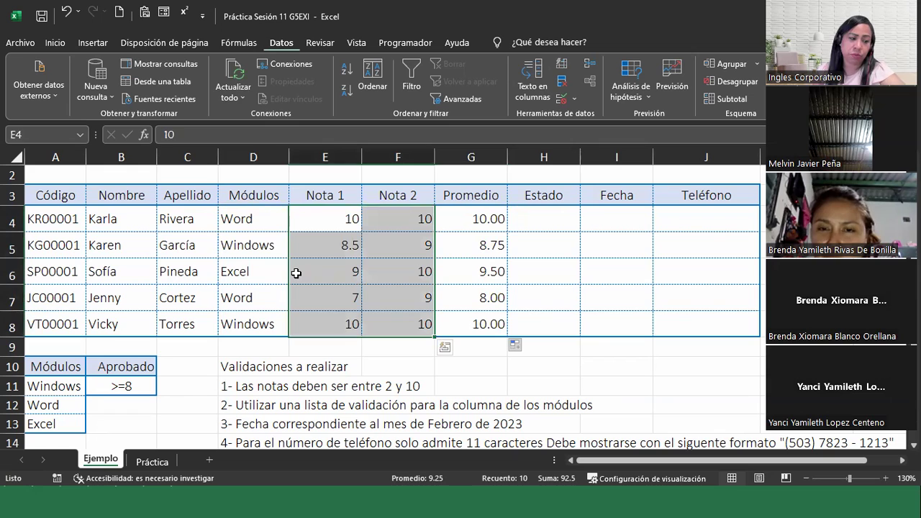
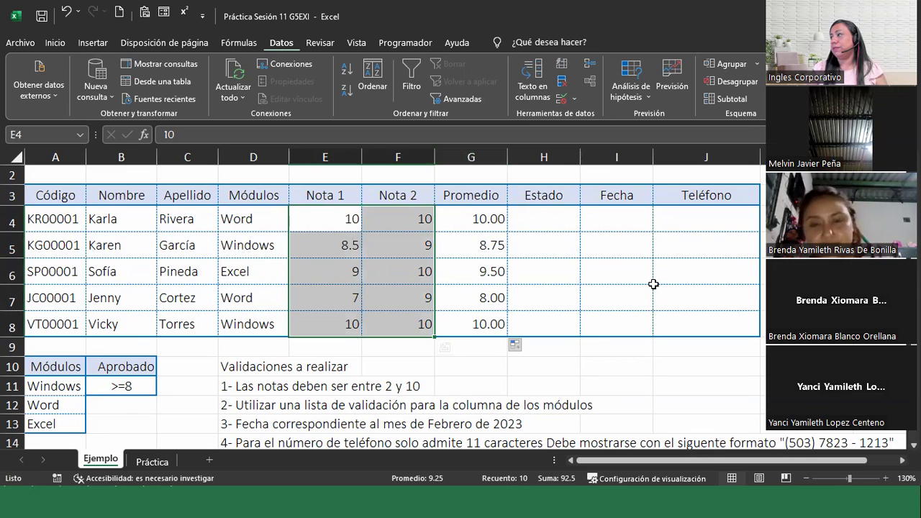
- In H4, draft =SI(G4>=8;"Aprobado";"Reprobado"), fixing the Apribado typo and the stray >
{"action": "left_click", "coordinate": [559, 234]}
{"action": "left_click", "coordinate": [559, 218]}
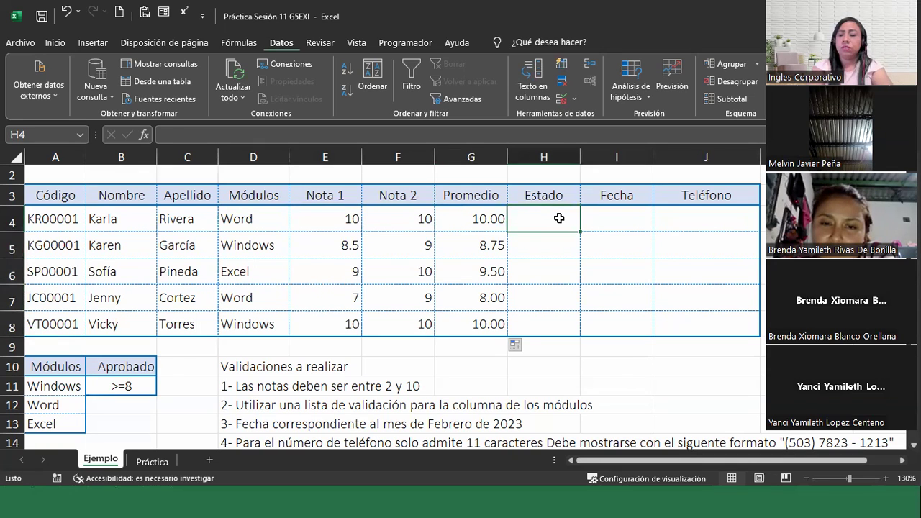
{"action": "type", "text": "=si"}
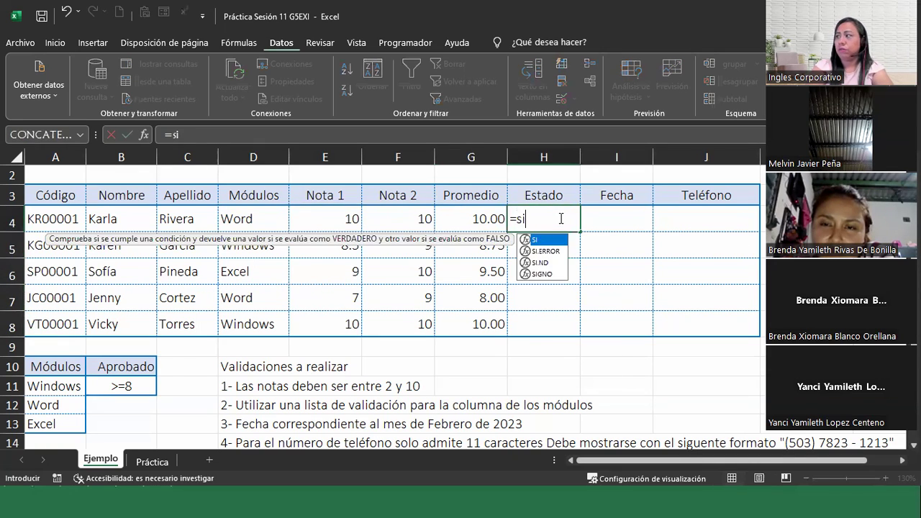
{"action": "key", "text": "Tab"}
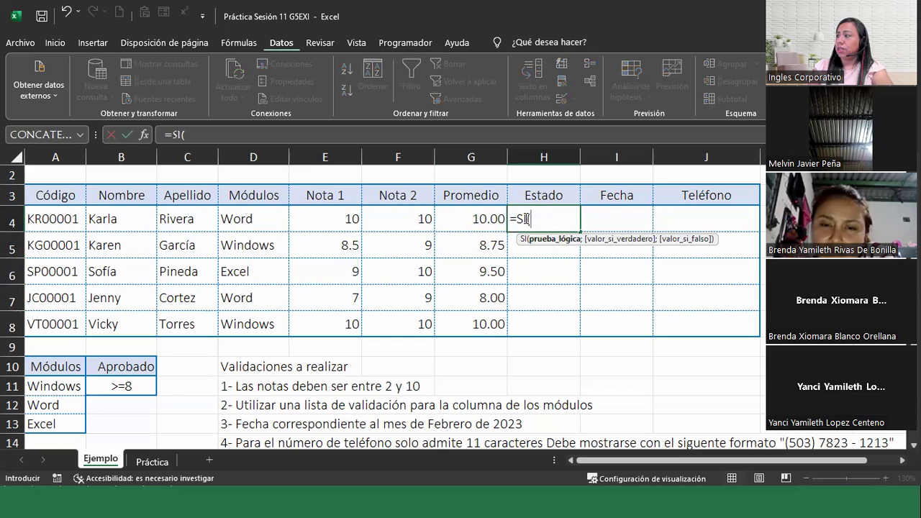
{"action": "left_click", "coordinate": [480, 218]}
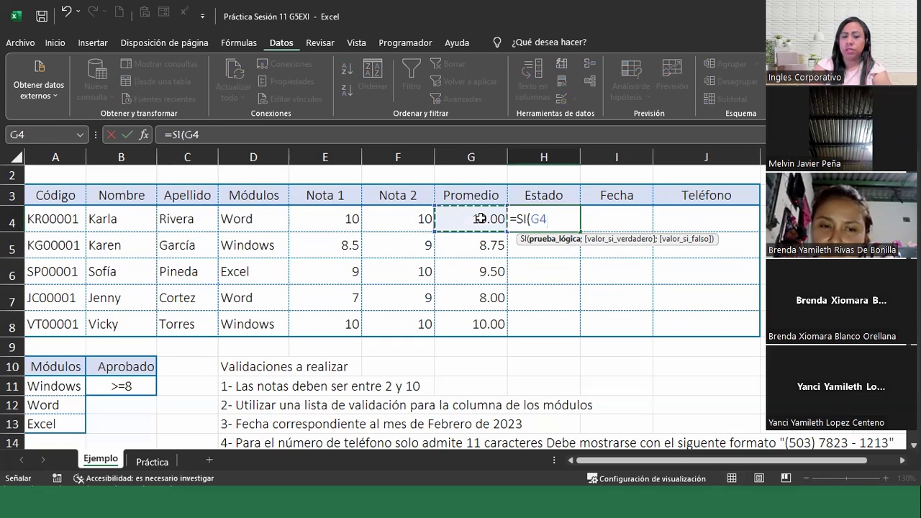
{"action": "type", "text": ">=8"}
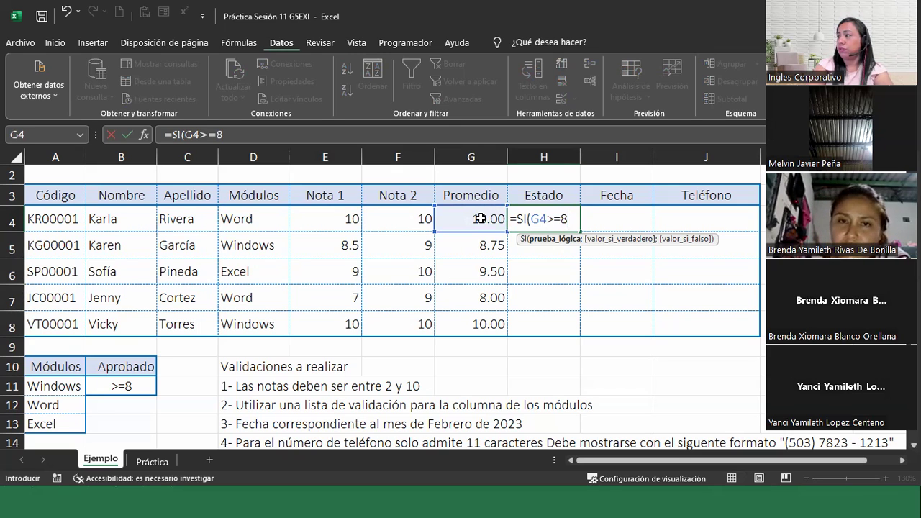
{"action": "type", "text": ";"}
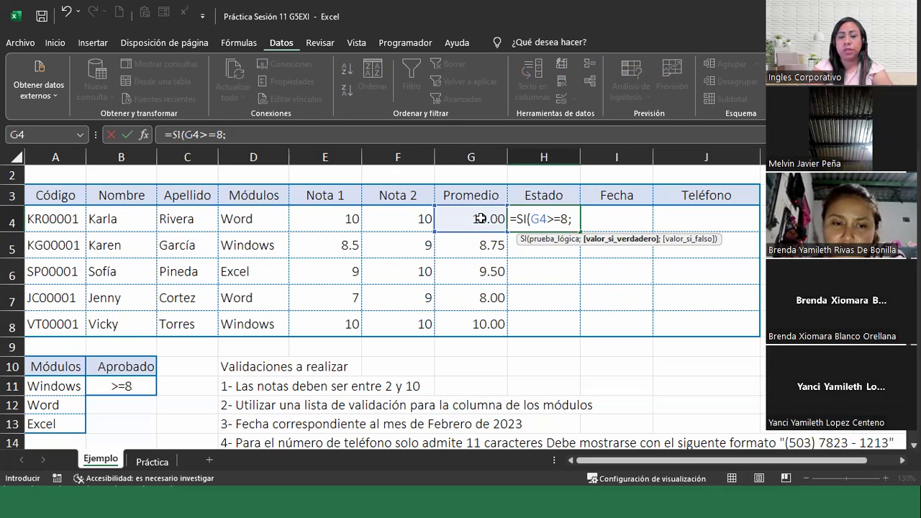
{"action": "type", "text": "\"Apribado"}
{"action": "key", "text": "BackSpace"}
{"action": "key", "text": "BackSpace"}
{"action": "key", "text": "BackSpace"}
{"action": "key", "text": "BackSpace"}
{"action": "key", "text": "BackSpace"}
{"action": "type", "text": "obado\""}
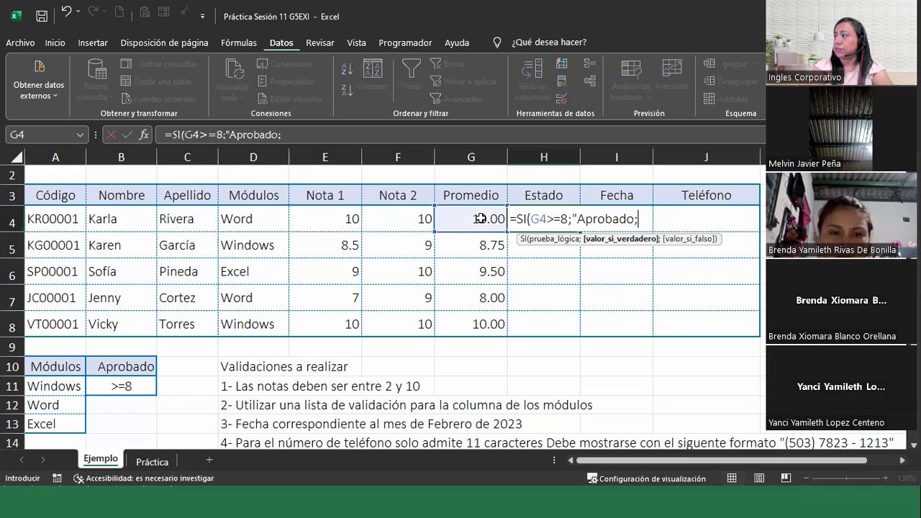
{"action": "type", "text": ","}
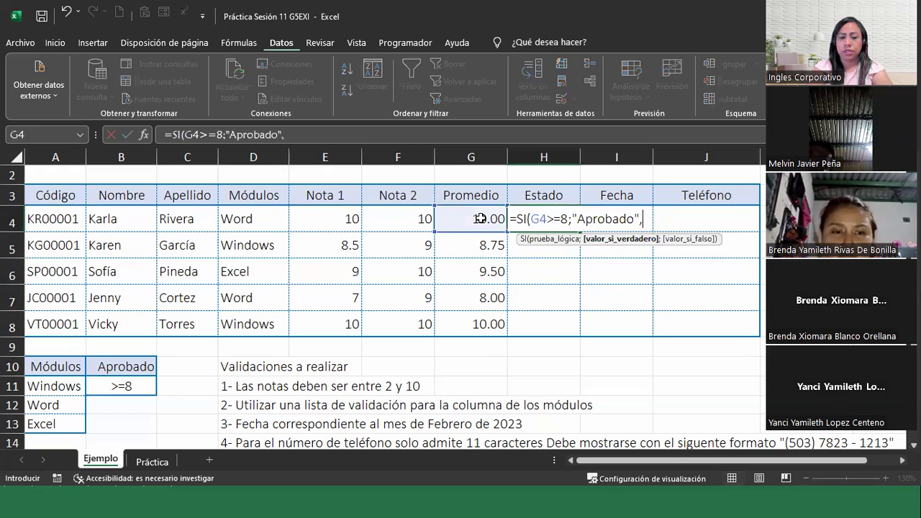
{"action": "type", "text": "\">Reprobad"}
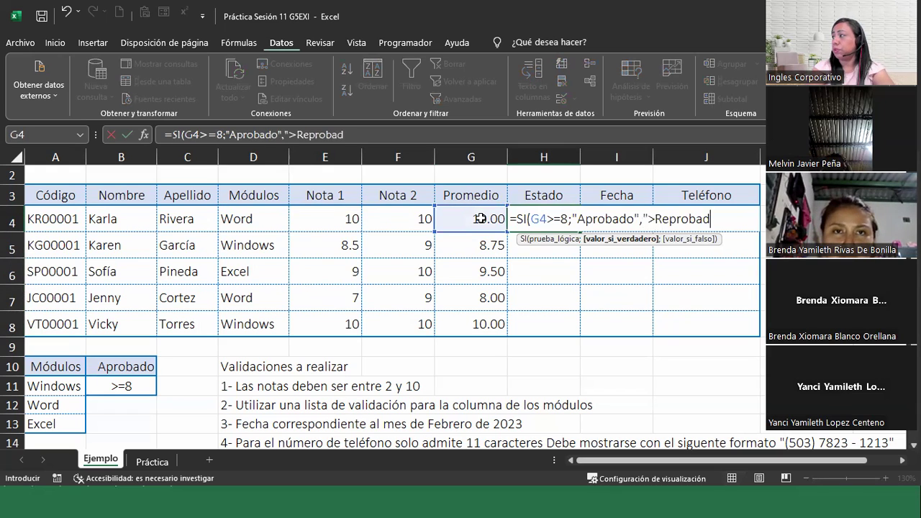
{"action": "type", "text": "o\""}
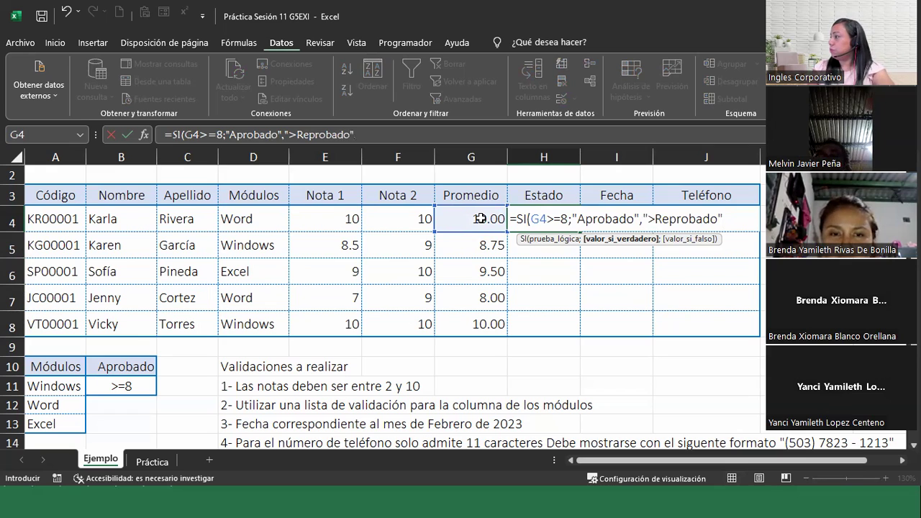
{"action": "left_click", "coordinate": [648, 219]}
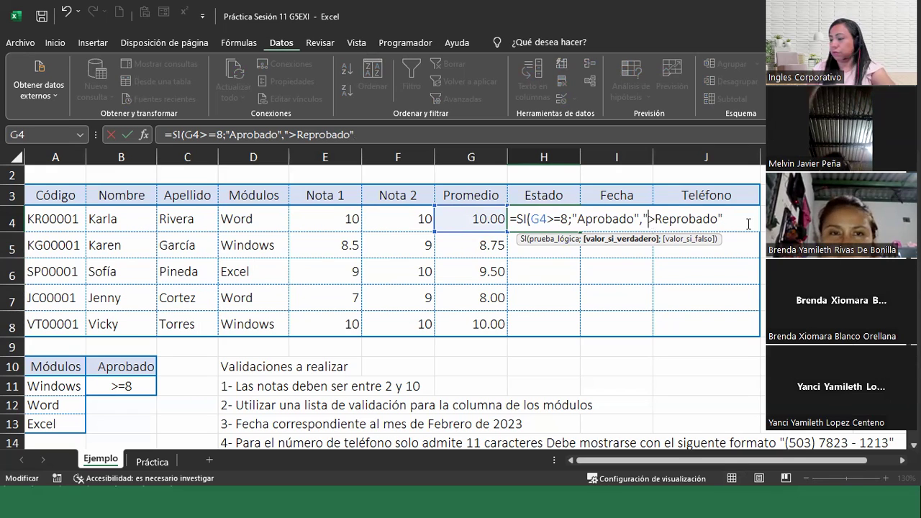
{"action": "key", "text": "Delete"}
{"action": "left_click", "coordinate": [739, 224]}
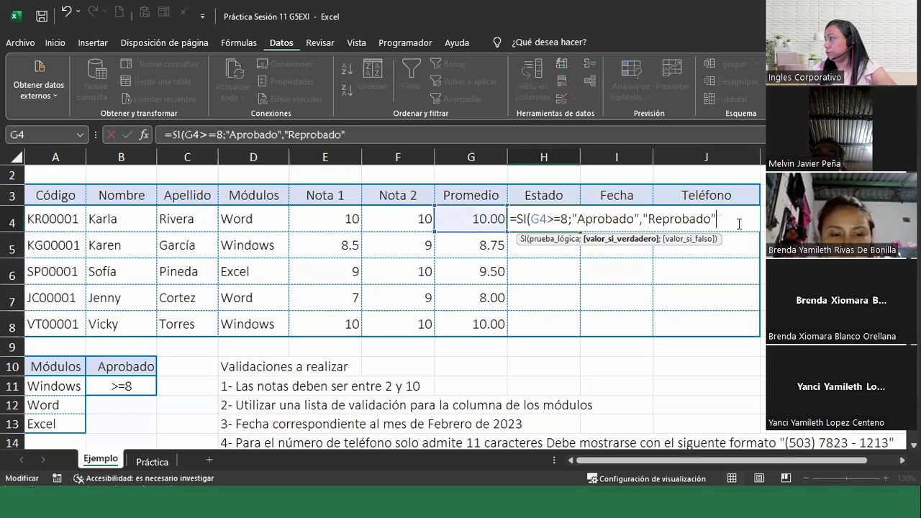
{"action": "type", "text": ")"}
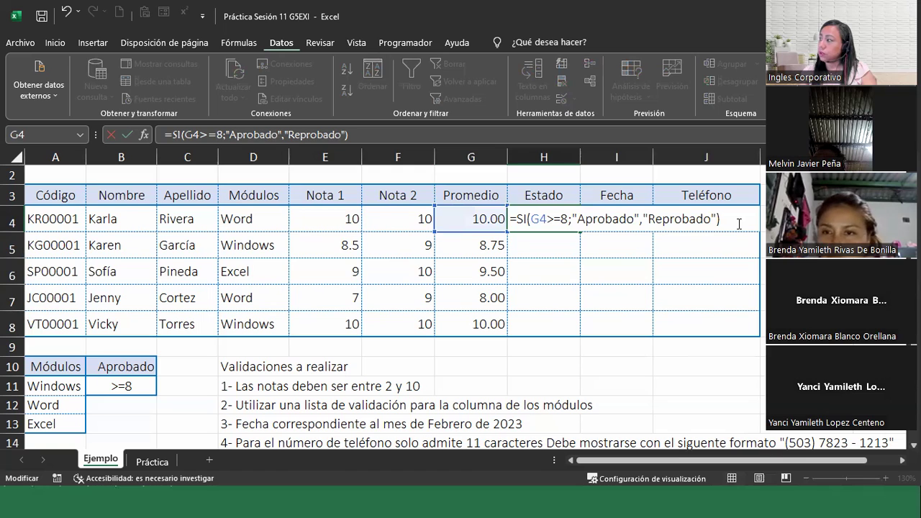
- Replace the comma separator with a semicolon so the Estado formula in H4 is accepted
{"action": "key", "text": "Return"}
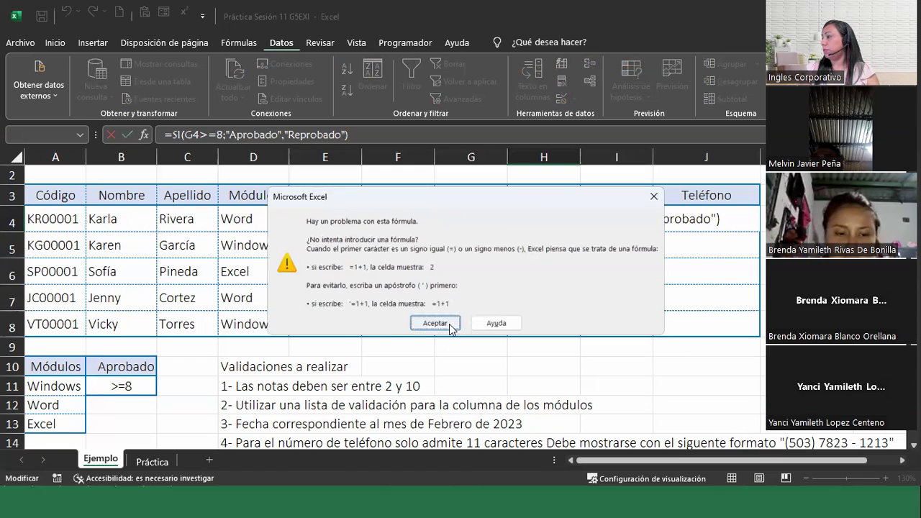
{"action": "left_click", "coordinate": [433, 323]}
{"action": "left_click", "coordinate": [642, 217]}
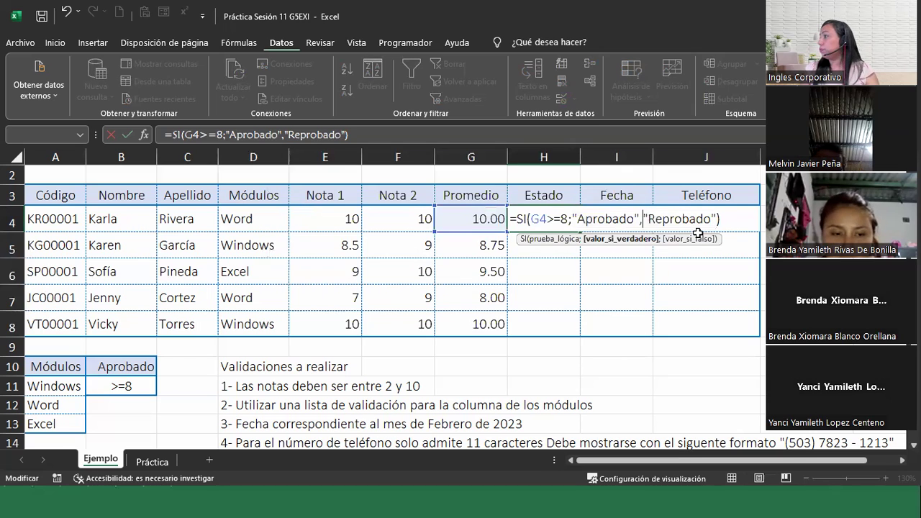
{"action": "key", "text": "BackSpace"}
{"action": "type", "text": ";"}
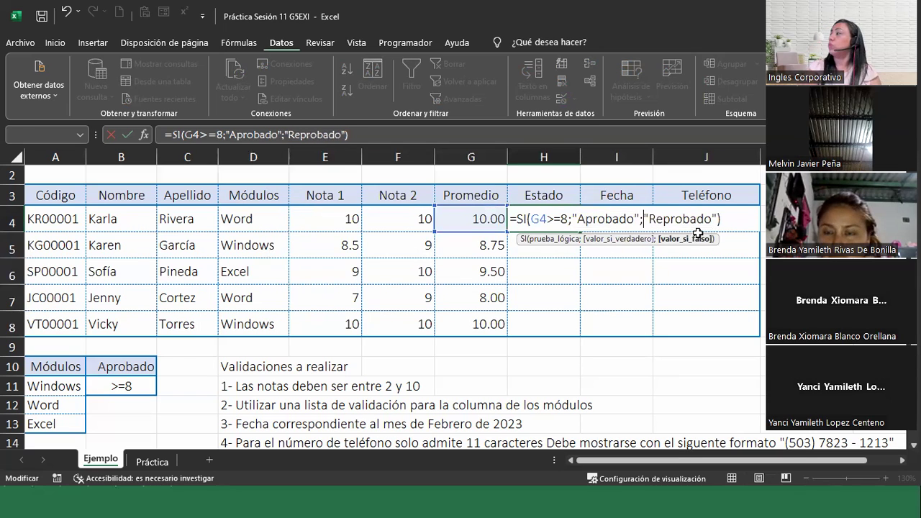
{"action": "key", "text": "Return"}
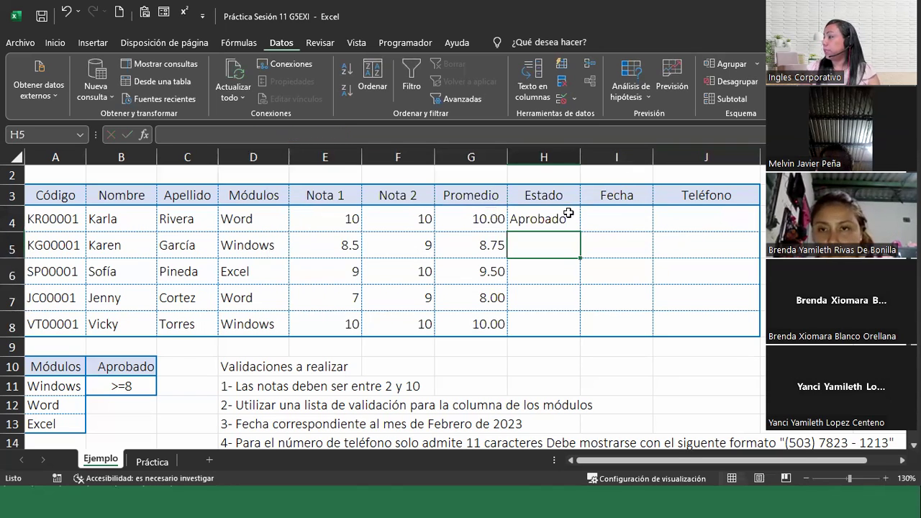
- Fill the Estado formula from H4 down through H8
{"action": "left_click", "coordinate": [564, 221]}
{"action": "double_click", "coordinate": [580, 232]}
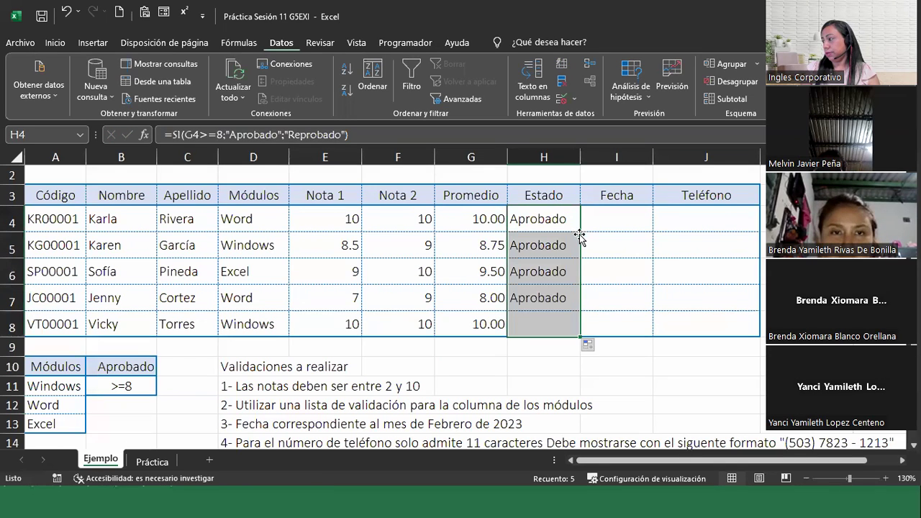
{"action": "left_click", "coordinate": [590, 347]}
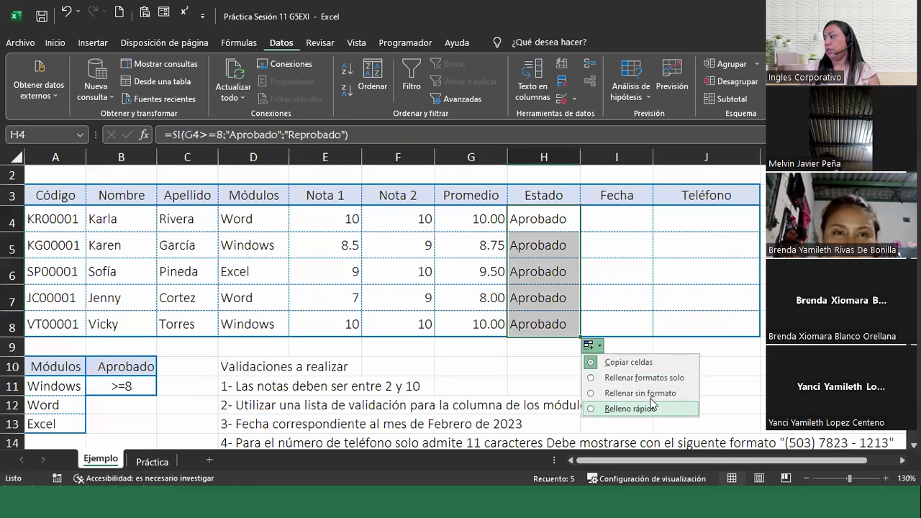
{"action": "left_click", "coordinate": [553, 350]}
- Change the grade in F7 from 9 to 7
{"action": "left_click", "coordinate": [397, 295]}
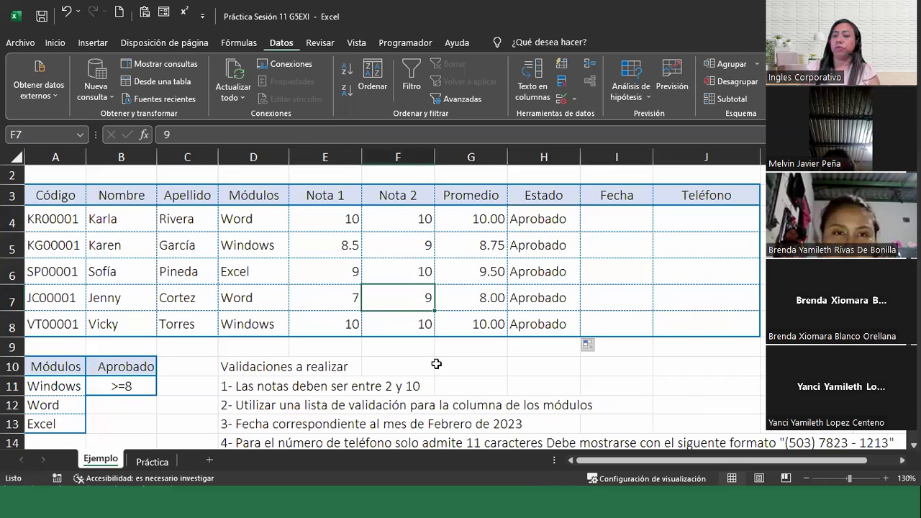
{"action": "type", "text": "7"}
{"action": "key", "text": "Return"}
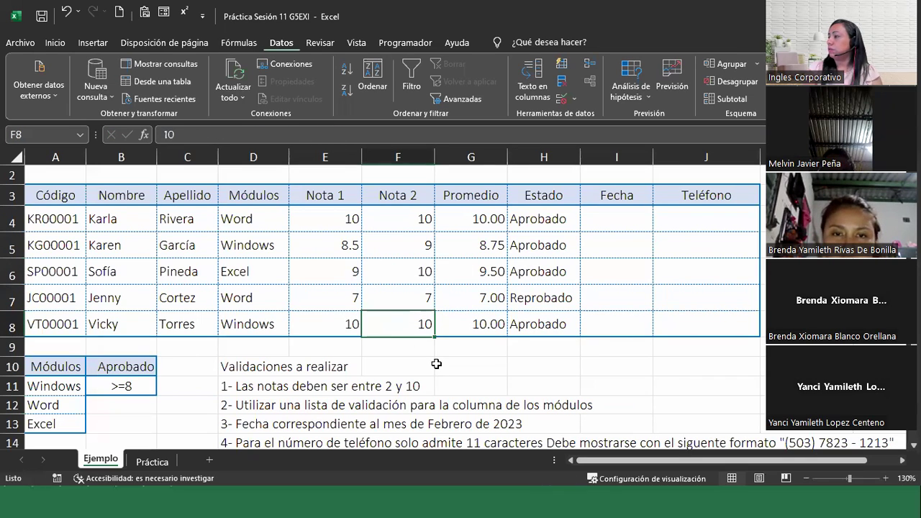
{"action": "left_click", "coordinate": [625, 227]}
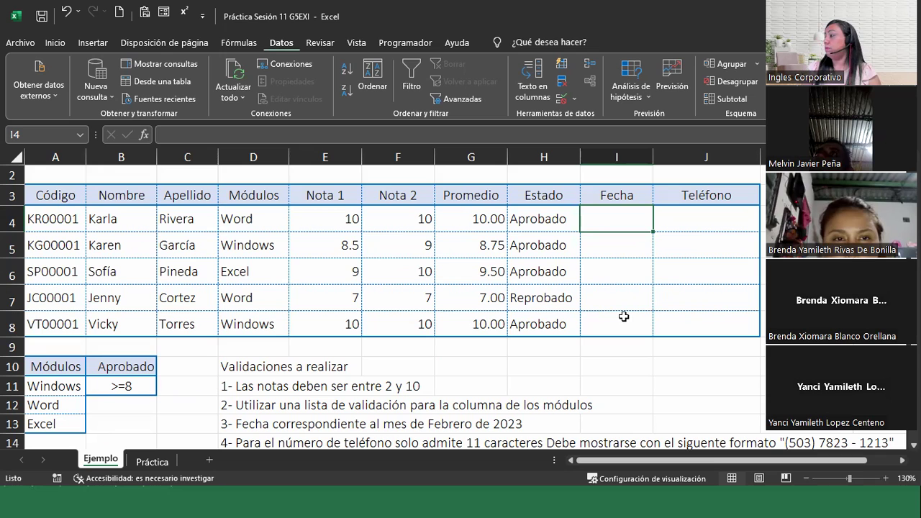
- Read requirement 3 in D13, then select the Fecha cells I4:I8
{"action": "scroll", "coordinate": [616, 220], "scroll_direction": "down", "scroll_amount": 1}
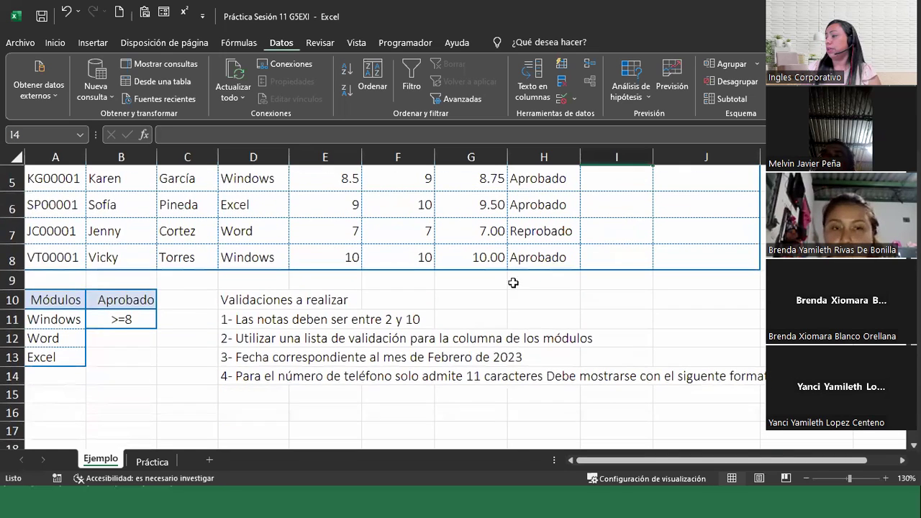
{"action": "left_click", "coordinate": [243, 357]}
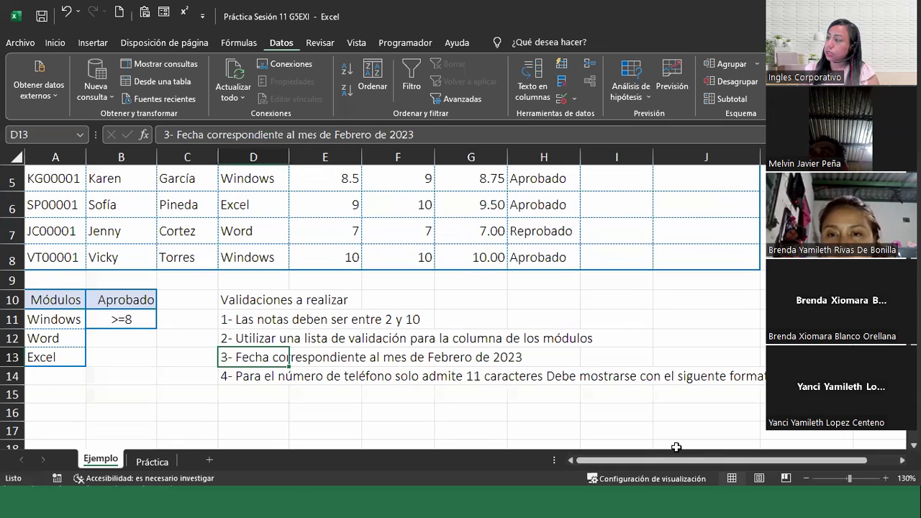
{"action": "scroll", "coordinate": [609, 383], "scroll_direction": "up", "scroll_amount": 1}
{"action": "scroll", "coordinate": [608, 383], "scroll_direction": "up", "scroll_amount": 2}
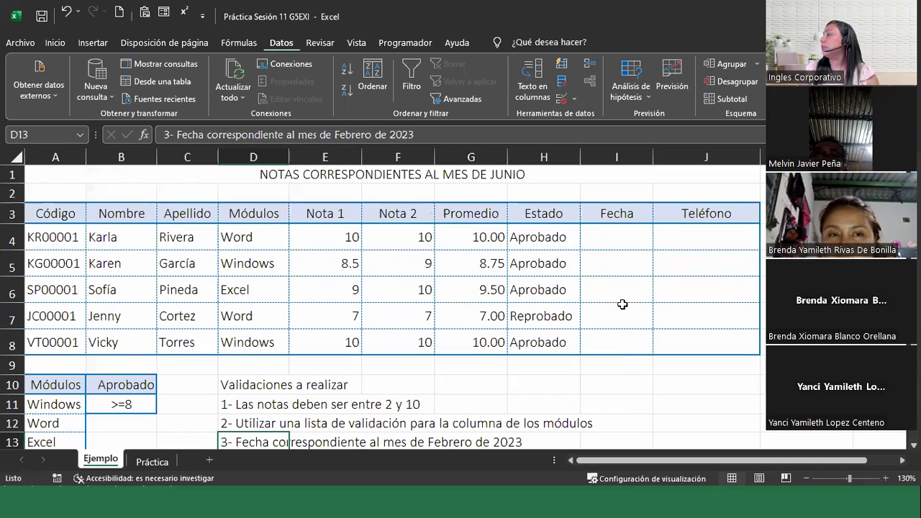
{"action": "left_click_drag", "start_coordinate": [621, 238], "coordinate": [621, 336]}
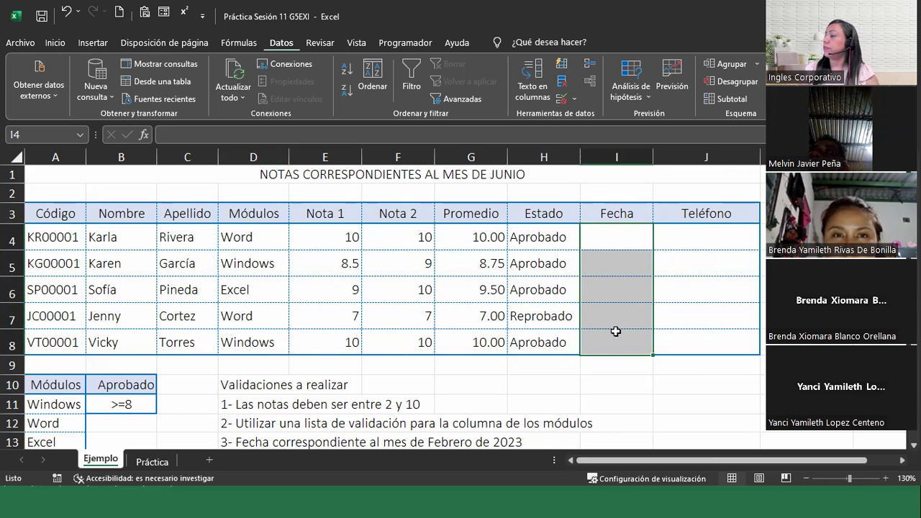
- Open Validación de datos for the Fecha cells and set Permitir to Fecha
{"action": "left_click", "coordinate": [561, 98]}
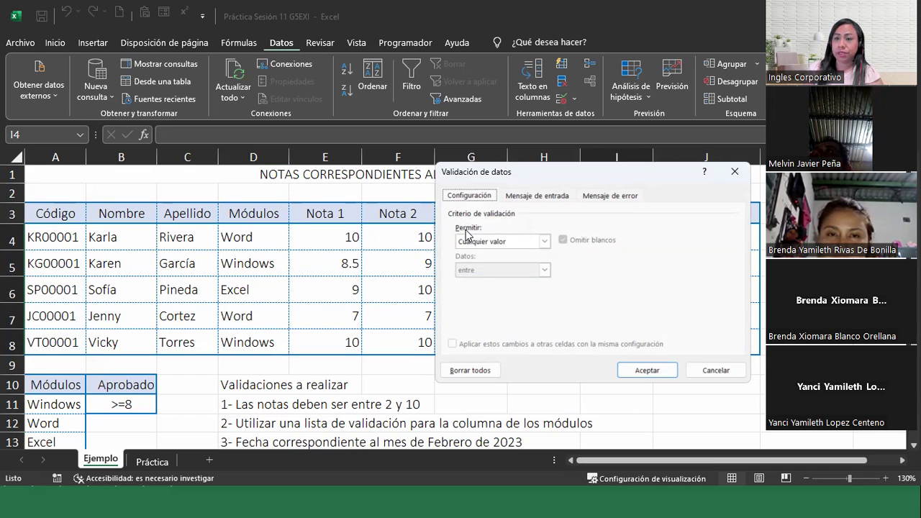
{"action": "left_click", "coordinate": [533, 242]}
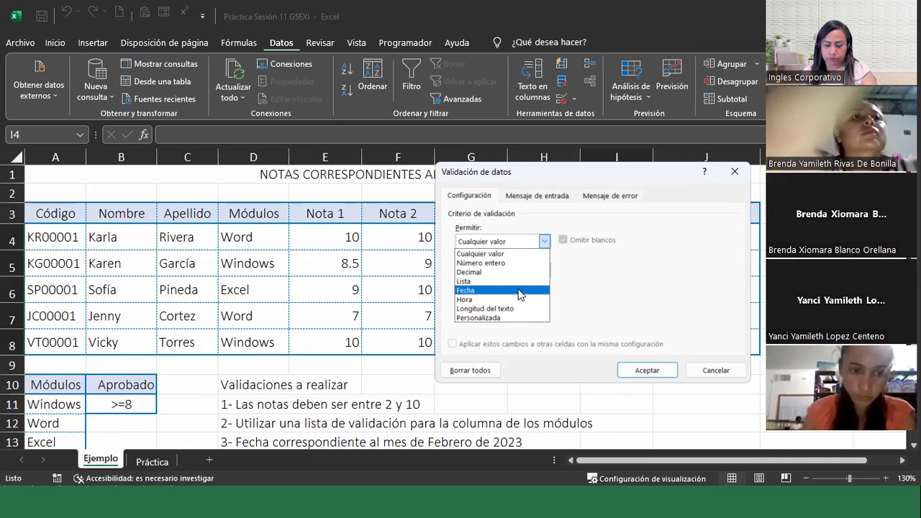
{"action": "left_click", "coordinate": [521, 292]}
{"action": "left_click", "coordinate": [525, 270]}
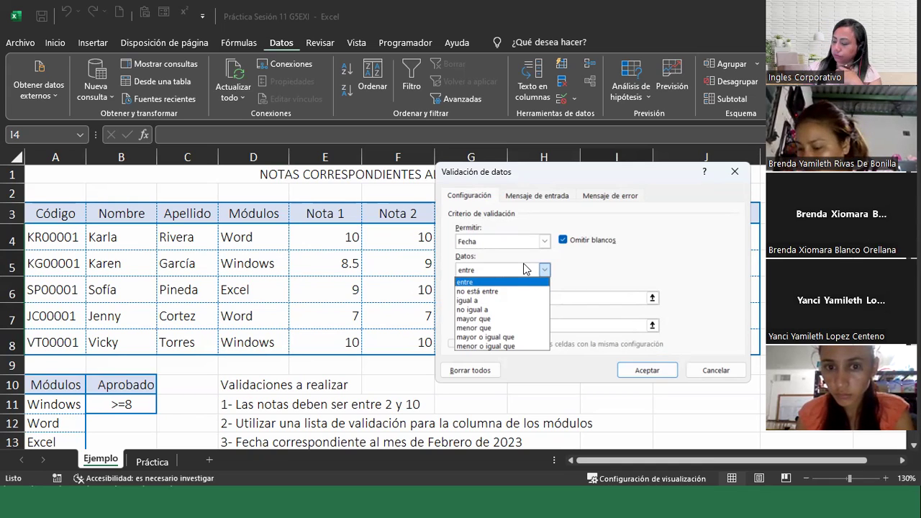
- Enter a between range from 01/02/2023 to 29/02/2023 and try to apply it
{"action": "left_click", "coordinate": [524, 269]}
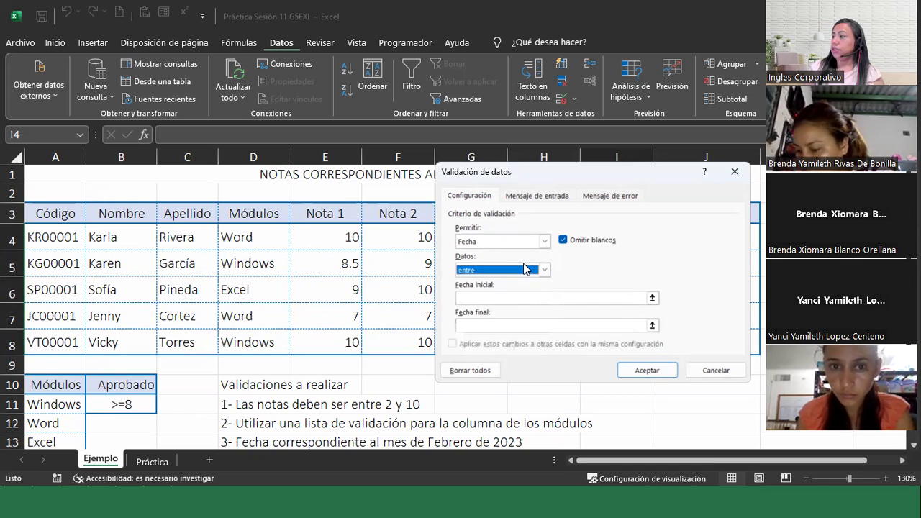
{"action": "left_click", "coordinate": [476, 297]}
{"action": "type", "text": "01/"}
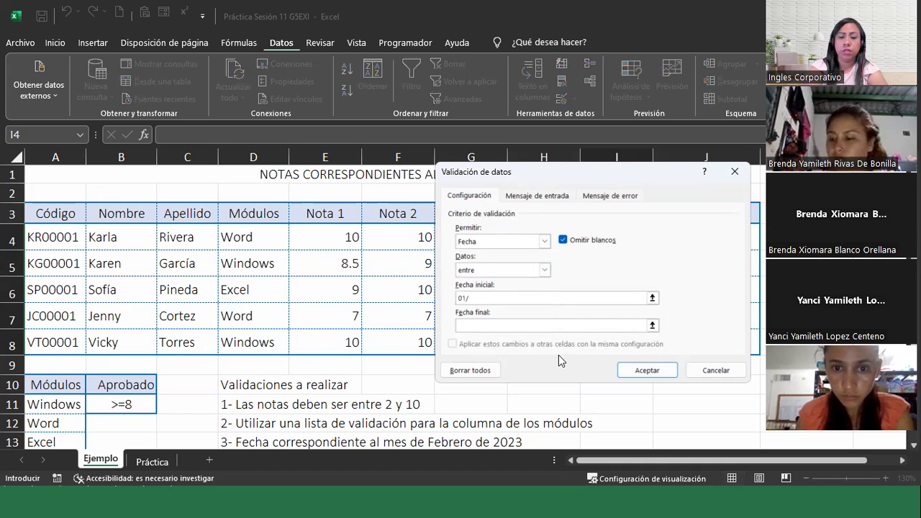
{"action": "type", "text": "02/2023"}
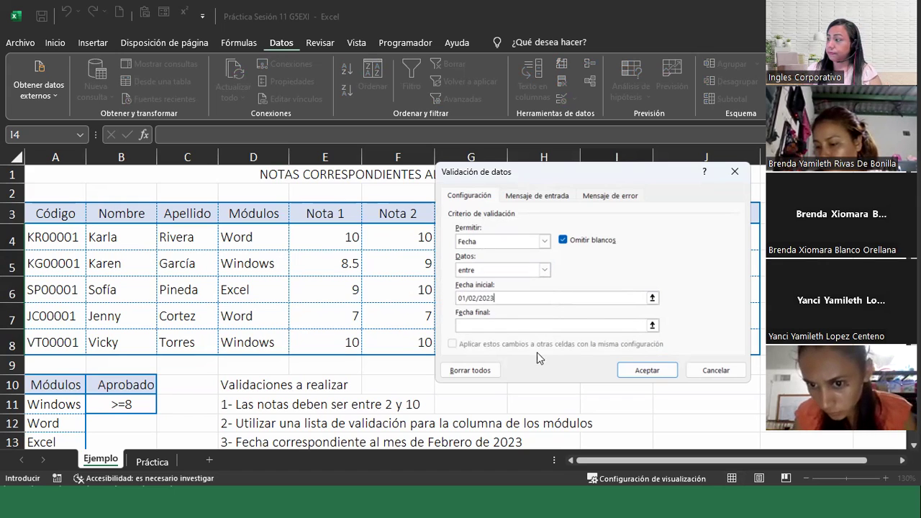
{"action": "left_click", "coordinate": [479, 324]}
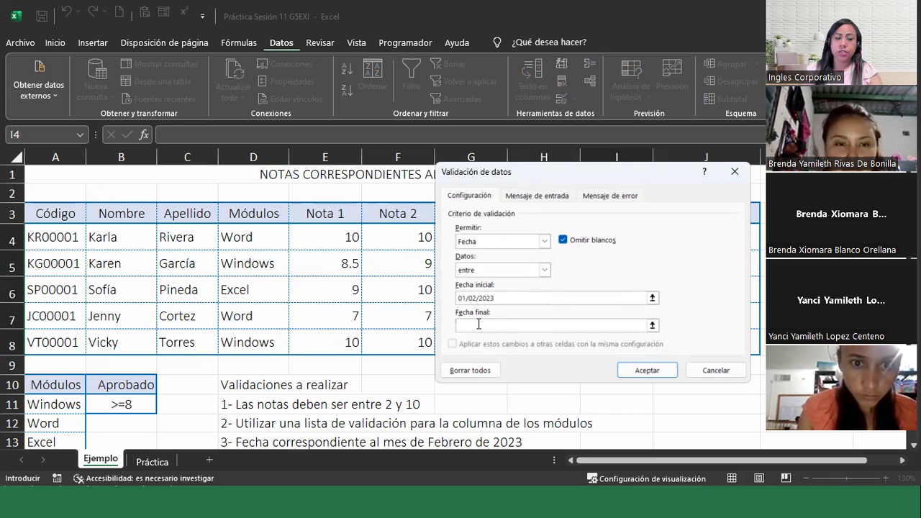
{"action": "type", "text": "29/02"}
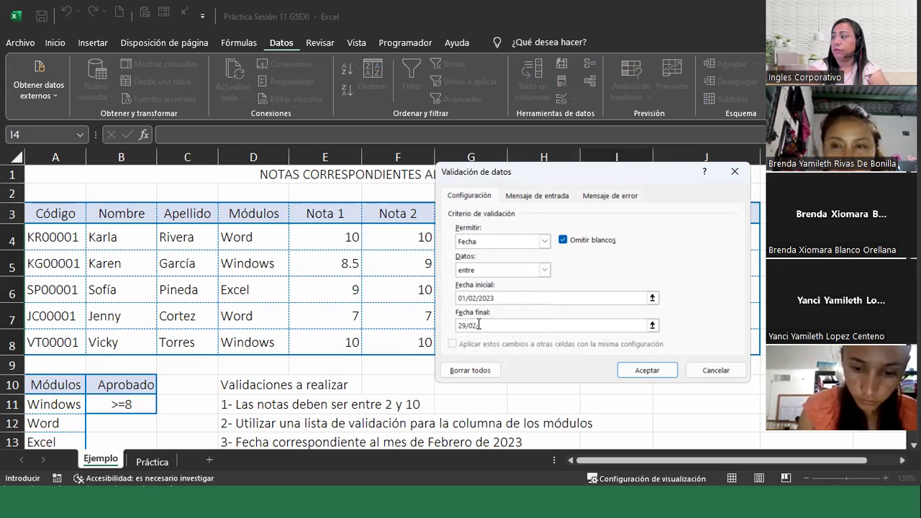
{"action": "type", "text": "/2023"}
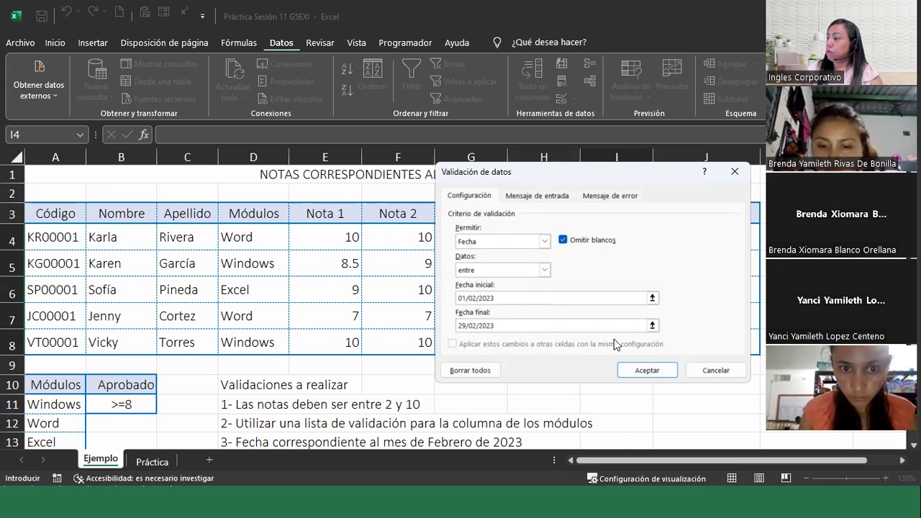
{"action": "left_click", "coordinate": [647, 370]}
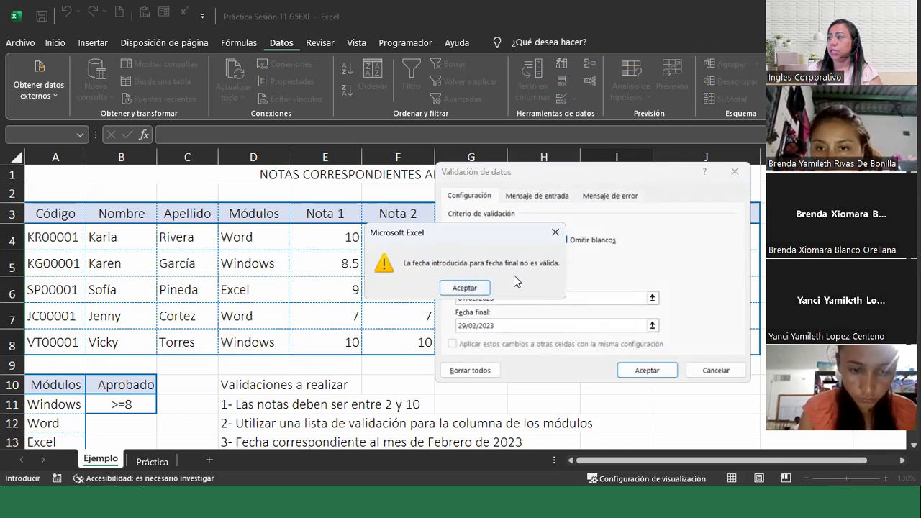
- Dismiss the invalid-date warning and correct the end date to 28/02/2023
{"action": "left_click", "coordinate": [465, 289]}
{"action": "left_click", "coordinate": [464, 322]}
{"action": "key", "text": "BackSpace"}
{"action": "type", "text": "8"}
{"action": "left_click", "coordinate": [536, 323]}
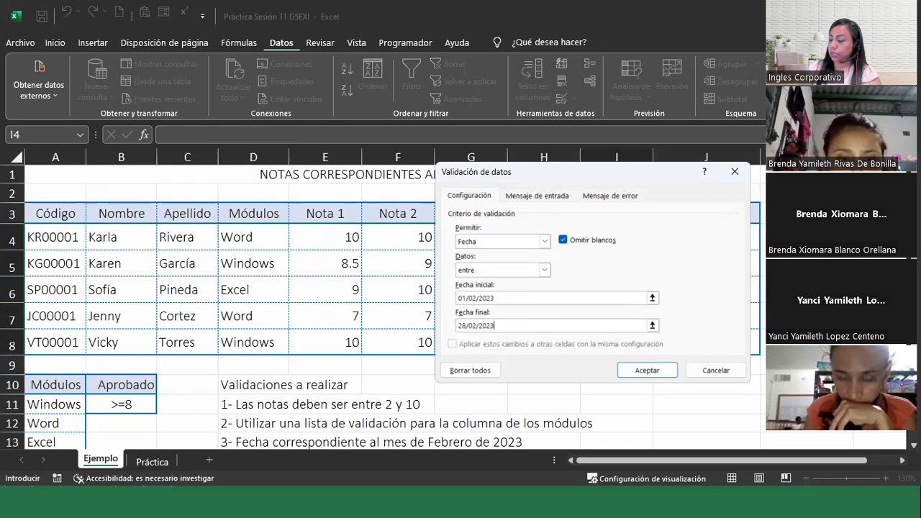
- Leave the Mensaje de entrada title and message blank and move to Mensaje de error
{"action": "left_click", "coordinate": [526, 196]}
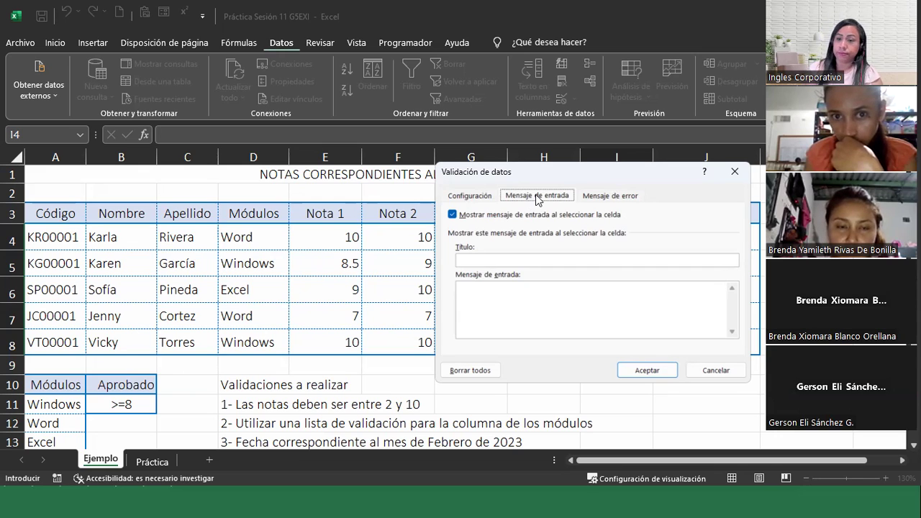
{"action": "left_click", "coordinate": [495, 259]}
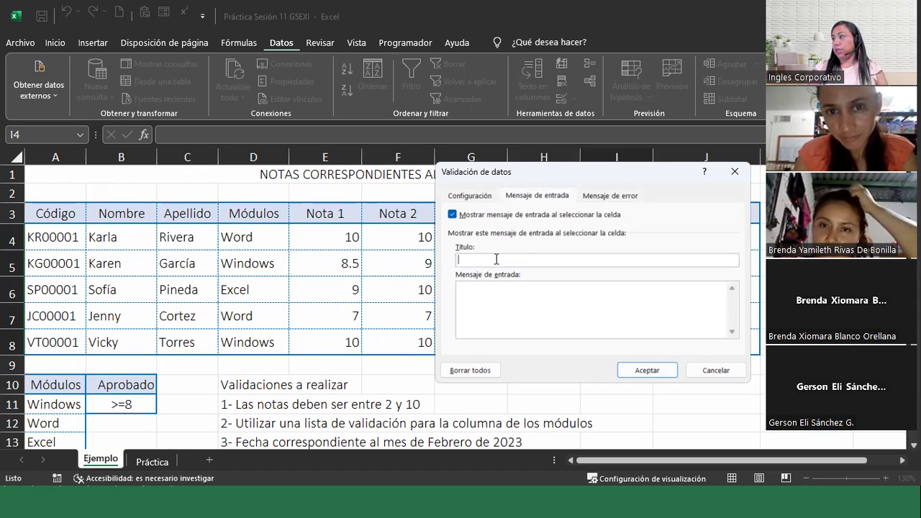
{"action": "left_click", "coordinate": [626, 196]}
- Type the error-alert title 'Fecha incorrecta' and the February 2023 message
{"action": "left_click", "coordinate": [625, 258]}
{"action": "type", "text": "Fecha incorrec"}
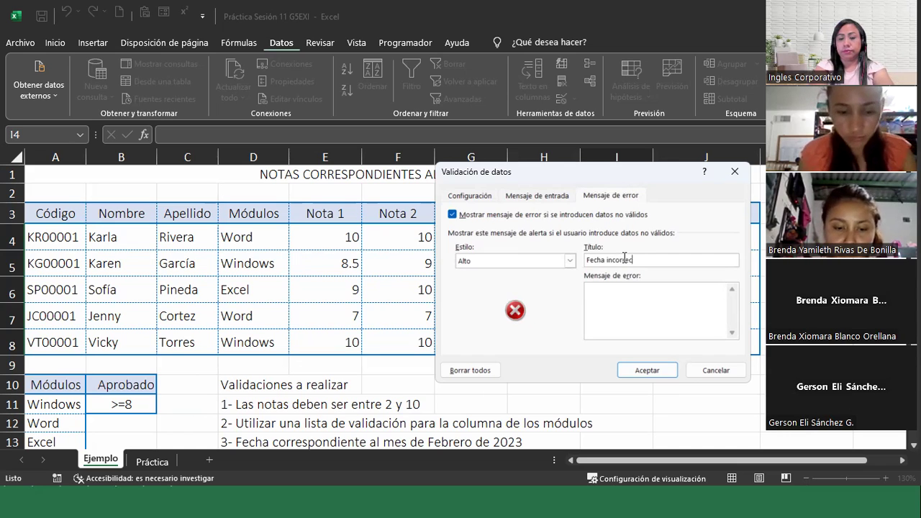
{"action": "type", "text": "ta"}
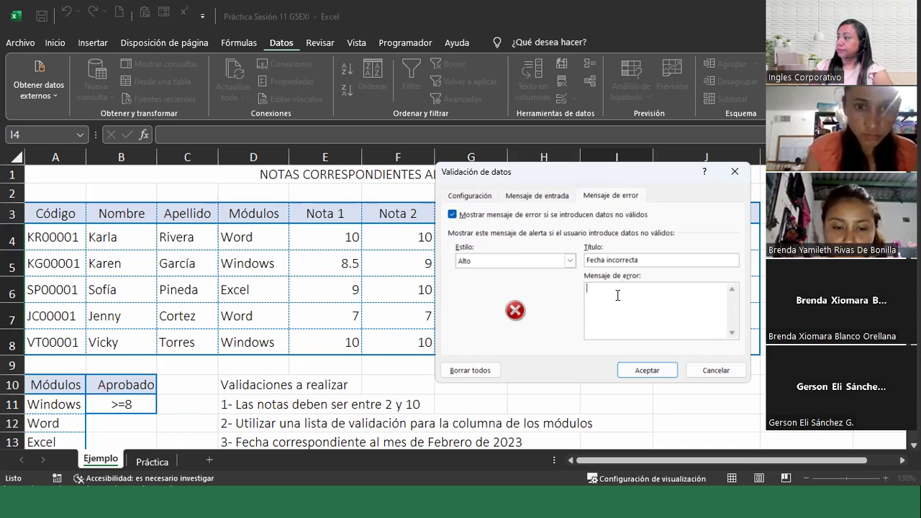
{"action": "type", "text": "cha a in"}
{"action": "type", "text": "yuc"}
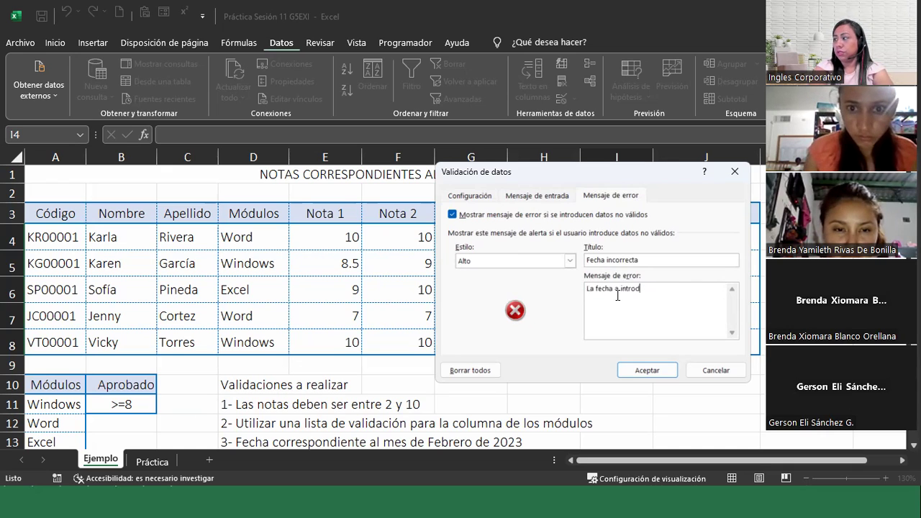
{"action": "type", "text": "cir"}
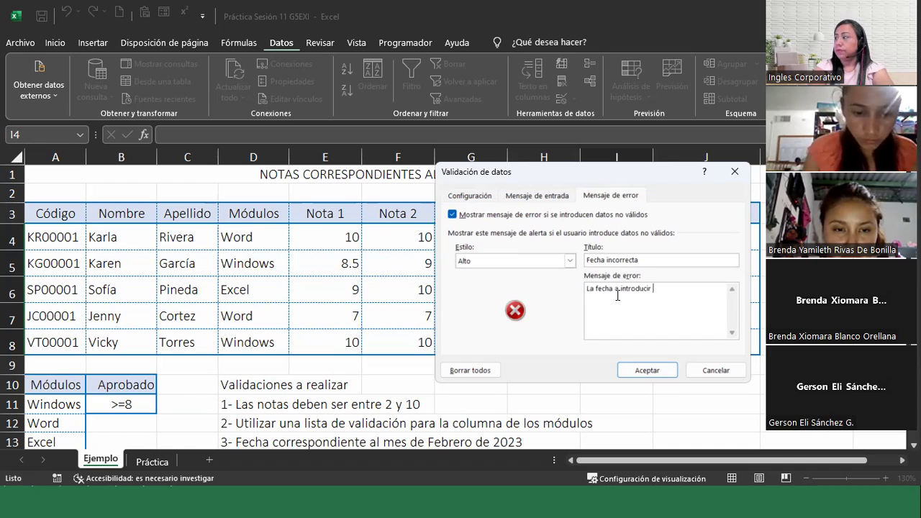
{"action": "type", "text": "correspond"}
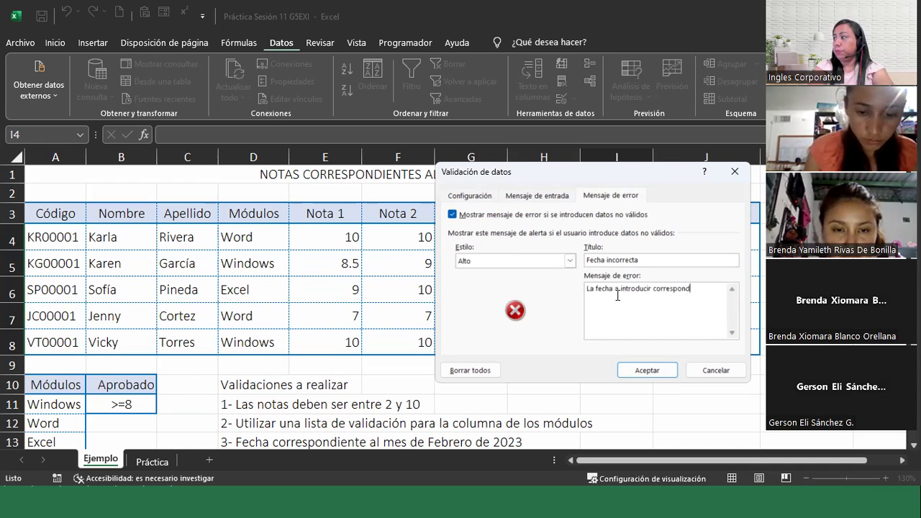
{"action": "type", "text": "amente al mes de f"}
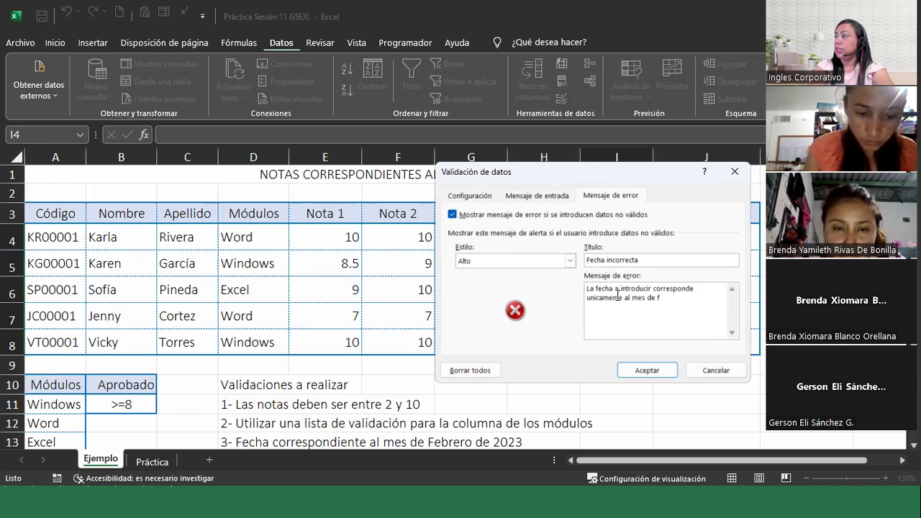
{"action": "type", "text": "brero del"}
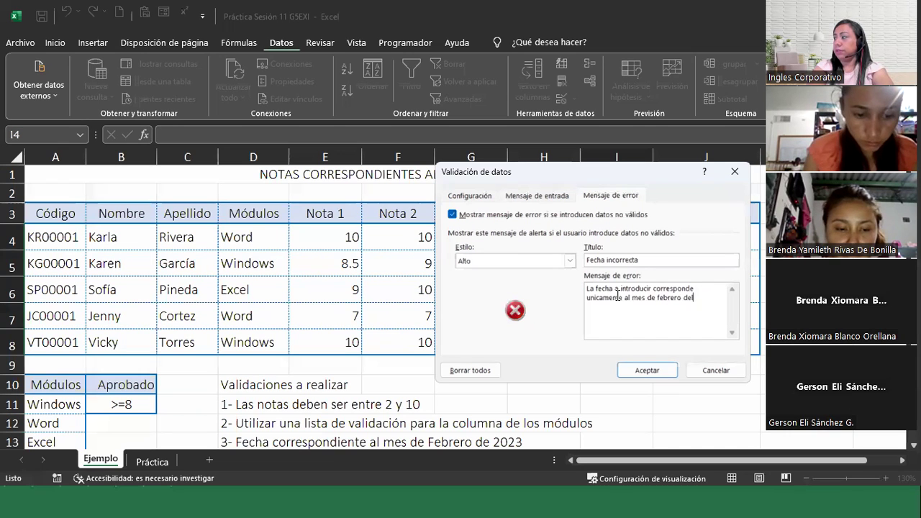
{"action": "type", "text": "año2023"}
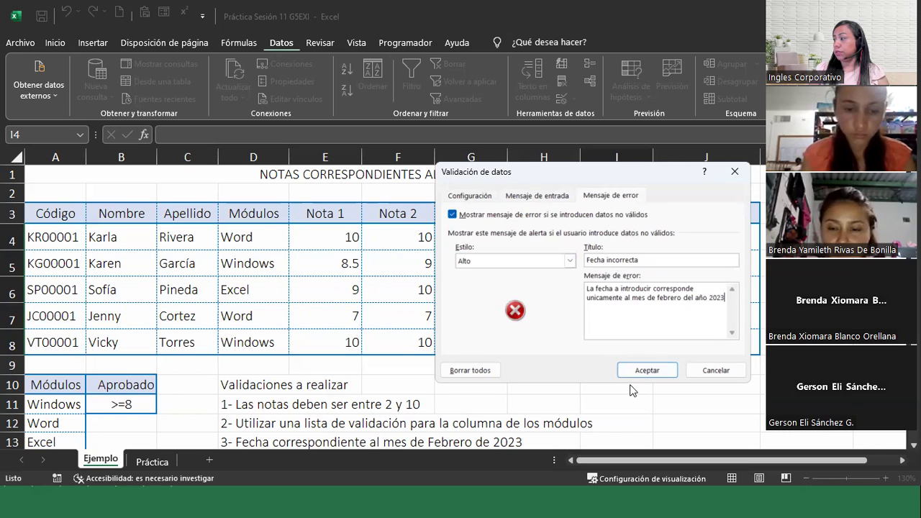
- Apply the rule, then test I4: 01/02/2020 is rejected and corrected to 01/02/2023
{"action": "left_click", "coordinate": [643, 369]}
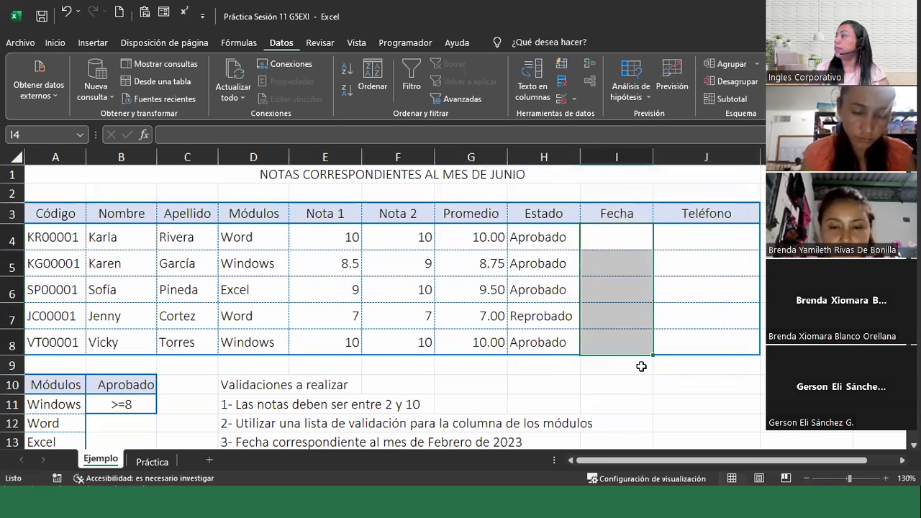
{"action": "left_click", "coordinate": [620, 243]}
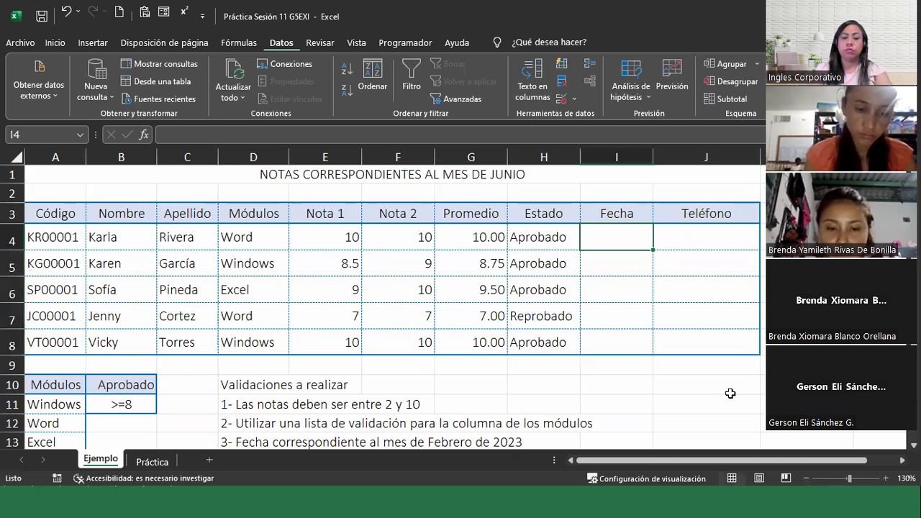
{"action": "type", "text": "01/02/2020"}
{"action": "key", "text": "Return"}
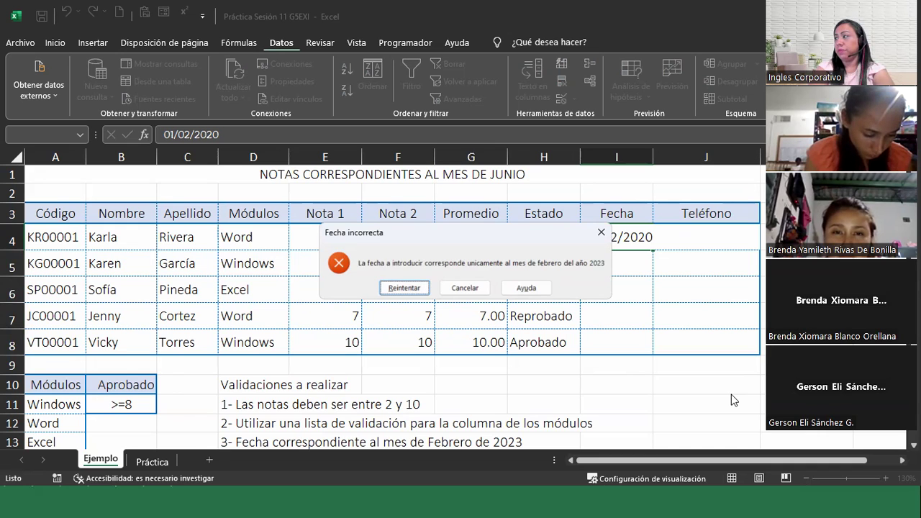
{"action": "key", "text": "Return"}
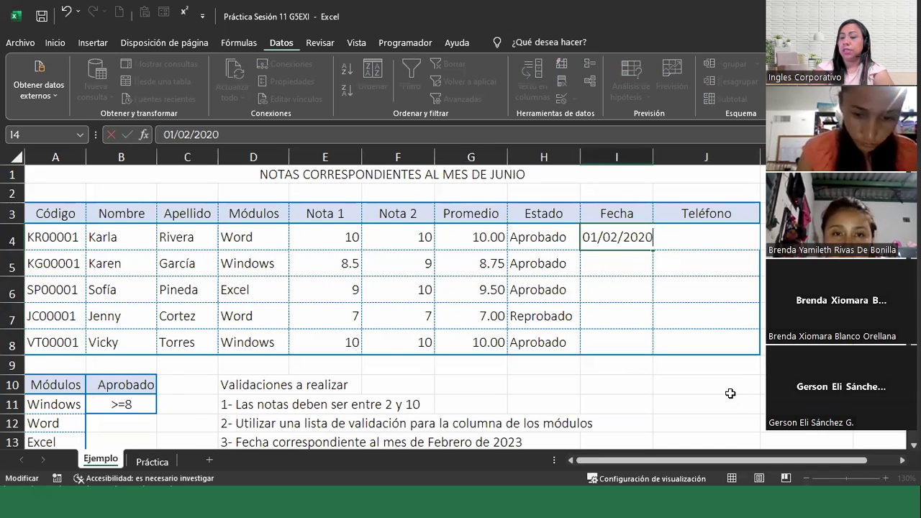
{"action": "type", "text": "3"}
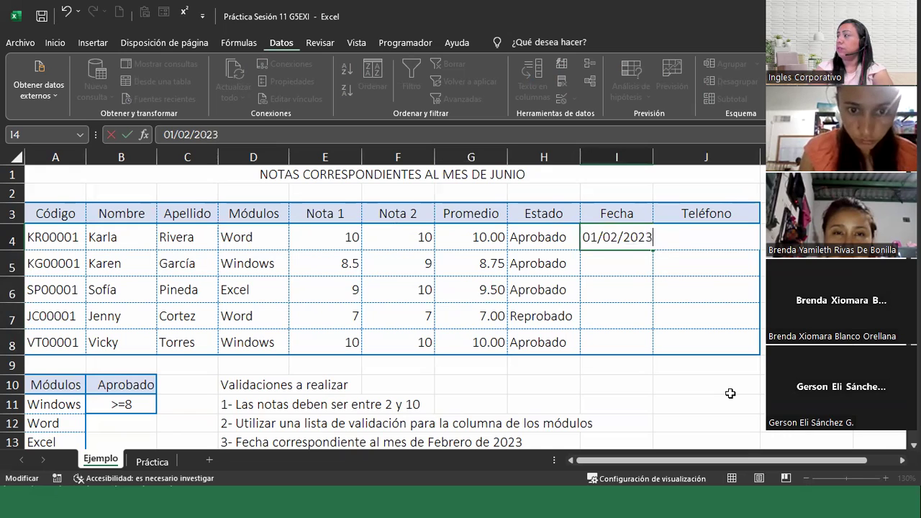
{"action": "key", "text": "Return"}
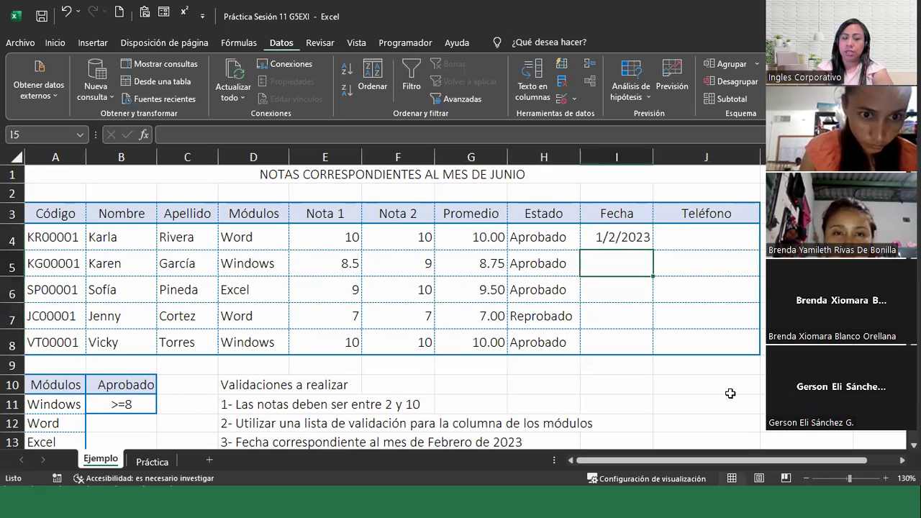
- Test I5: 29/02/2023 is rejected and retried as 28/02/2023
{"action": "type", "text": "29/"}
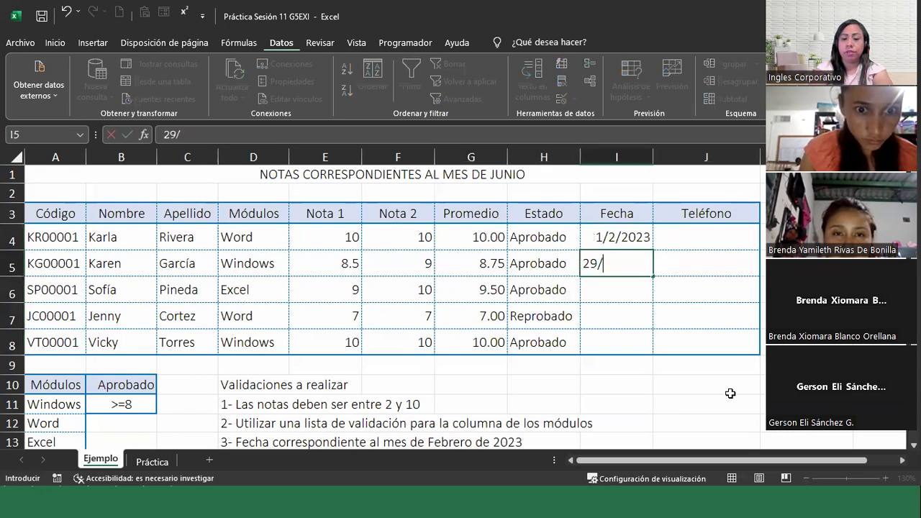
{"action": "type", "text": "02/2023"}
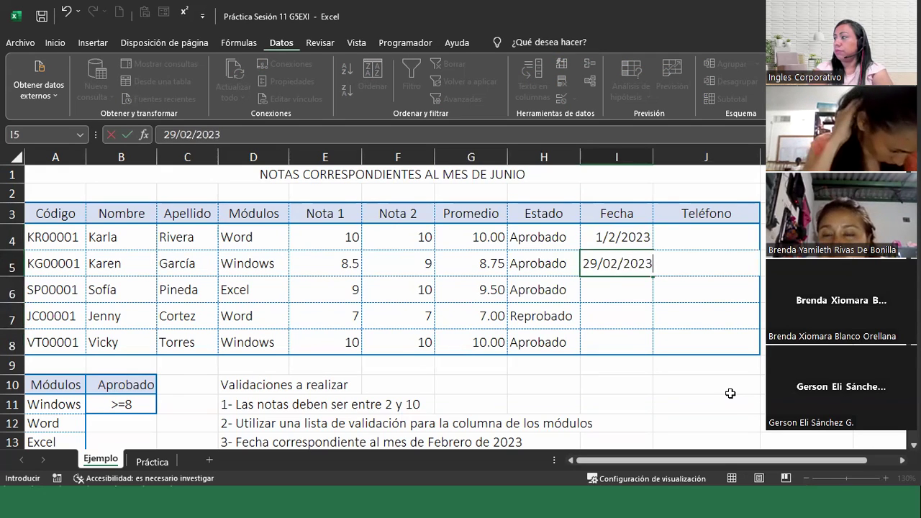
{"action": "key", "text": "Return"}
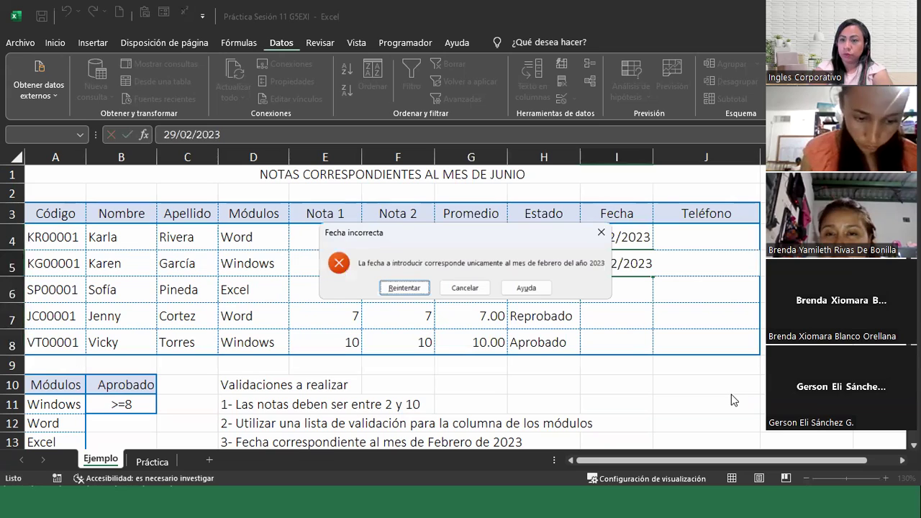
{"action": "key", "text": "Return"}
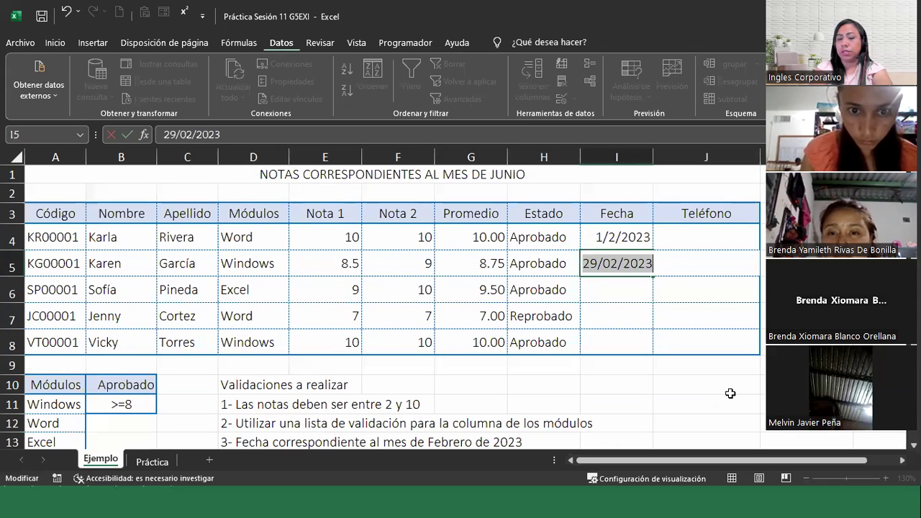
{"action": "type", "text": "28/02/2023"}
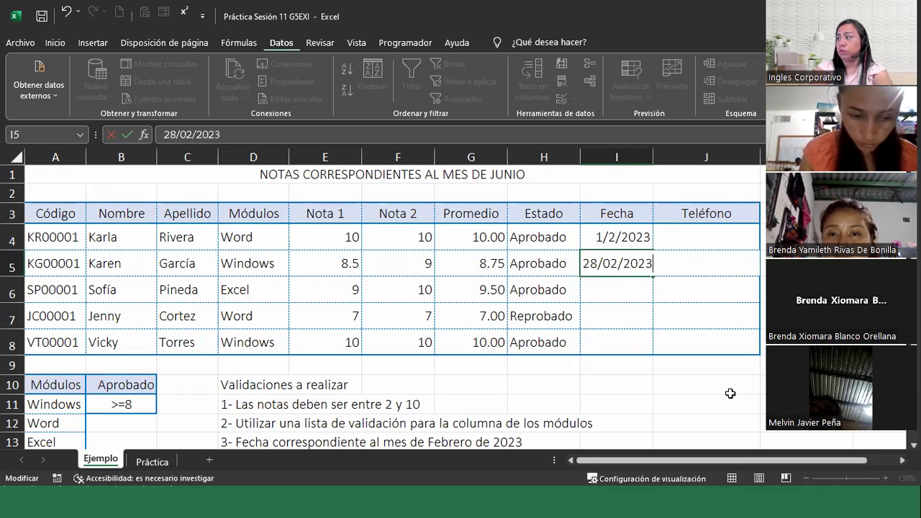
{"action": "key", "text": "Return"}
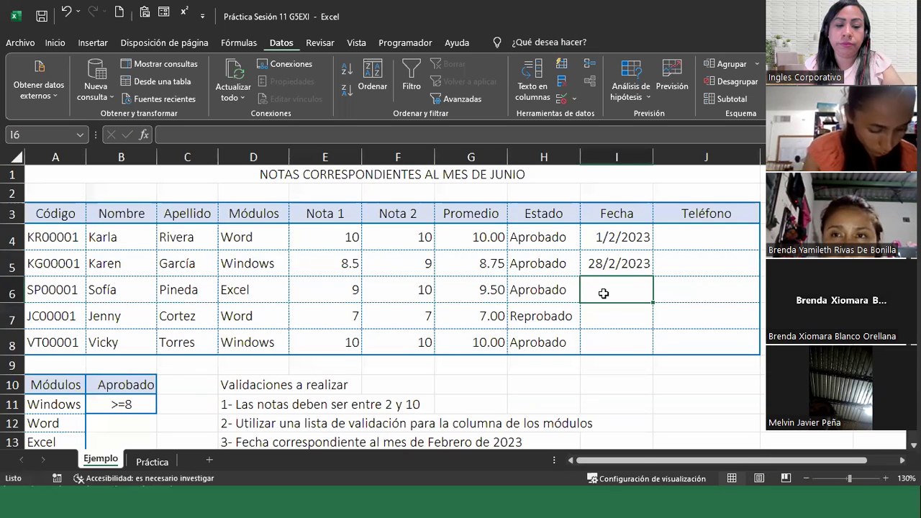
- Enter 14/02/2023, 8/02/2023 and 21/02/2023 in I6, I7 and I8
{"action": "type", "text": "15"}
{"action": "key", "text": "BackSpace"}
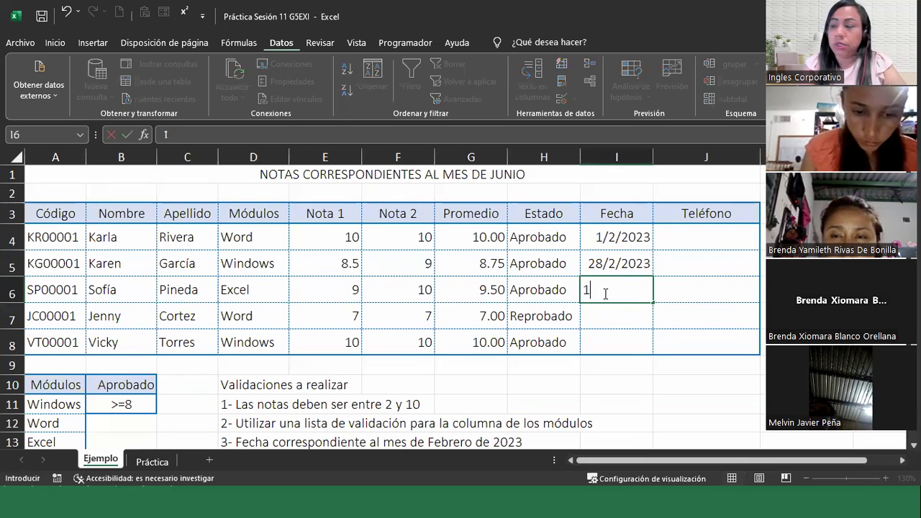
{"action": "type", "text": "4/02/2023"}
{"action": "key", "text": "Return"}
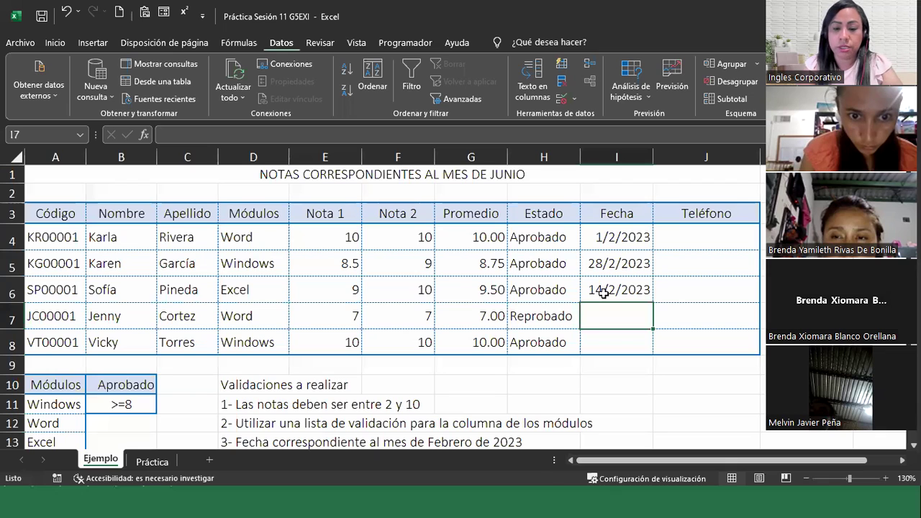
{"action": "type", "text": "8/"}
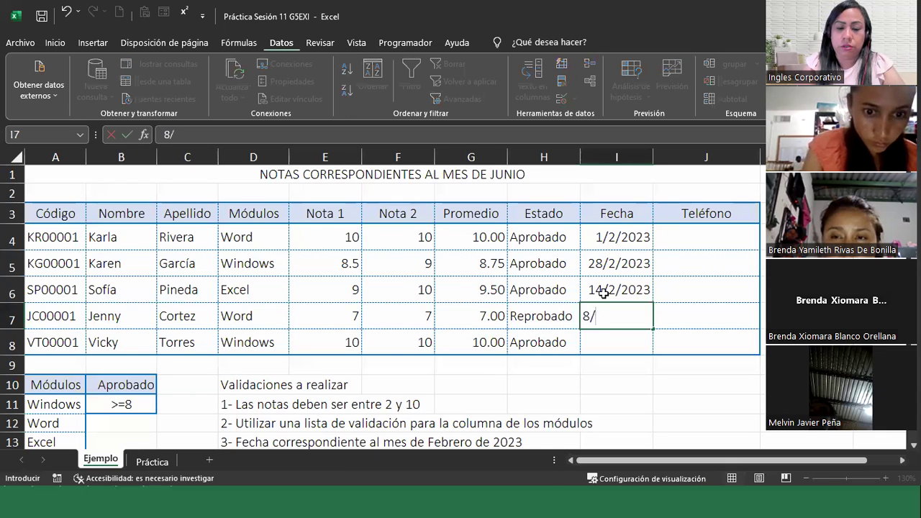
{"action": "type", "text": "02/2023"}
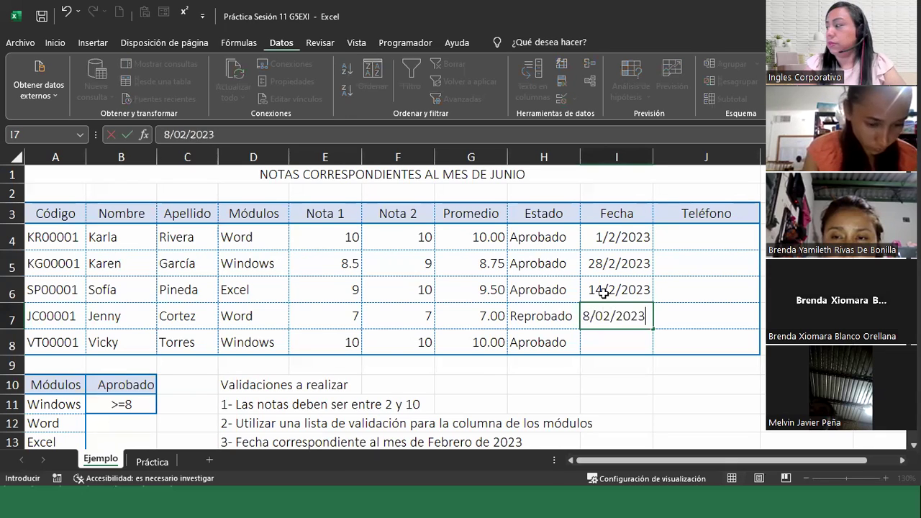
{"action": "key", "text": "Return"}
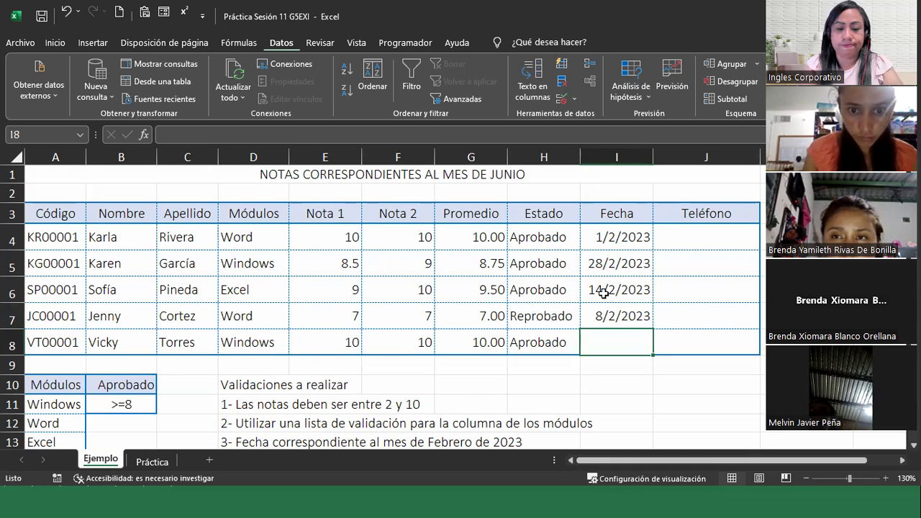
{"action": "type", "text": "21/02/2023"}
{"action": "key", "text": "Return"}
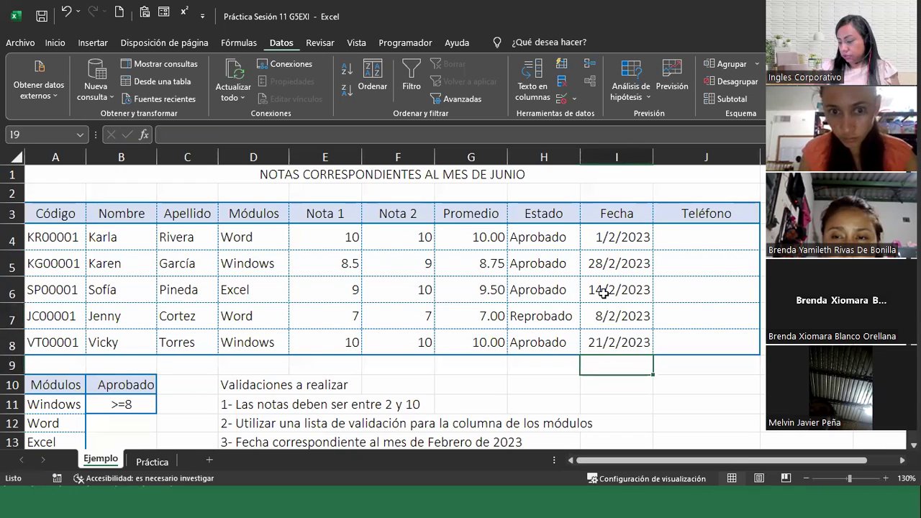
{"action": "left_click", "coordinate": [678, 238]}
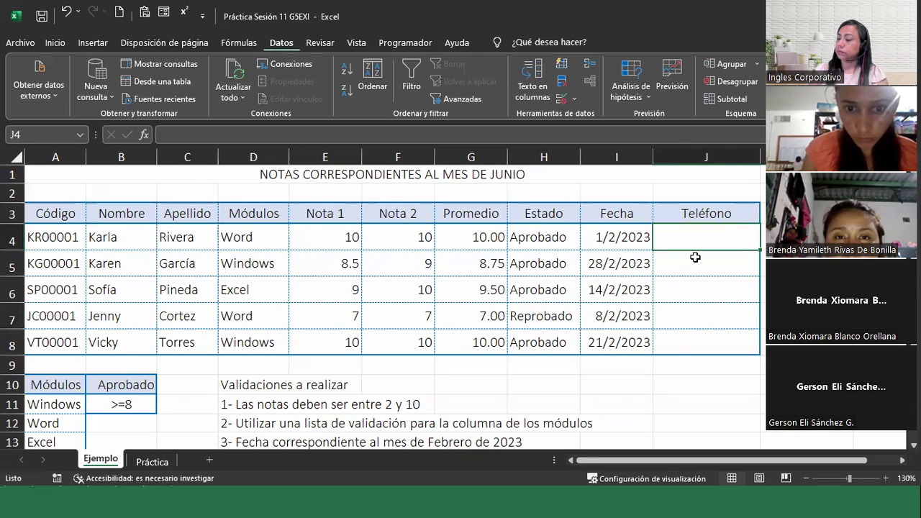
- Scroll down to read validation rule 4 about telephone numbers in row 14
{"action": "scroll", "coordinate": [564, 350], "scroll_direction": "down", "scroll_amount": 1}
{"action": "scroll", "coordinate": [563, 350], "scroll_direction": "down", "scroll_amount": 1}
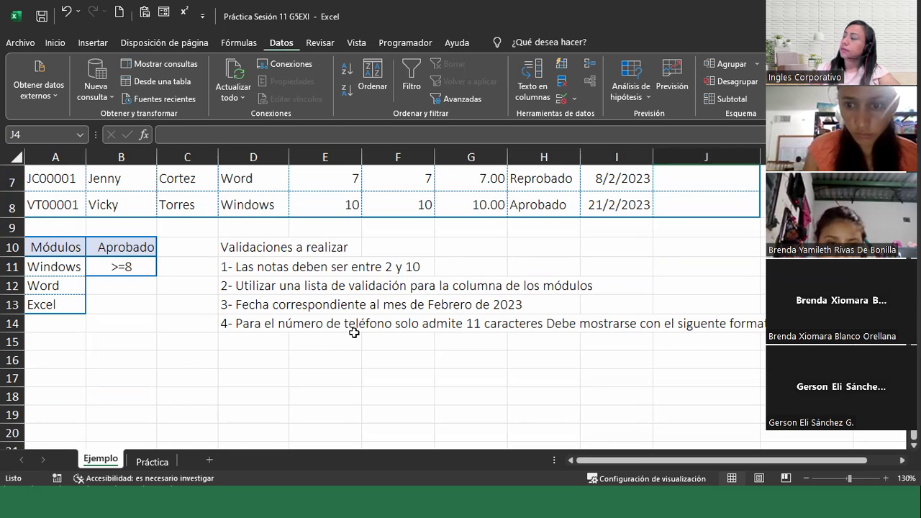
{"action": "scroll", "coordinate": [648, 265], "scroll_direction": "up", "scroll_amount": 2}
{"action": "scroll", "coordinate": [691, 251], "scroll_direction": "down", "scroll_amount": 4}
{"action": "scroll", "coordinate": [705, 241], "scroll_direction": "up", "scroll_amount": 1}
{"action": "scroll", "coordinate": [709, 245], "scroll_direction": "up", "scroll_amount": 1}
{"action": "left_click_drag", "start_coordinate": [741, 459], "coordinate": [770, 457]}
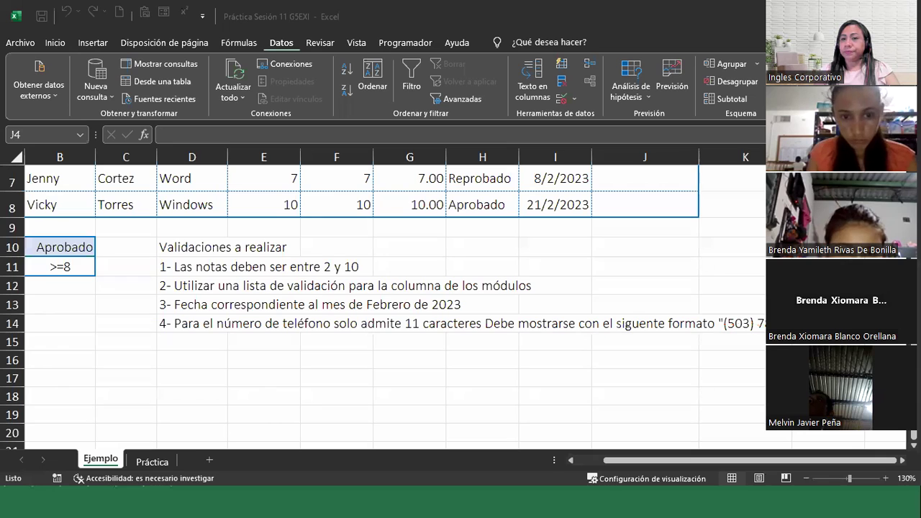
- Select the Teléfono cells J4:J8 and open Validación de datos on its Configuración tab
{"action": "scroll", "coordinate": [676, 245], "scroll_direction": "up", "scroll_amount": 2}
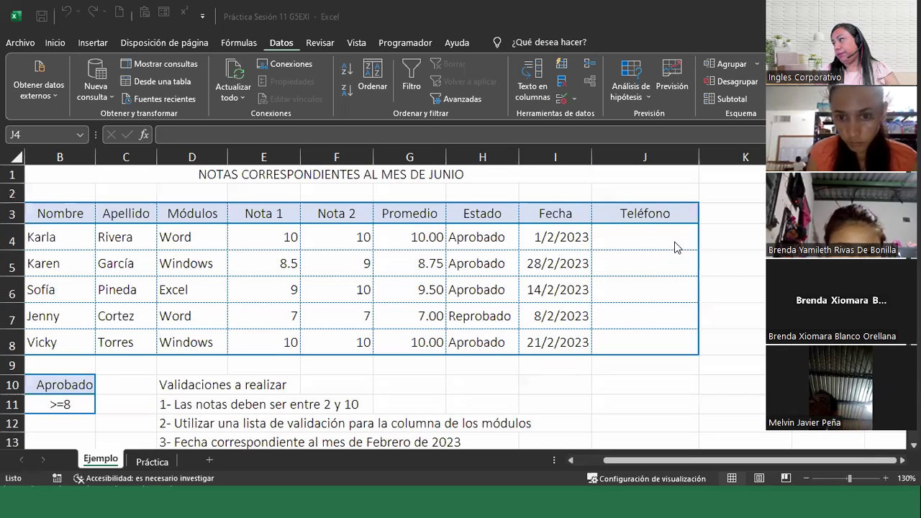
{"action": "left_click", "coordinate": [651, 229]}
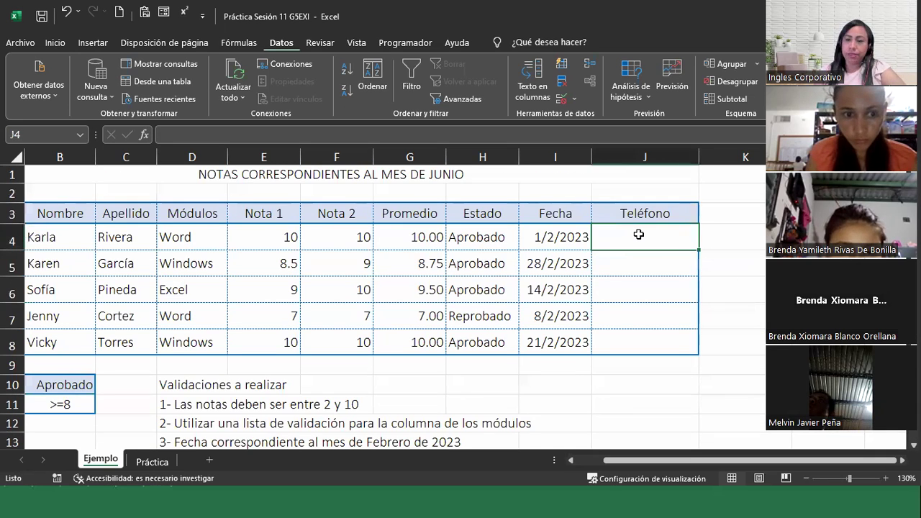
{"action": "left_click_drag", "start_coordinate": [638, 233], "coordinate": [643, 332]}
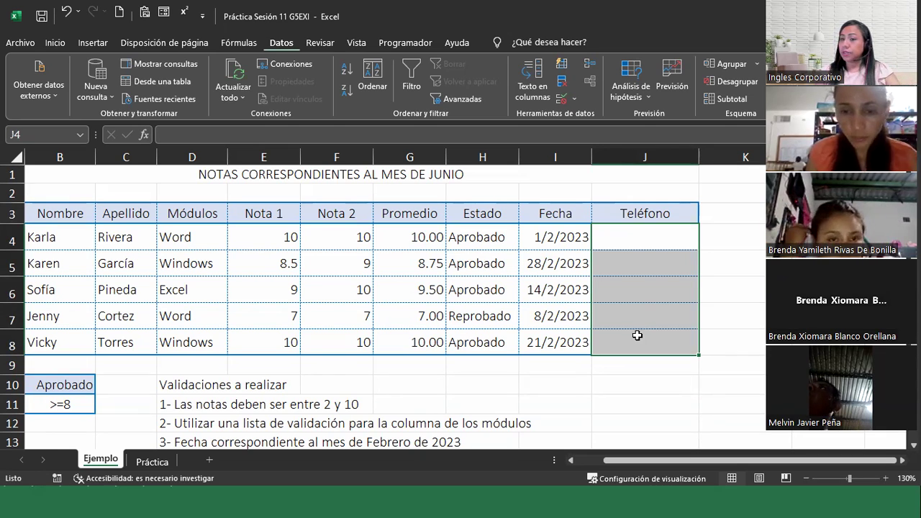
{"action": "left_click", "coordinate": [560, 97]}
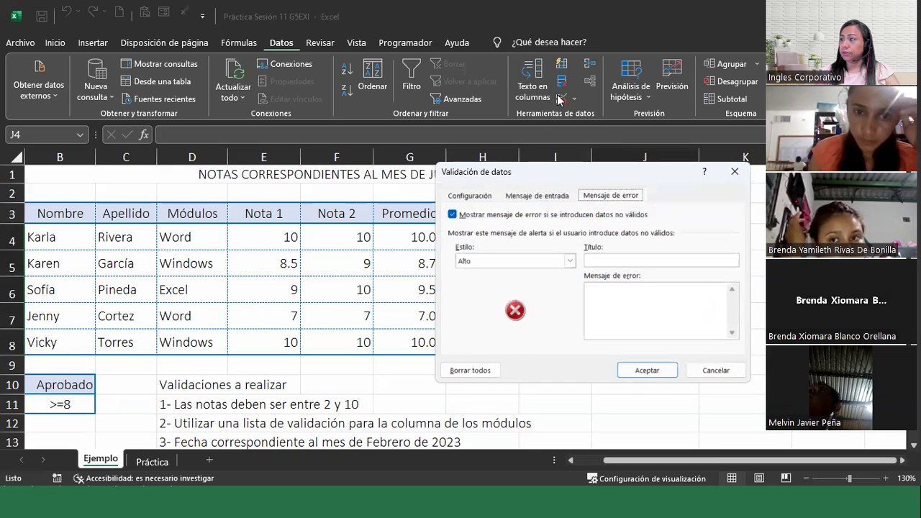
{"action": "left_click", "coordinate": [470, 196]}
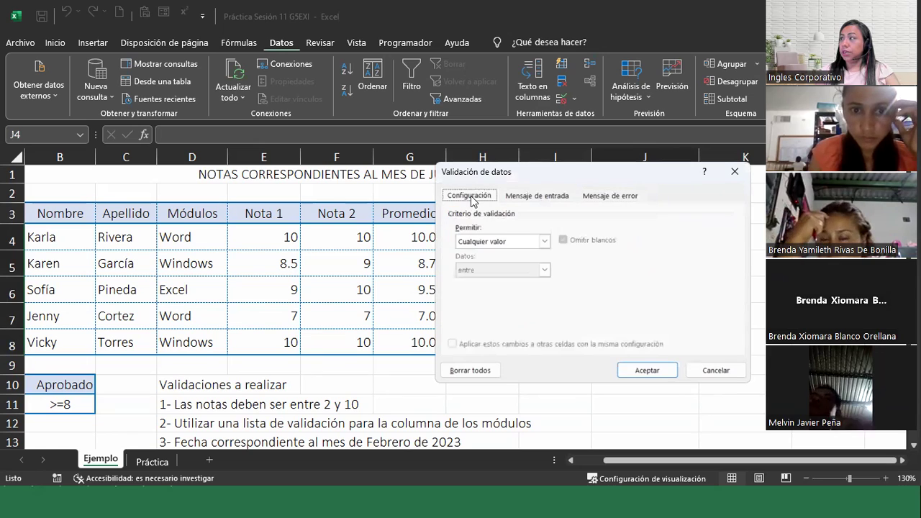
- Restrict the Teléfono cells to Longitud del texto igual a 11
{"action": "left_click", "coordinate": [495, 241]}
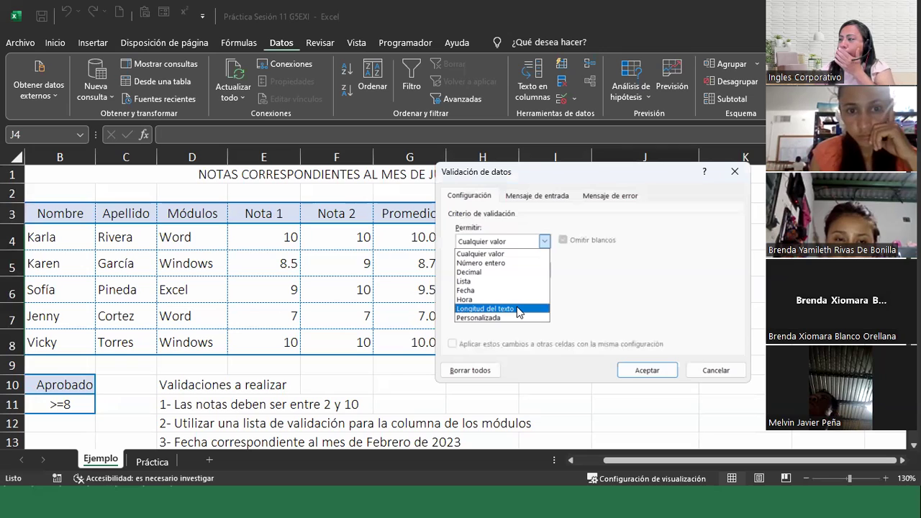
{"action": "left_click", "coordinate": [518, 310]}
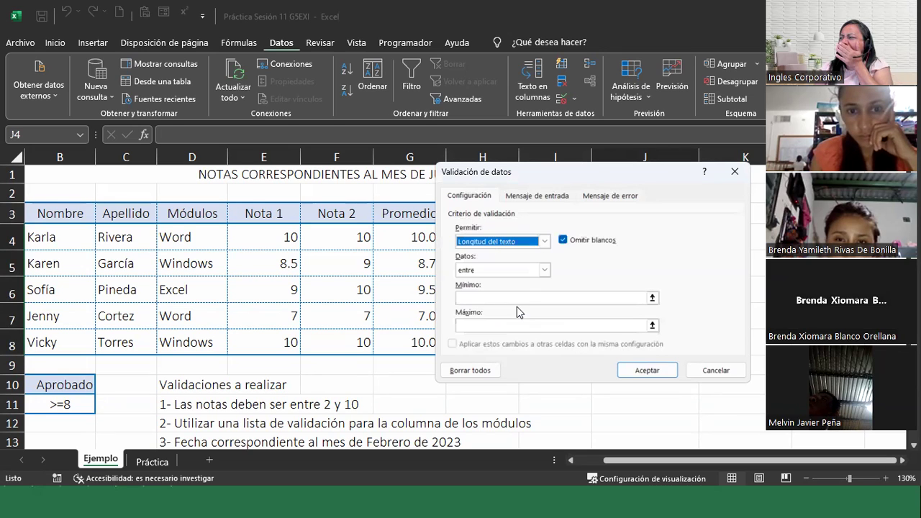
{"action": "left_click", "coordinate": [544, 270]}
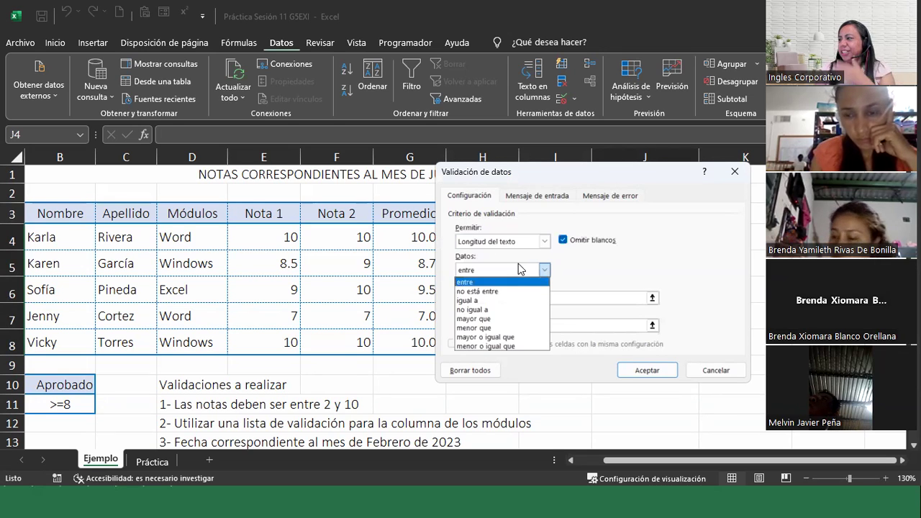
{"action": "left_click", "coordinate": [478, 302]}
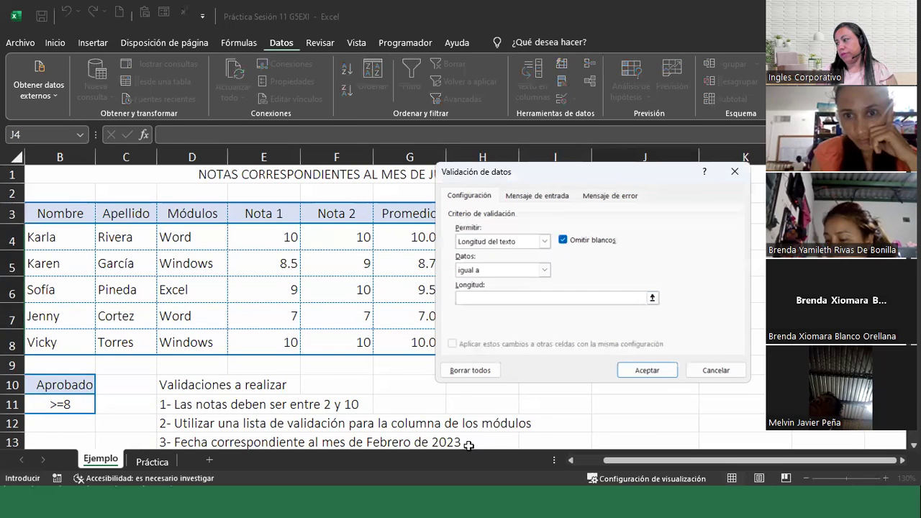
{"action": "scroll", "coordinate": [468, 446], "scroll_direction": "down", "scroll_amount": 1}
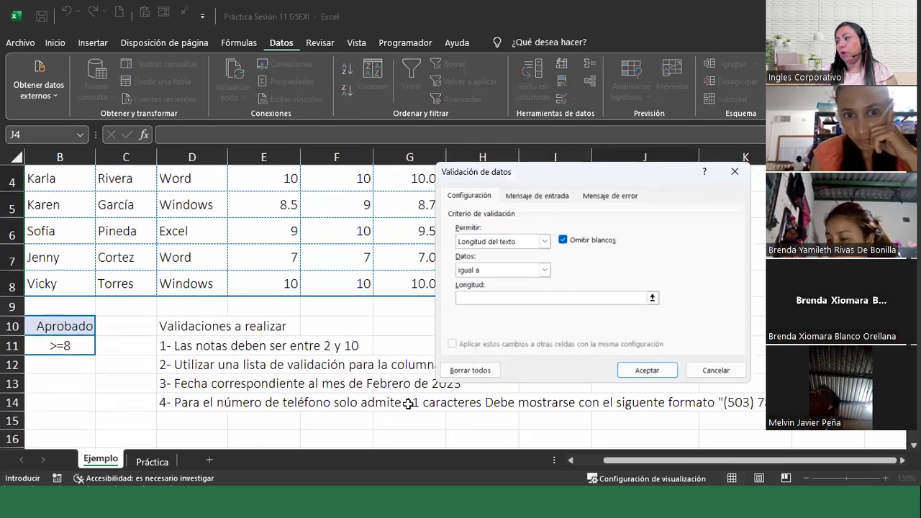
{"action": "left_click", "coordinate": [483, 300]}
{"action": "type", "text": "11"}
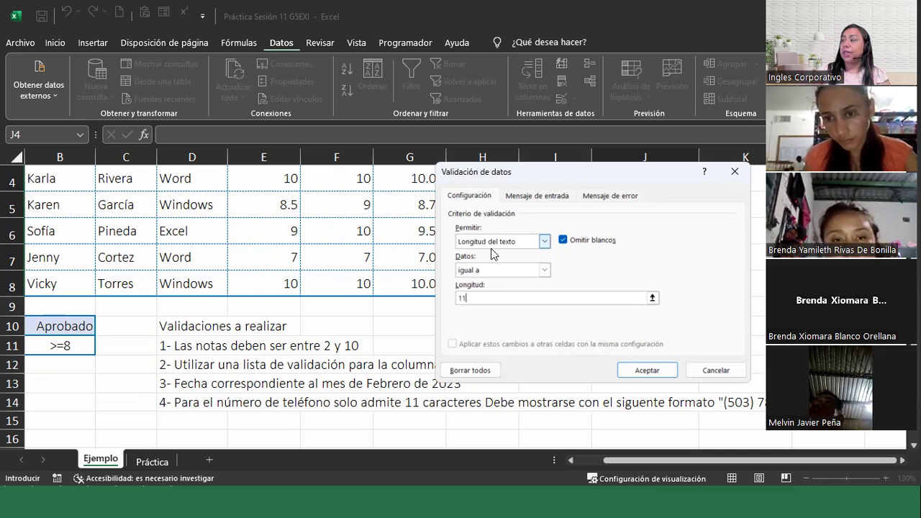
- Write the input message 'Escriba unicamente el código de país y número de teléfono'
{"action": "left_click", "coordinate": [547, 195]}
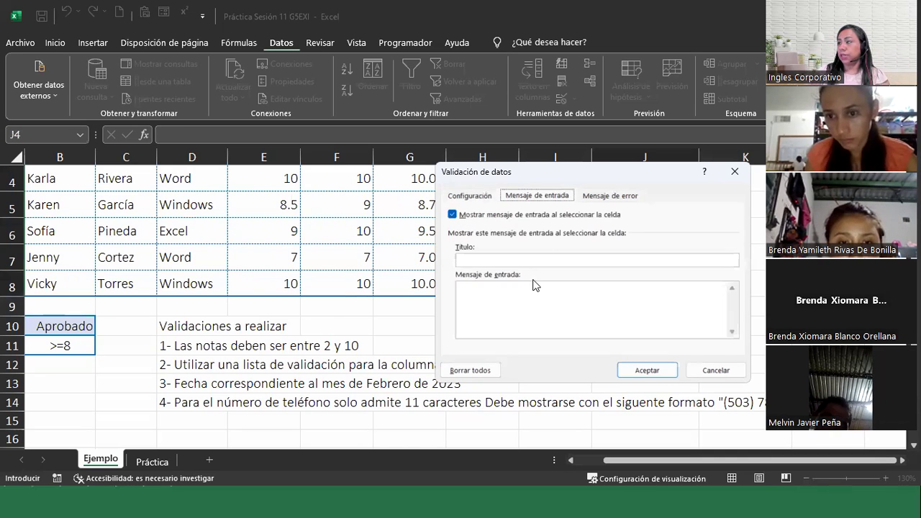
{"action": "left_click", "coordinate": [527, 304]}
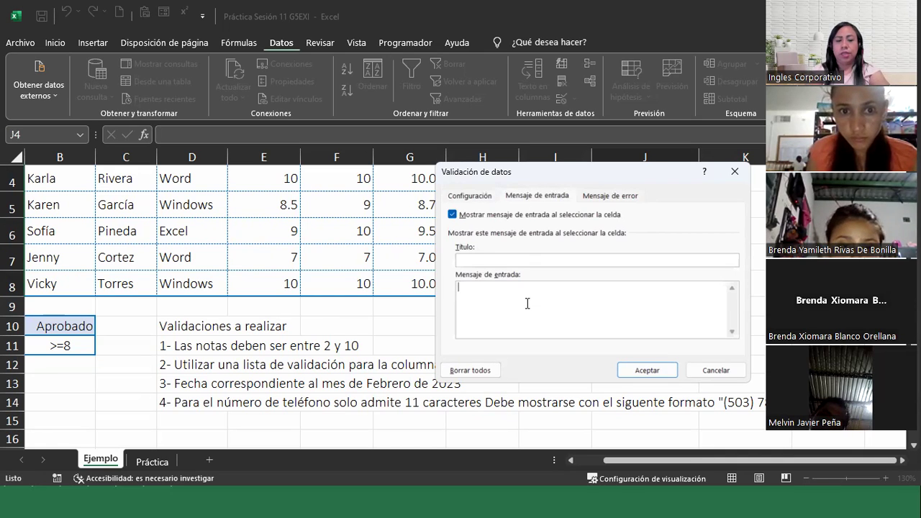
{"action": "type", "text": "Escriba unca"}
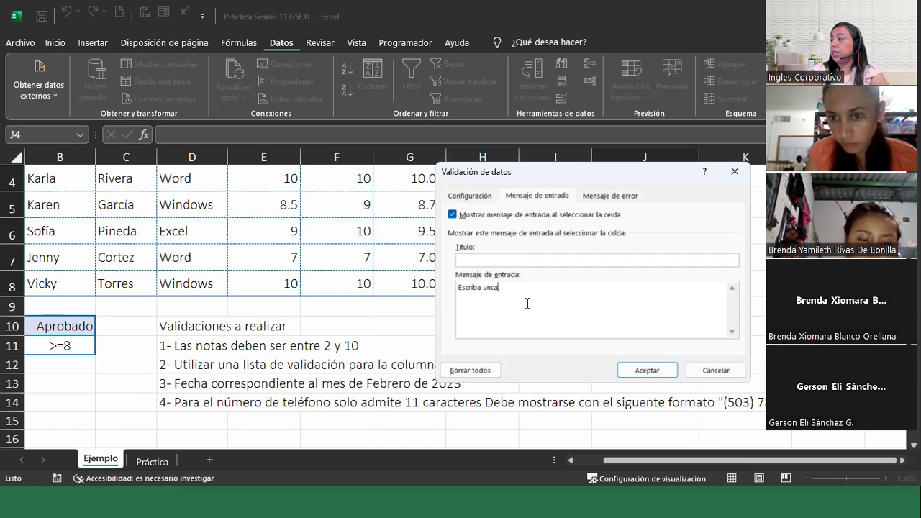
{"action": "key", "text": "BackSpace"}
{"action": "type", "text": "camente el códi"}
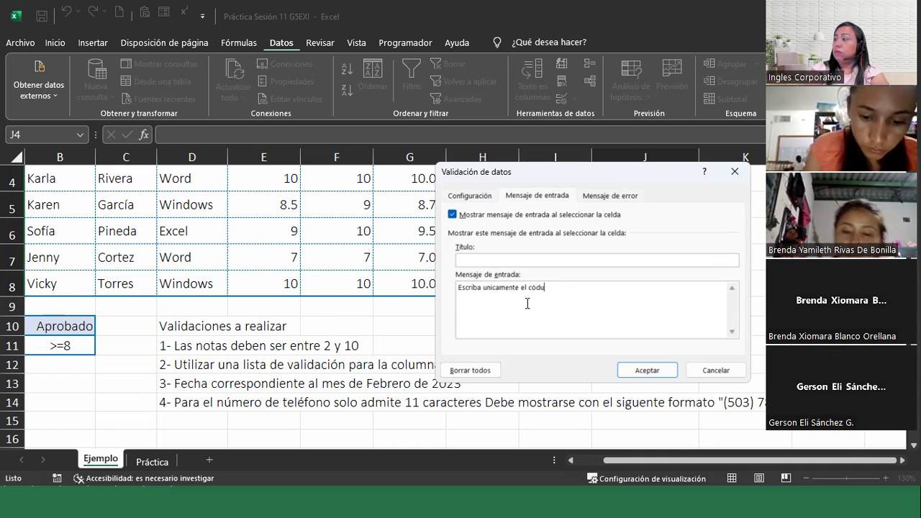
{"action": "type", "text": "go "}
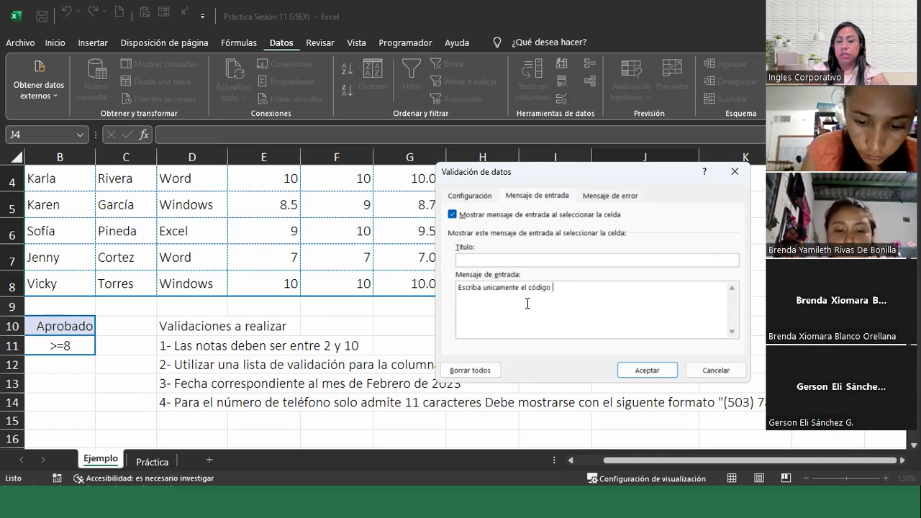
{"action": "type", "text": "de país y n"}
{"action": "type", "text": "úmer"}
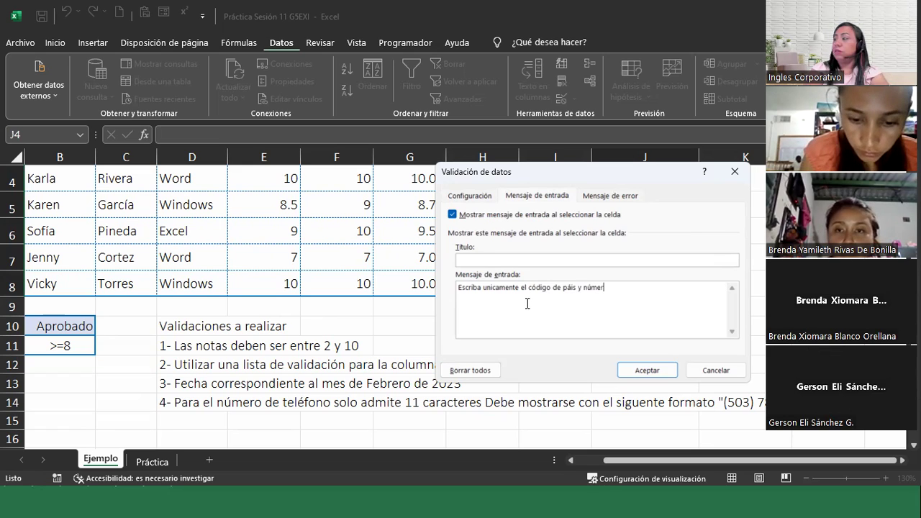
{"action": "type", "text": "o de tel"}
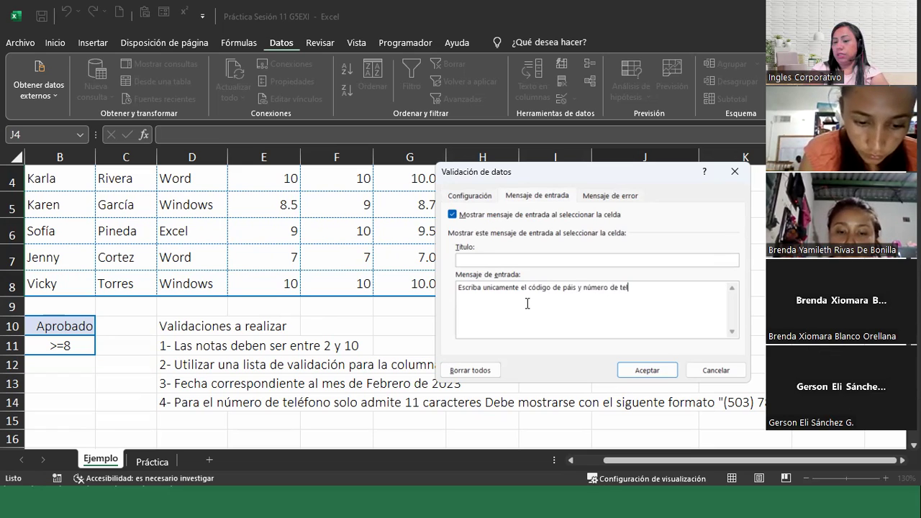
{"action": "type", "text": "éfono"}
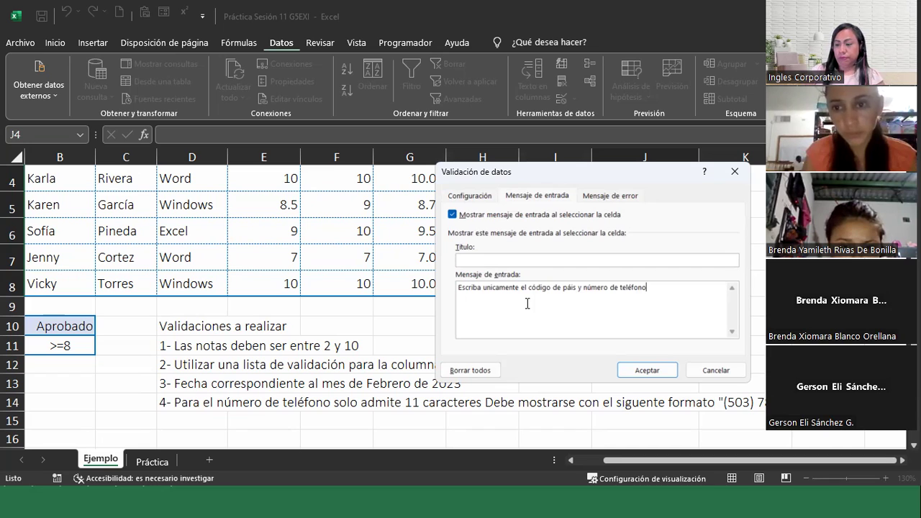
- Set error title 'Datos no permitidos' and a message requiring country code and number, no spaces
{"action": "left_click", "coordinate": [598, 195]}
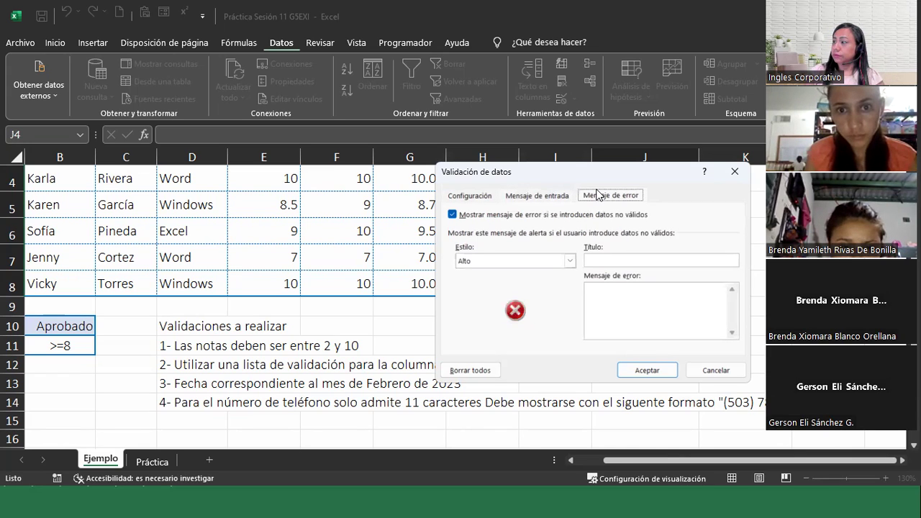
{"action": "left_click", "coordinate": [604, 262]}
{"action": "type", "text": "Dao"}
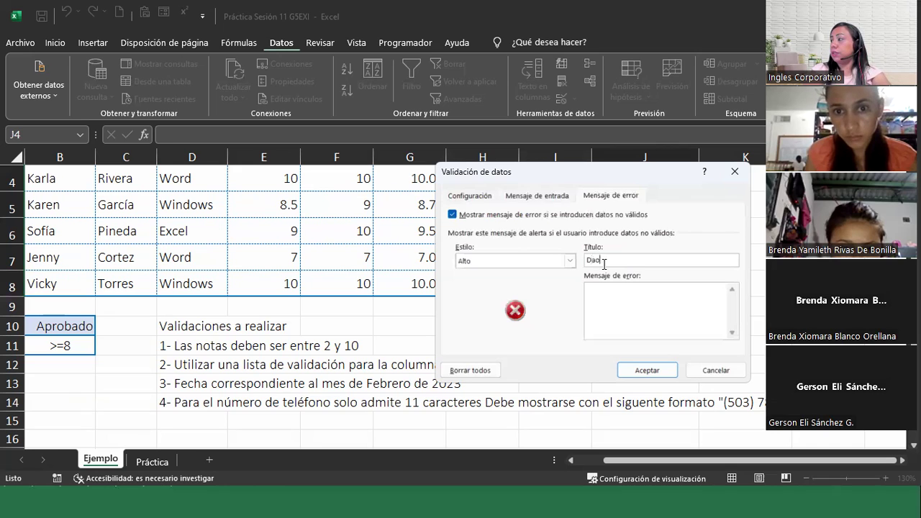
{"action": "type", "text": "in"}
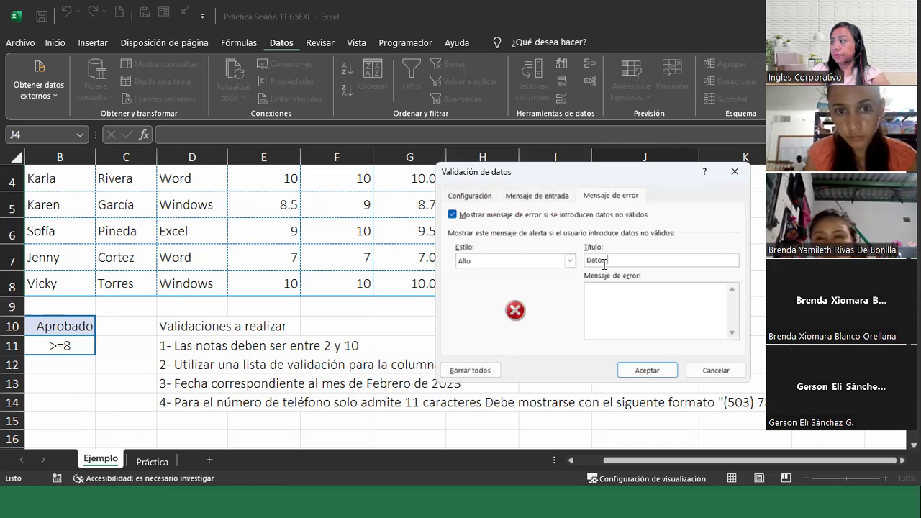
{"action": "type", "text": "o permitidos"}
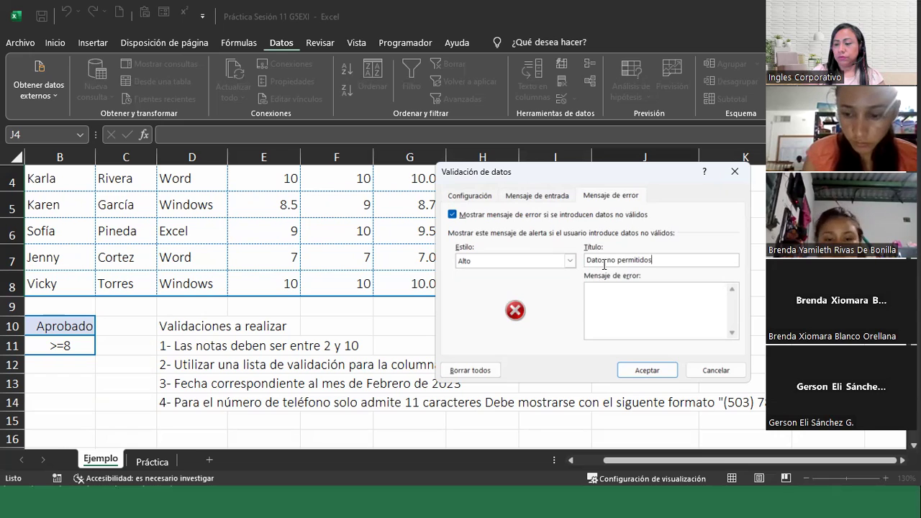
{"action": "left_click", "coordinate": [607, 286]}
{"action": "left_click", "coordinate": [607, 286]}
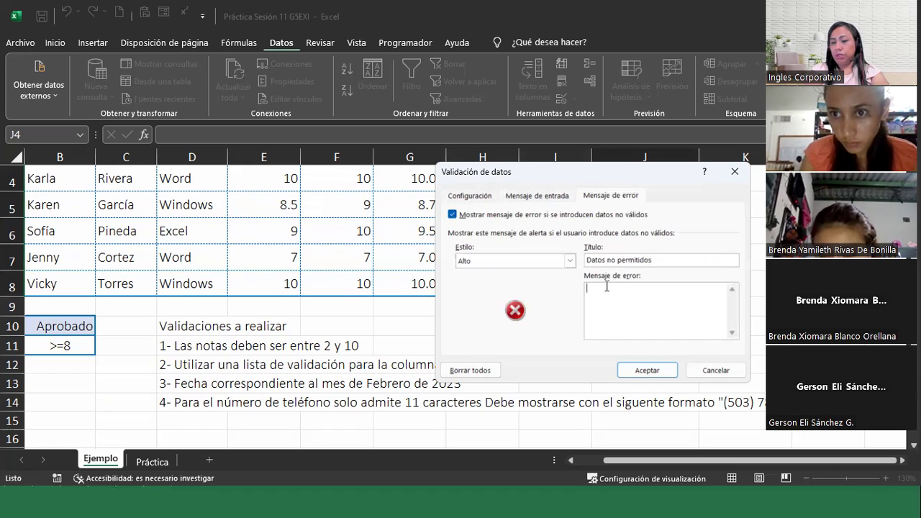
{"action": "type", "text": "Debe ingresar unicamente "}
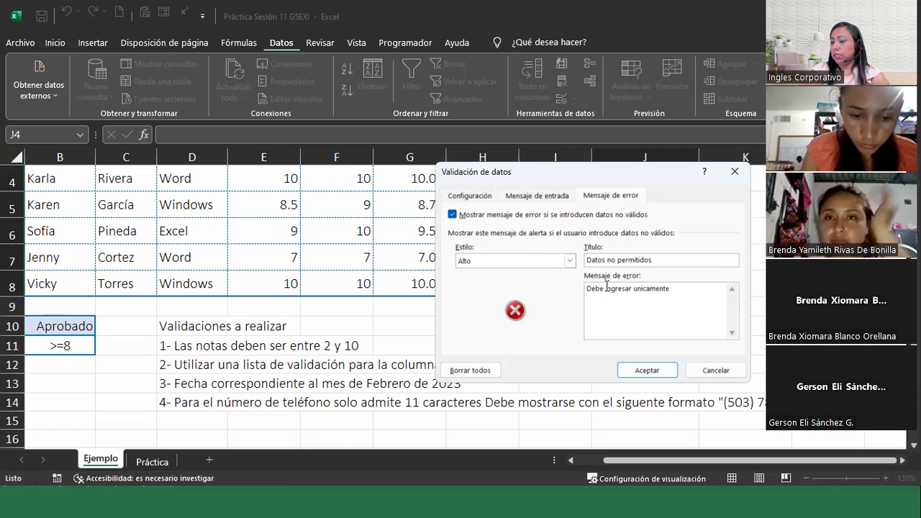
{"action": "type", "text": "el código de país y el número de teléno sin esp"}
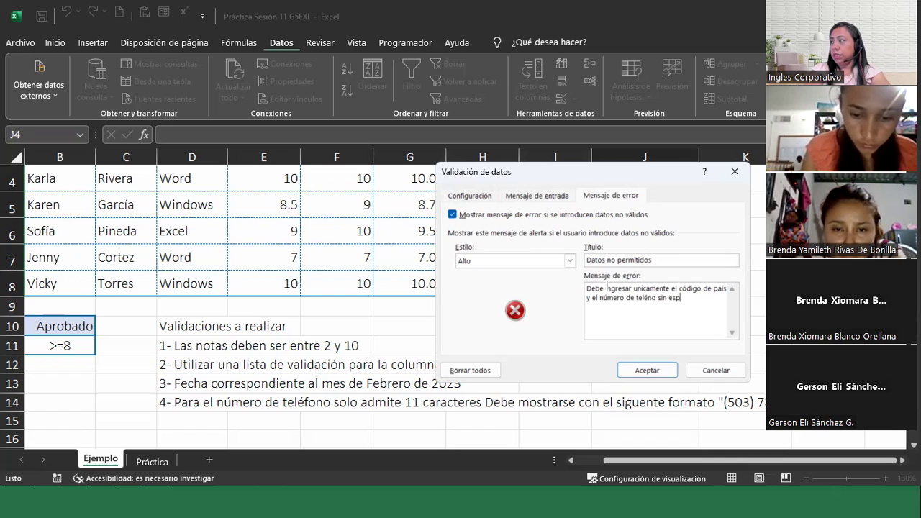
{"action": "type", "text": "acios ni carácteres especiales."}
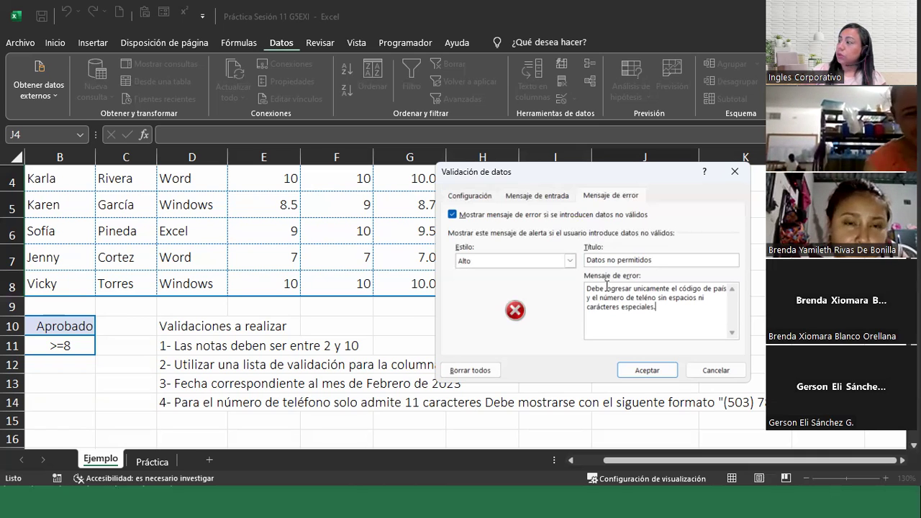
- Apply the phone validation, then test J4 with a number typed with parentheses and dashes
{"action": "left_click", "coordinate": [647, 370]}
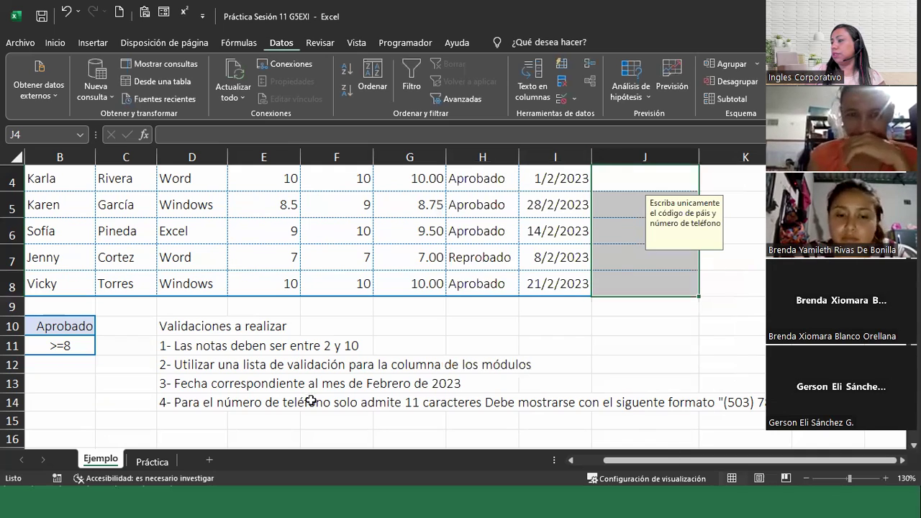
{"action": "left_click", "coordinate": [206, 395]}
{"action": "scroll", "coordinate": [723, 237], "scroll_direction": "up", "scroll_amount": 2}
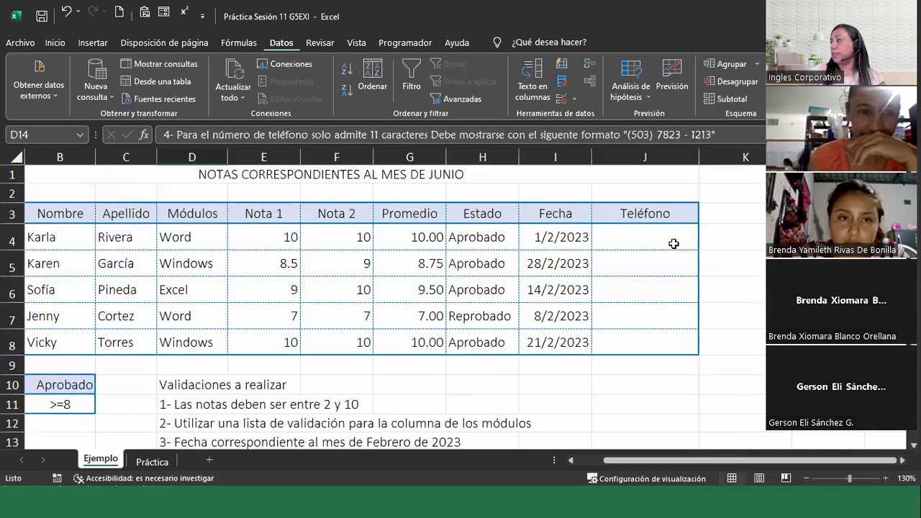
{"action": "scroll", "coordinate": [728, 419], "scroll_direction": "down", "scroll_amount": 2}
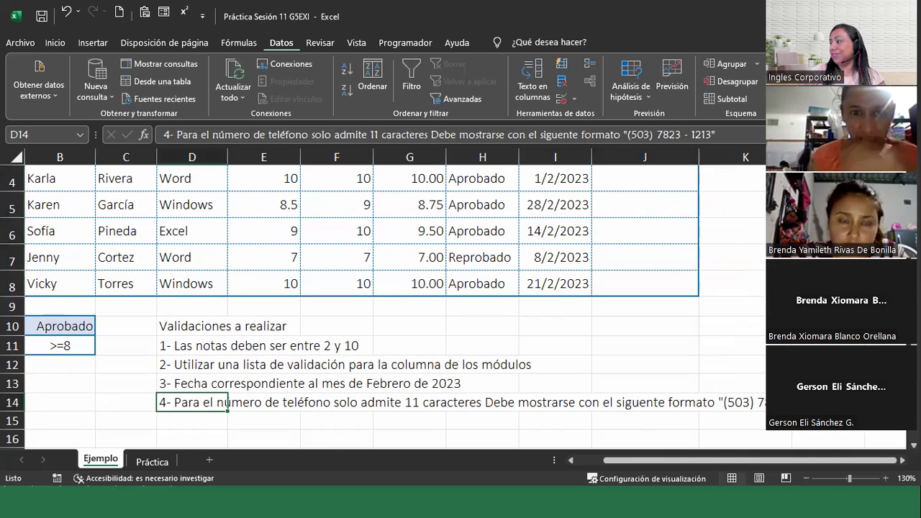
{"action": "left_click", "coordinate": [637, 181]}
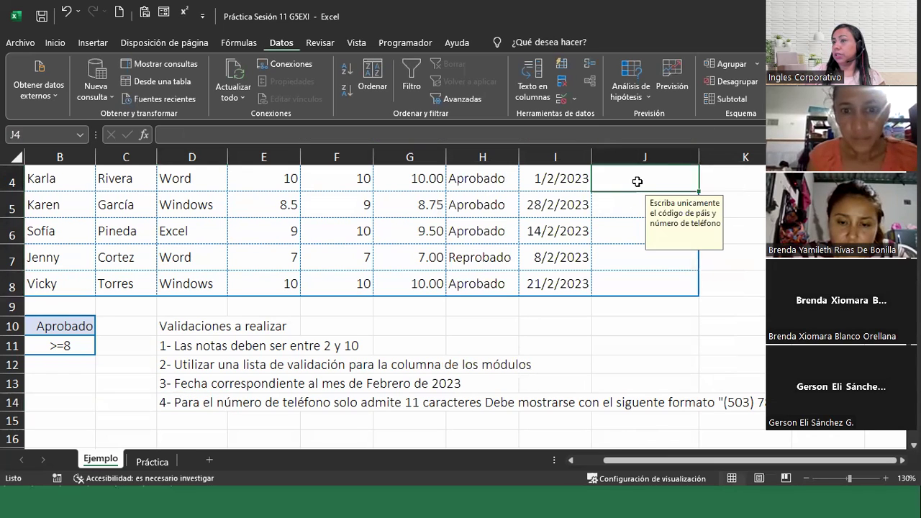
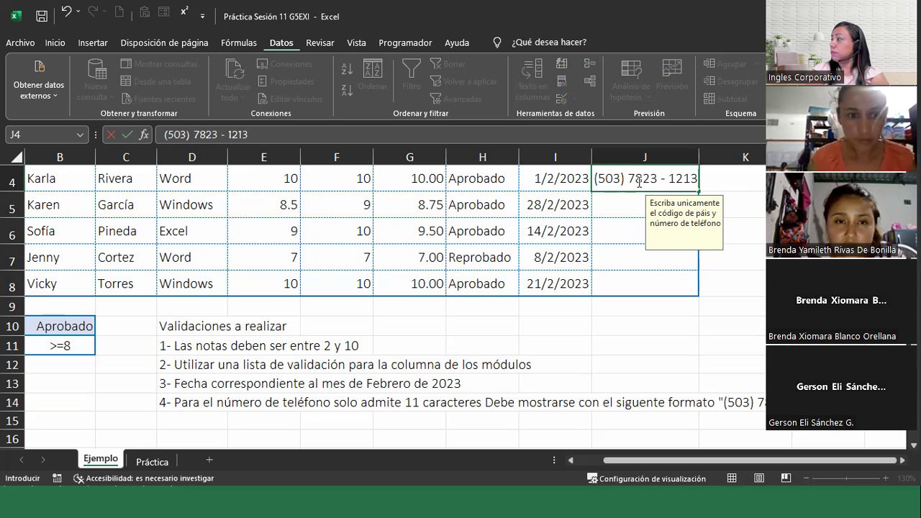
{"action": "key", "text": "Return"}
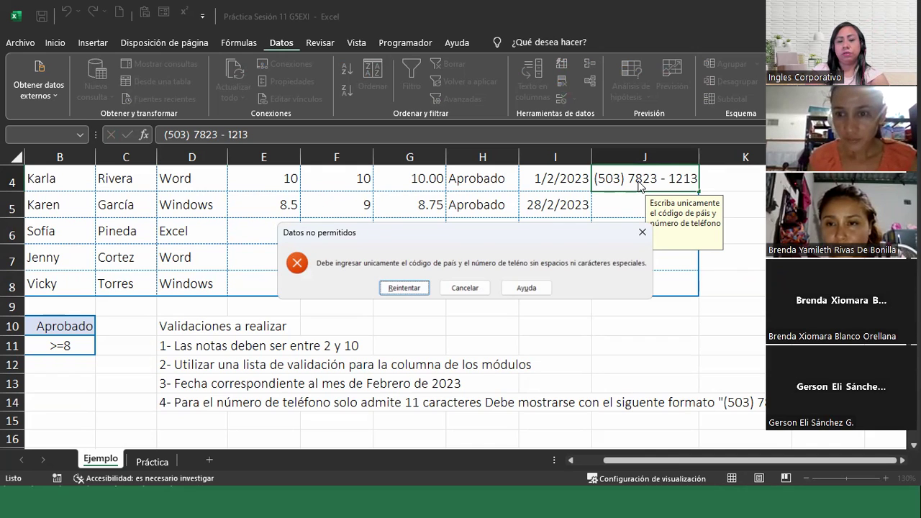
- Re-enter J4 as a digits-only phone number, widen column J, and select J4:J8
{"action": "key", "text": "Return"}
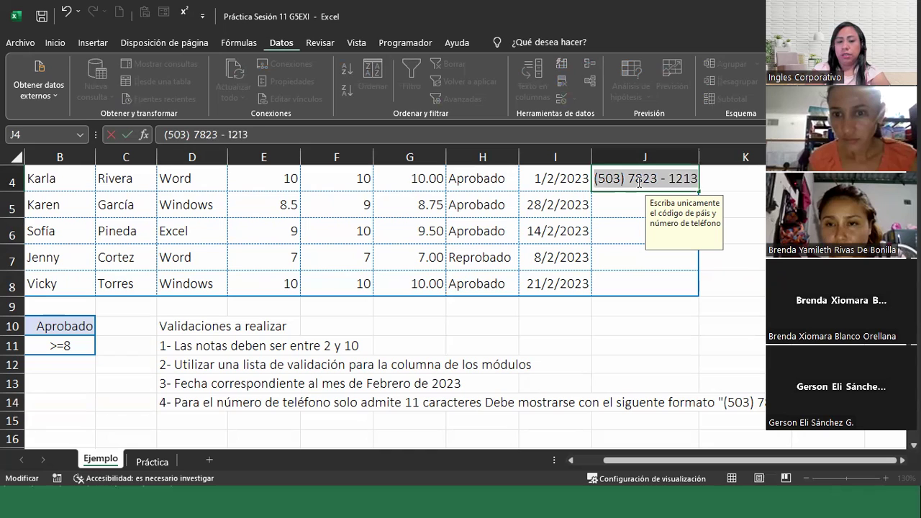
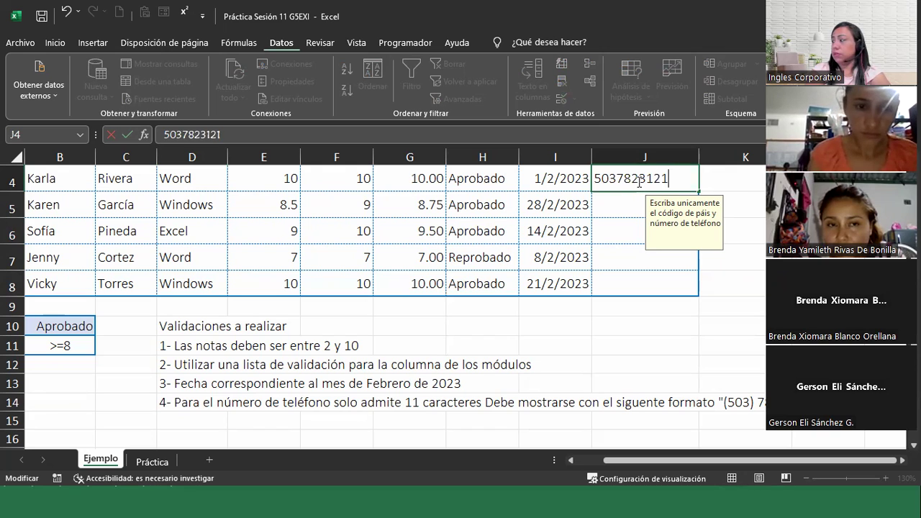
{"action": "key", "text": "Return"}
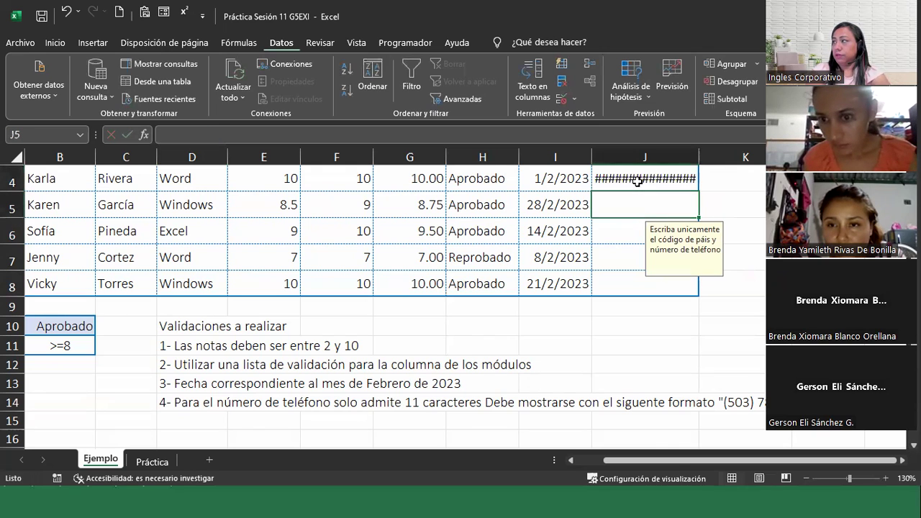
{"action": "double_click", "coordinate": [699, 157]}
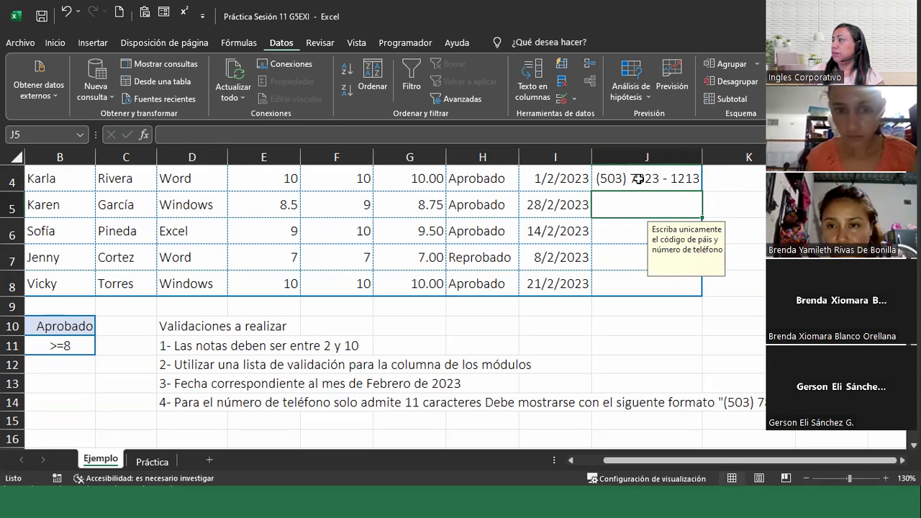
{"action": "left_click_drag", "start_coordinate": [638, 180], "coordinate": [638, 287]}
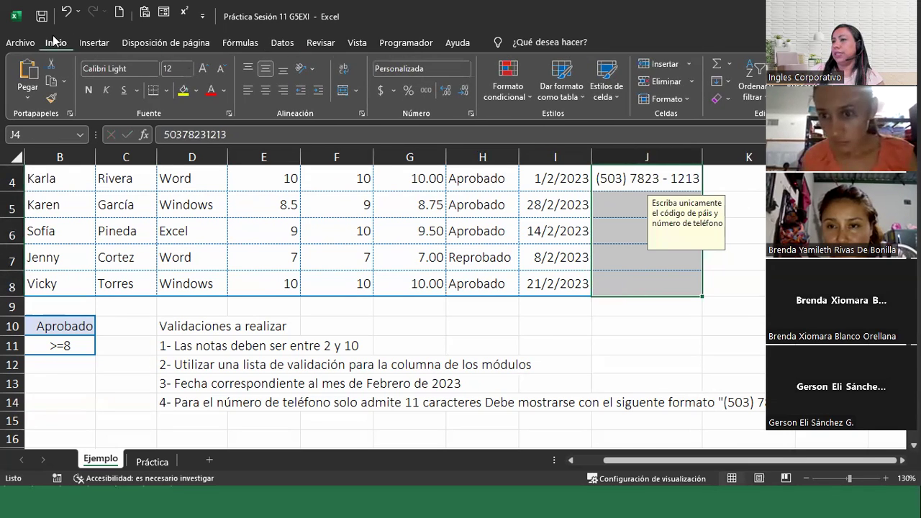
- Clear the formatting from the phone cells with Borrar formatos
{"action": "left_click", "coordinate": [719, 97]}
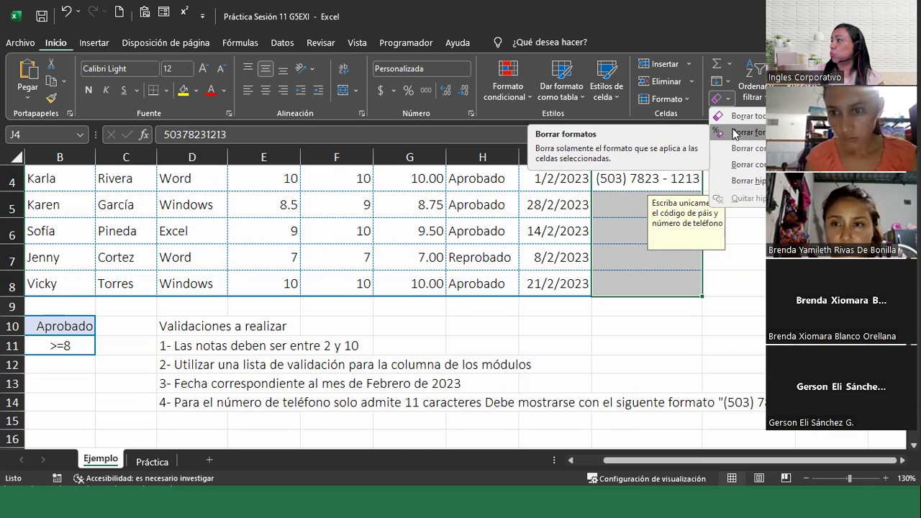
{"action": "left_click", "coordinate": [735, 134]}
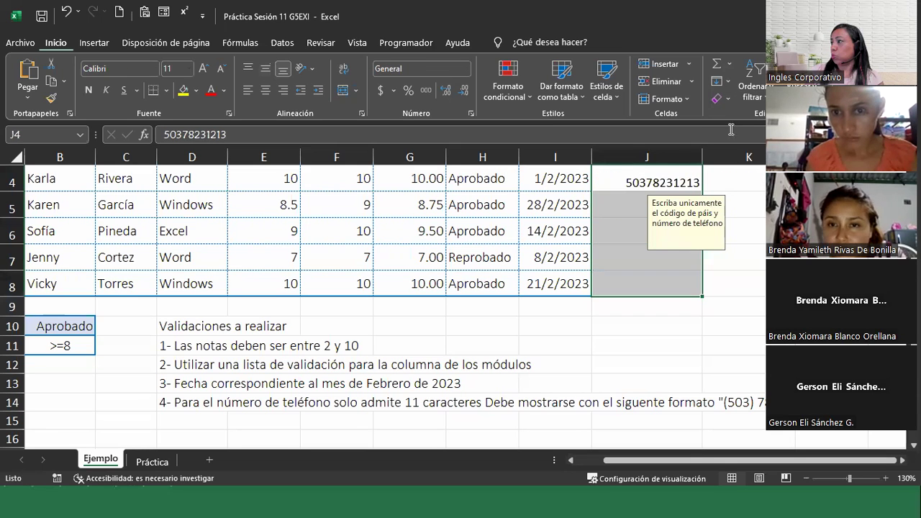
{"action": "left_click", "coordinate": [612, 179]}
- Copy the Nota 2 formatting from F4:F8 onto the phone cells J4:J8
{"action": "scroll", "coordinate": [612, 179], "scroll_direction": "up", "scroll_amount": 1}
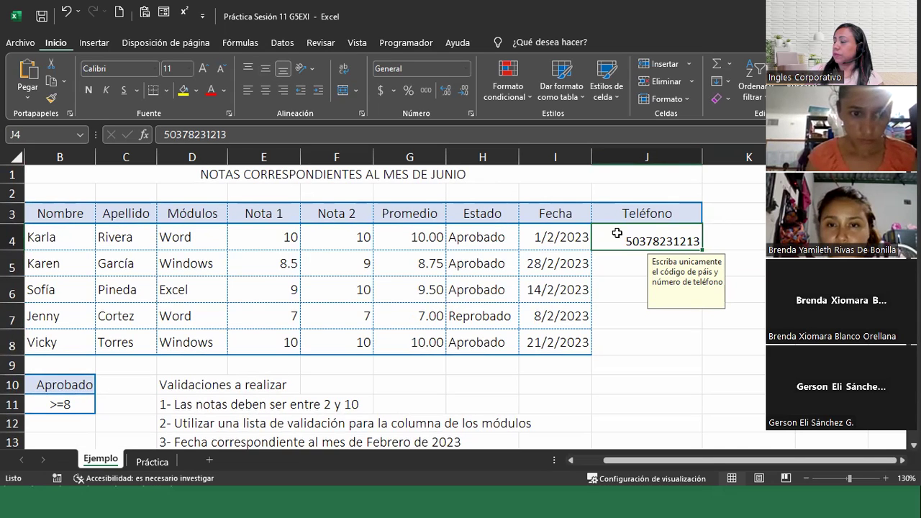
{"action": "left_click_drag", "start_coordinate": [312, 235], "coordinate": [339, 341]}
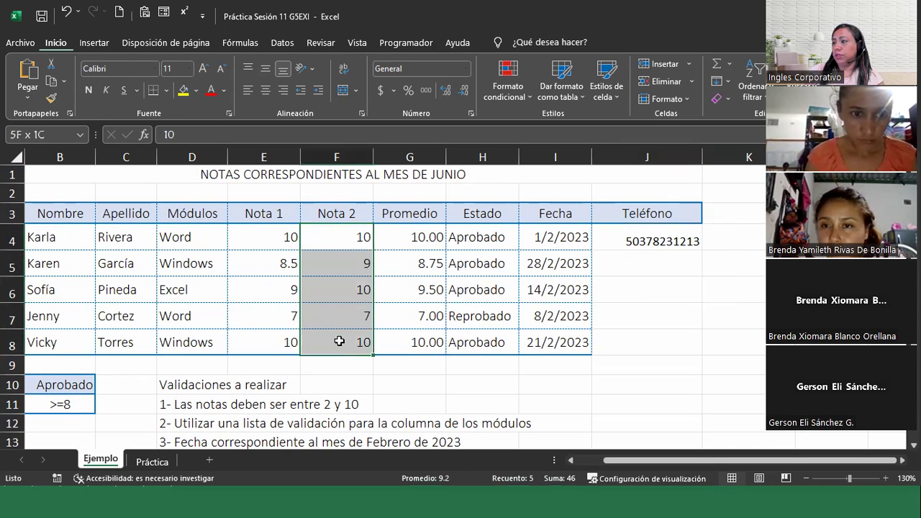
{"action": "left_click", "coordinate": [51, 98]}
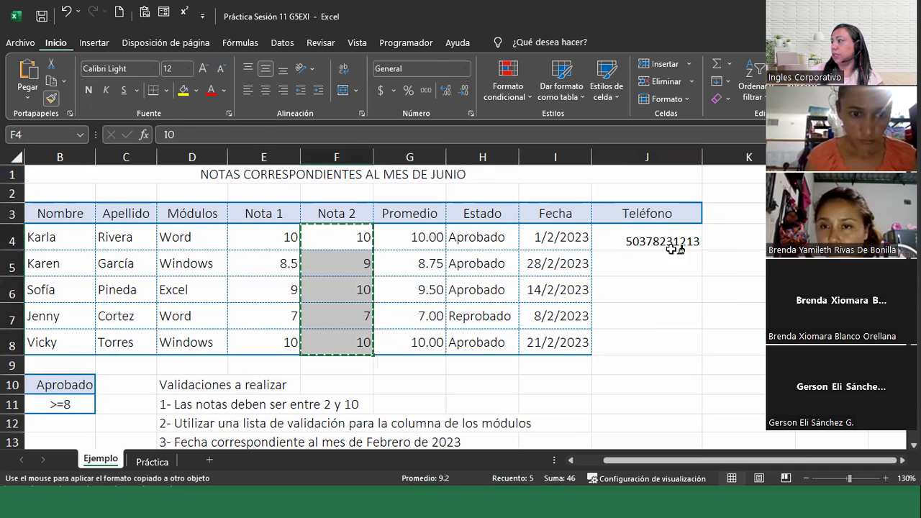
{"action": "left_click_drag", "start_coordinate": [673, 245], "coordinate": [656, 343]}
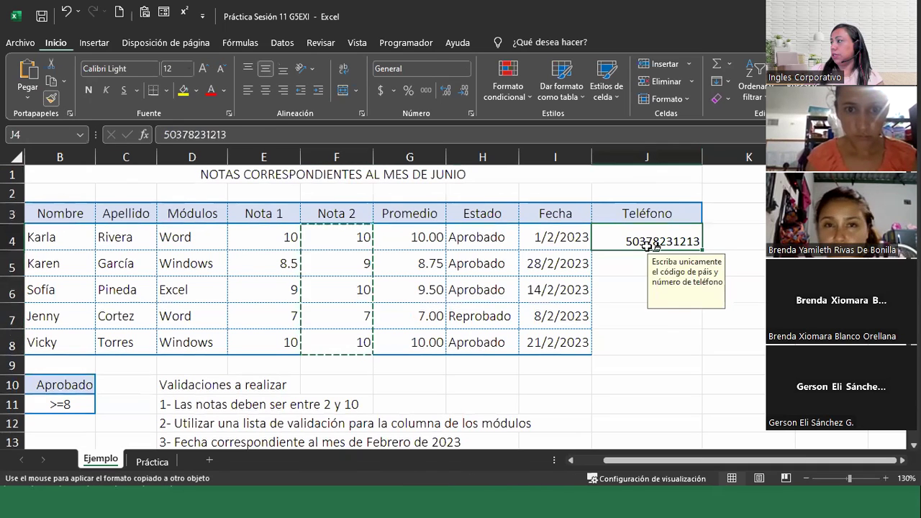
{"action": "left_click", "coordinate": [617, 239]}
{"action": "left_click", "coordinate": [632, 338]}
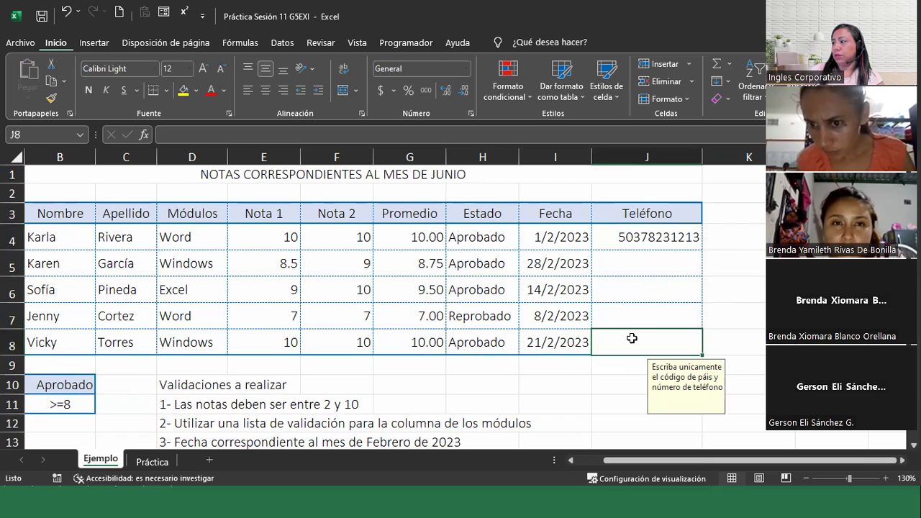
{"action": "left_click", "coordinate": [637, 234]}
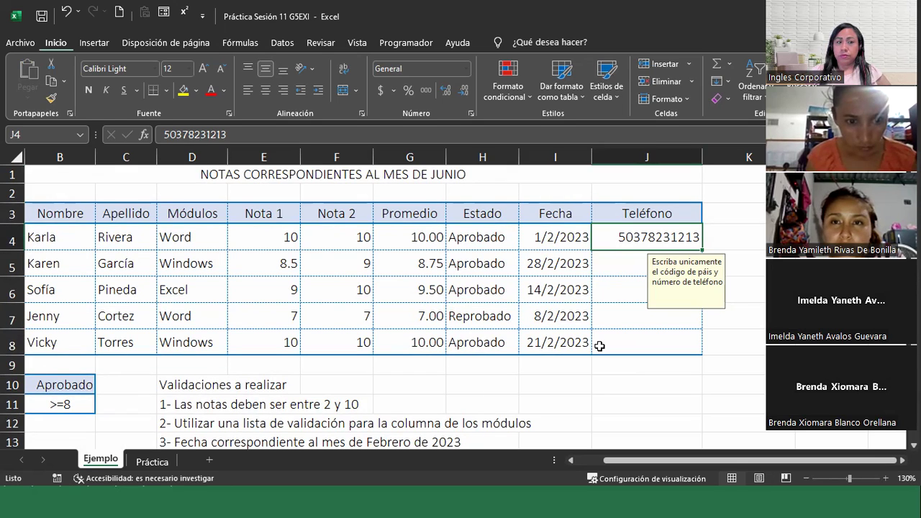
{"action": "key", "text": "alt+Tab"}
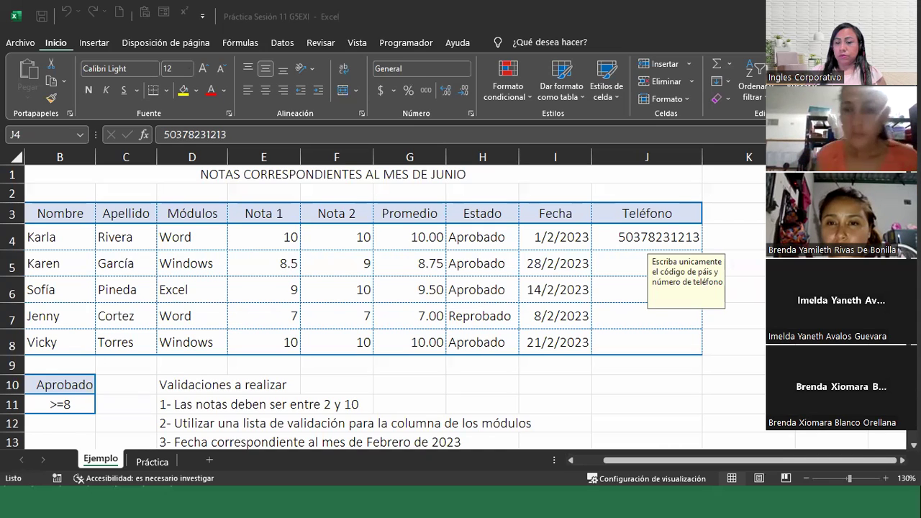
- Undo the recent formatting and entry changes, then redo to restore the I7:I8 dates and phone number
{"action": "left_click", "coordinate": [66, 12]}
{"action": "left_click", "coordinate": [66, 12]}
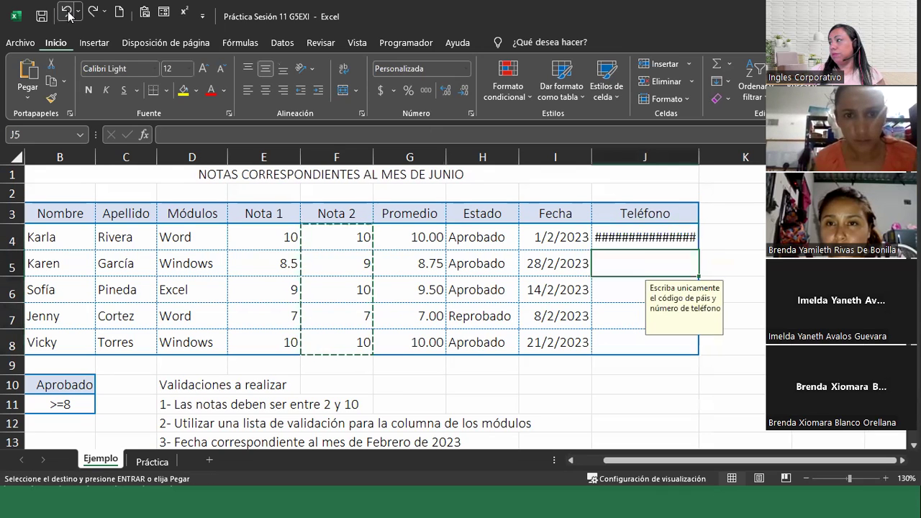
{"action": "left_click", "coordinate": [66, 12]}
{"action": "left_click", "coordinate": [66, 12]}
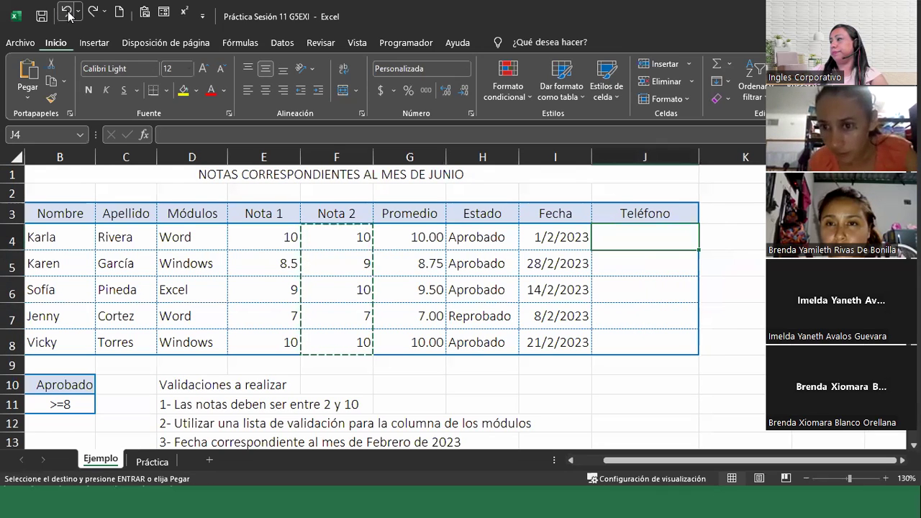
{"action": "left_click", "coordinate": [67, 14]}
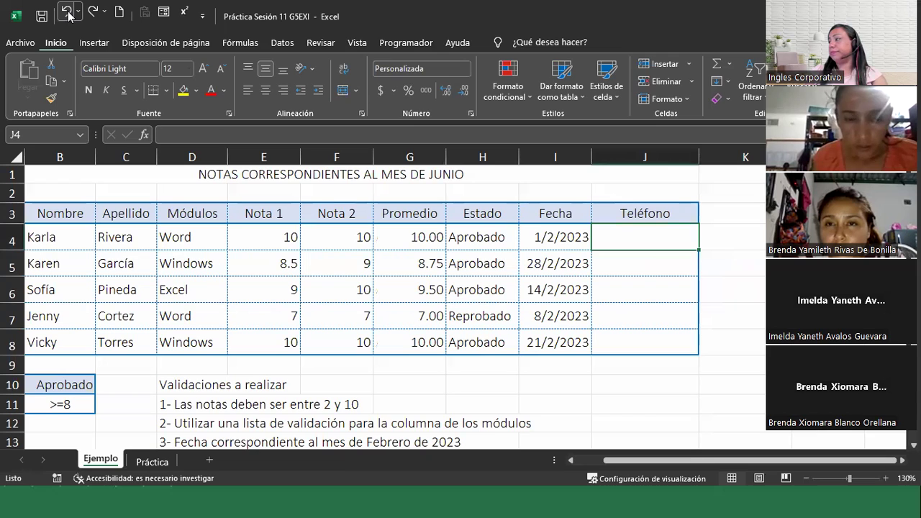
{"action": "left_click", "coordinate": [67, 14]}
{"action": "left_click", "coordinate": [67, 14]}
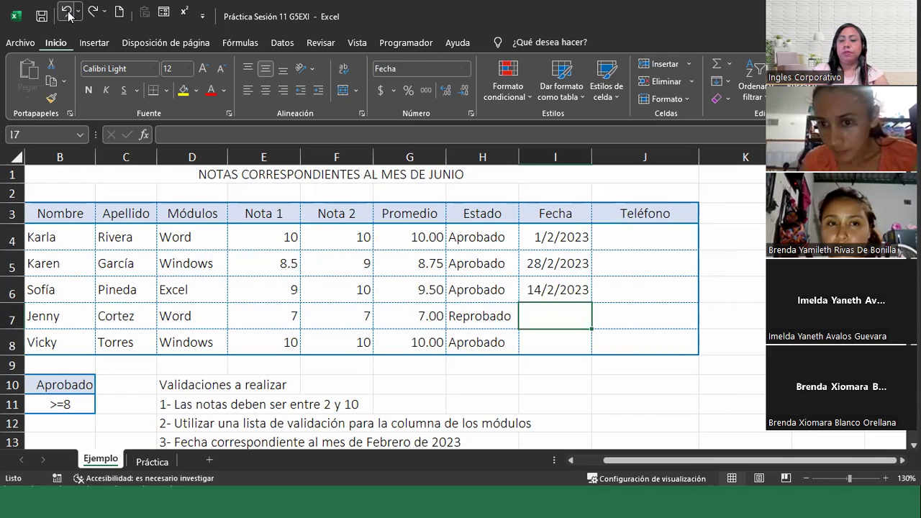
{"action": "key", "text": "ctrl+y"}
{"action": "key", "text": "ctrl+y"}
{"action": "key", "text": "ctrl+y"}
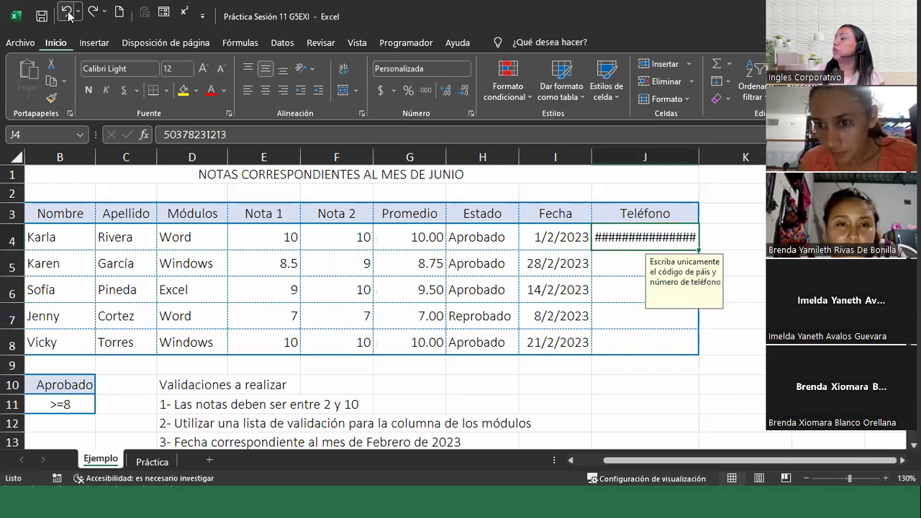
- Widen column J and apply the General number format to J4:J8
{"action": "double_click", "coordinate": [699, 155]}
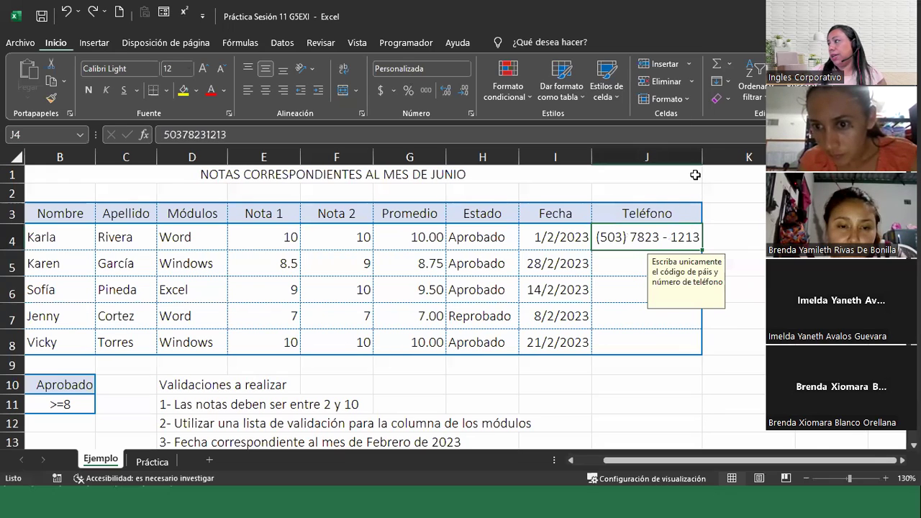
{"action": "left_click_drag", "start_coordinate": [657, 234], "coordinate": [657, 336]}
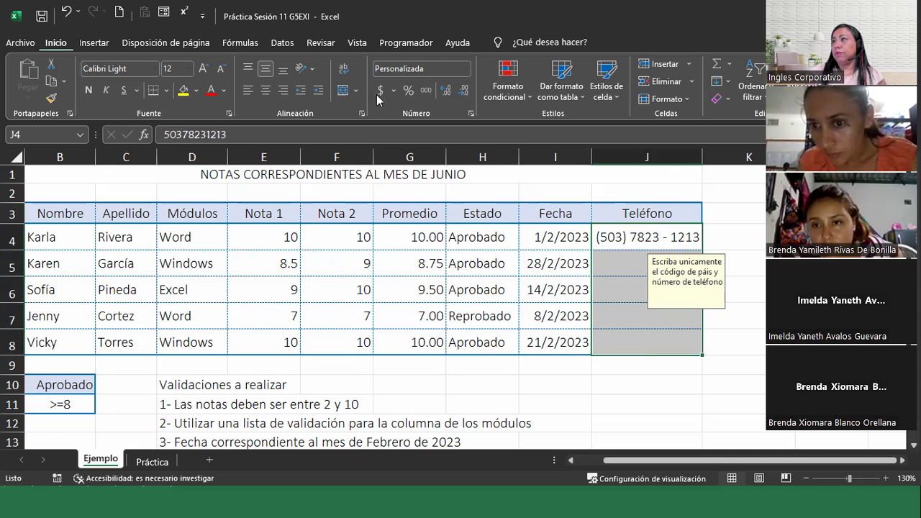
{"action": "left_click", "coordinate": [465, 68]}
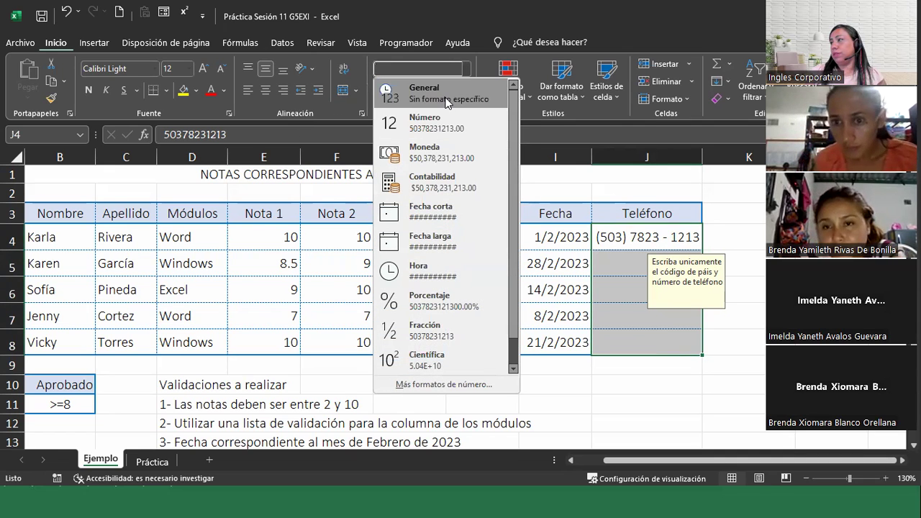
{"action": "left_click", "coordinate": [446, 92]}
{"action": "left_click", "coordinate": [625, 238]}
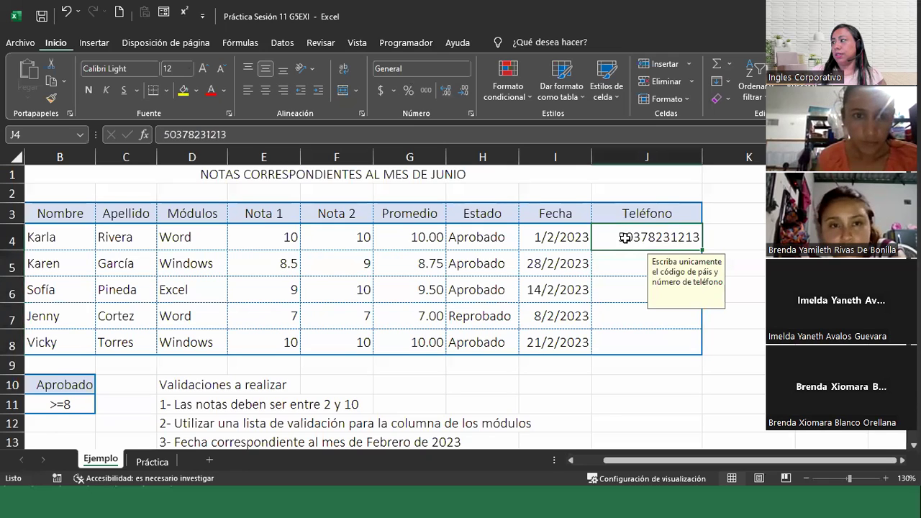
{"action": "left_click_drag", "start_coordinate": [624, 238], "coordinate": [631, 337]}
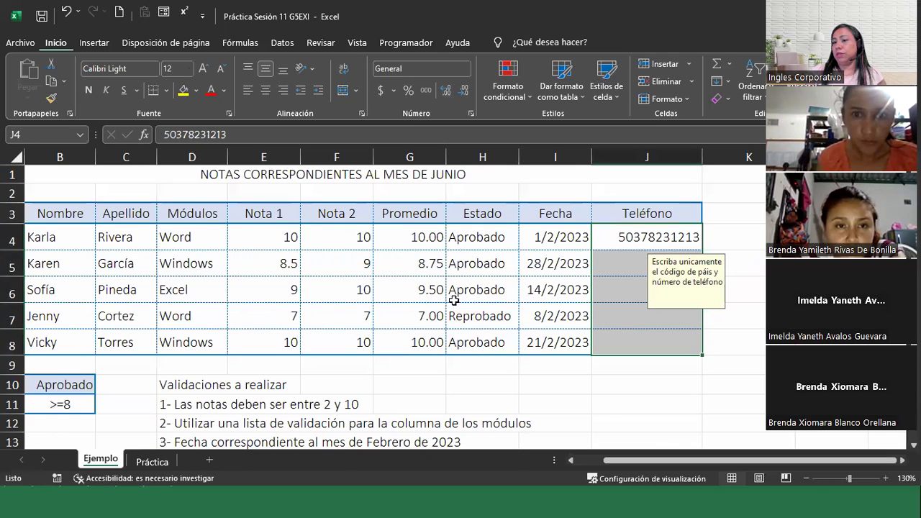
{"action": "left_click", "coordinate": [466, 70]}
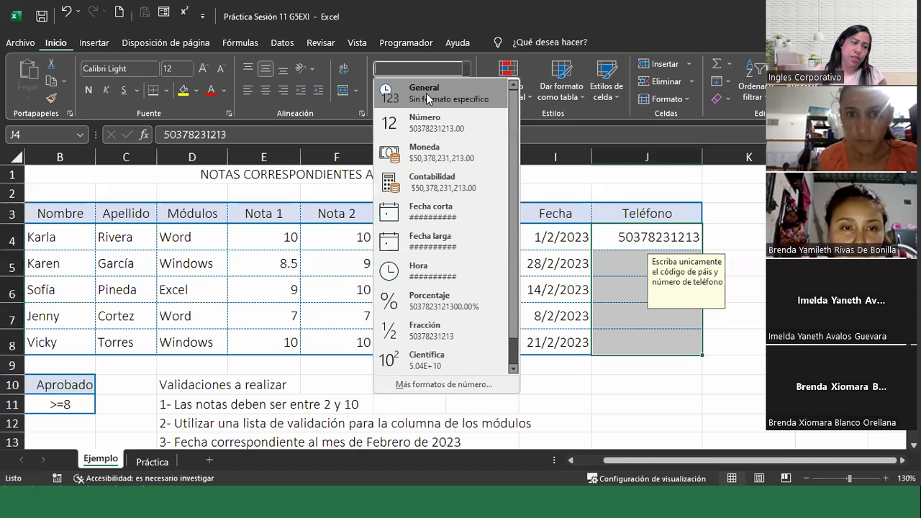
{"action": "left_click", "coordinate": [429, 98]}
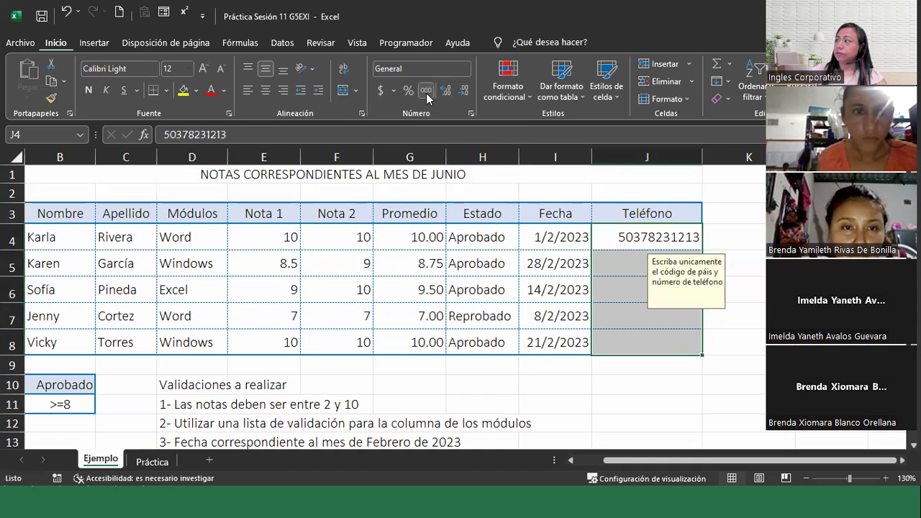
- Step through J5 to J8 and back to check the input message, then reselect J4:J8
{"action": "left_click", "coordinate": [606, 265]}
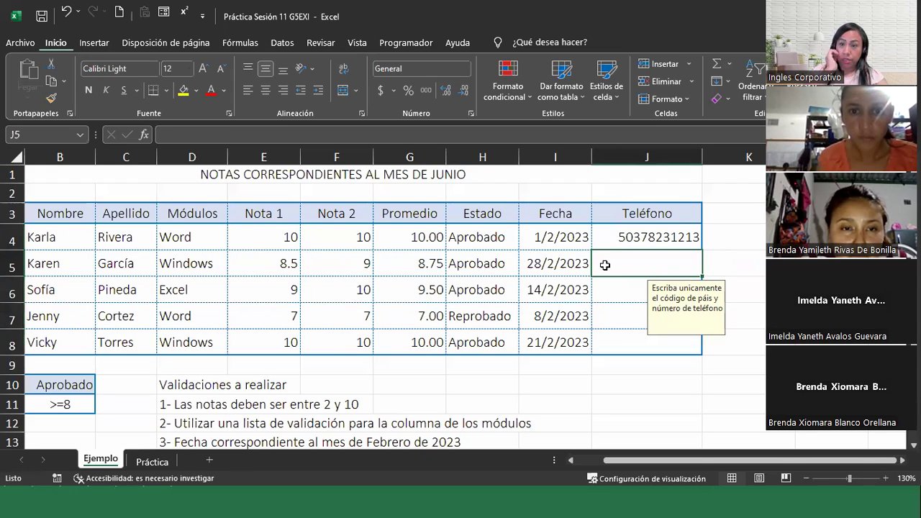
{"action": "left_click", "coordinate": [637, 288]}
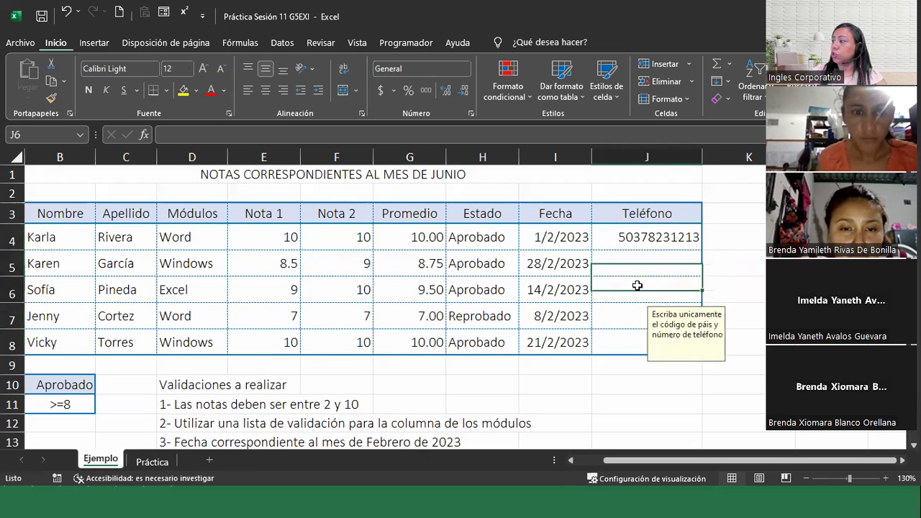
{"action": "left_click", "coordinate": [622, 317]}
{"action": "left_click", "coordinate": [613, 334]}
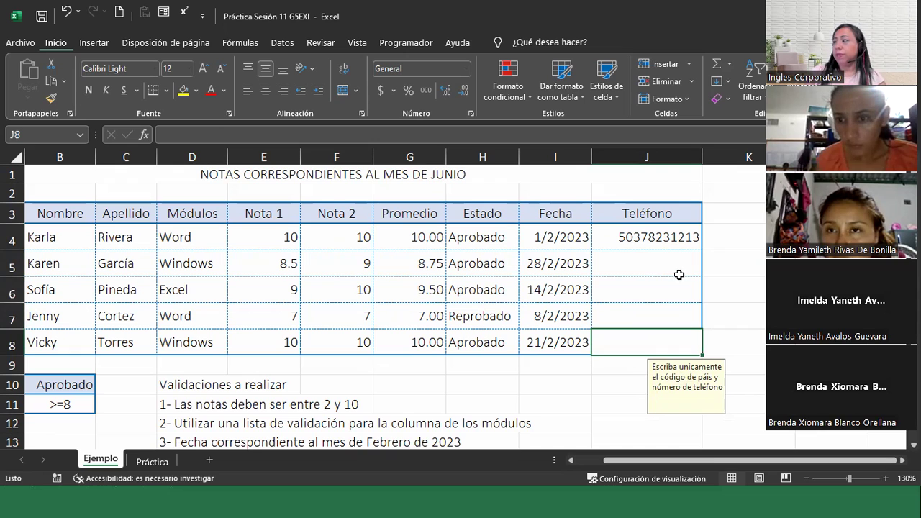
{"action": "left_click", "coordinate": [642, 317]}
{"action": "left_click", "coordinate": [642, 288]}
{"action": "left_click", "coordinate": [642, 263]}
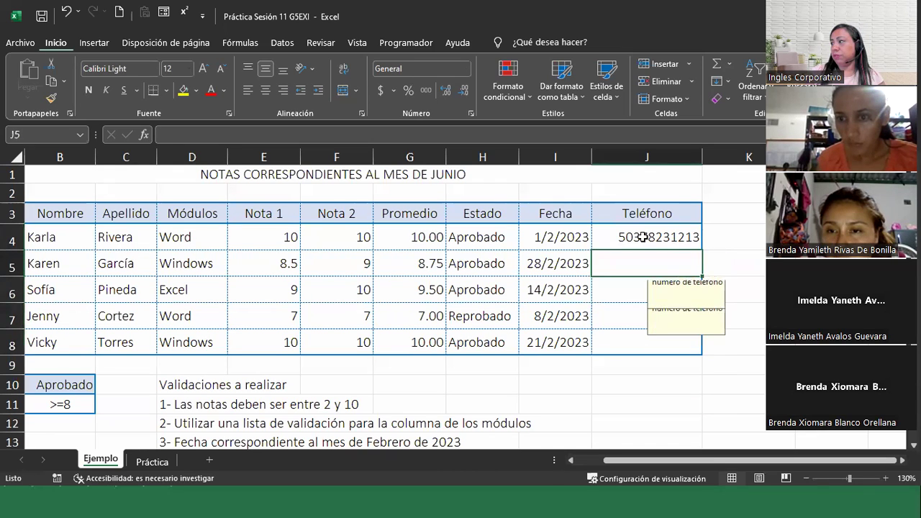
{"action": "left_click", "coordinate": [643, 236]}
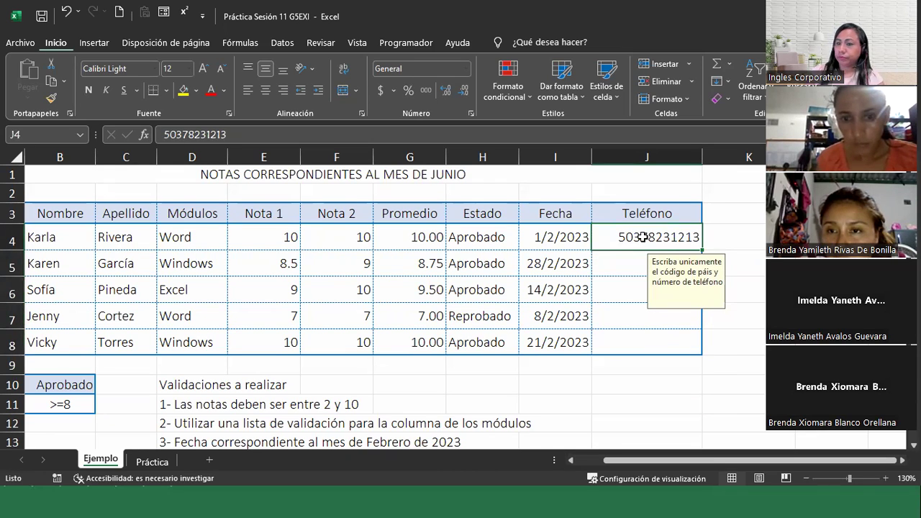
{"action": "left_click_drag", "start_coordinate": [642, 236], "coordinate": [657, 343]}
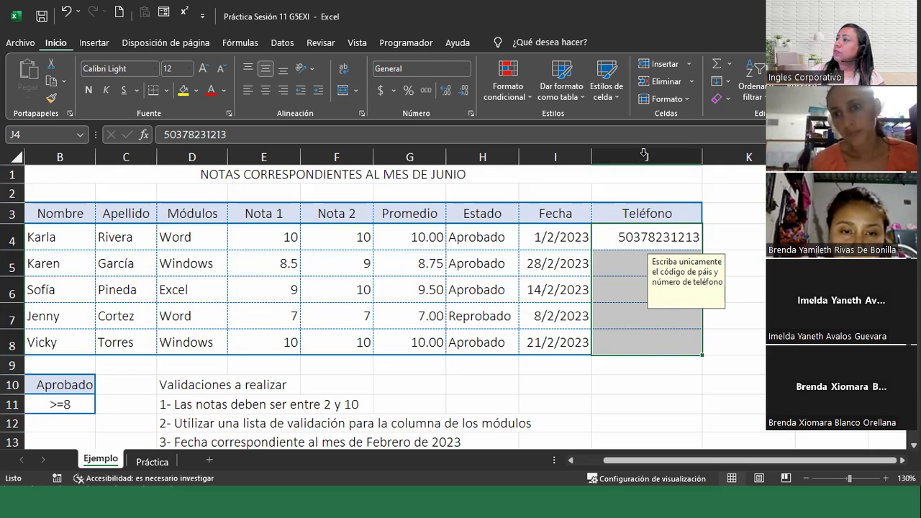
- In Formato de celdas > Personalizada, start typing the (###) #### - #### format code
{"action": "left_click", "coordinate": [470, 114]}
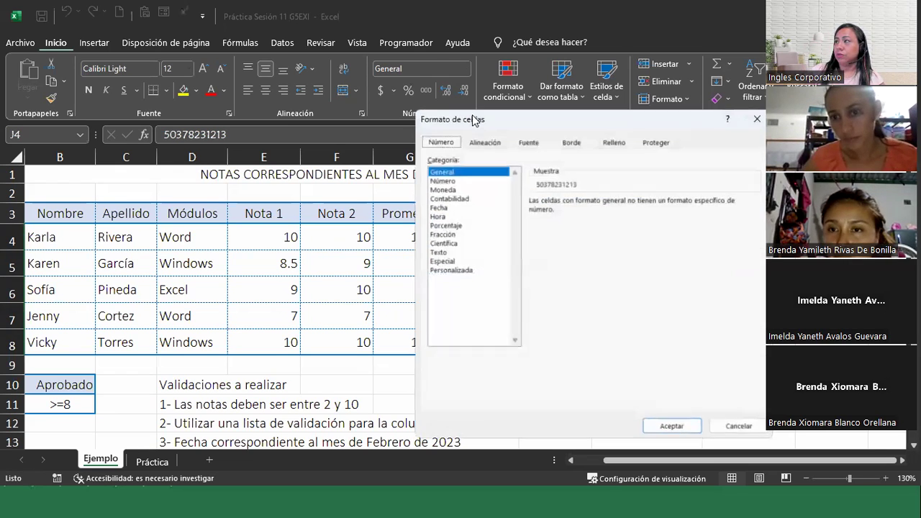
{"action": "left_click", "coordinate": [440, 269]}
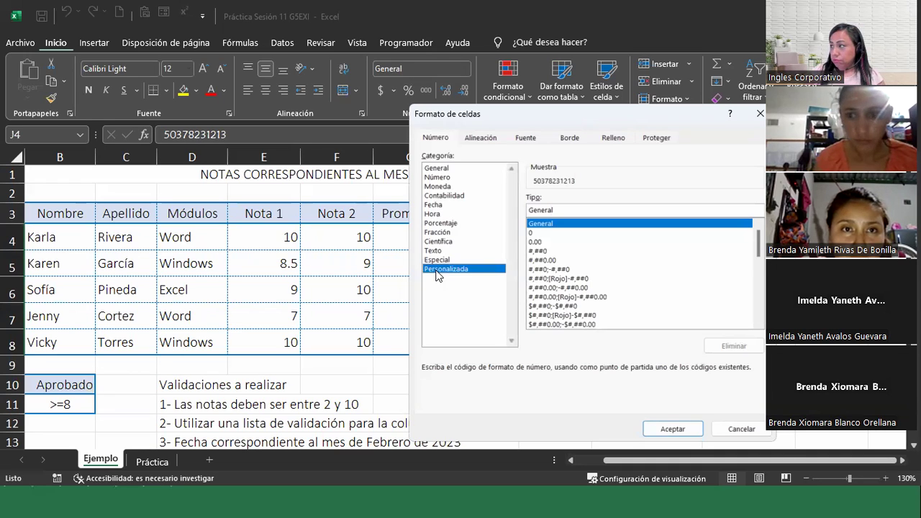
{"action": "double_click", "coordinate": [569, 208]}
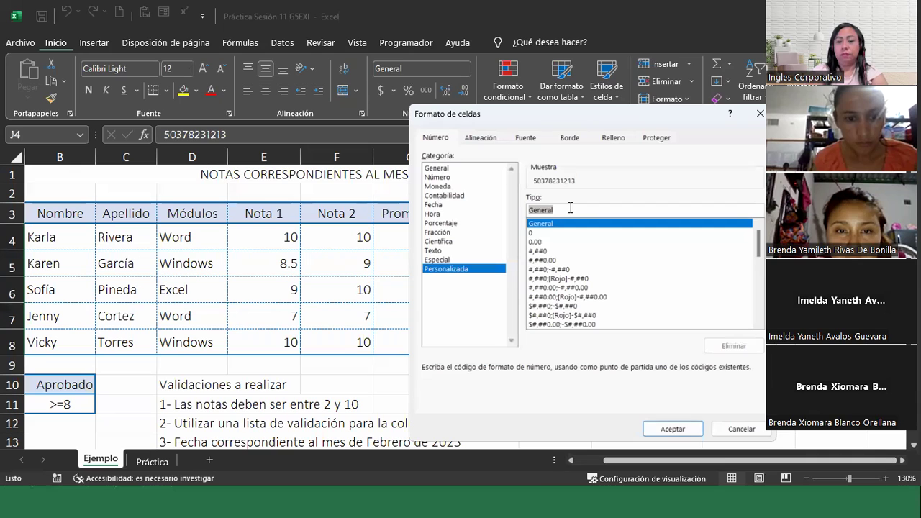
{"action": "type", "text": "("}
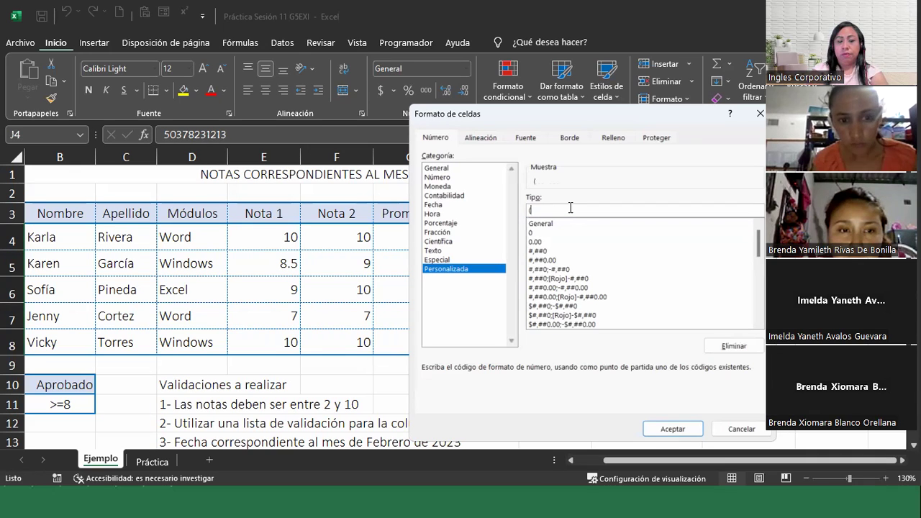
{"action": "type", "text": "###"}
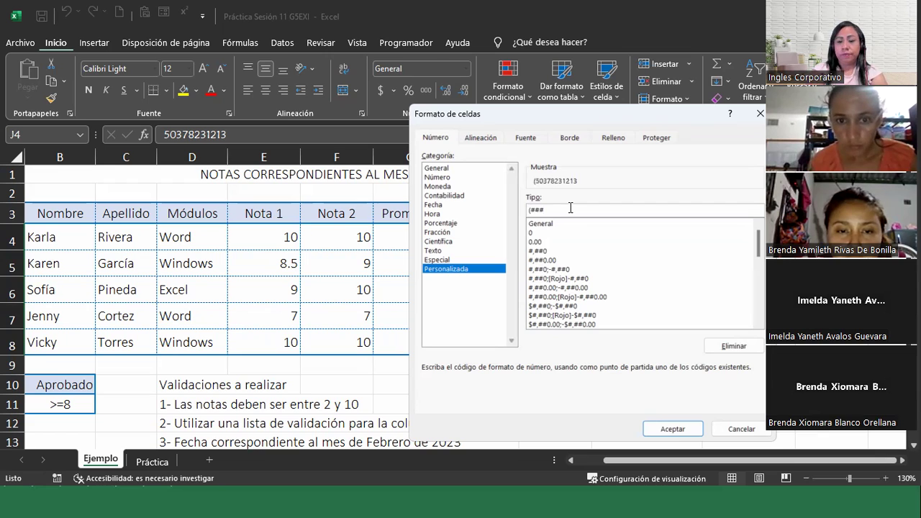
{"action": "type", "text": ")"}
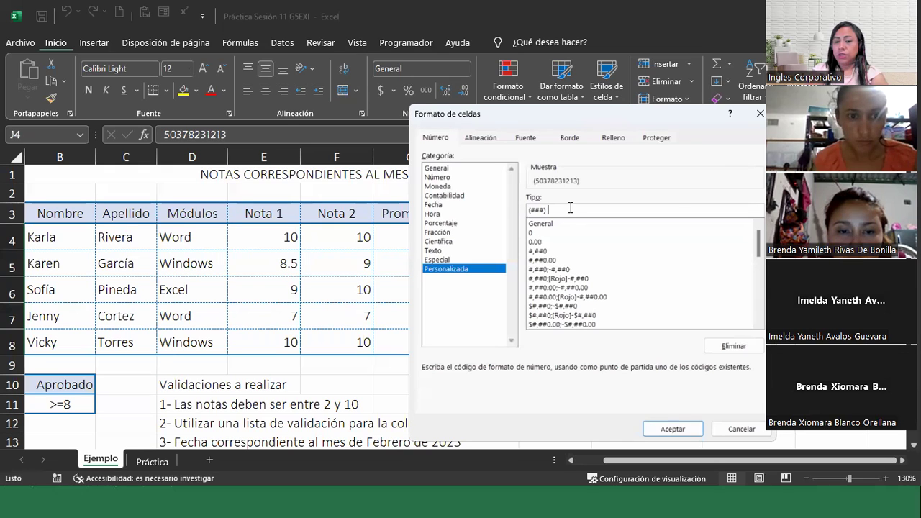
{"action": "type", "text": "#"}
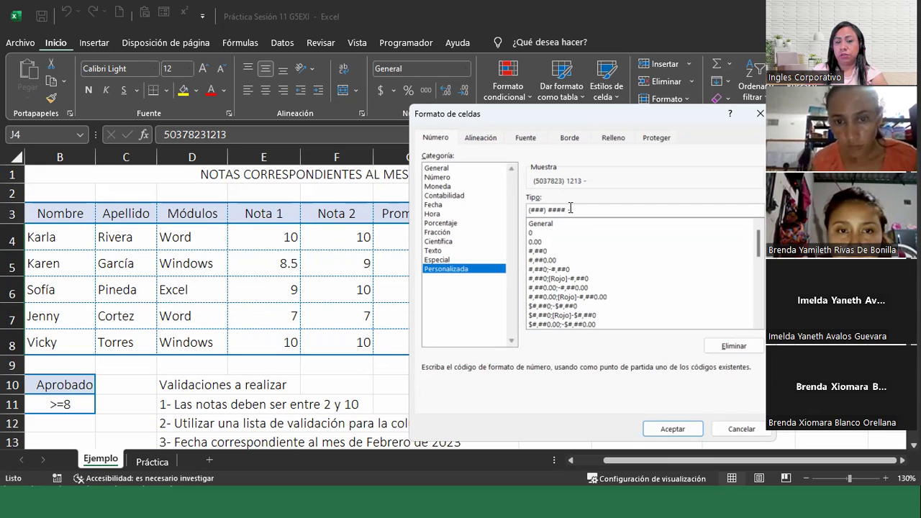
{"action": "type", "text": "####"}
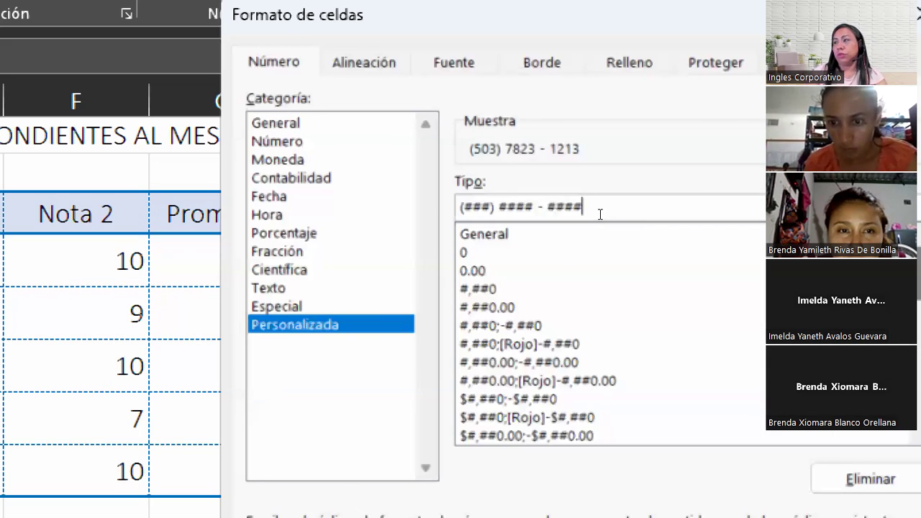
- Check the digit groups of the (###) #### - #### code and confirm with Aceptar
{"action": "left_click", "coordinate": [531, 206]}
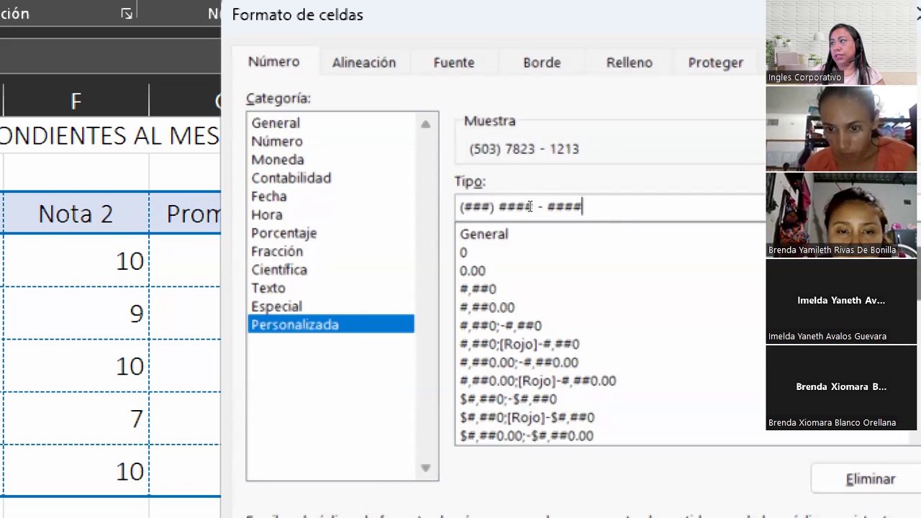
{"action": "left_click_drag", "start_coordinate": [461, 206], "coordinate": [495, 206]}
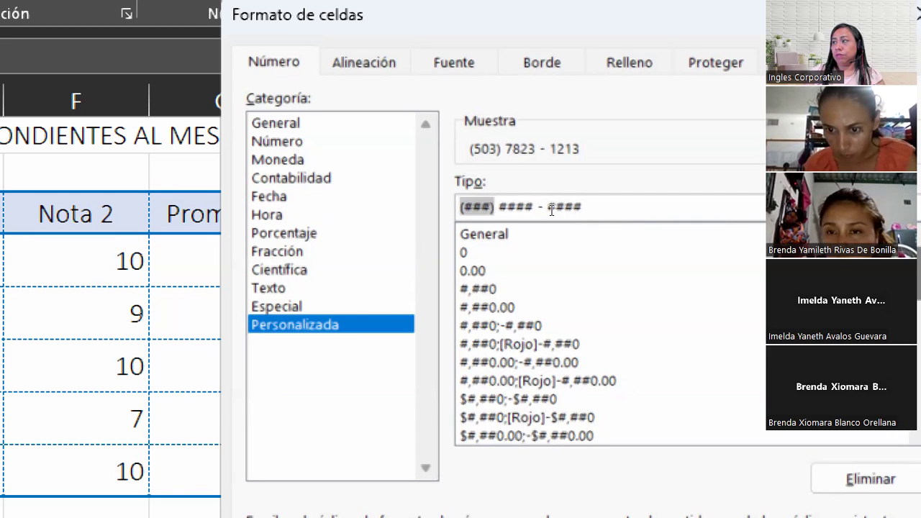
{"action": "key", "text": "Right"}
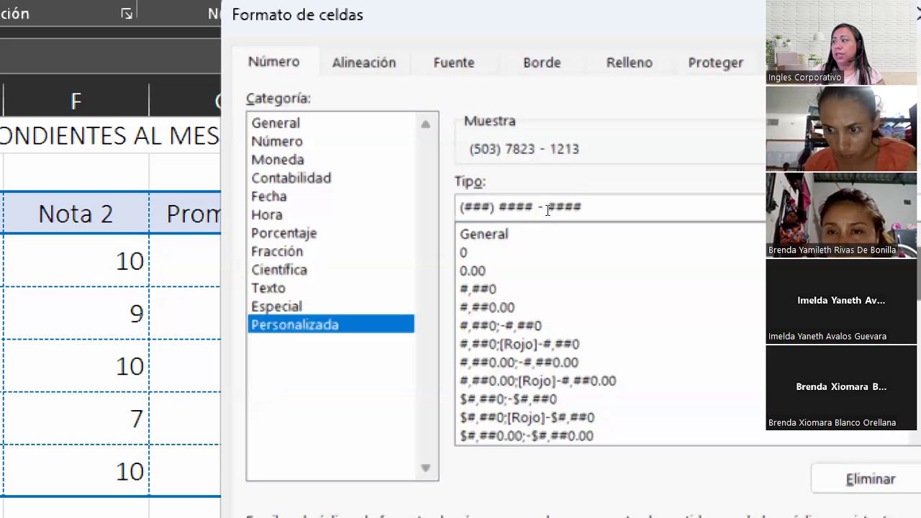
{"action": "key", "text": "Right"}
{"action": "key", "text": "shift+Right"}
{"action": "key", "text": "shift+Right"}
{"action": "key", "text": "shift+Right"}
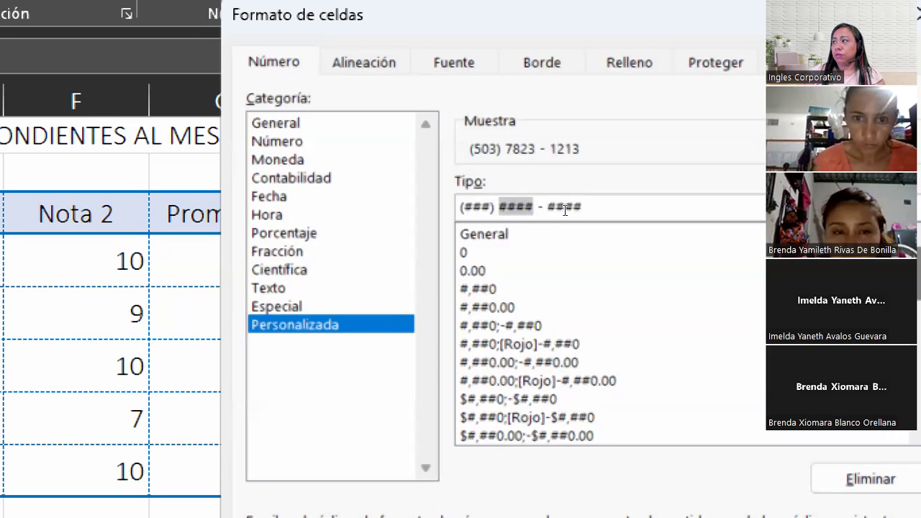
{"action": "key", "text": "Right"}
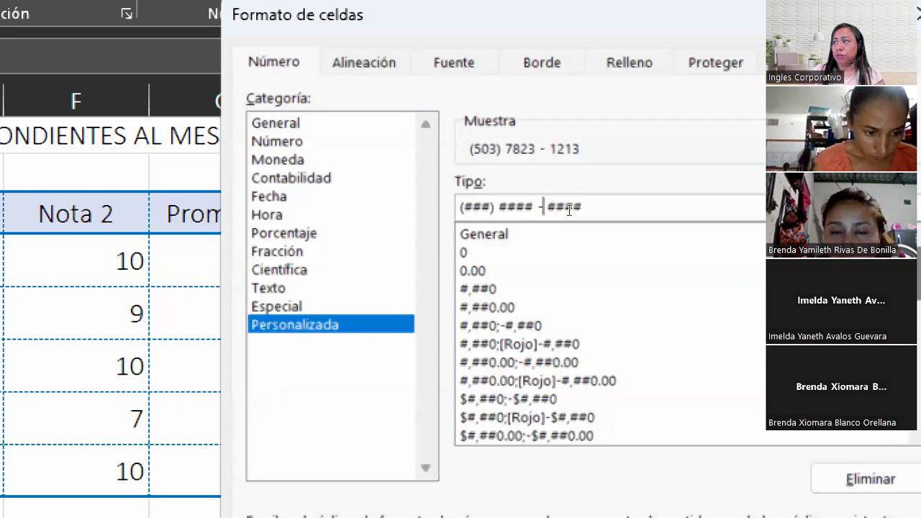
{"action": "key", "text": "Right"}
{"action": "double_click", "coordinate": [590, 210]}
{"action": "left_click", "coordinate": [596, 210]}
{"action": "left_click_drag", "start_coordinate": [596, 211], "coordinate": [576, 208]}
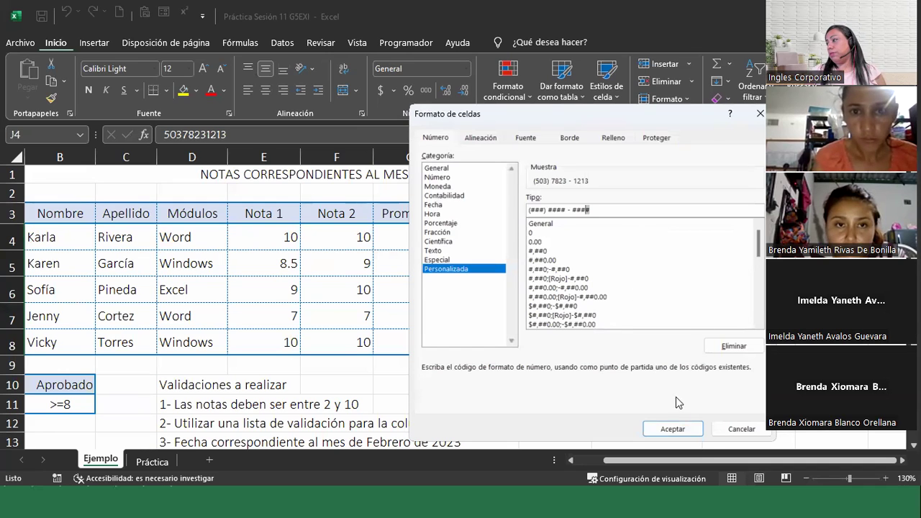
{"action": "left_click", "coordinate": [672, 429]}
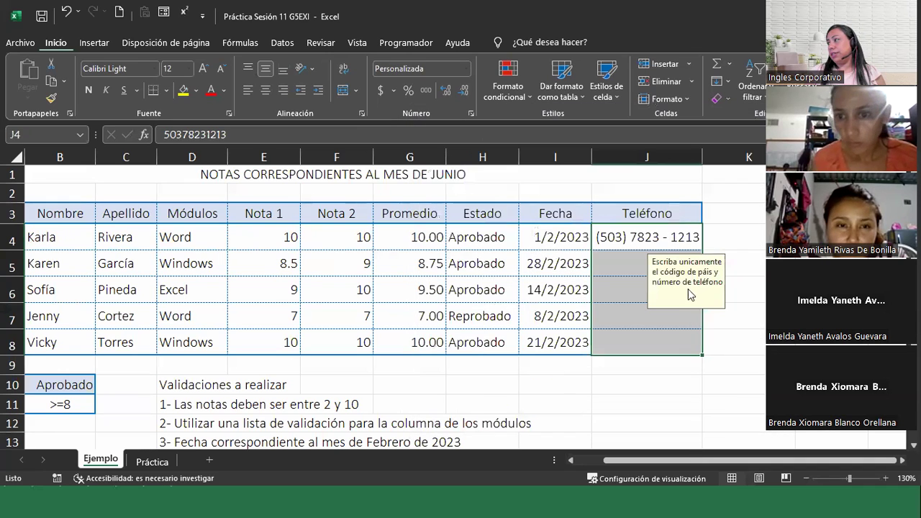
- Enter a digits-only phone number in J5
{"action": "left_click", "coordinate": [619, 253]}
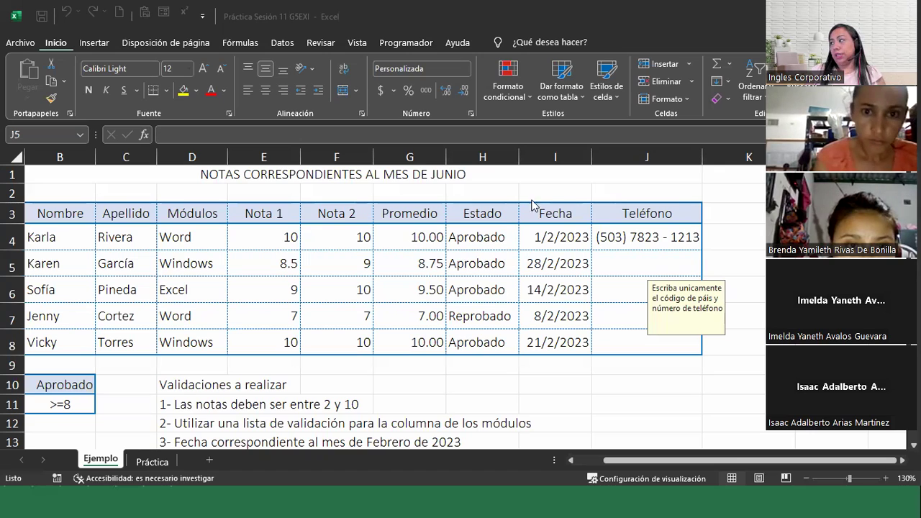
{"action": "left_click", "coordinate": [659, 267]}
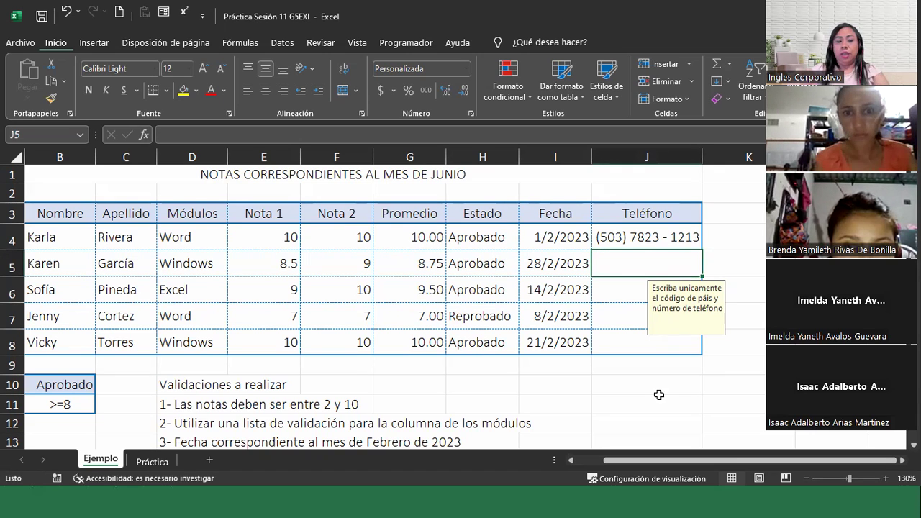
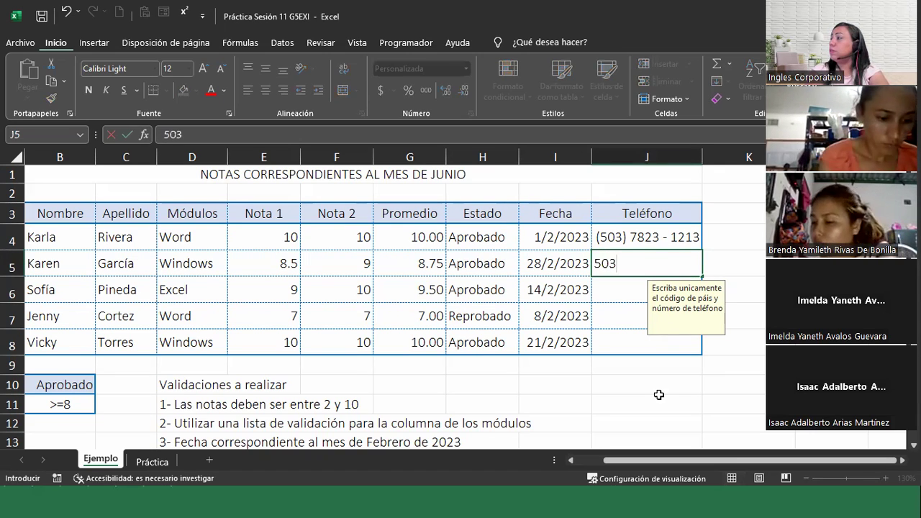
{"action": "key", "text": "Return"}
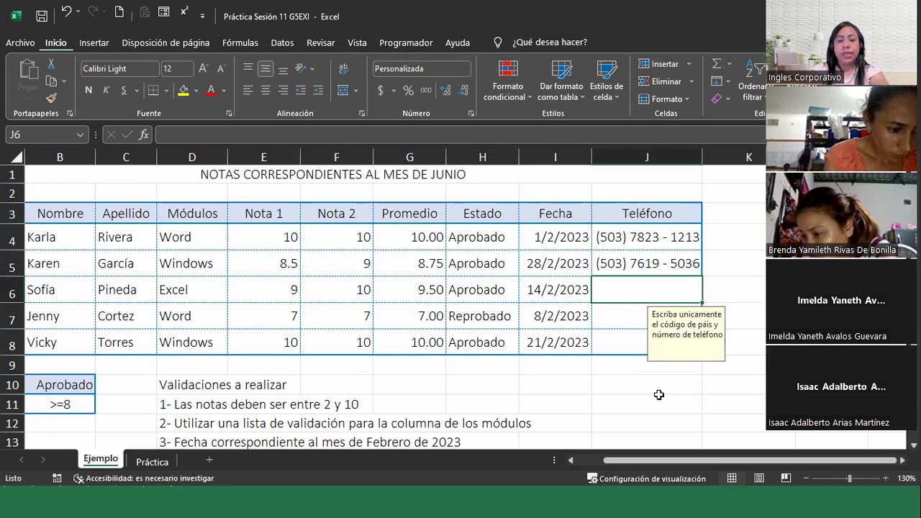
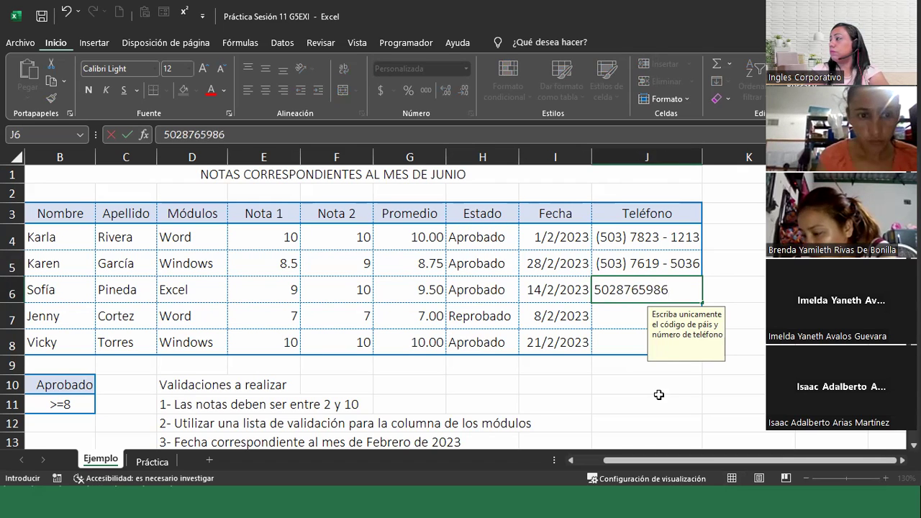
- Try an invalid-length phone number in J6, get rejected, and cancel the entry
{"action": "key", "text": "Return"}
{"action": "key", "text": "Return"}
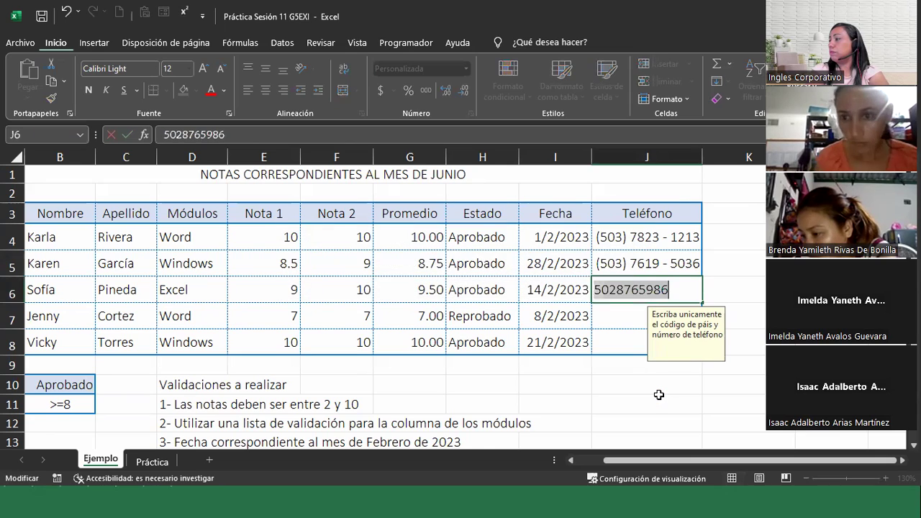
{"action": "key", "text": "End"}
{"action": "key", "text": "BackSpace"}
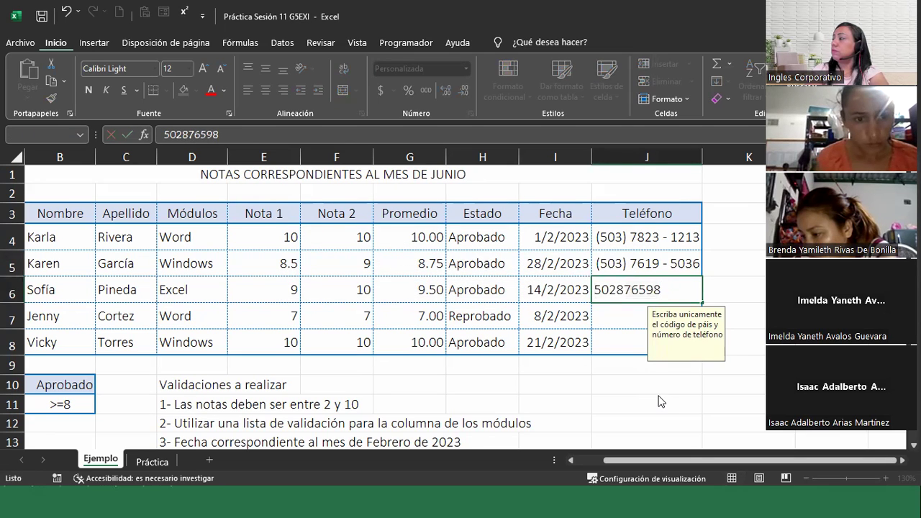
{"action": "key", "text": "Return"}
{"action": "key", "text": "Return"}
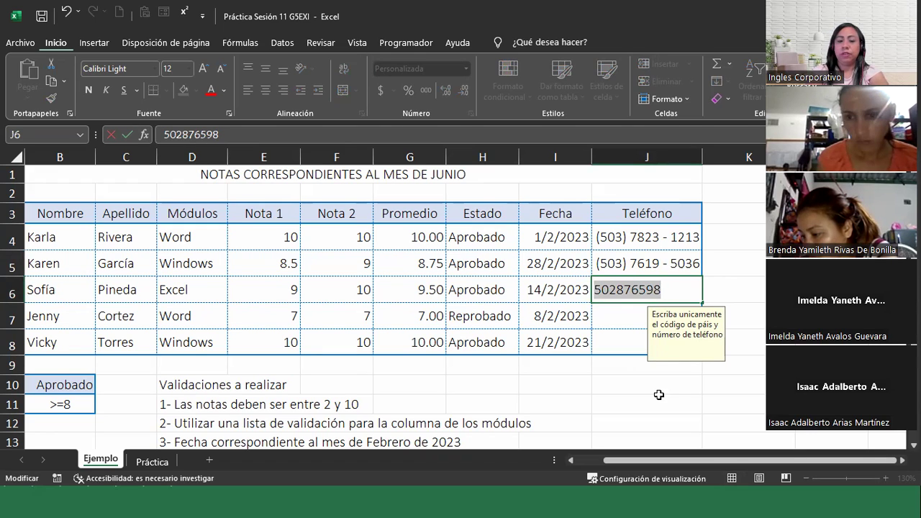
{"action": "type", "text": "43"}
{"action": "key", "text": "Escape"}
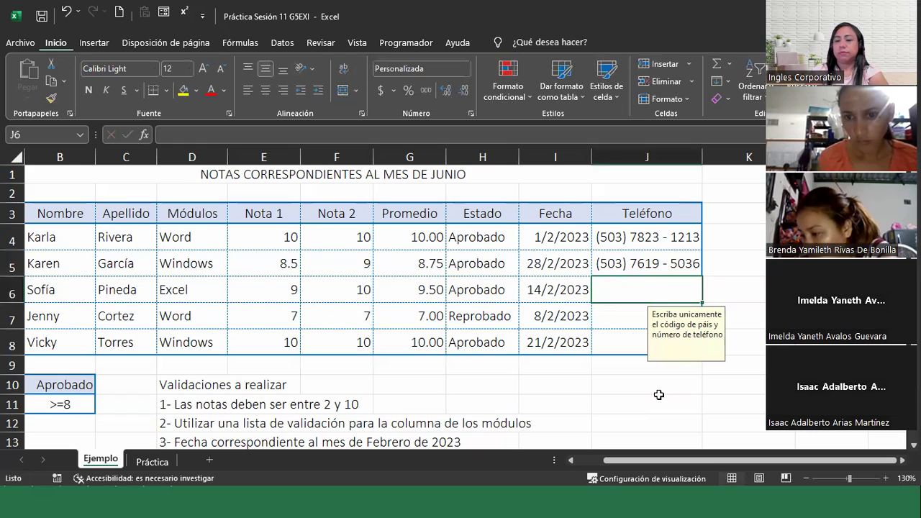
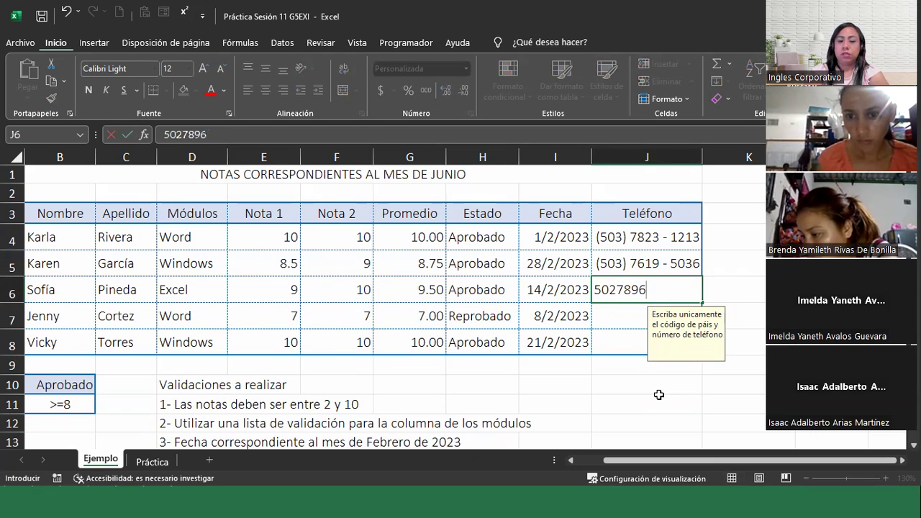
- Enter phone numbers typed with parentheses and dashes in J6 and J7
{"action": "key", "text": "Return"}
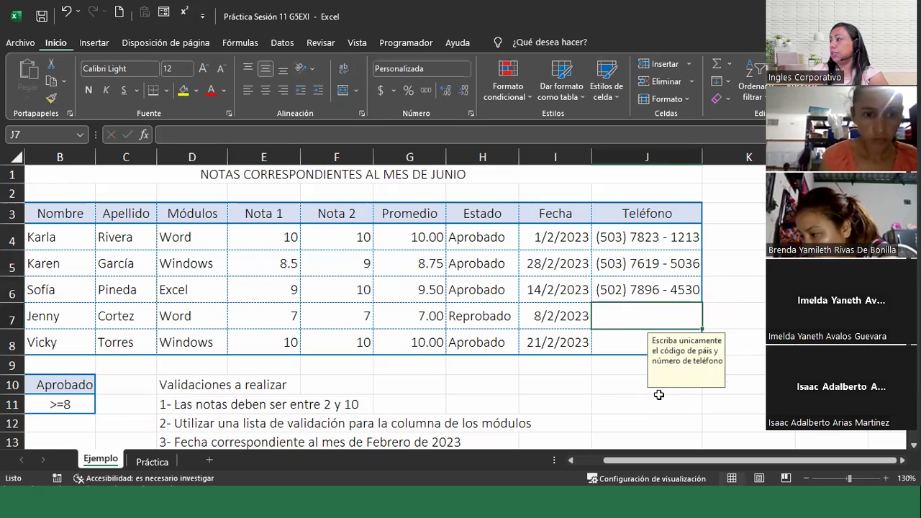
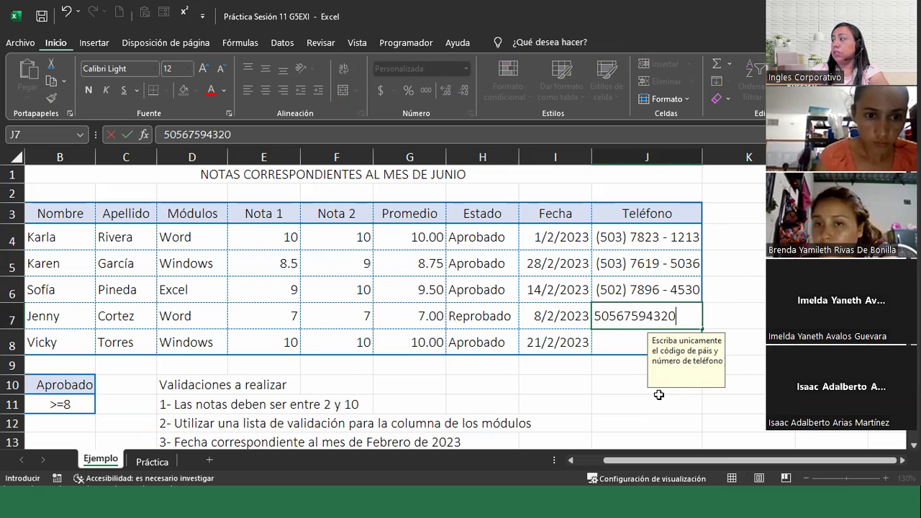
{"action": "key", "text": "Return"}
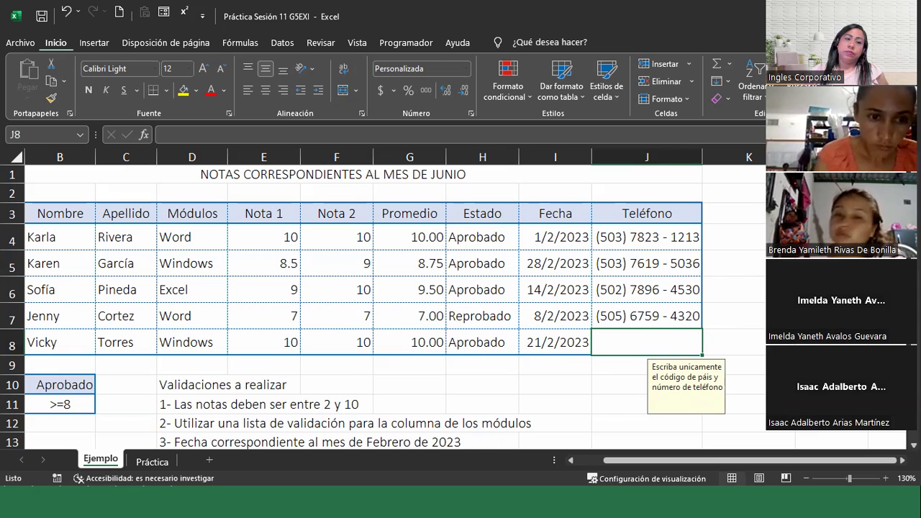
{"action": "key", "text": "alt+Tab"}
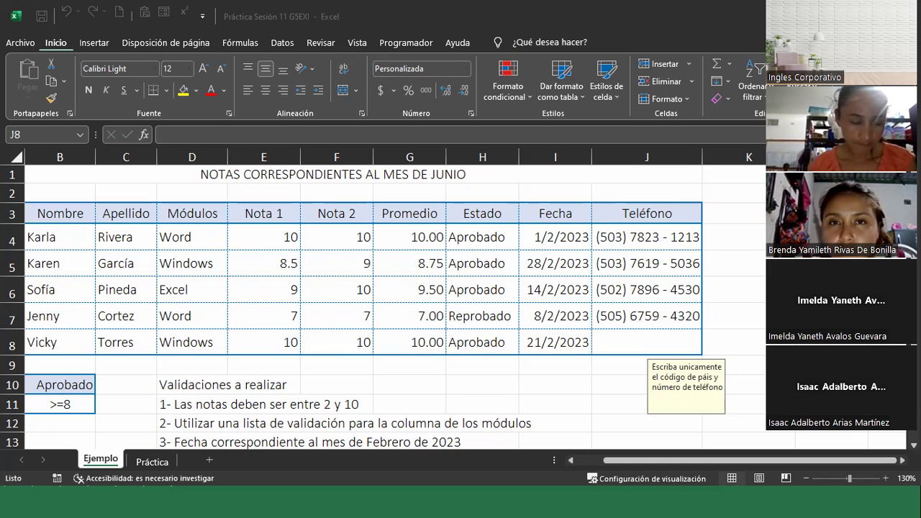
- Switch to the Práctica sheet and zoom out to survey the parts table
{"action": "left_click", "coordinate": [147, 461]}
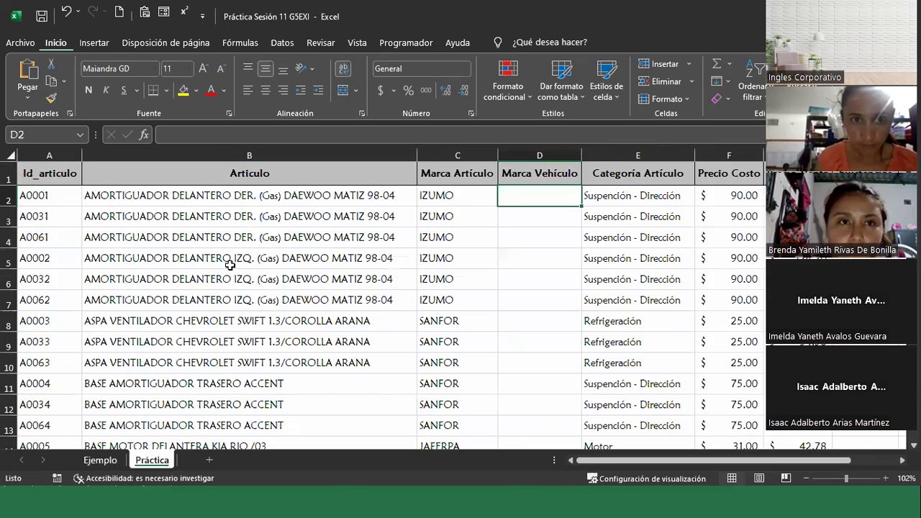
{"action": "left_click", "coordinate": [806, 477]}
{"action": "left_click", "coordinate": [806, 478]}
{"action": "left_click", "coordinate": [806, 478]}
{"action": "left_click", "coordinate": [806, 478]}
{"action": "left_click", "coordinate": [806, 478]}
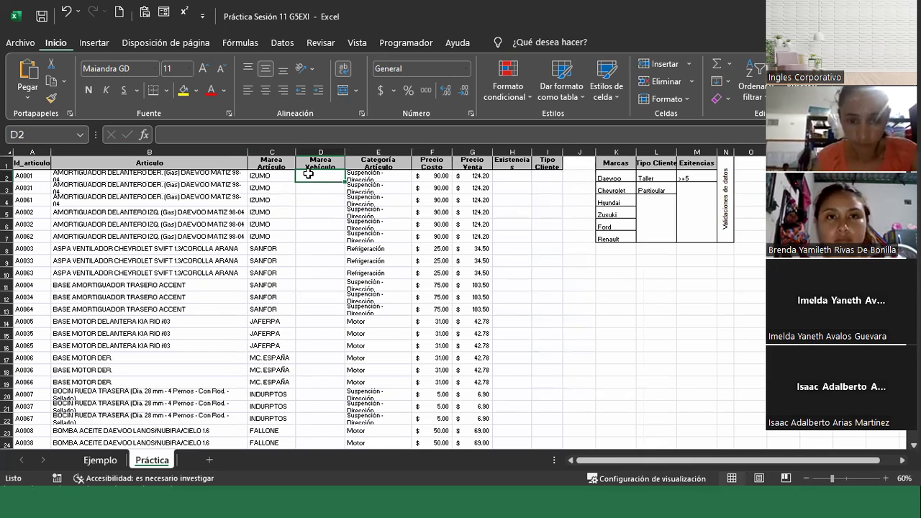
{"action": "scroll", "coordinate": [327, 274], "scroll_direction": "down", "scroll_amount": 6}
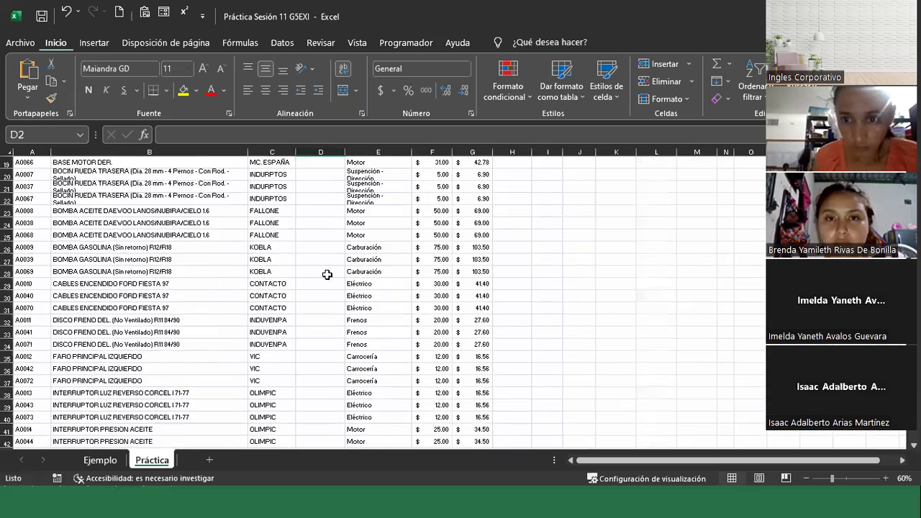
{"action": "scroll", "coordinate": [326, 275], "scroll_direction": "down", "scroll_amount": 6}
{"action": "scroll", "coordinate": [326, 274], "scroll_direction": "down", "scroll_amount": 6}
{"action": "scroll", "coordinate": [326, 274], "scroll_direction": "down", "scroll_amount": 6}
{"action": "scroll", "coordinate": [324, 274], "scroll_direction": "down", "scroll_amount": 6}
{"action": "scroll", "coordinate": [325, 274], "scroll_direction": "up", "scroll_amount": 8}
{"action": "scroll", "coordinate": [325, 274], "scroll_direction": "up", "scroll_amount": 8}
{"action": "scroll", "coordinate": [325, 274], "scroll_direction": "up", "scroll_amount": 8}
{"action": "scroll", "coordinate": [325, 274], "scroll_direction": "up", "scroll_amount": 8}
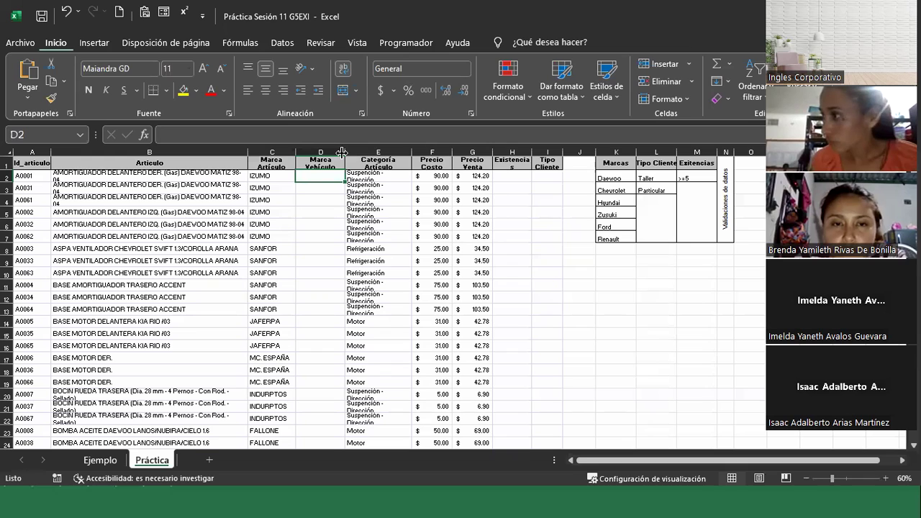
- Inspect the Marcas, Tipo Cliente and Existencias lookup lists in K2:M7, then zoom back in
{"action": "left_click_drag", "start_coordinate": [609, 178], "coordinate": [687, 237]}
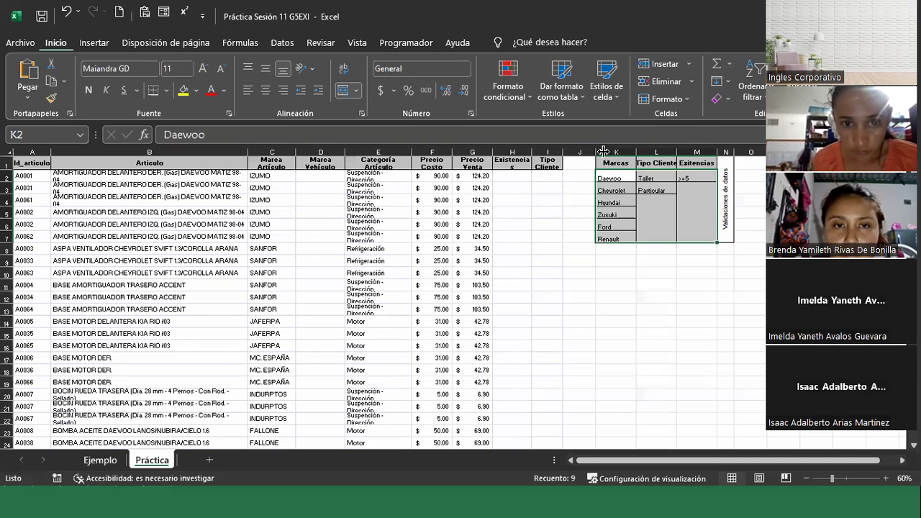
{"action": "left_click", "coordinate": [656, 151]}
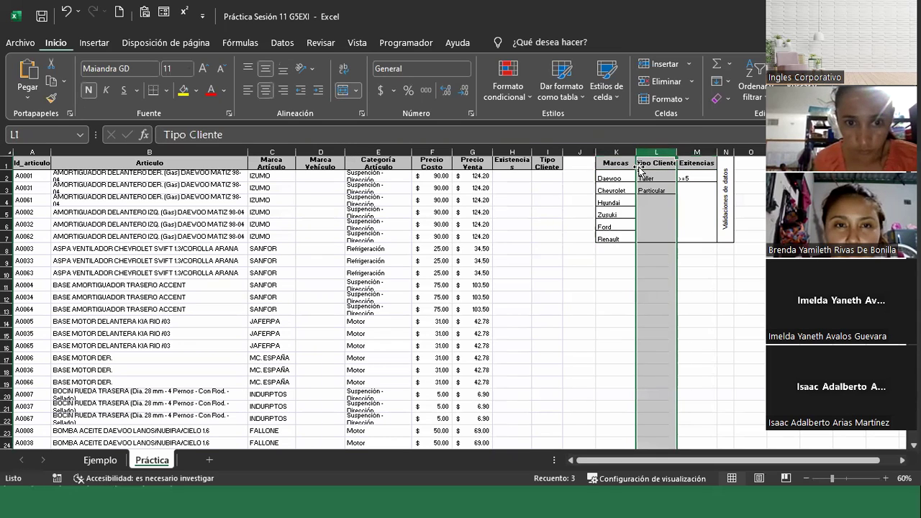
{"action": "left_click", "coordinate": [614, 177]}
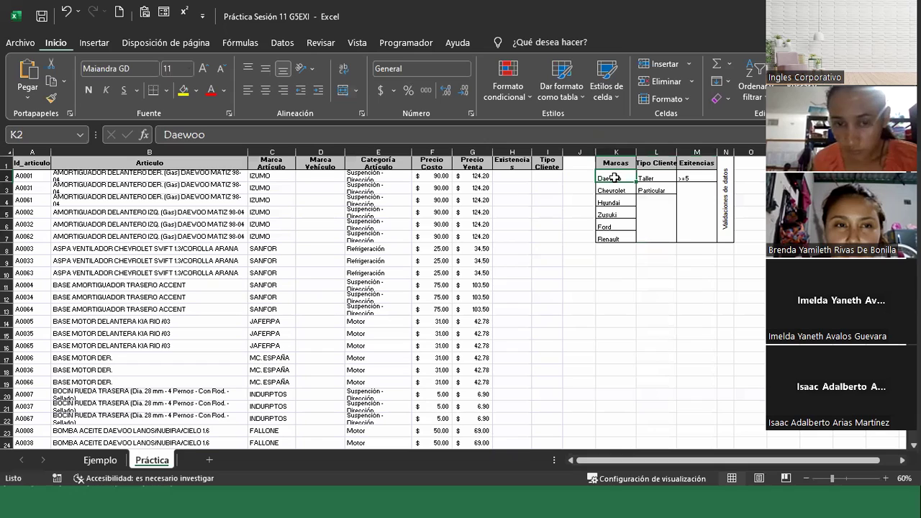
{"action": "left_click", "coordinate": [693, 150]}
{"action": "left_click", "coordinate": [693, 146]}
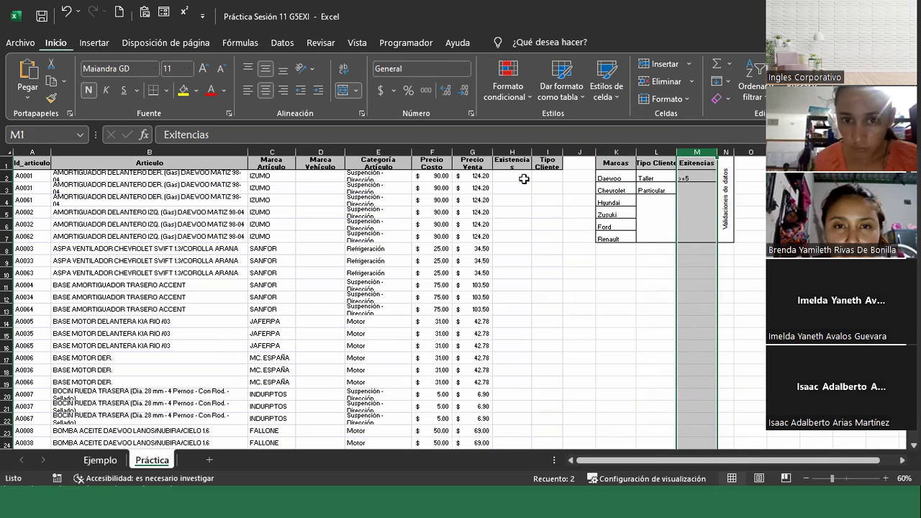
{"action": "left_click", "coordinate": [523, 179]}
{"action": "left_click", "coordinate": [885, 479]}
{"action": "left_click", "coordinate": [885, 478]}
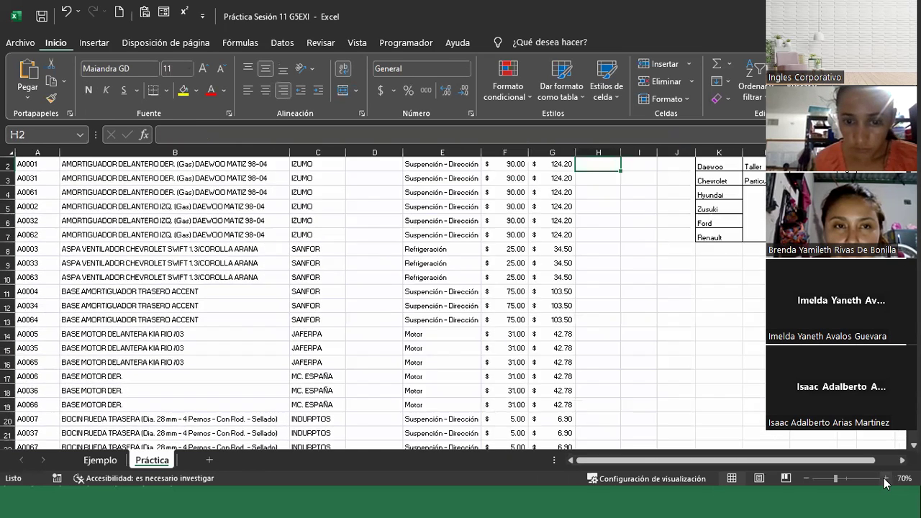
- Review cells D2, F2:G2, H2, I2 and D3, ending on Marca Vehículo D2
{"action": "left_click", "coordinate": [435, 189]}
{"action": "left_click_drag", "start_coordinate": [576, 185], "coordinate": [620, 186]}
{"action": "left_click", "coordinate": [679, 186]}
{"action": "left_click", "coordinate": [733, 186]}
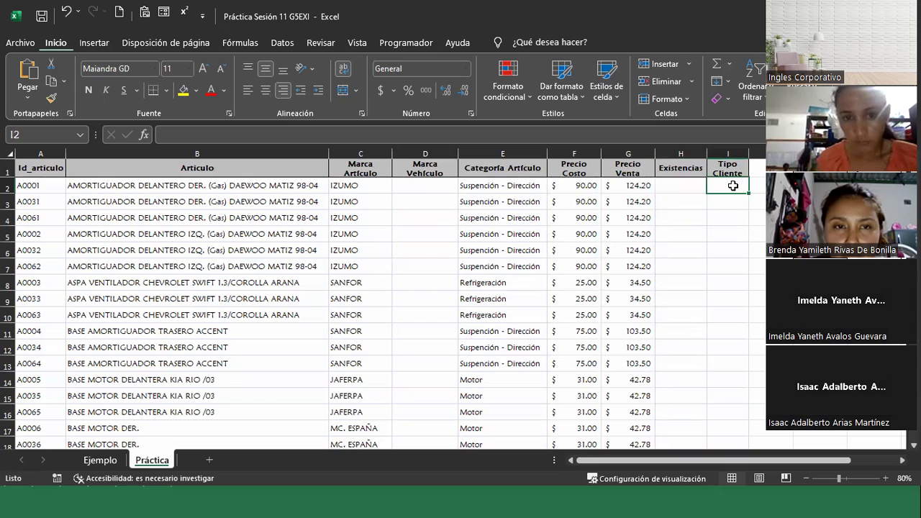
{"action": "left_click", "coordinate": [442, 196]}
{"action": "left_click", "coordinate": [441, 185]}
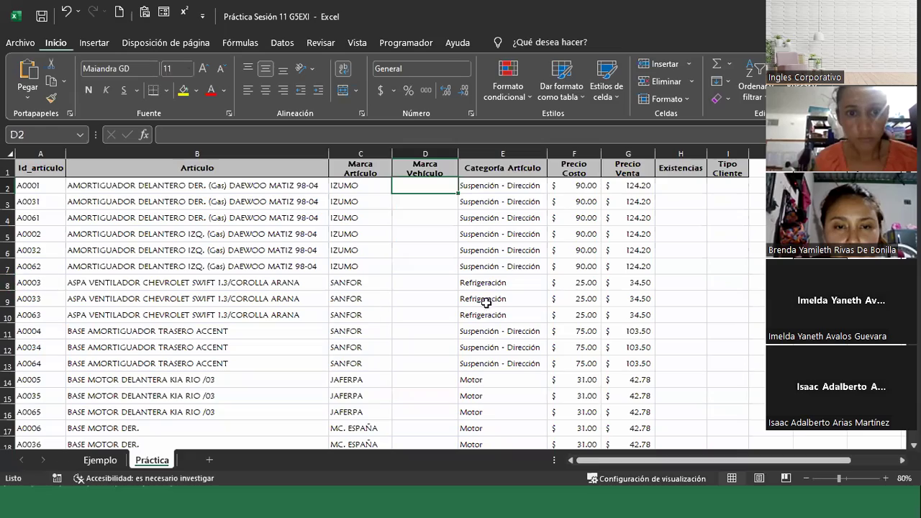
- Select the Marca Vehículo cells and allow only a list sourced from $K$2:$K$7
{"action": "left_click_drag", "start_coordinate": [429, 185], "coordinate": [442, 501]}
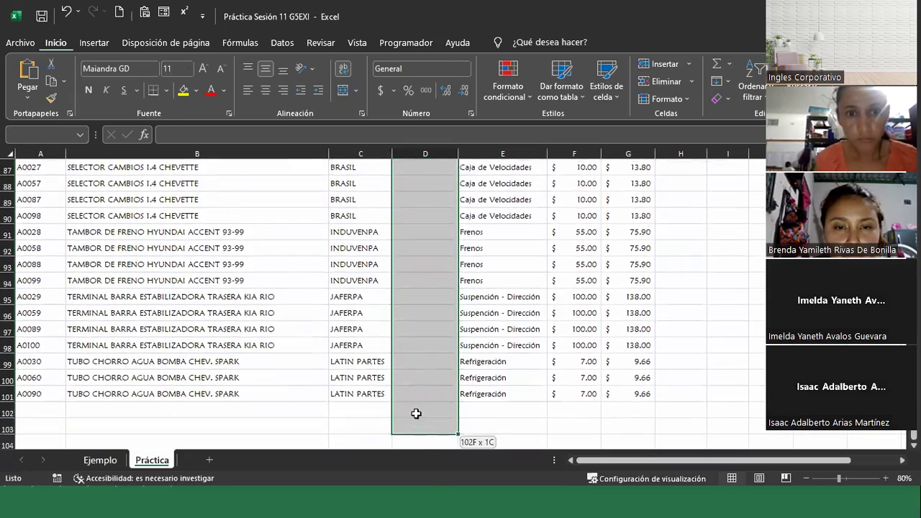
{"action": "left_click_drag", "start_coordinate": [441, 500], "coordinate": [417, 394]}
{"action": "scroll", "coordinate": [539, 357], "scroll_direction": "up", "scroll_amount": 6}
{"action": "scroll", "coordinate": [530, 350], "scroll_direction": "up", "scroll_amount": 5}
{"action": "scroll", "coordinate": [504, 312], "scroll_direction": "up", "scroll_amount": 9}
{"action": "scroll", "coordinate": [427, 257], "scroll_direction": "up", "scroll_amount": 9}
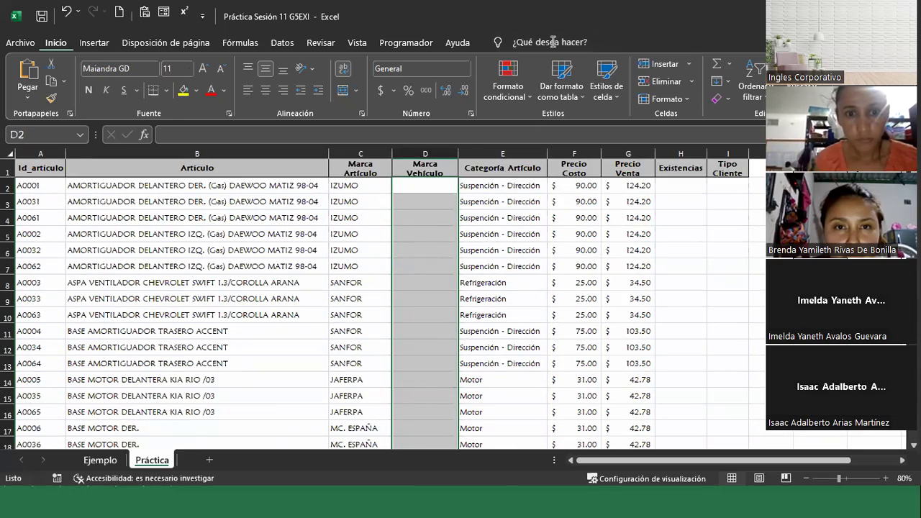
{"action": "left_click", "coordinate": [281, 42]}
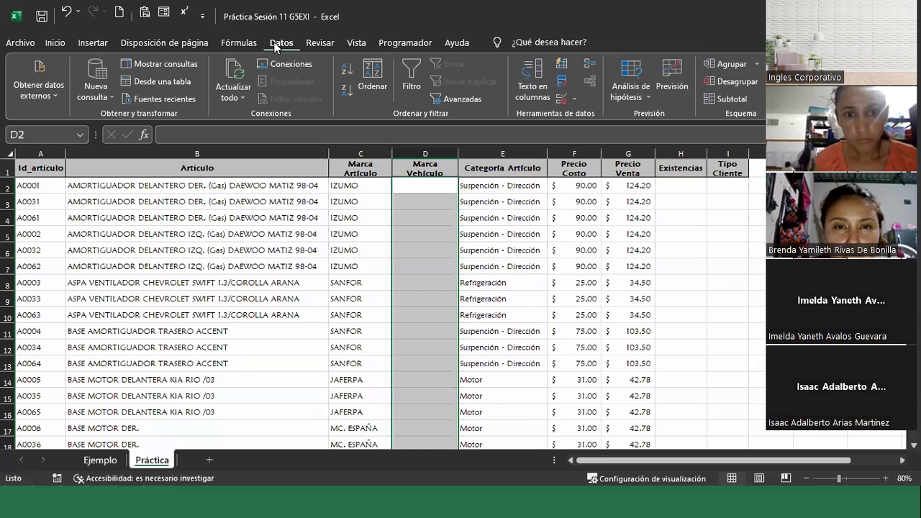
{"action": "left_click", "coordinate": [560, 101]}
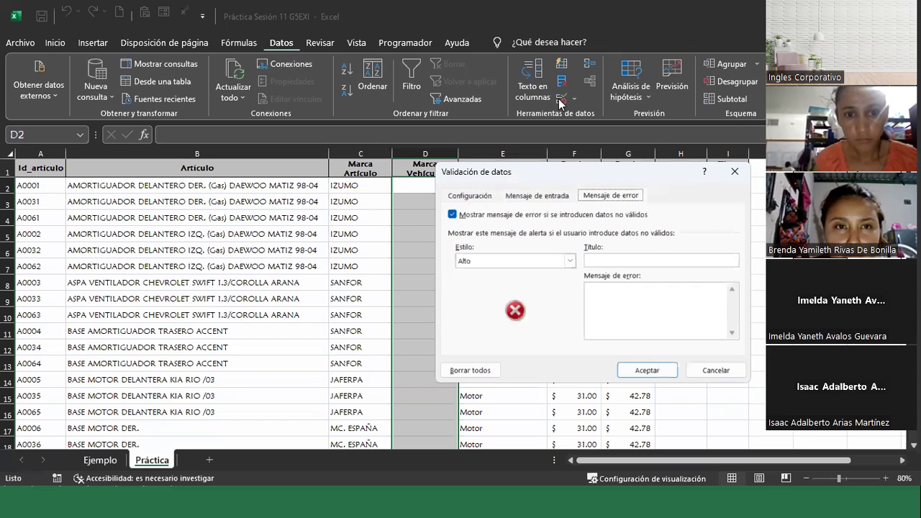
{"action": "left_click", "coordinate": [469, 195]}
{"action": "left_click", "coordinate": [498, 242]}
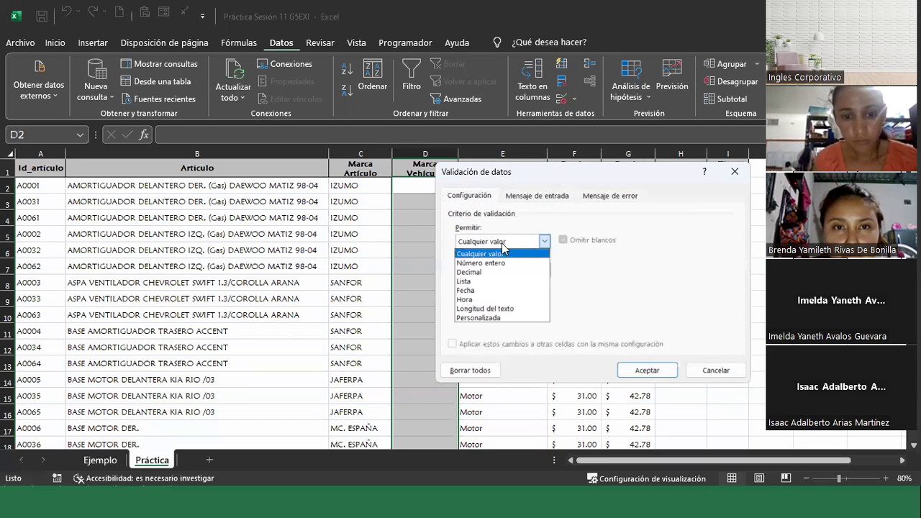
{"action": "left_click", "coordinate": [478, 283]}
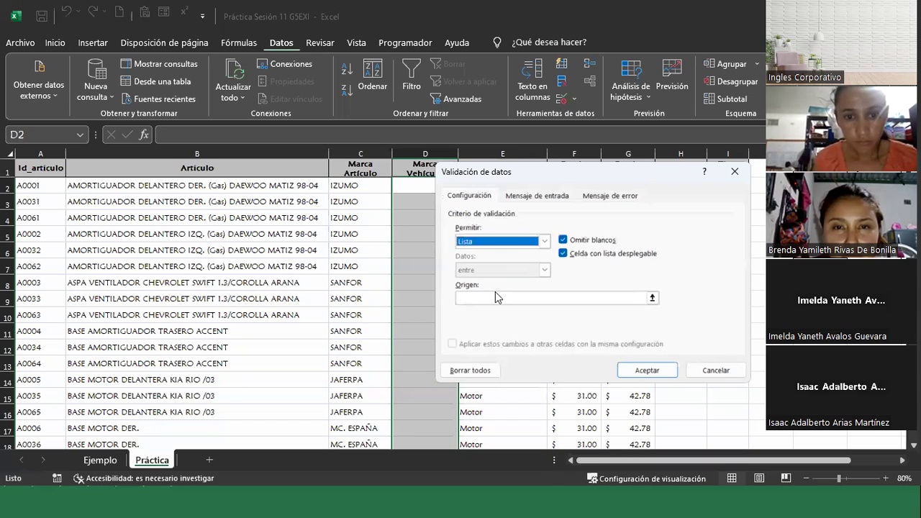
{"action": "left_click", "coordinate": [495, 297]}
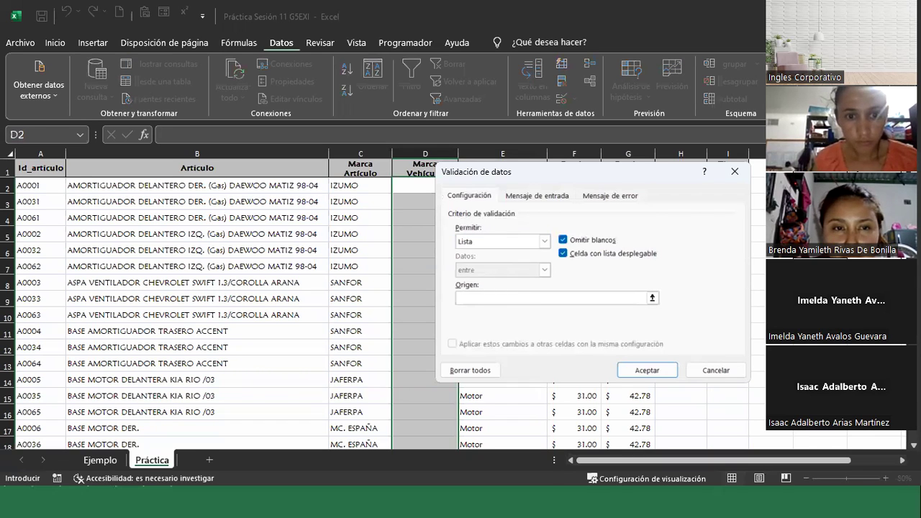
{"action": "left_click_drag", "start_coordinate": [816, 185], "coordinate": [817, 266]}
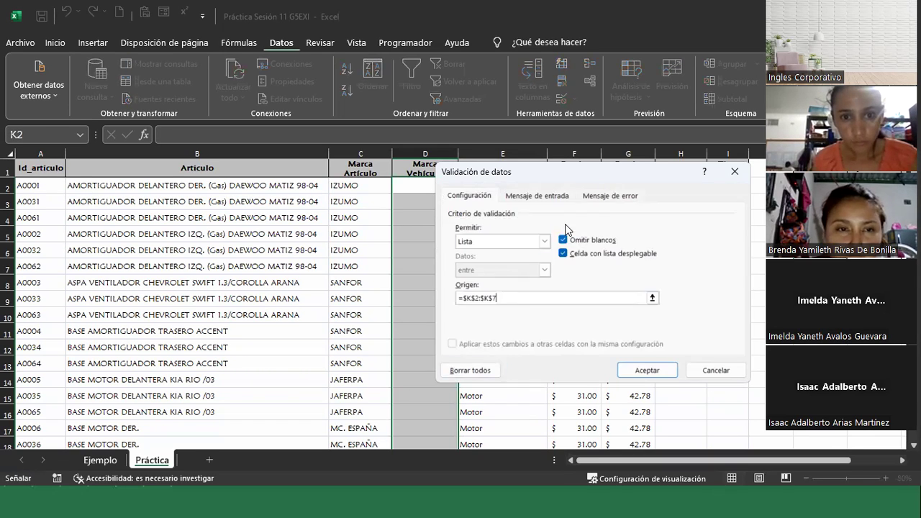
- Add the input message 'Seleccione una marca de la lista'
{"action": "left_click", "coordinate": [553, 196]}
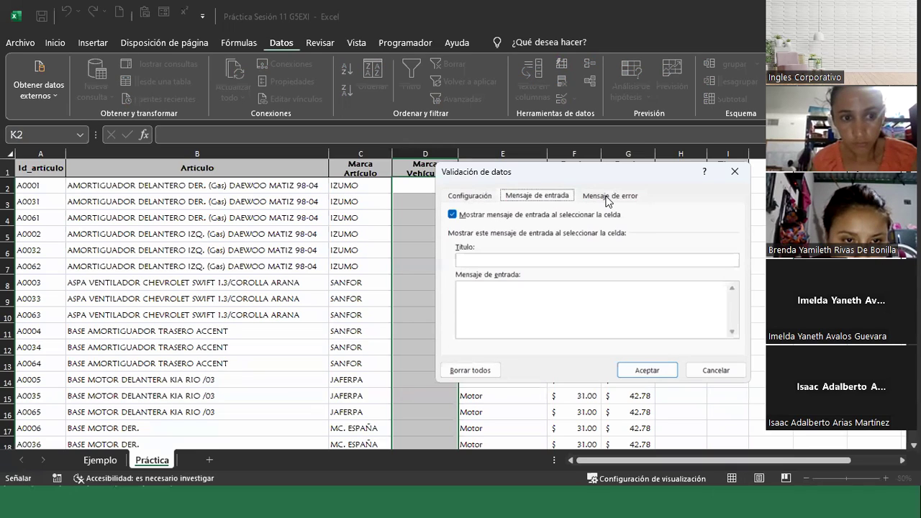
{"action": "left_click", "coordinate": [534, 298]}
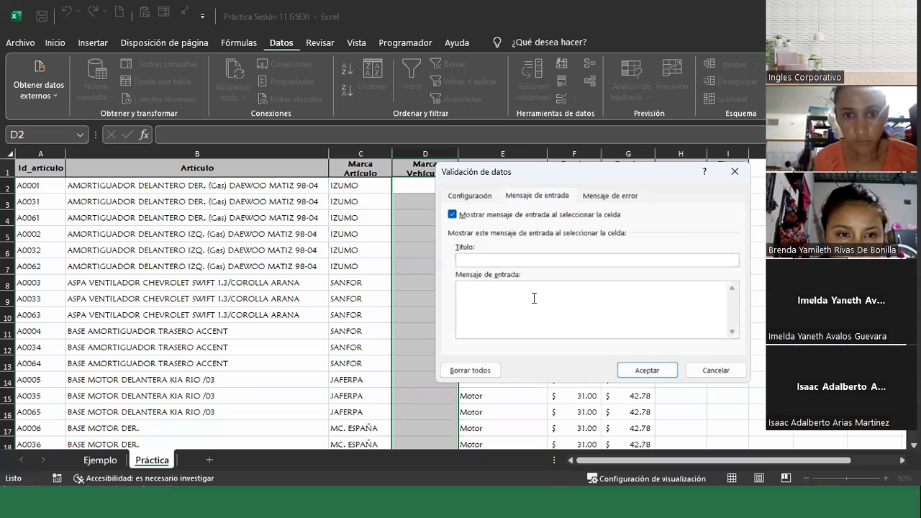
{"action": "type", "text": "Seleccione una marca de la lis"}
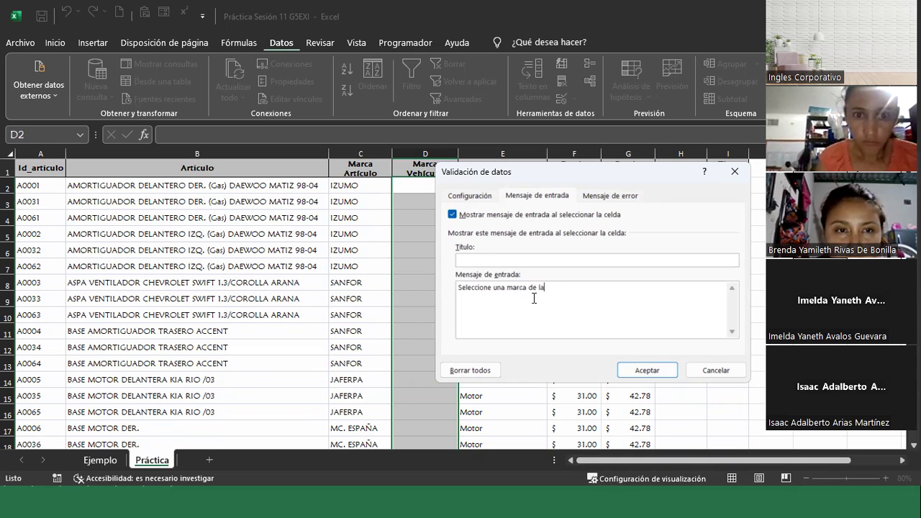
{"action": "type", "text": "ta"}
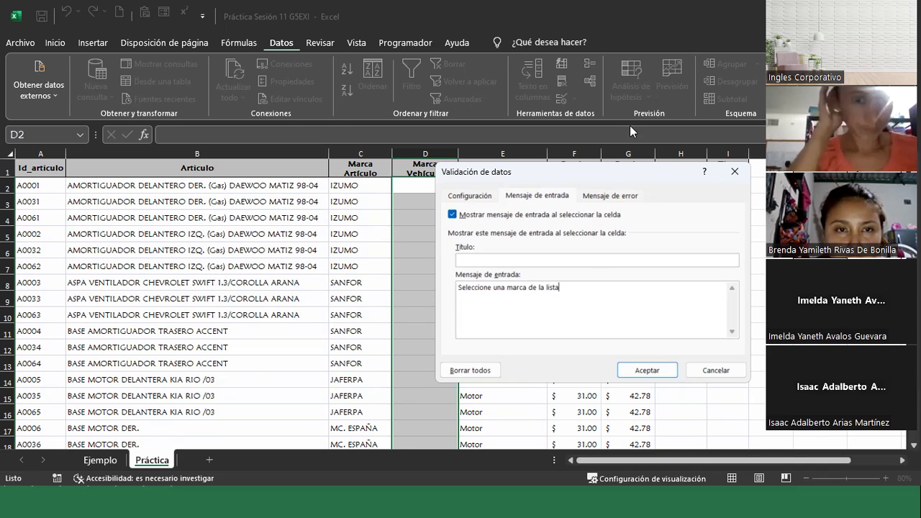
{"action": "left_click", "coordinate": [609, 195]}
- Add a 'Marca no encontrada' error alert saying approved brands are those in the list, then apply the rule
{"action": "left_click", "coordinate": [614, 260]}
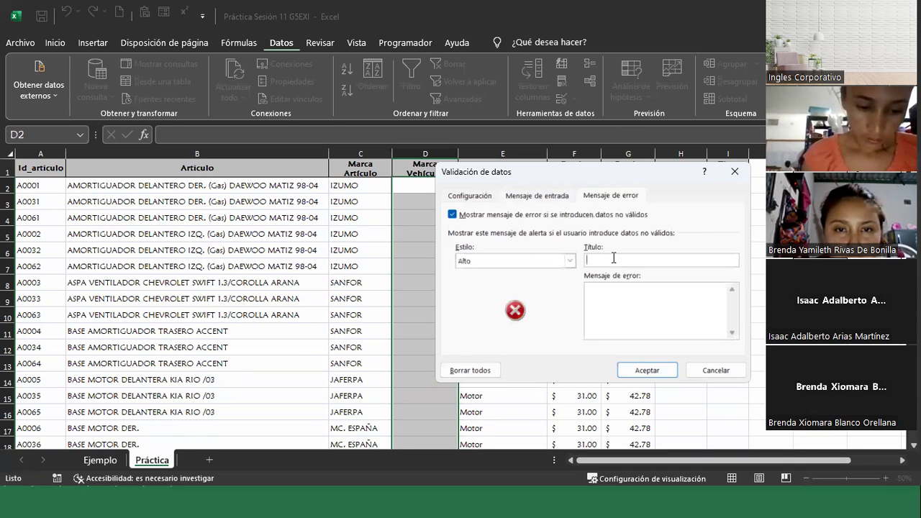
{"action": "type", "text": "Marca no encontrada"}
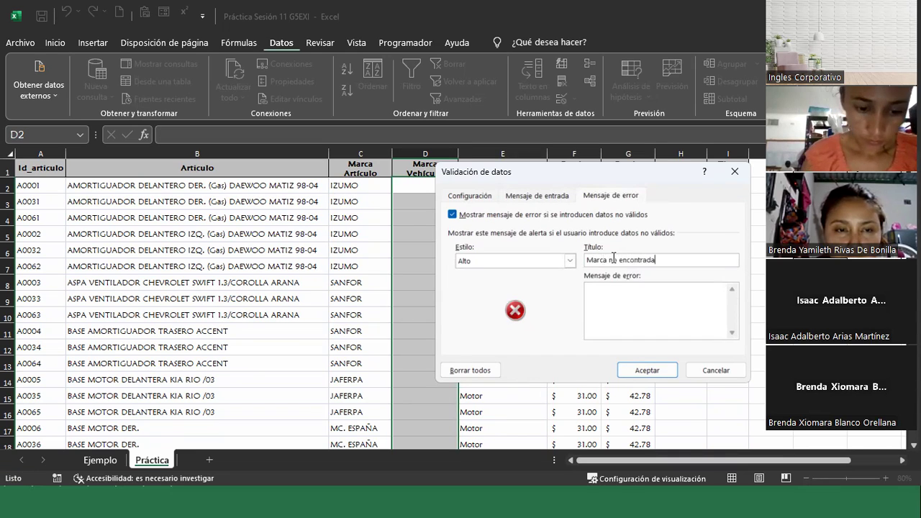
{"action": "left_click", "coordinate": [619, 321]}
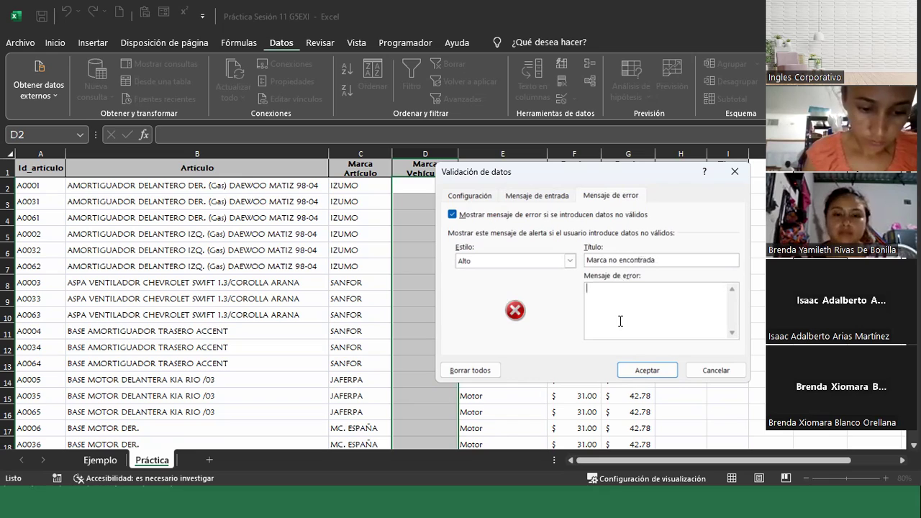
{"action": "type", "text": "D"}
{"action": "key", "text": "BackSpace"}
{"action": "type", "text": "Solo las"}
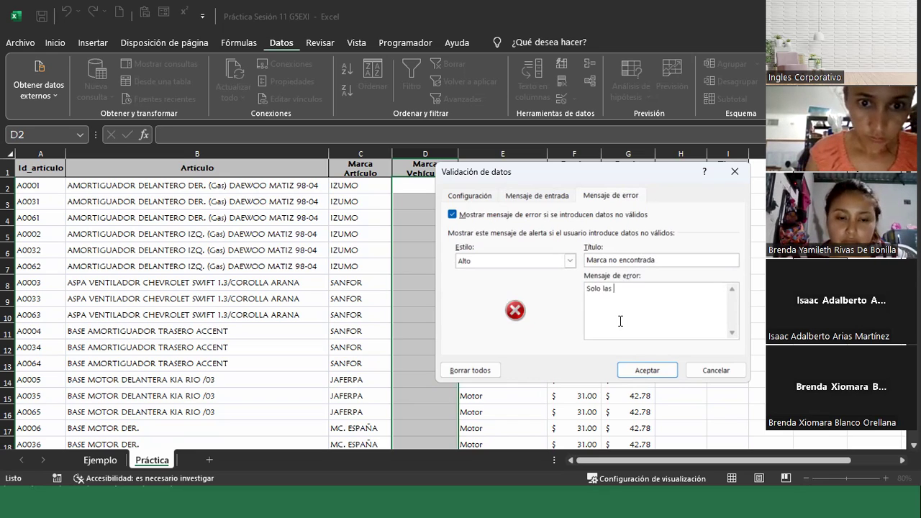
{"action": "key", "text": "BackSpace"}
{"action": "key", "text": "BackSpace"}
{"action": "key", "text": "BackSpace"}
{"action": "type", "text": "s marcas aprobadas son las que estan en"}
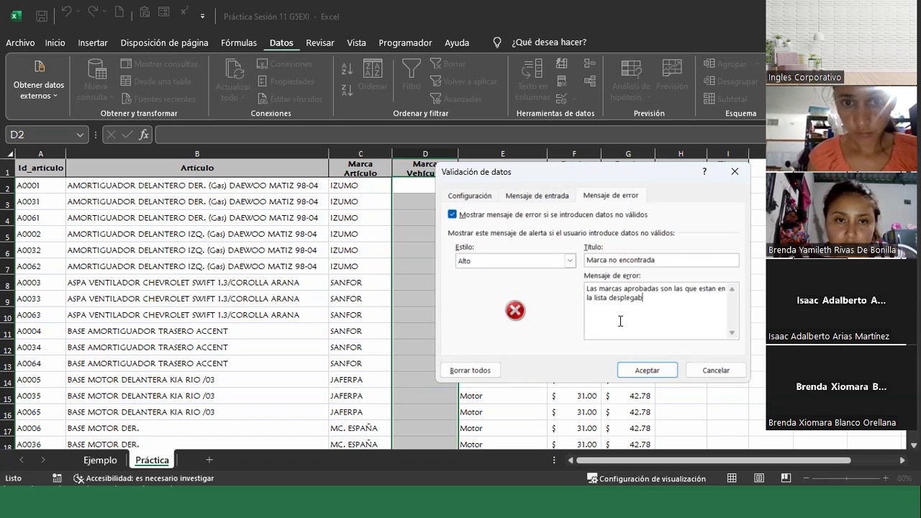
{"action": "key", "text": "Return"}
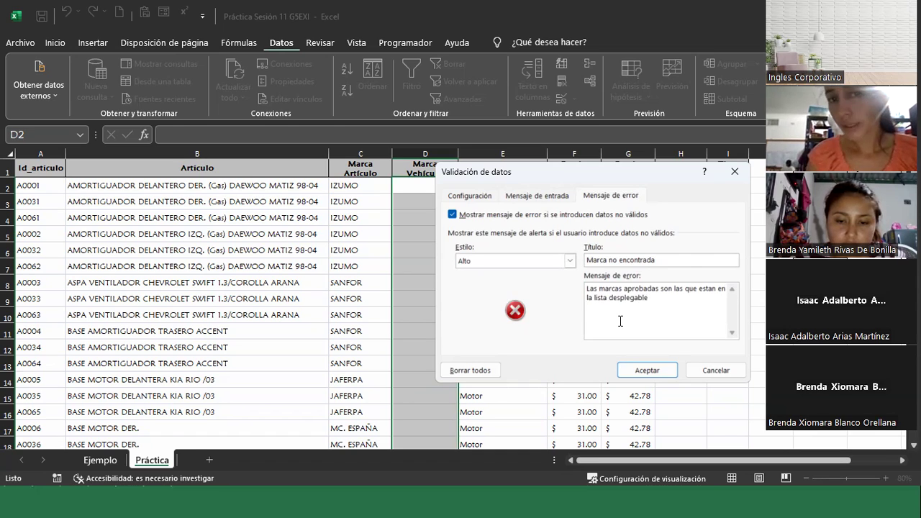
{"action": "left_click", "coordinate": [646, 371]}
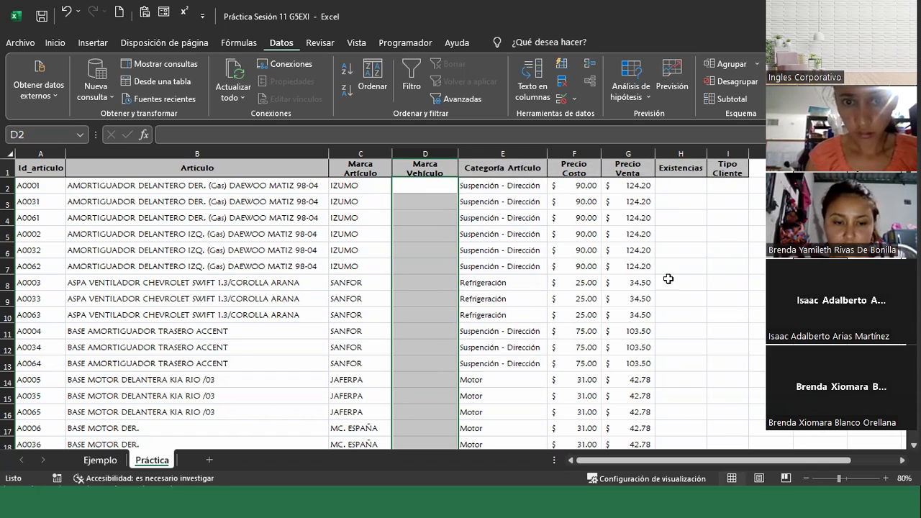
- Pick Daewoo from the brand dropdown for cells D2 and D3
{"action": "left_click", "coordinate": [423, 186]}
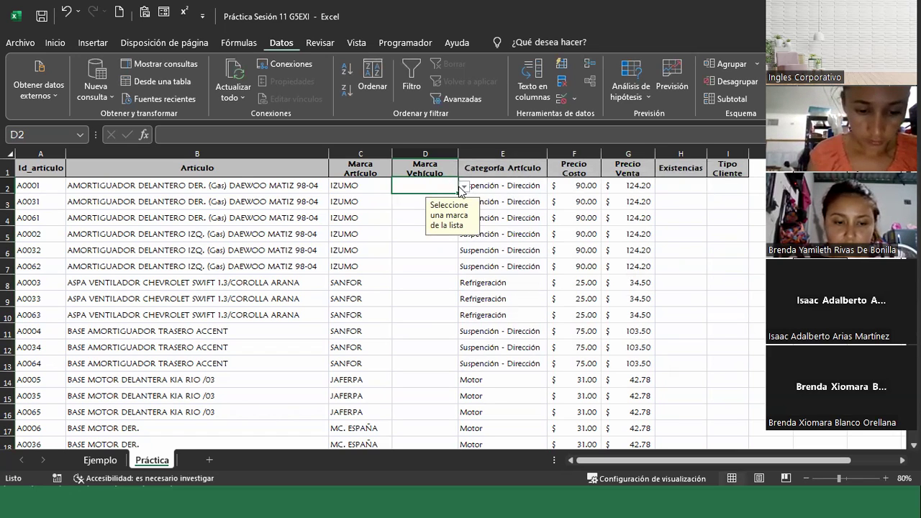
{"action": "left_click", "coordinate": [463, 187]}
{"action": "left_click", "coordinate": [421, 187]}
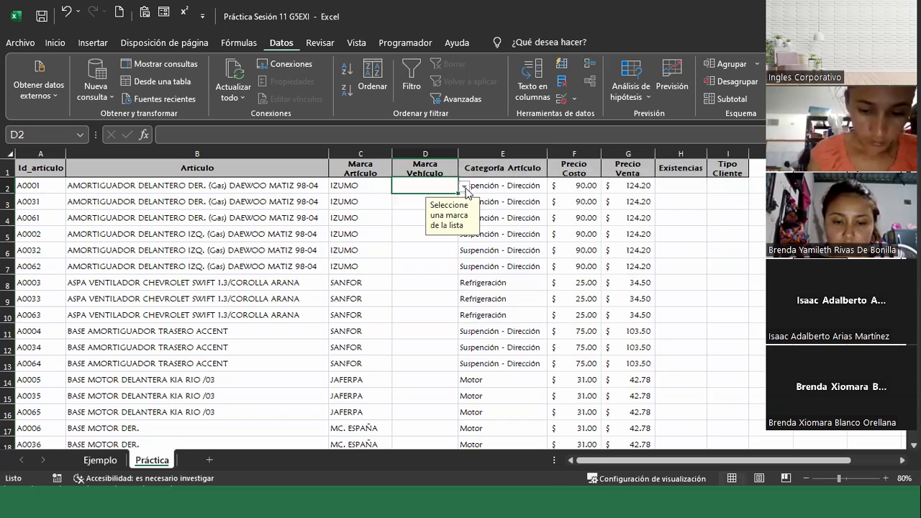
{"action": "left_click", "coordinate": [464, 187]}
{"action": "left_click", "coordinate": [407, 198]}
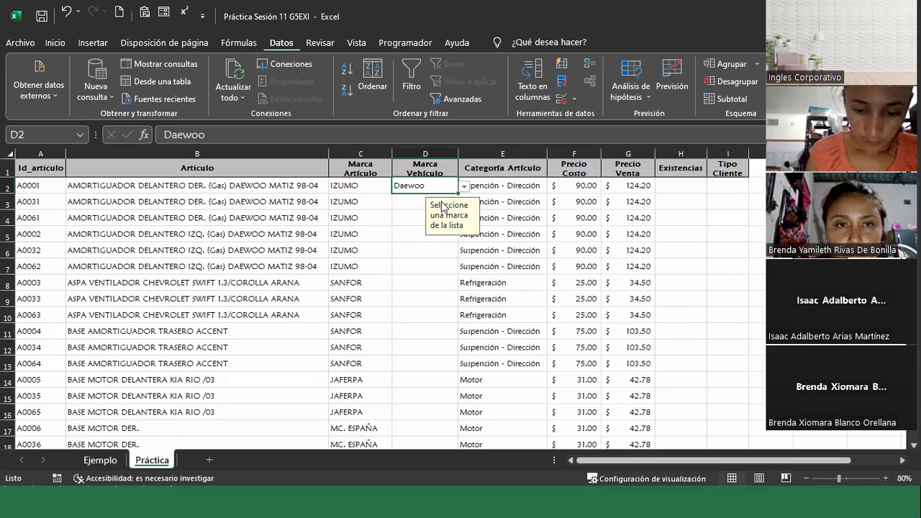
{"action": "left_click", "coordinate": [412, 206]}
{"action": "left_click", "coordinate": [464, 202]}
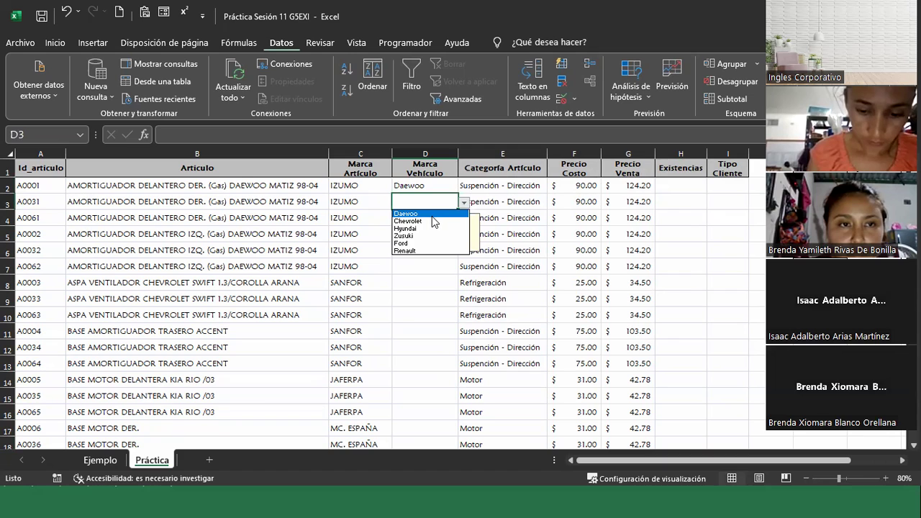
{"action": "left_click", "coordinate": [429, 213]}
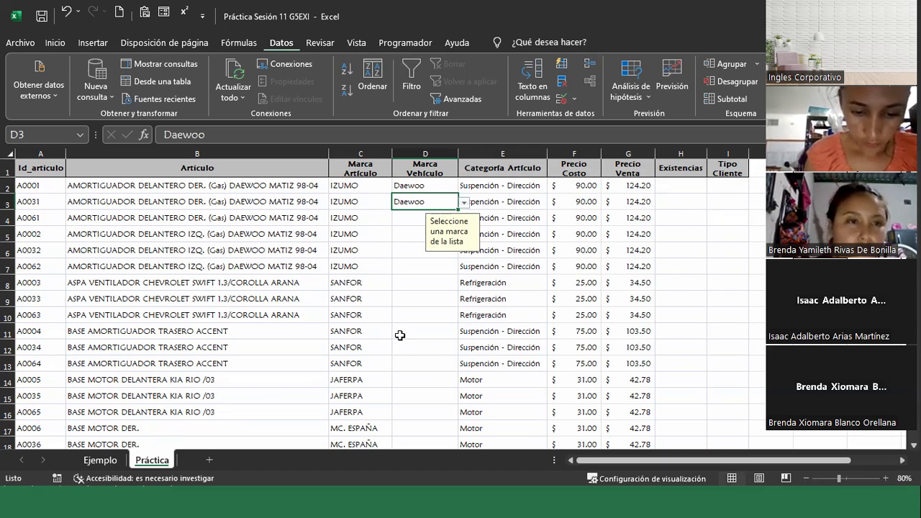
- Pick Hyundai for D11, then open D14's brand list and dismiss it without choosing
{"action": "left_click", "coordinate": [399, 332]}
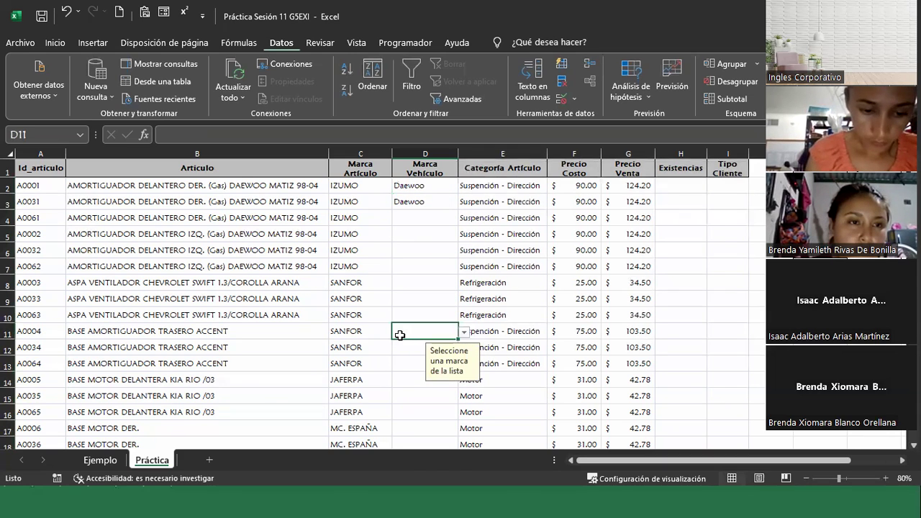
{"action": "left_click", "coordinate": [465, 335]}
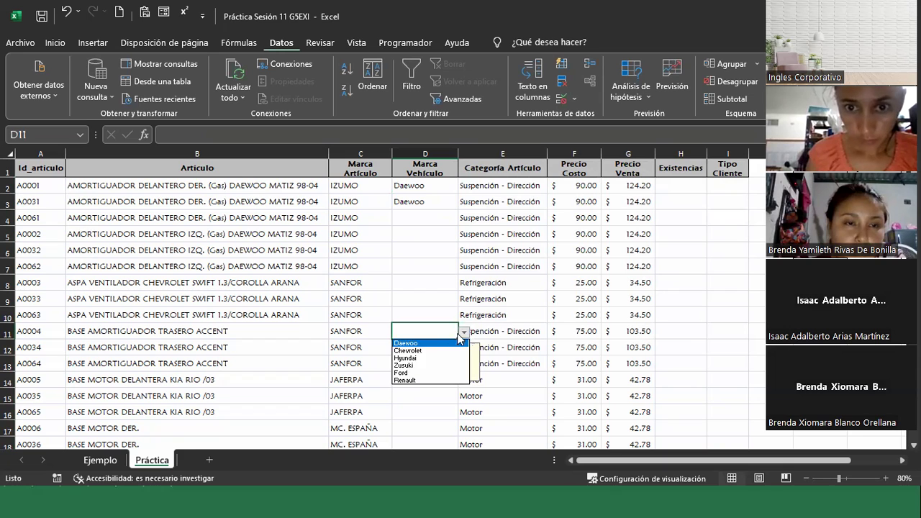
{"action": "left_click", "coordinate": [411, 355]}
{"action": "scroll", "coordinate": [442, 350], "scroll_direction": "down", "scroll_amount": 2}
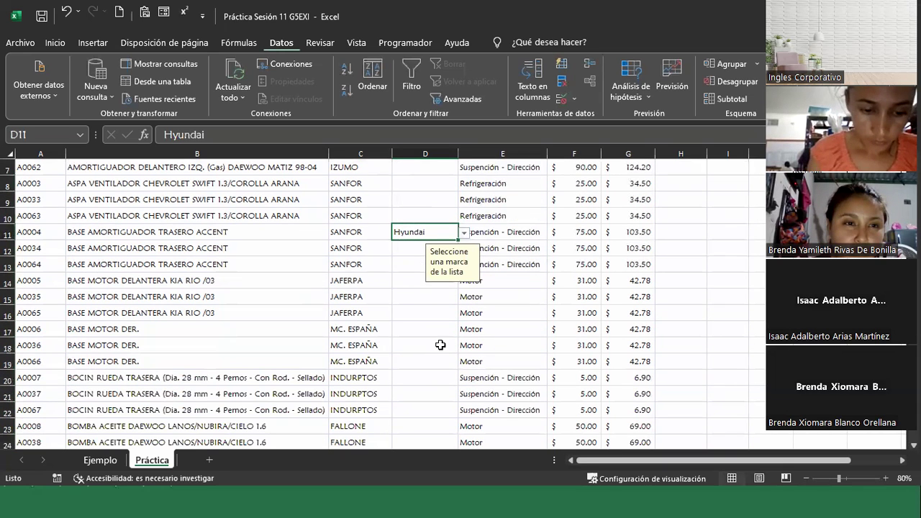
{"action": "left_click", "coordinate": [397, 282]}
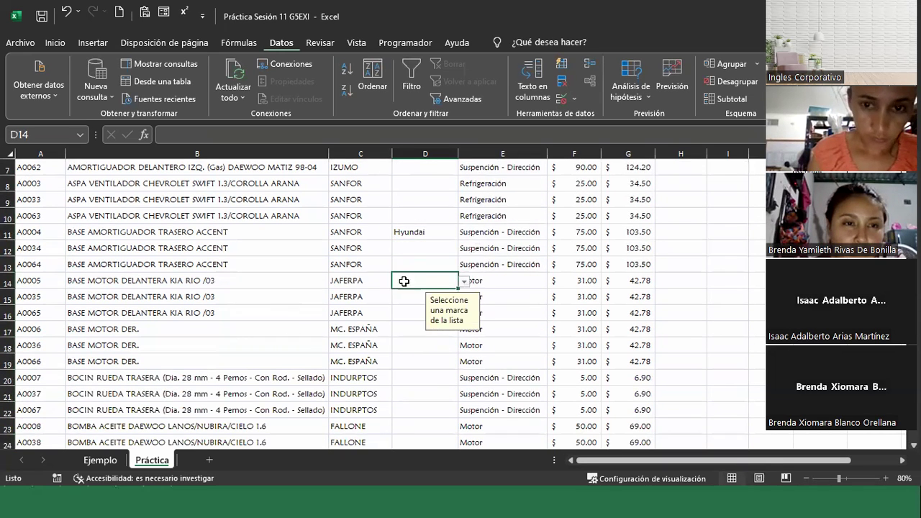
{"action": "left_click", "coordinate": [466, 282]}
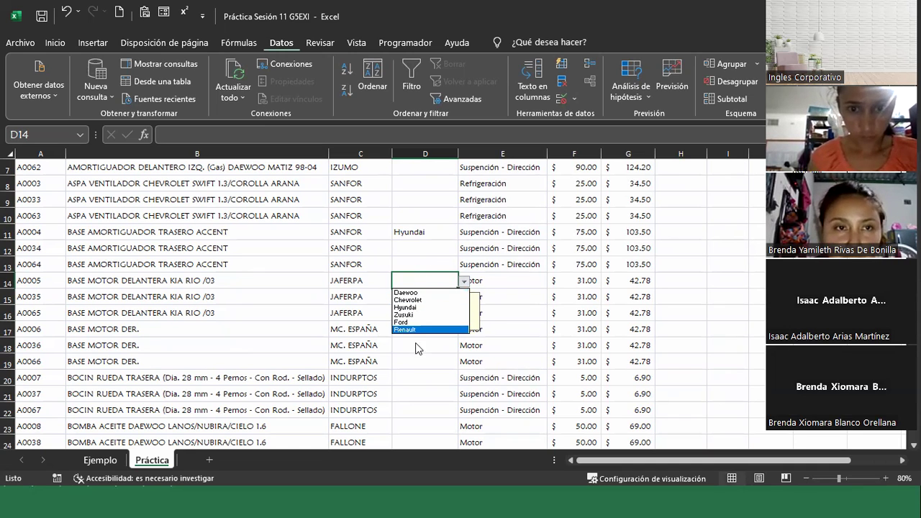
{"action": "key", "text": "Escape"}
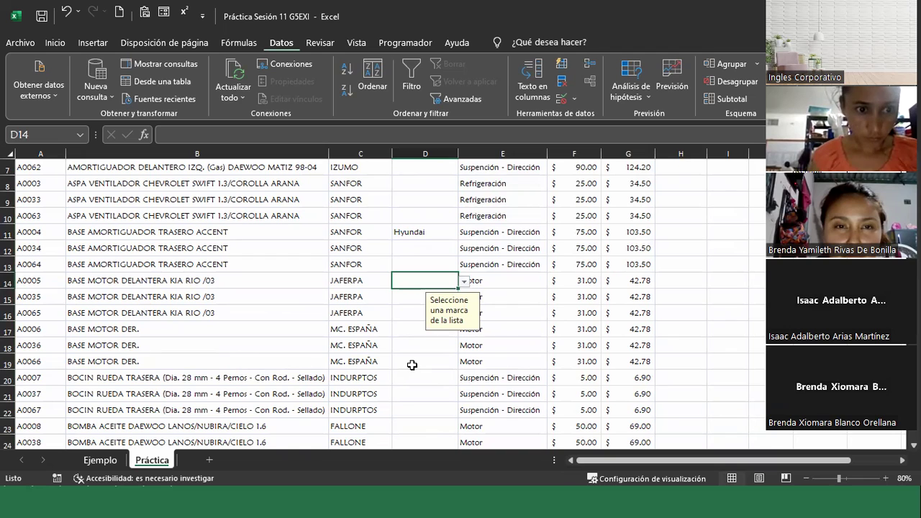
{"action": "scroll", "coordinate": [412, 365], "scroll_direction": "up", "scroll_amount": 2}
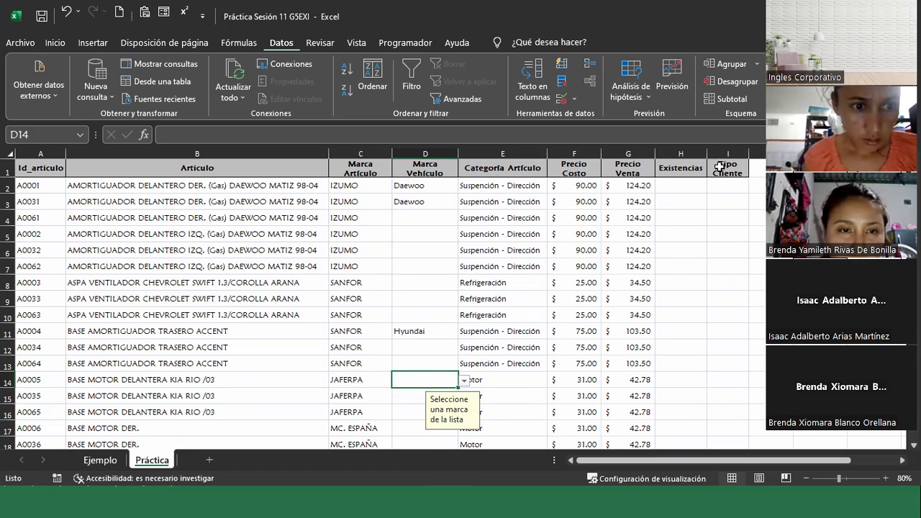
- Show D4's input message, then choose Ford from the brand list for D29 and D44
{"action": "left_click", "coordinate": [694, 188]}
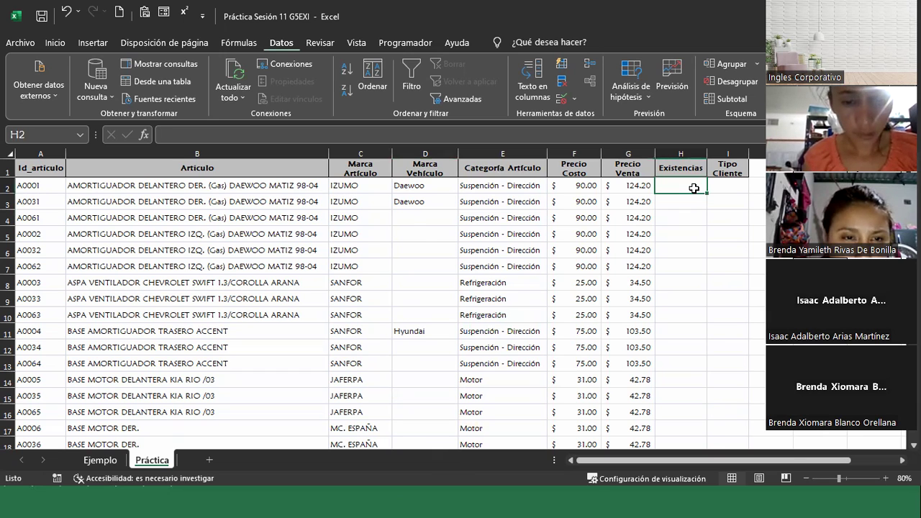
{"action": "left_click", "coordinate": [401, 217]}
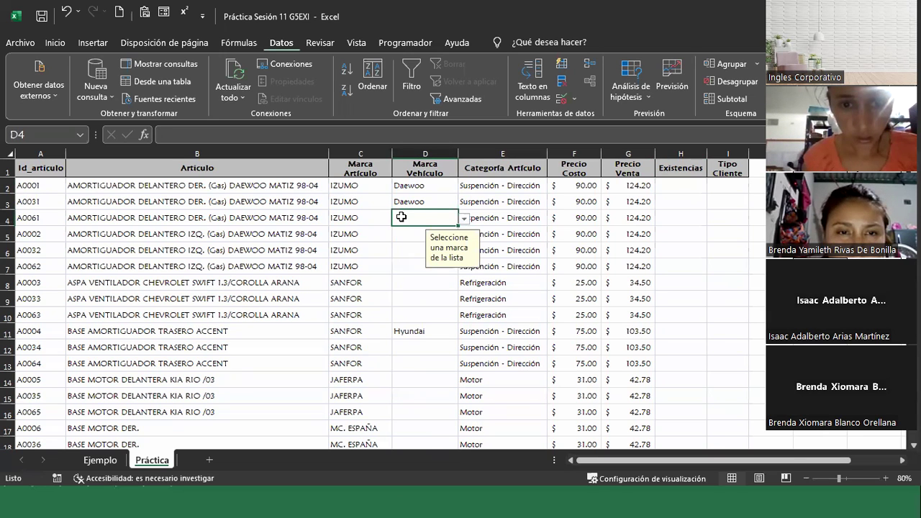
{"action": "scroll", "coordinate": [397, 294], "scroll_direction": "down", "scroll_amount": 2}
{"action": "scroll", "coordinate": [396, 294], "scroll_direction": "down", "scroll_amount": 5}
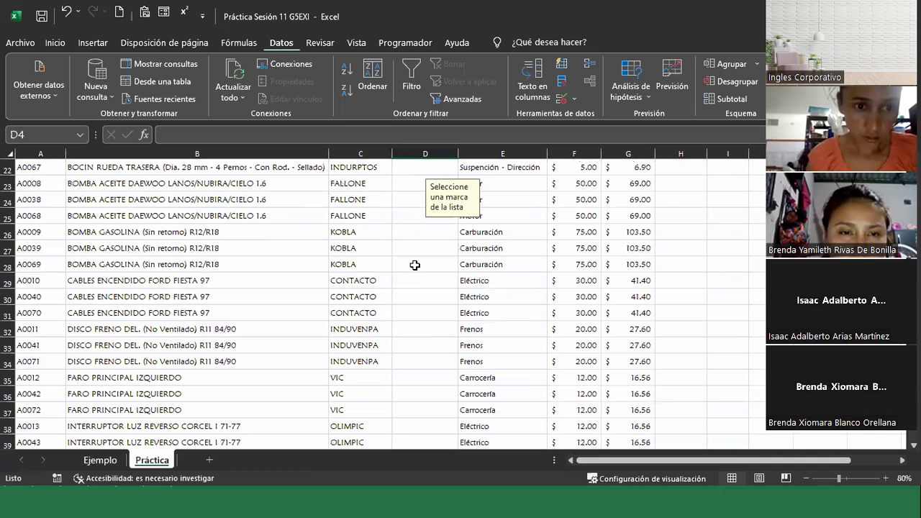
{"action": "left_click", "coordinate": [424, 282]}
{"action": "left_click", "coordinate": [464, 282]}
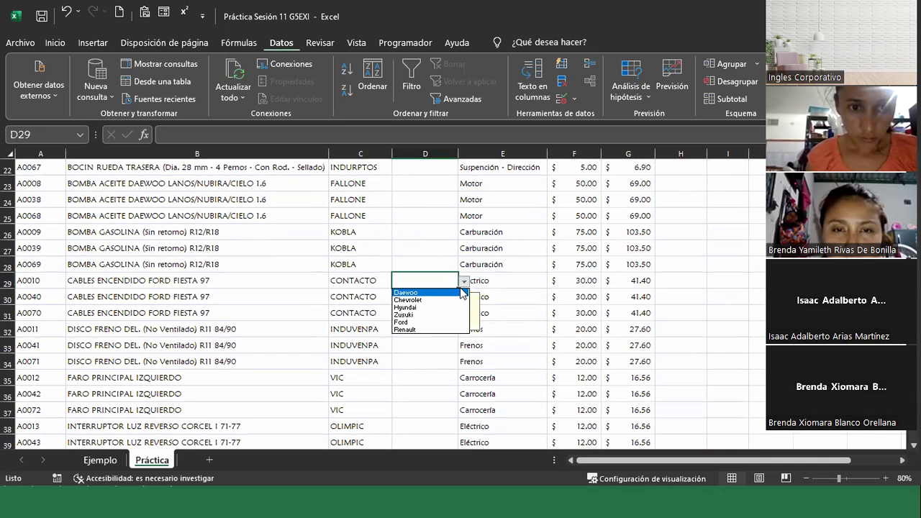
{"action": "left_click", "coordinate": [412, 321]}
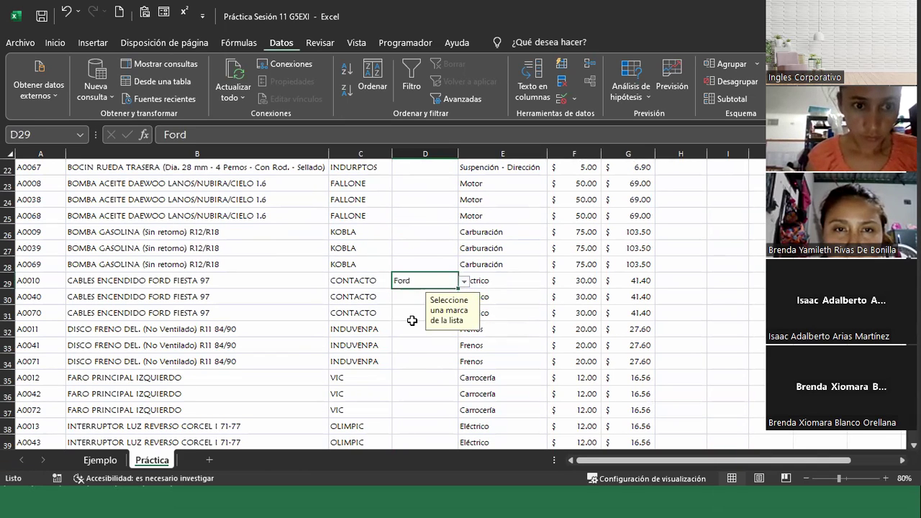
{"action": "scroll", "coordinate": [411, 320], "scroll_direction": "down", "scroll_amount": 4}
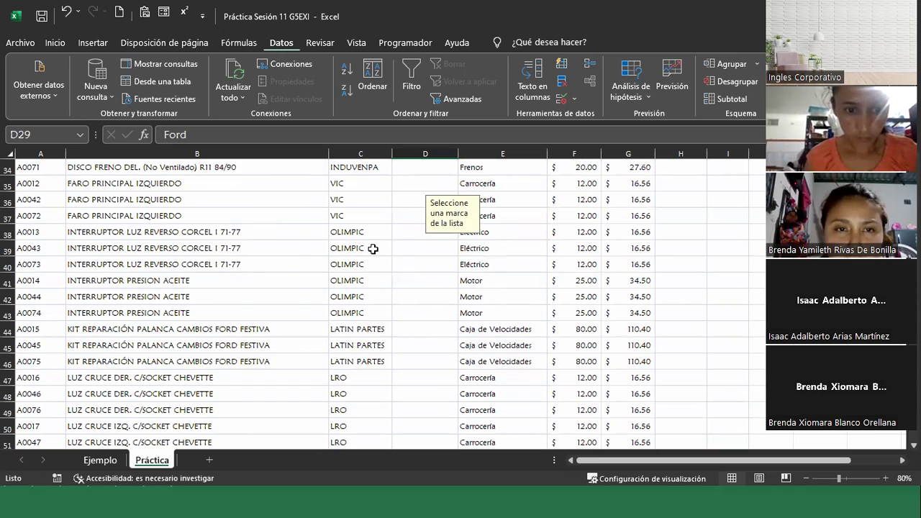
{"action": "left_click", "coordinate": [415, 327]}
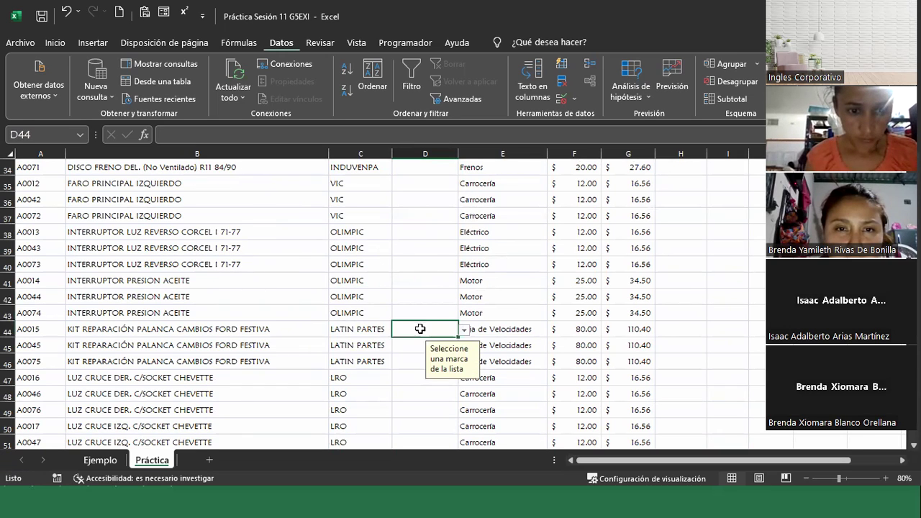
{"action": "left_click", "coordinate": [464, 329]}
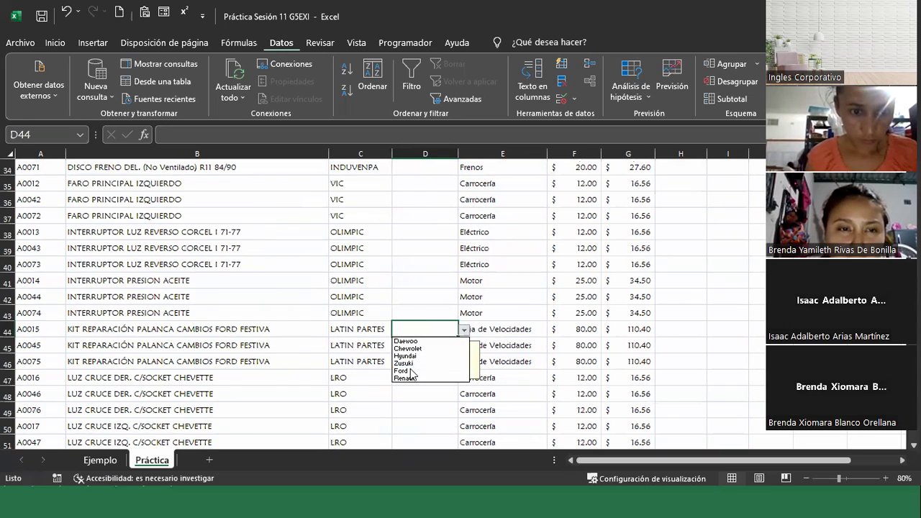
{"action": "left_click", "coordinate": [402, 371]}
- Revisit cells H2 and D2 to check the brand input message
{"action": "scroll", "coordinate": [533, 270], "scroll_direction": "up", "scroll_amount": 5}
{"action": "scroll", "coordinate": [549, 265], "scroll_direction": "up", "scroll_amount": 5}
{"action": "scroll", "coordinate": [552, 261], "scroll_direction": "up", "scroll_amount": 1}
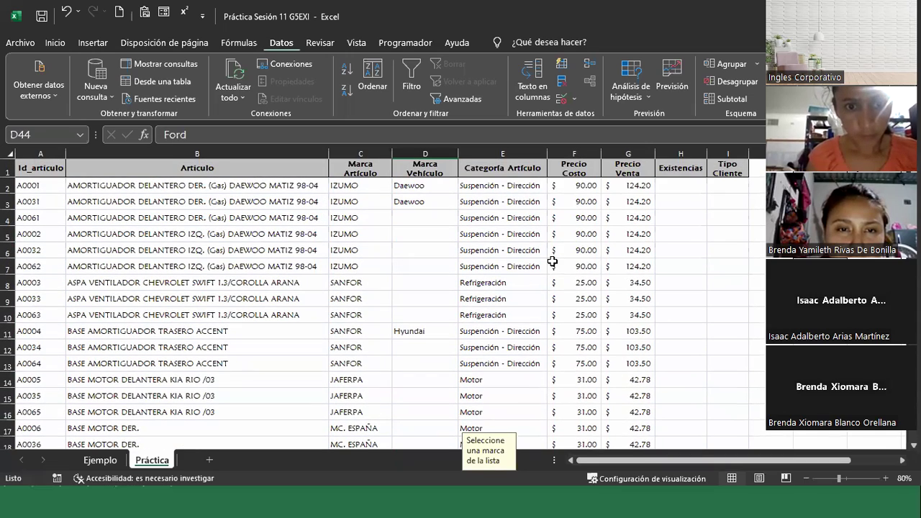
{"action": "left_click", "coordinate": [676, 185]}
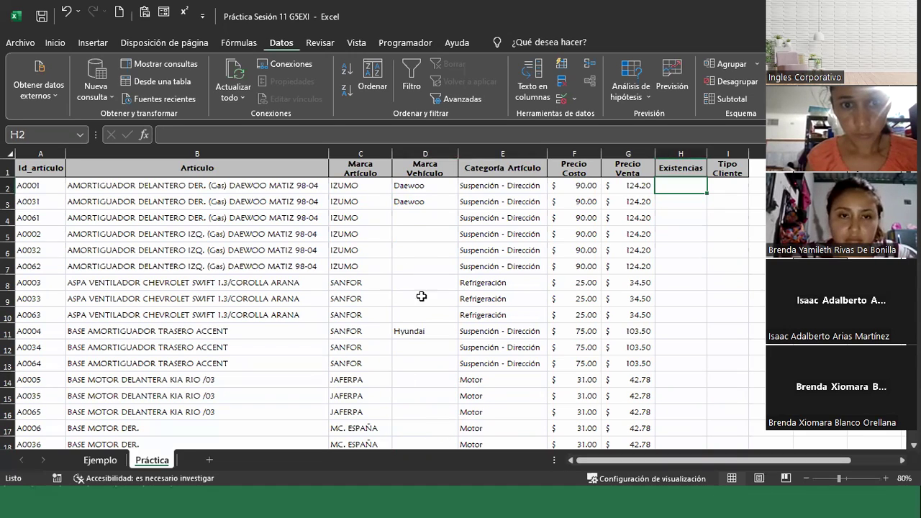
{"action": "scroll", "coordinate": [422, 297], "scroll_direction": "down", "scroll_amount": 6}
{"action": "scroll", "coordinate": [408, 240], "scroll_direction": "up", "scroll_amount": 6}
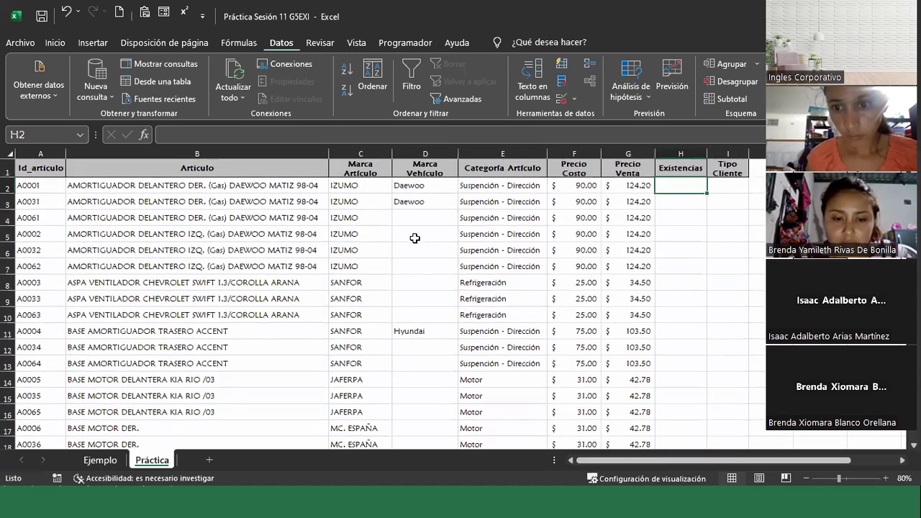
{"action": "left_click", "coordinate": [409, 183]}
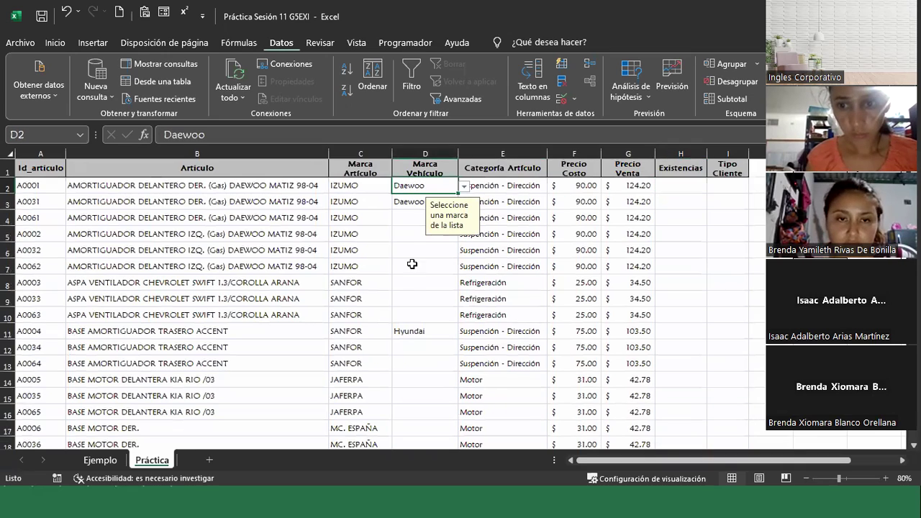
- Choose Chevrolet from the brand list for the last cell, D101
{"action": "scroll", "coordinate": [412, 264], "scroll_direction": "down", "scroll_amount": 6}
{"action": "scroll", "coordinate": [413, 299], "scroll_direction": "down", "scroll_amount": 6}
{"action": "scroll", "coordinate": [432, 355], "scroll_direction": "down", "scroll_amount": 6}
{"action": "scroll", "coordinate": [423, 359], "scroll_direction": "down", "scroll_amount": 6}
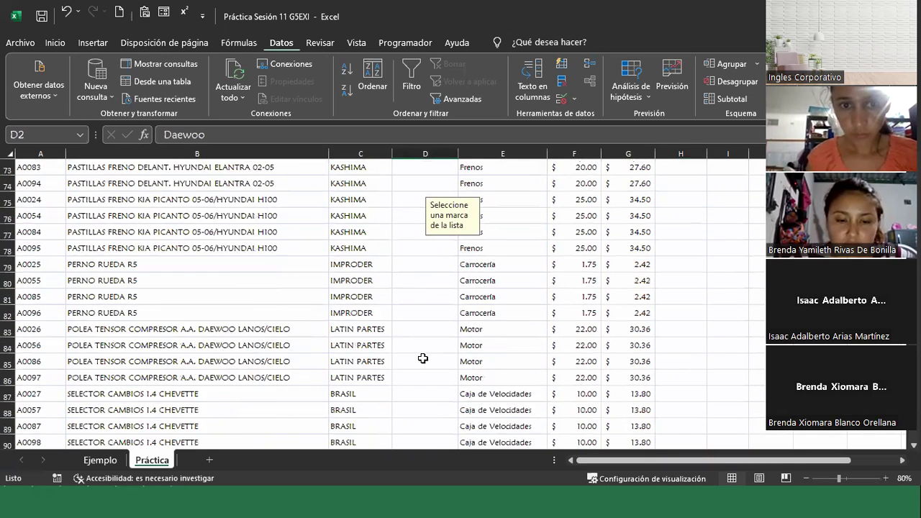
{"action": "scroll", "coordinate": [423, 358], "scroll_direction": "down", "scroll_amount": 7}
{"action": "left_click", "coordinate": [426, 281]}
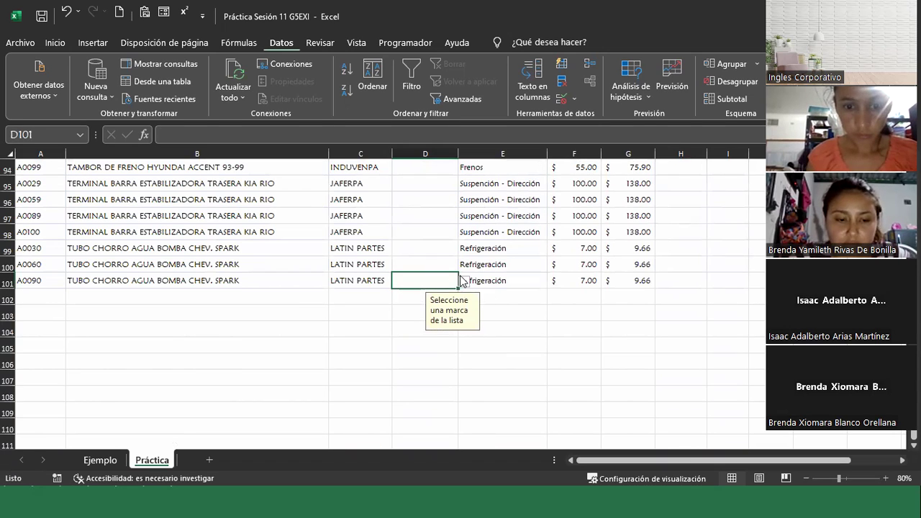
{"action": "left_click", "coordinate": [463, 280]}
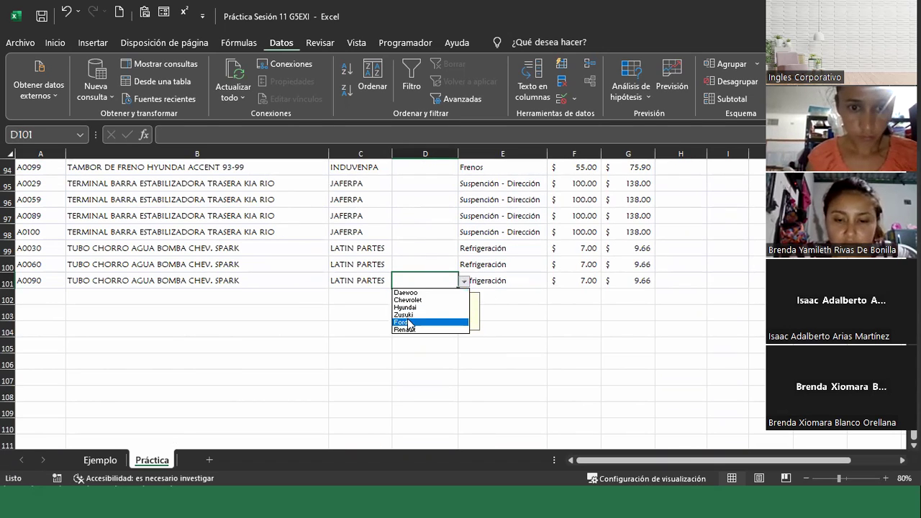
{"action": "left_click", "coordinate": [445, 301]}
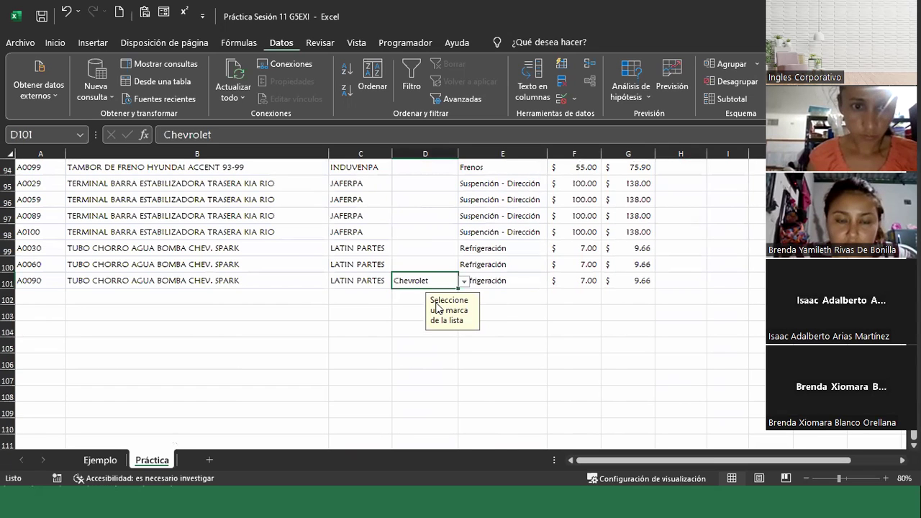
{"action": "scroll", "coordinate": [720, 258], "scroll_direction": "up", "scroll_amount": 5}
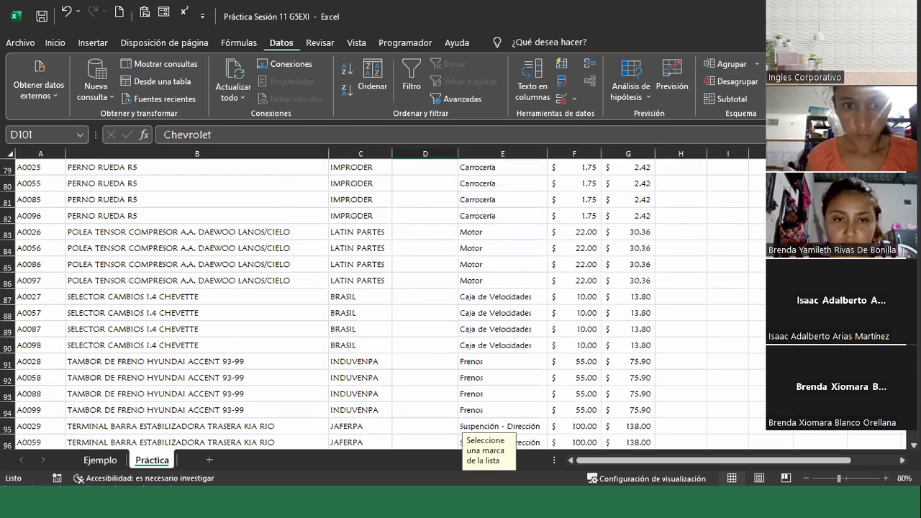
{"action": "scroll", "coordinate": [747, 168], "scroll_direction": "up", "scroll_amount": 20}
{"action": "scroll", "coordinate": [747, 168], "scroll_direction": "up", "scroll_amount": 6}
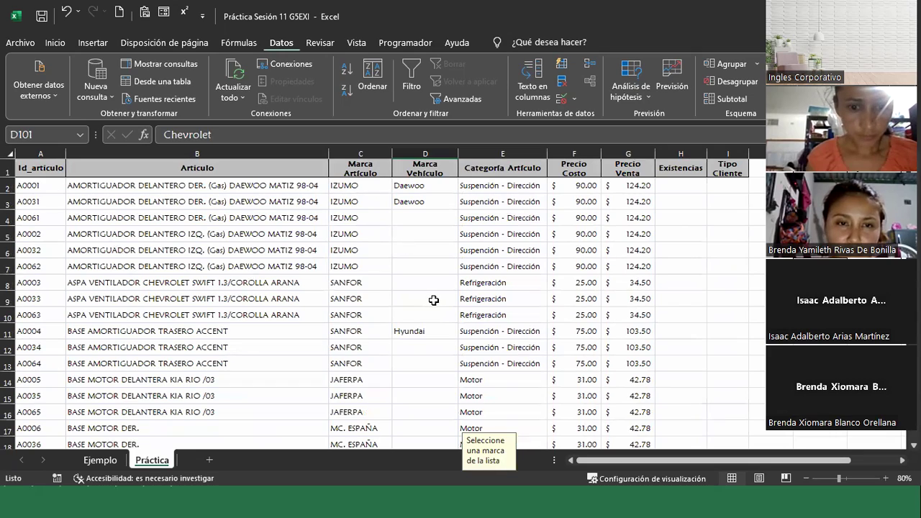
- Select Existencias cells H2:H101 and allow only whole numbers greater than or equal to 5
{"action": "left_click_drag", "start_coordinate": [697, 189], "coordinate": [684, 479]}
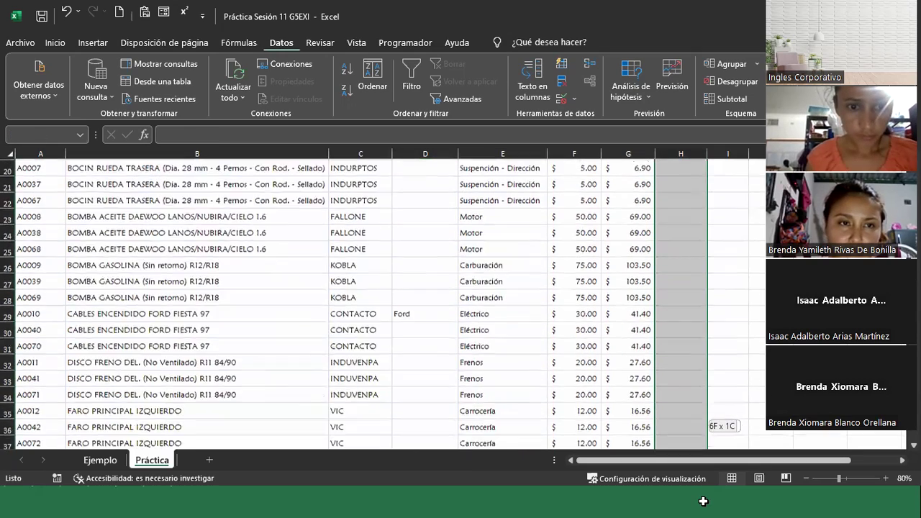
{"action": "left_click_drag", "start_coordinate": [683, 478], "coordinate": [680, 411]}
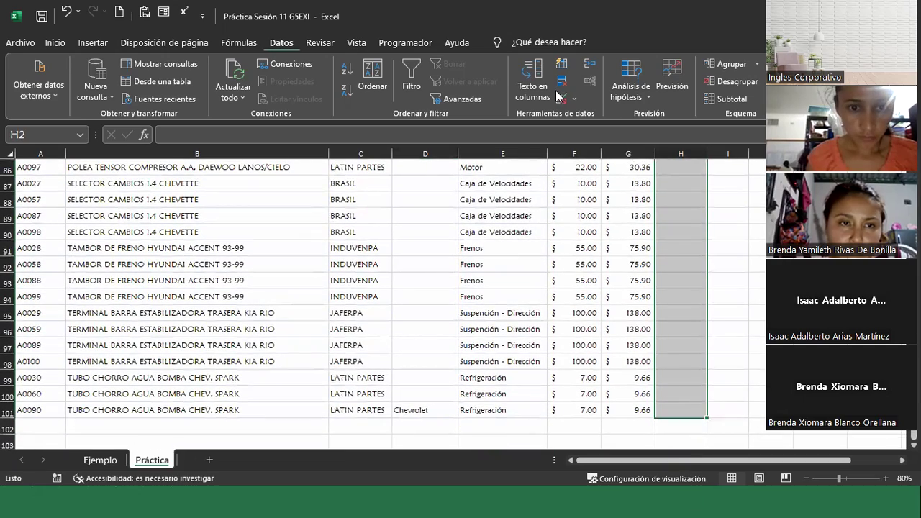
{"action": "left_click", "coordinate": [559, 99]}
{"action": "left_click", "coordinate": [469, 195]}
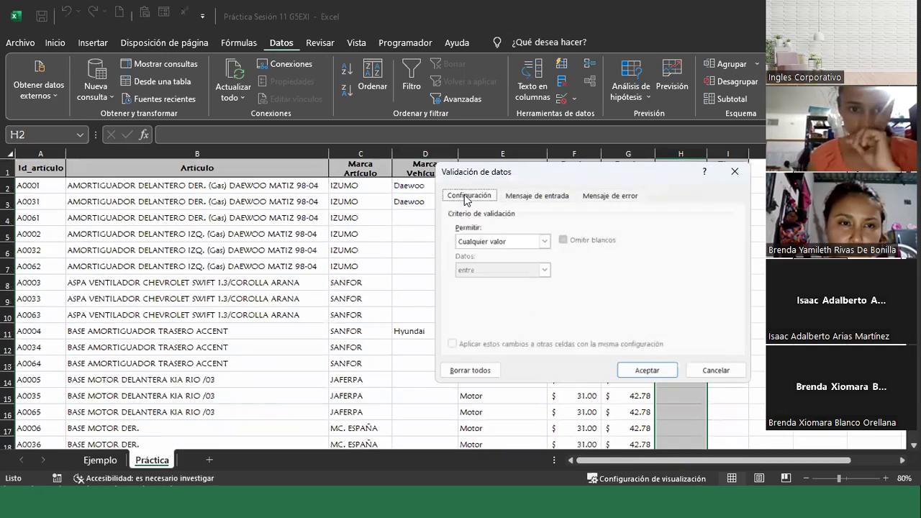
{"action": "left_click", "coordinate": [497, 242]}
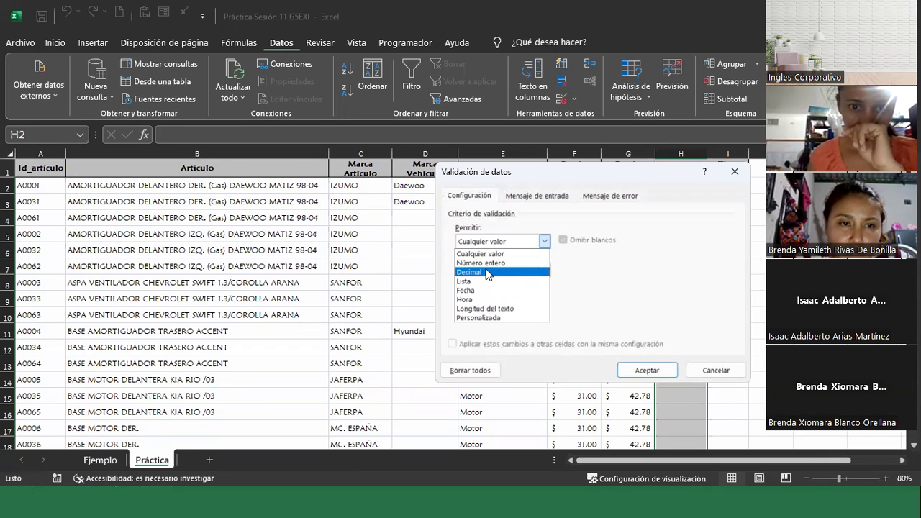
{"action": "left_click", "coordinate": [491, 263]}
{"action": "left_click", "coordinate": [474, 272]}
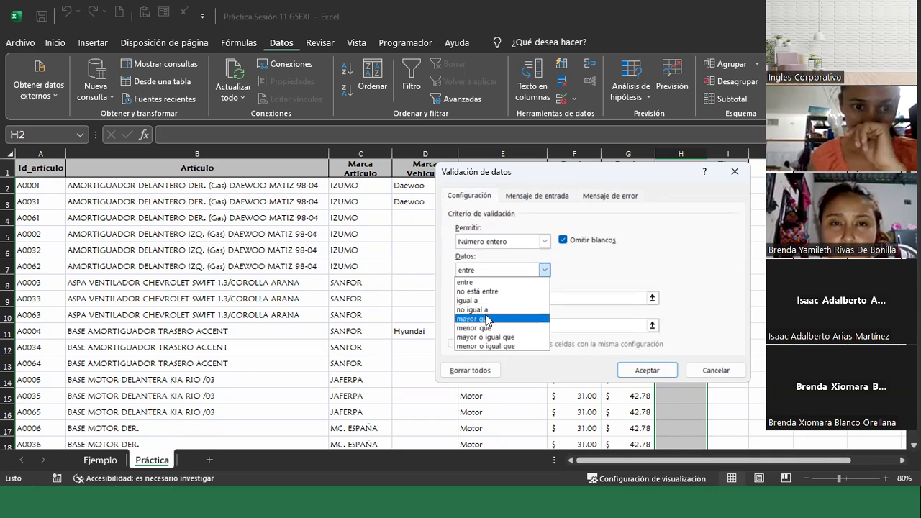
{"action": "left_click", "coordinate": [487, 337]}
{"action": "left_click", "coordinate": [502, 295]}
{"action": "type", "text": "5"}
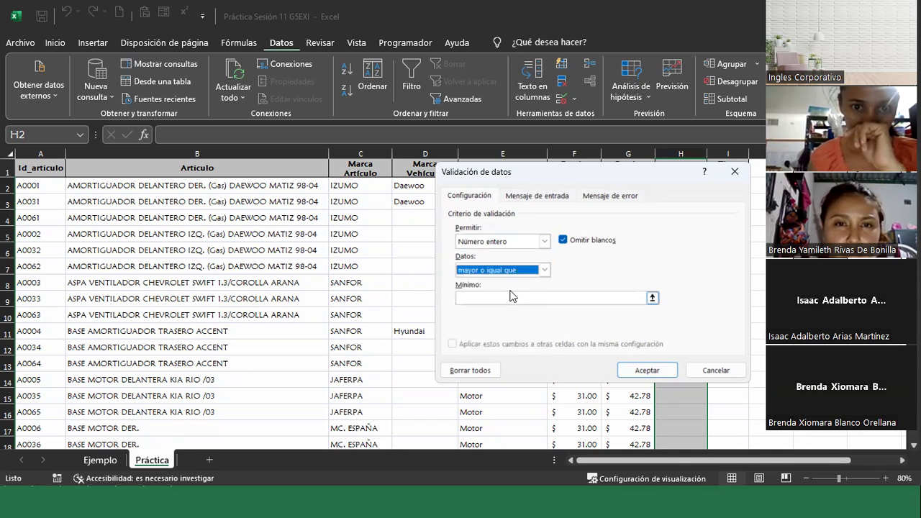
- Enter the input message 'Las existencias no pueden ser menos de 5'
{"action": "left_click", "coordinate": [557, 193]}
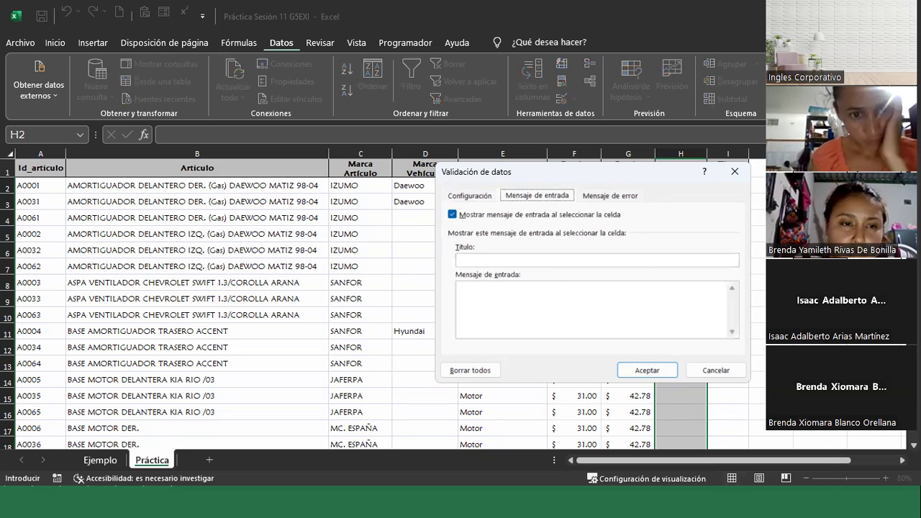
{"action": "left_click_drag", "start_coordinate": [820, 461], "coordinate": [842, 460]}
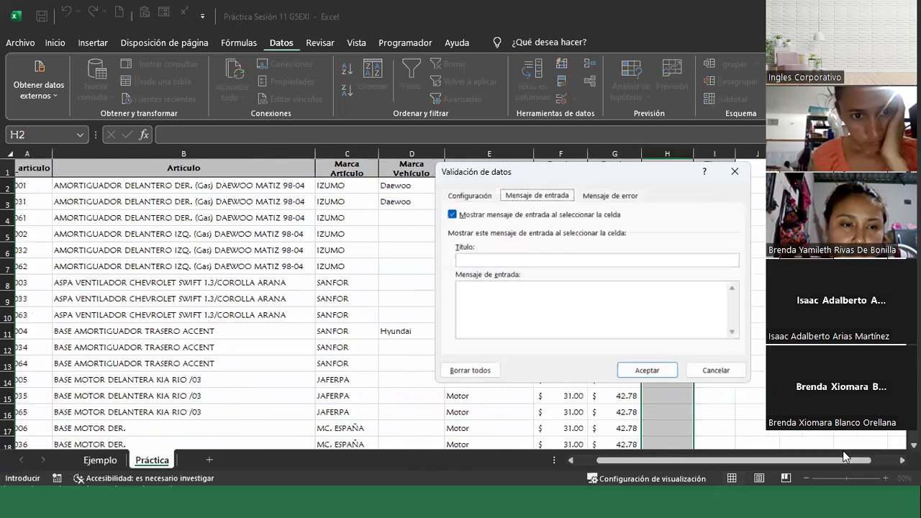
{"action": "left_click", "coordinate": [474, 283]}
{"action": "type", "text": "Las existen"}
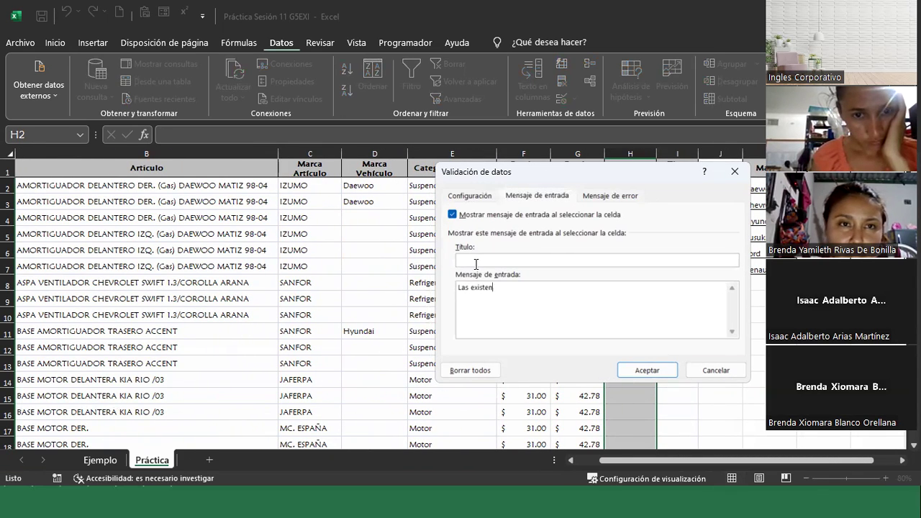
{"action": "type", "text": "cias no pued"}
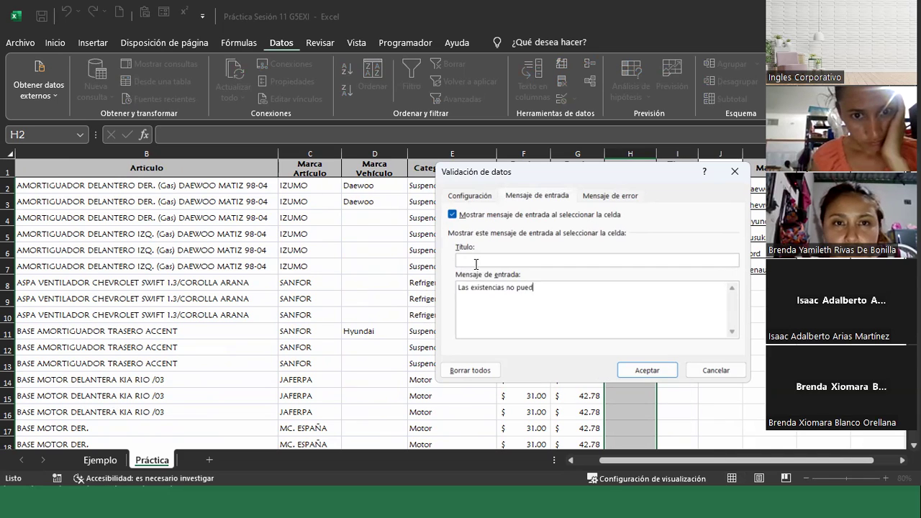
{"action": "type", "text": "en ser menos de "}
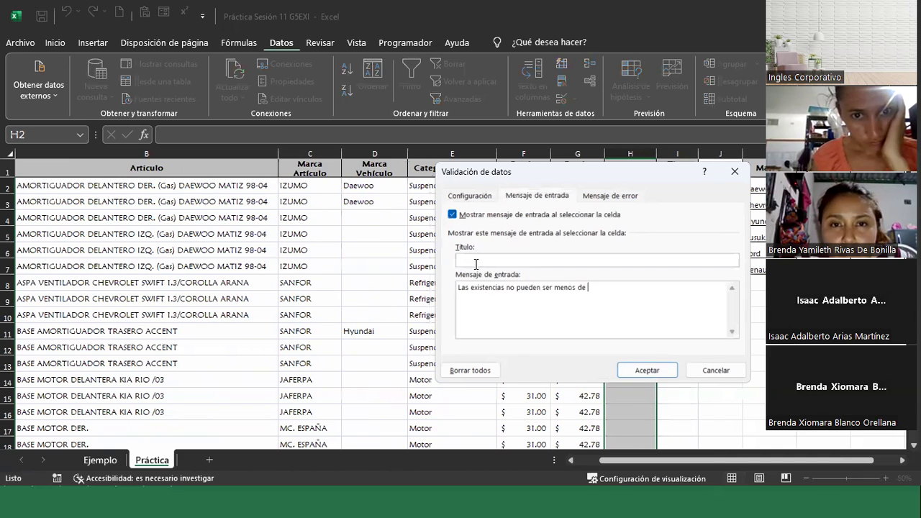
{"action": "type", "text": "5"}
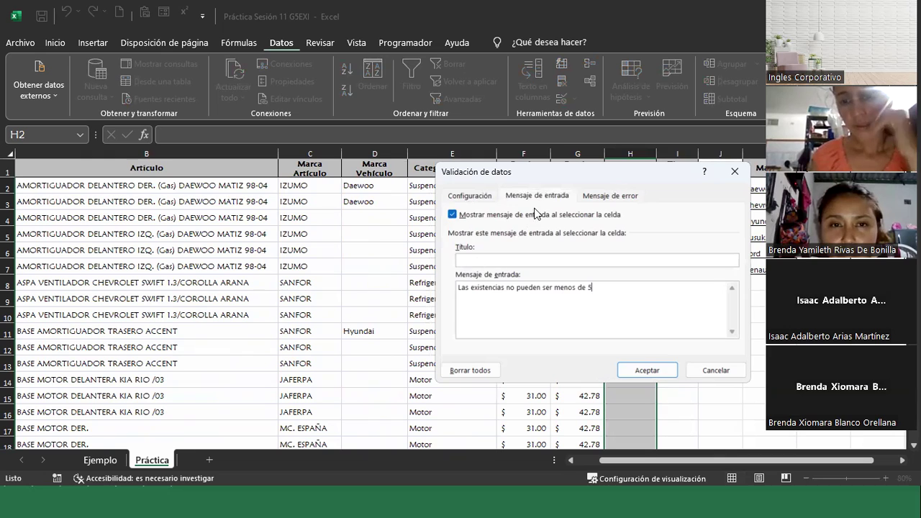
- Title the error alert 'Valor inválido' with a message that stock must be at least 5
{"action": "left_click", "coordinate": [610, 196]}
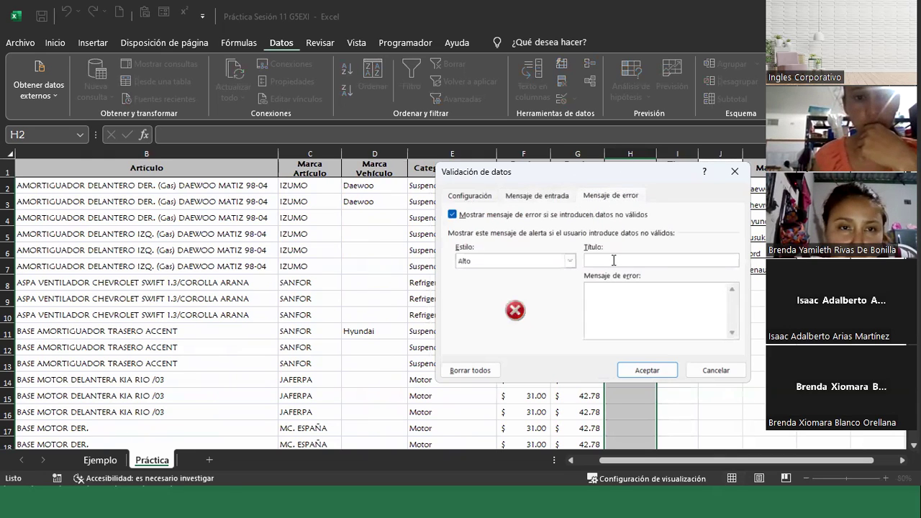
{"action": "left_click", "coordinate": [614, 260]}
{"action": "type", "text": "E"}
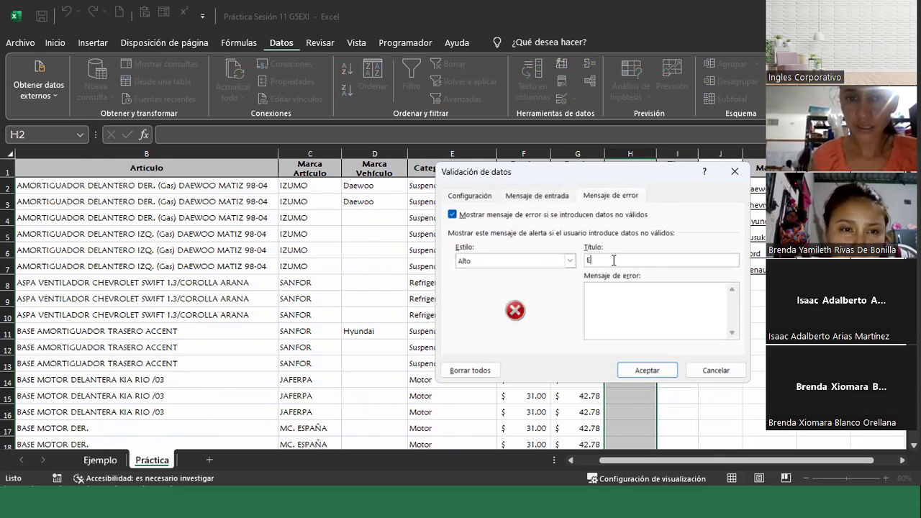
{"action": "key", "text": "BackSpace"}
{"action": "type", "text": "Valor in"}
{"action": "type", "text": "ido"}
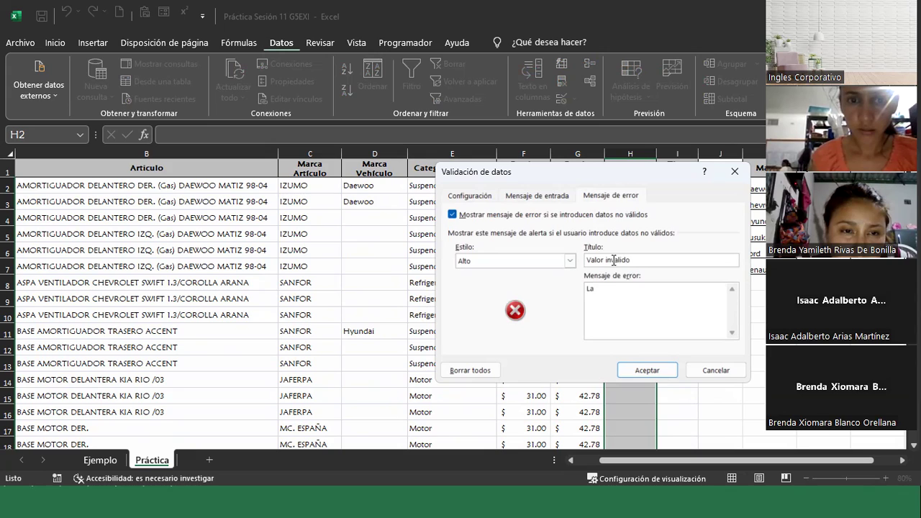
{"action": "type", "text": " e"}
{"action": "type", "text": "istencias deben ser mayores o iguales"}
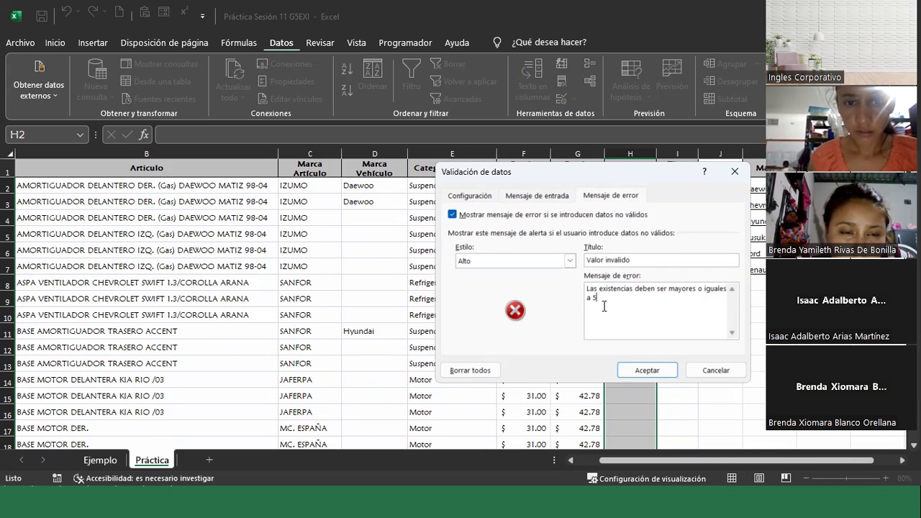
- Apply the rule and enter stock values 5, 10 and 350 in H2:H4
{"action": "left_click", "coordinate": [651, 372]}
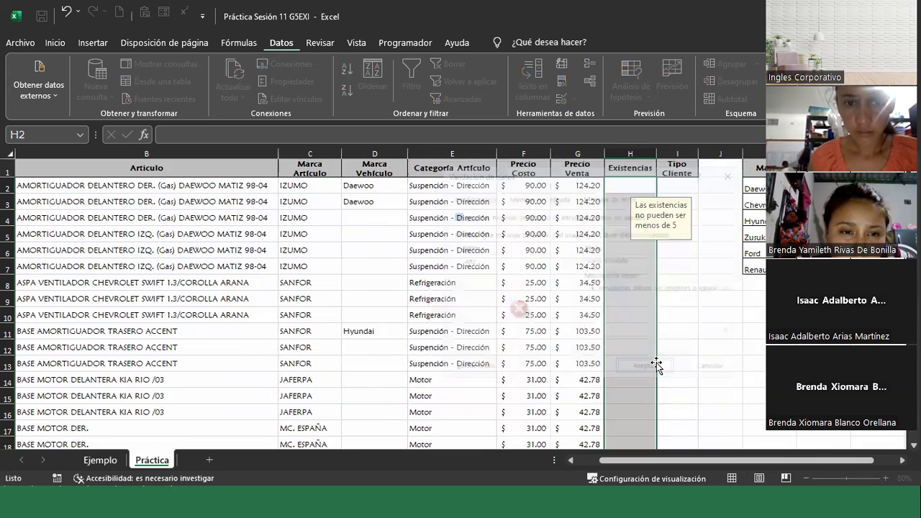
{"action": "left_click", "coordinate": [631, 185]}
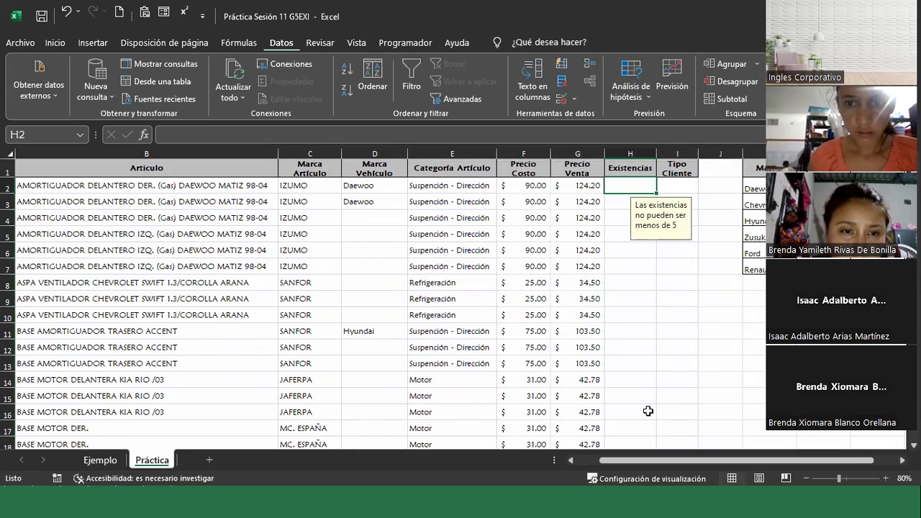
{"action": "type", "text": "5"}
{"action": "key", "text": "Return"}
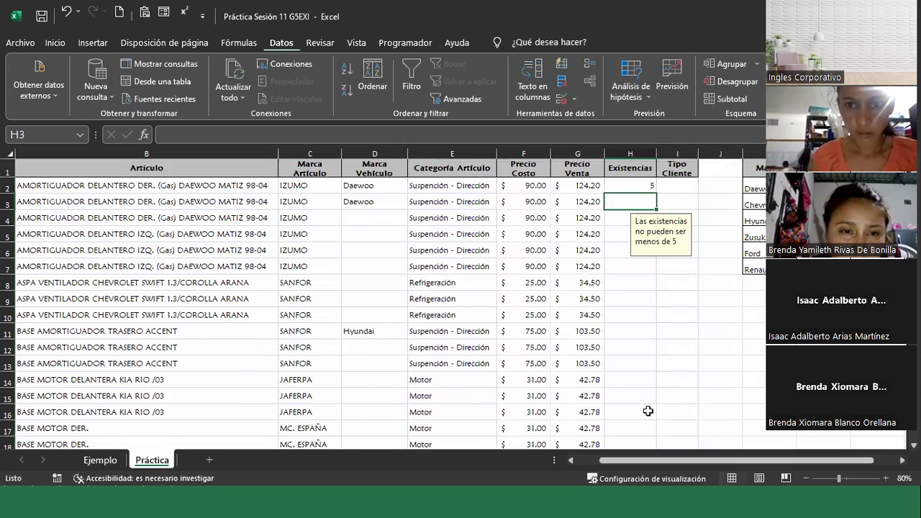
{"action": "type", "text": "10"}
{"action": "key", "text": "Return"}
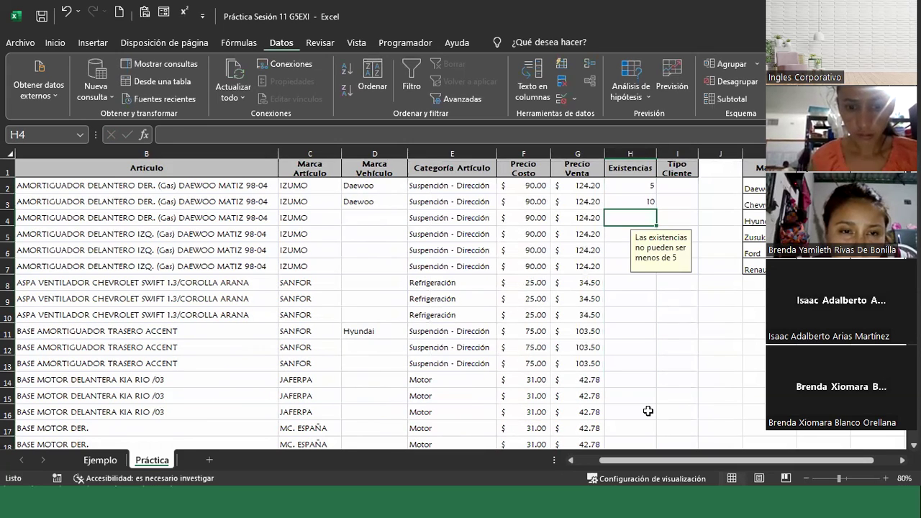
{"action": "type", "text": "350"}
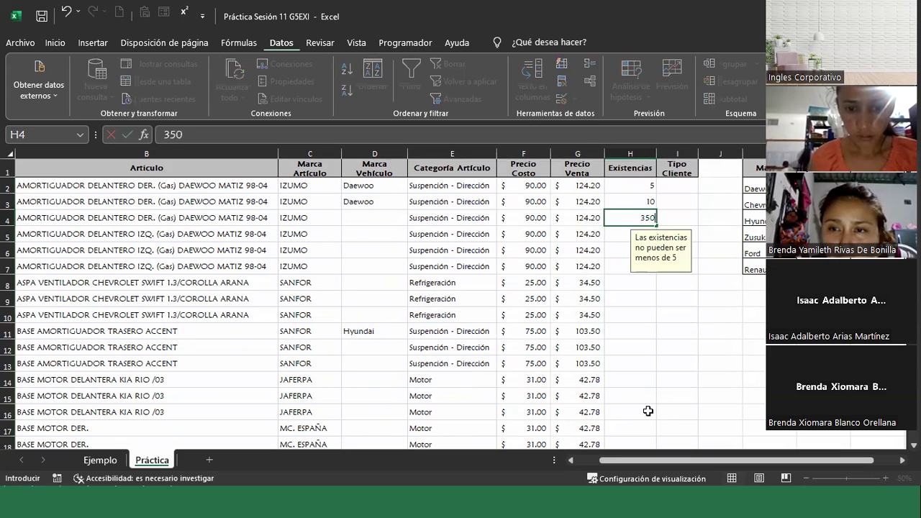
{"action": "key", "text": "Return"}
- Try a stock of 4 in H5 and discard it when the alert rejects it
{"action": "type", "text": "4"}
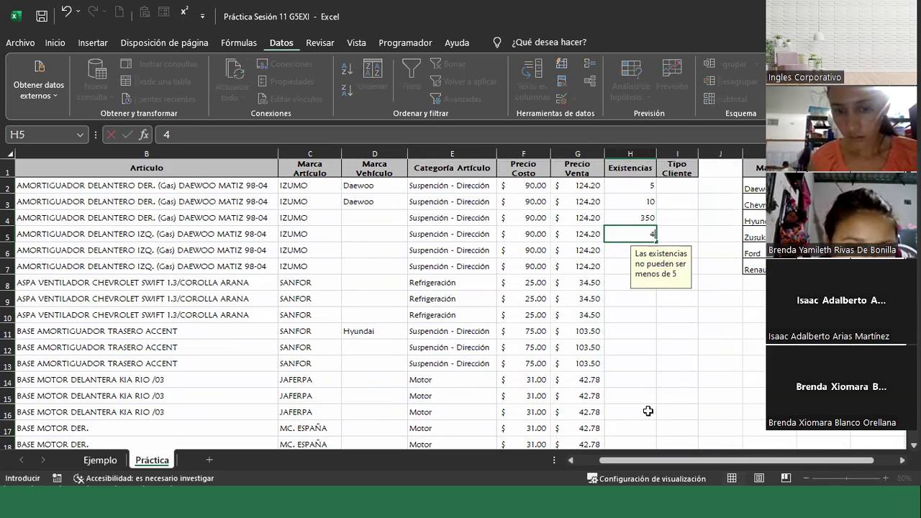
{"action": "key", "text": "Return"}
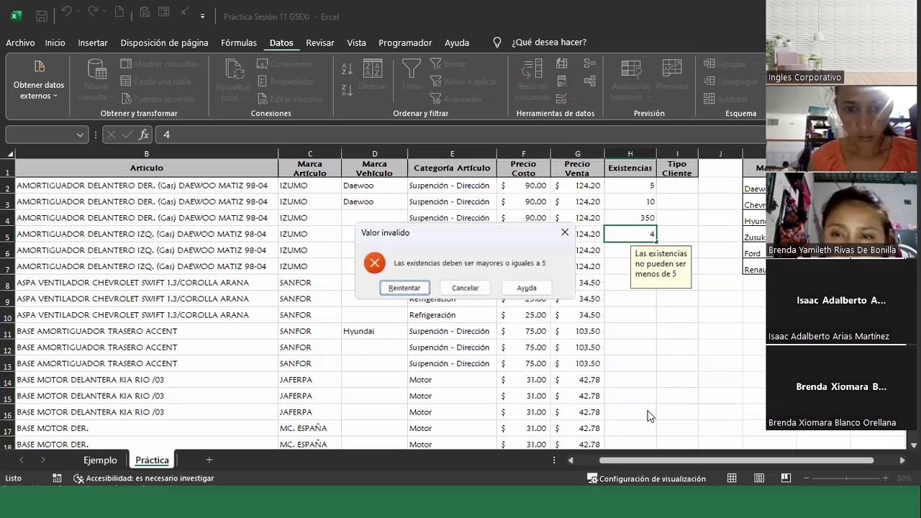
{"action": "key", "text": "Return"}
{"action": "key", "text": "Escape"}
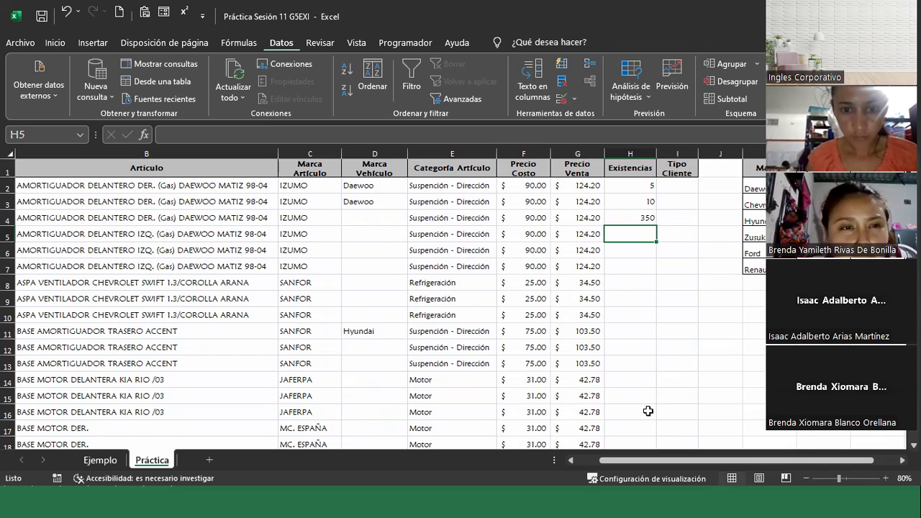
- Select the Tipo Cliente cells in column I and set a List validation sourced from $L$2:$L$3
{"action": "left_click_drag", "start_coordinate": [673, 187], "coordinate": [692, 501]}
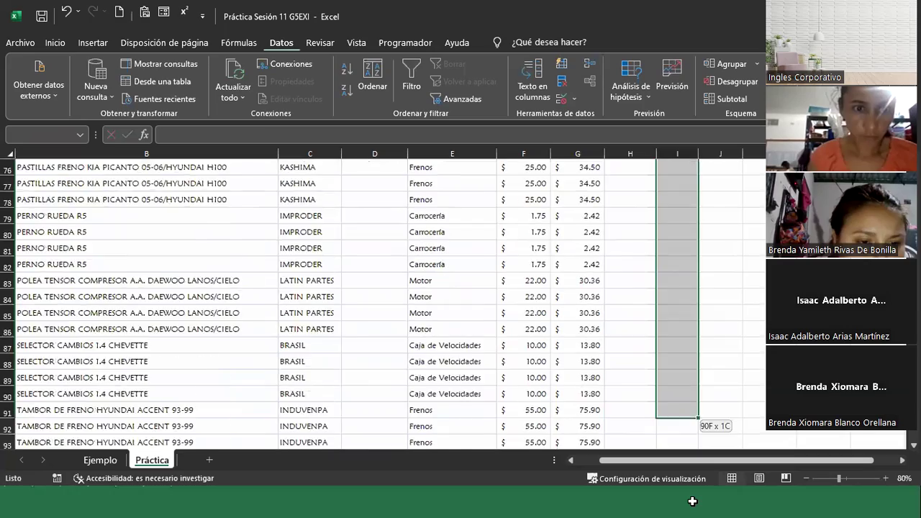
{"action": "left_click_drag", "start_coordinate": [693, 500], "coordinate": [678, 395]}
{"action": "scroll", "coordinate": [679, 395], "scroll_direction": "up", "scroll_amount": 6}
{"action": "scroll", "coordinate": [678, 395], "scroll_direction": "up", "scroll_amount": 6}
{"action": "scroll", "coordinate": [679, 395], "scroll_direction": "up", "scroll_amount": 5}
{"action": "scroll", "coordinate": [679, 395], "scroll_direction": "up", "scroll_amount": 6}
{"action": "scroll", "coordinate": [678, 395], "scroll_direction": "up", "scroll_amount": 6}
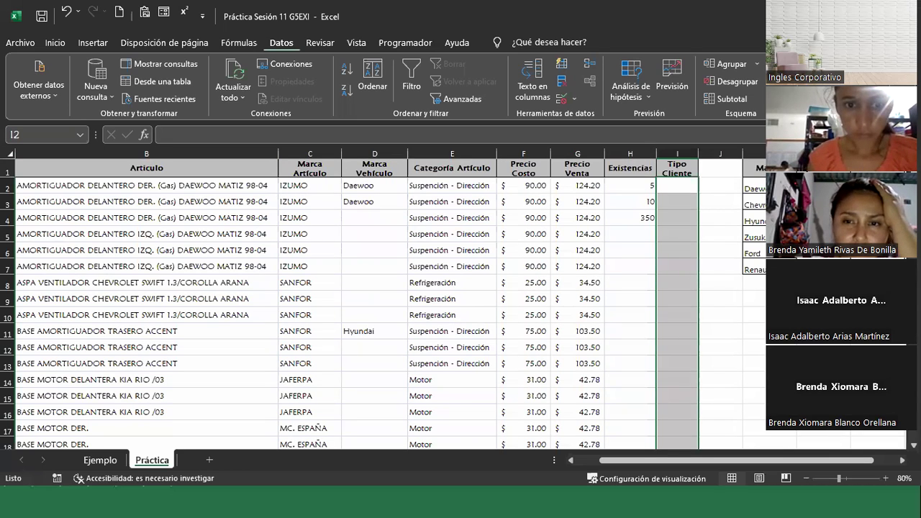
{"action": "left_click", "coordinate": [563, 100]}
{"action": "left_click", "coordinate": [478, 196]}
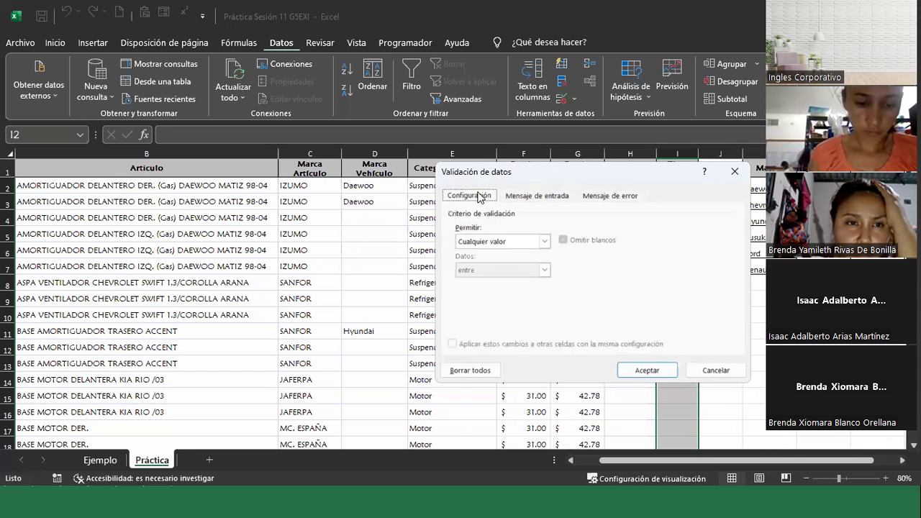
{"action": "left_click", "coordinate": [497, 244]}
{"action": "left_click", "coordinate": [503, 279]}
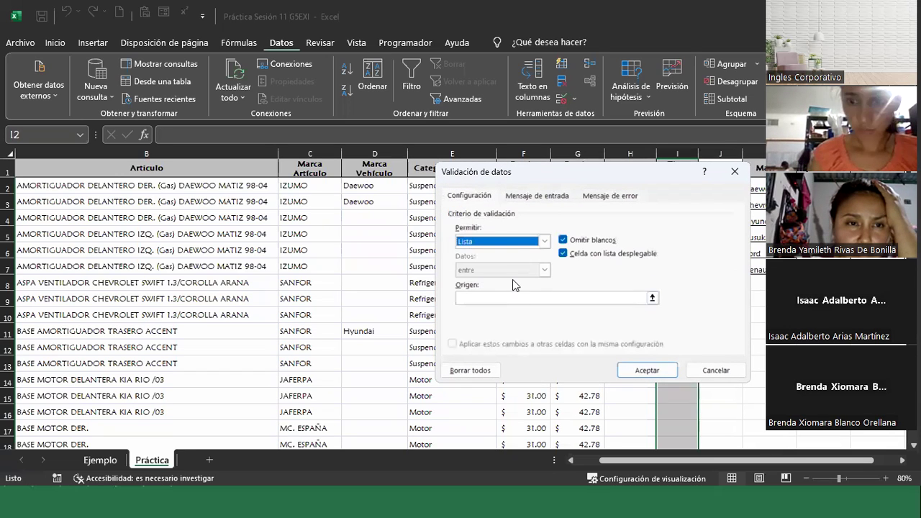
{"action": "left_click", "coordinate": [512, 297]}
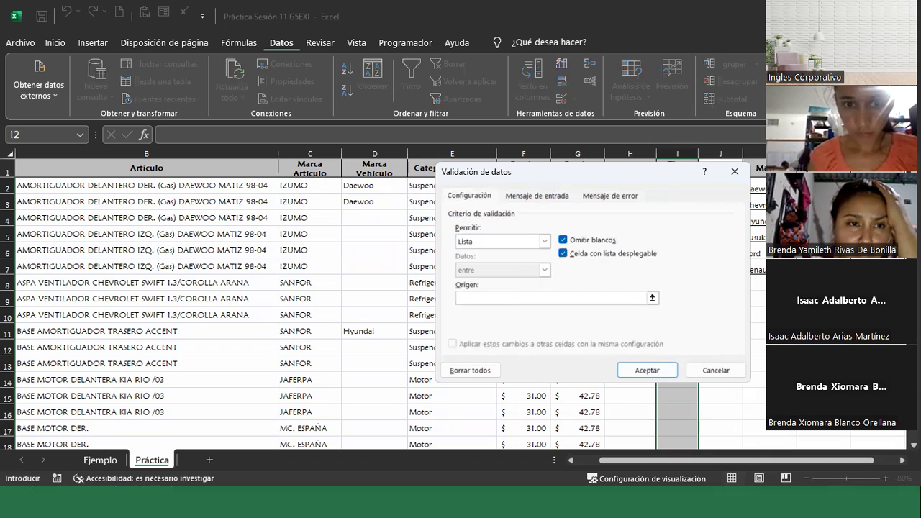
{"action": "left_click_drag", "start_coordinate": [752, 186], "coordinate": [752, 202]}
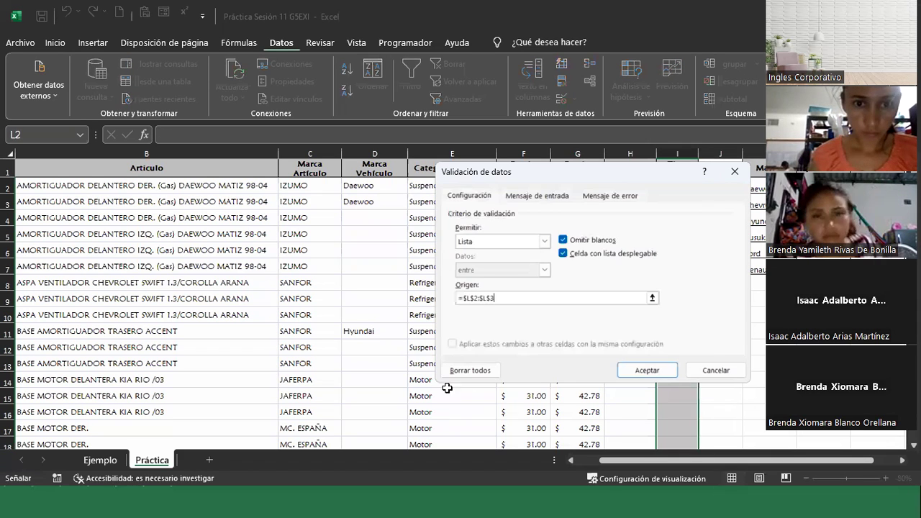
- Enter 'Tipo cliente' as the input message title
{"action": "left_click", "coordinate": [537, 195]}
{"action": "left_click", "coordinate": [534, 262]}
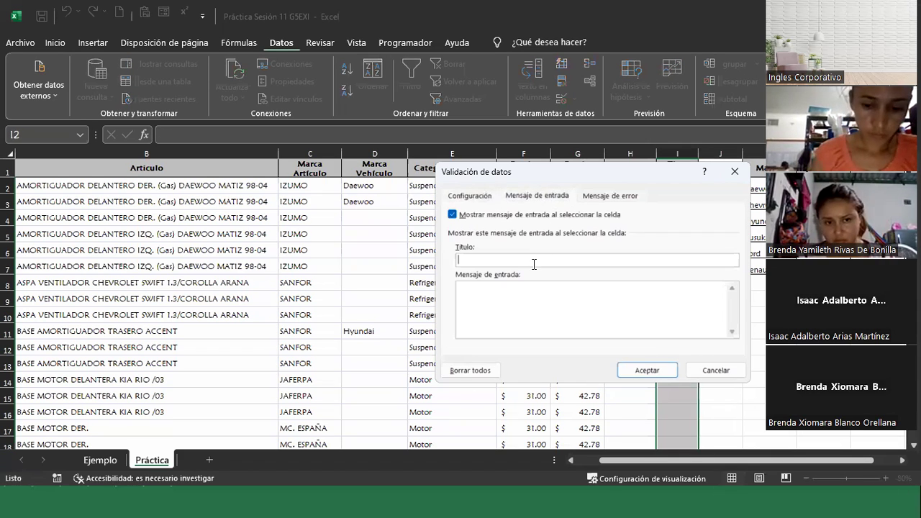
{"action": "type", "text": "Lista"}
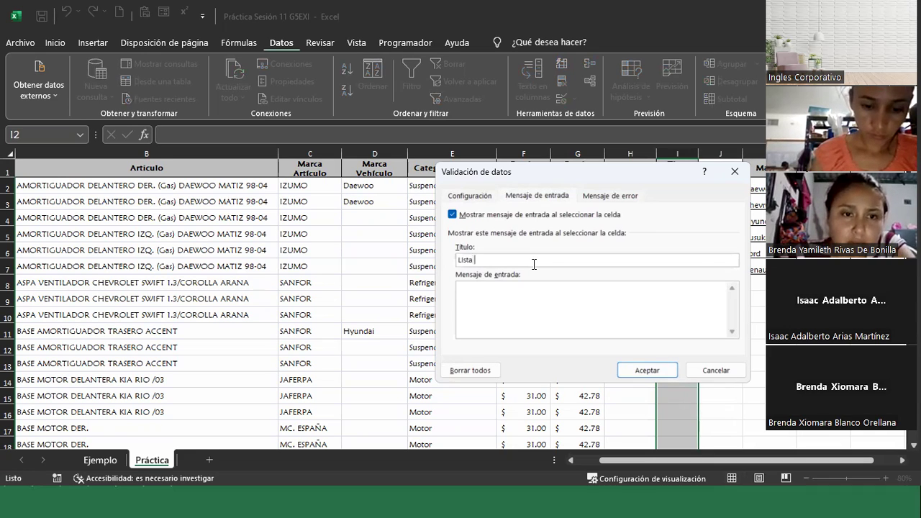
{"action": "key", "text": "BackSpace"}
{"action": "key", "text": "BackSpace"}
{"action": "key", "text": "BackSpace"}
{"action": "type", "text": "Tipo cliente"}
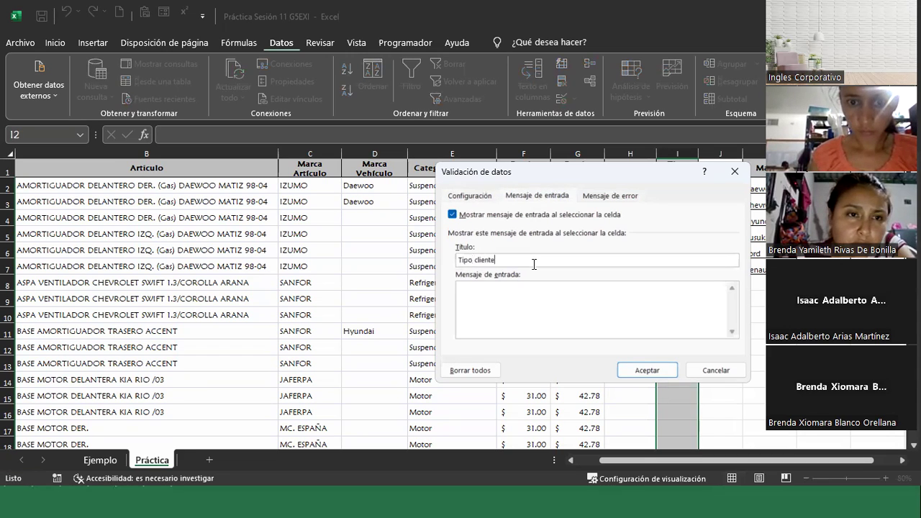
{"action": "type", "text": "lec"}
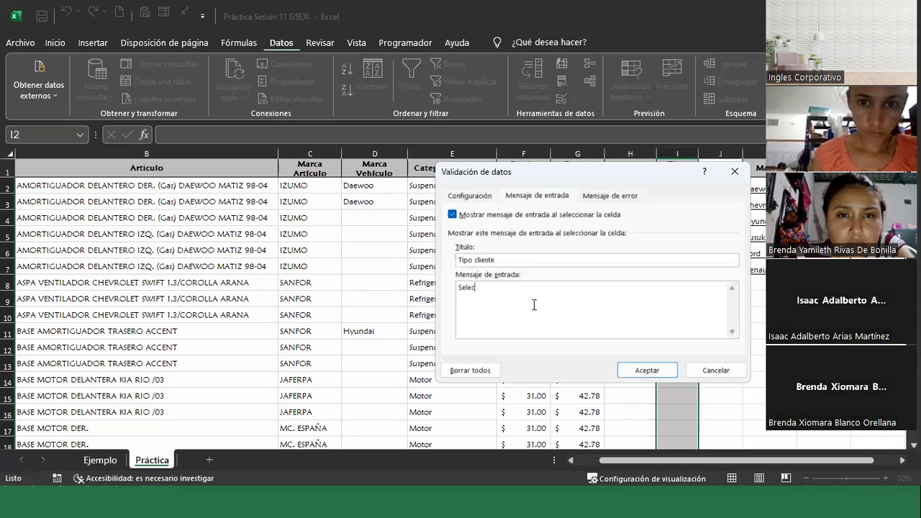
{"action": "type", "text": "e un c"}
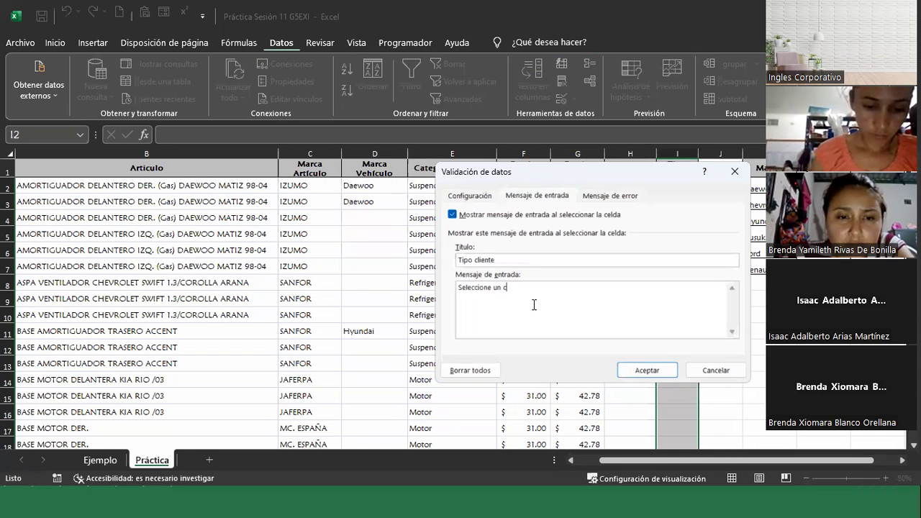
{"action": "type", "text": "a lista"}
- Add a 'Dato incorrecto' alert: value doesn't match the list and must be corrected; apply it
{"action": "left_click", "coordinate": [609, 195]}
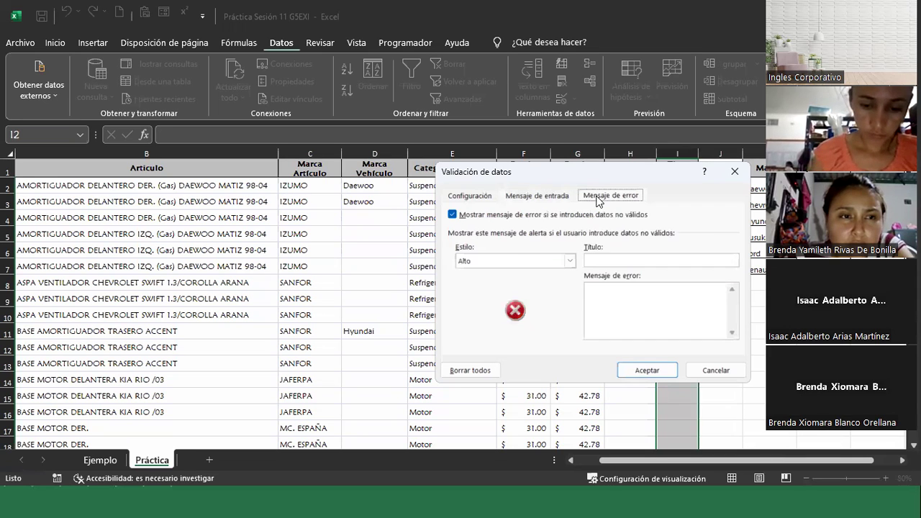
{"action": "left_click", "coordinate": [606, 261]}
{"action": "type", "text": "Dato incorrecto"}
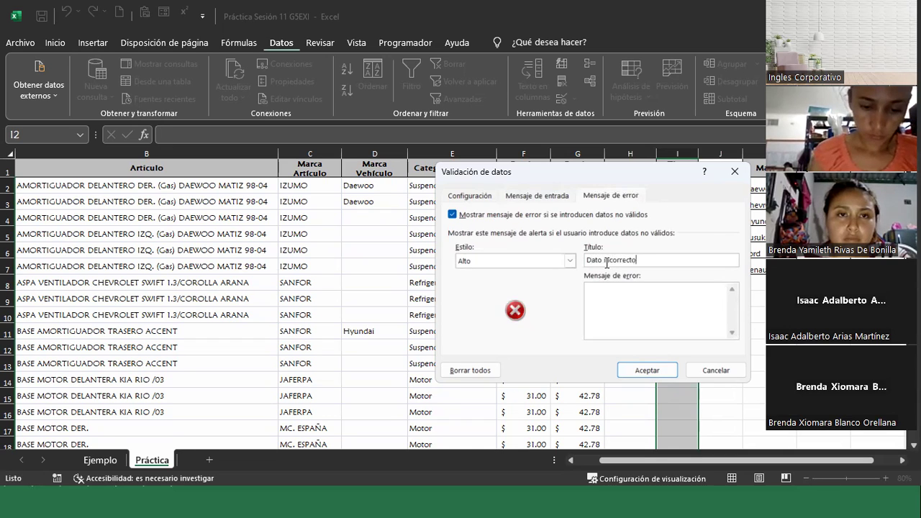
{"action": "key", "text": "Tab"}
{"action": "type", "text": "El vao"}
{"action": "type", "text": "n"}
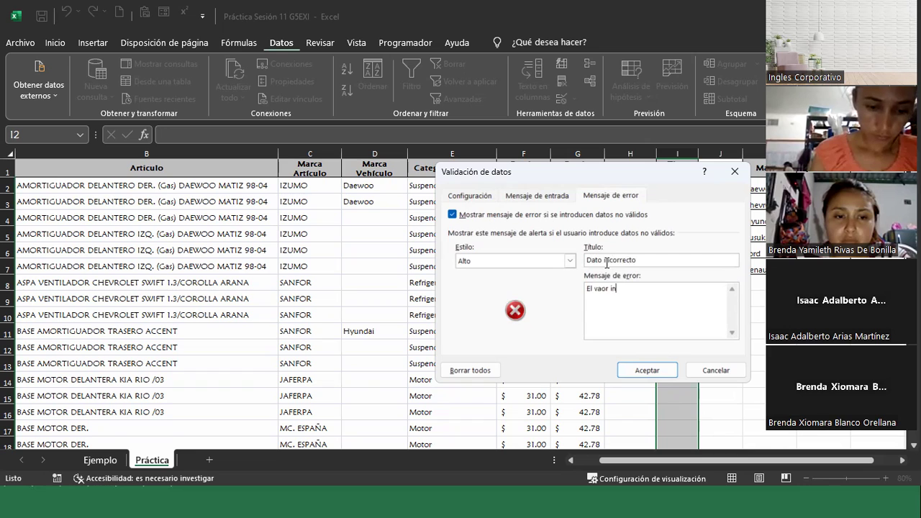
{"action": "type", "text": "lor ngr"}
{"action": "key", "text": "BackSpace"}
{"action": "key", "text": "BackSpace"}
{"action": "key", "text": "BackSpace"}
{"action": "type", "text": "ingresado no coincide con los datos de la lista."}
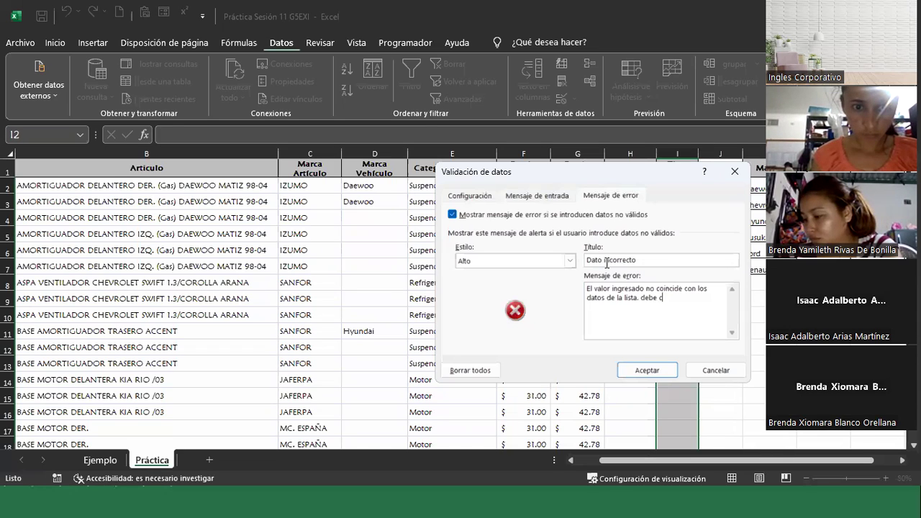
{"action": "type", "text": "Debe c"}
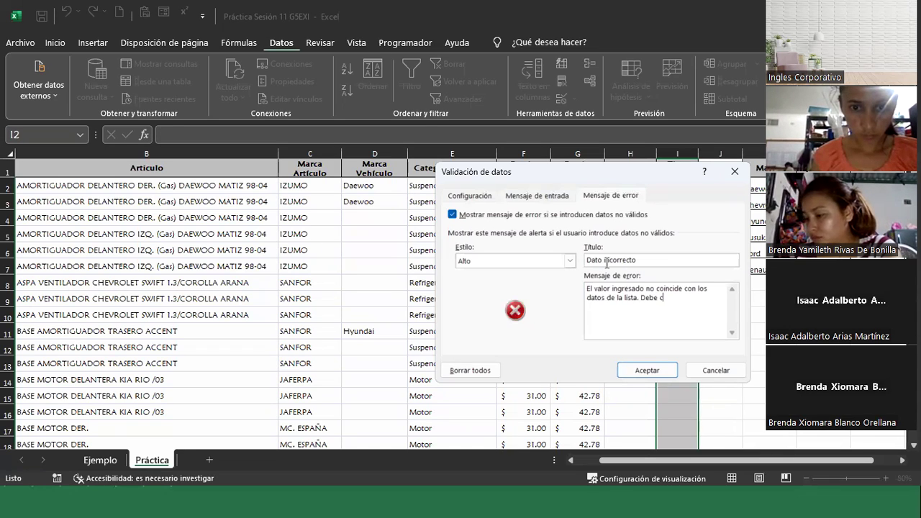
{"action": "key", "text": "BackSpace"}
{"action": "key", "text": "BackSpace"}
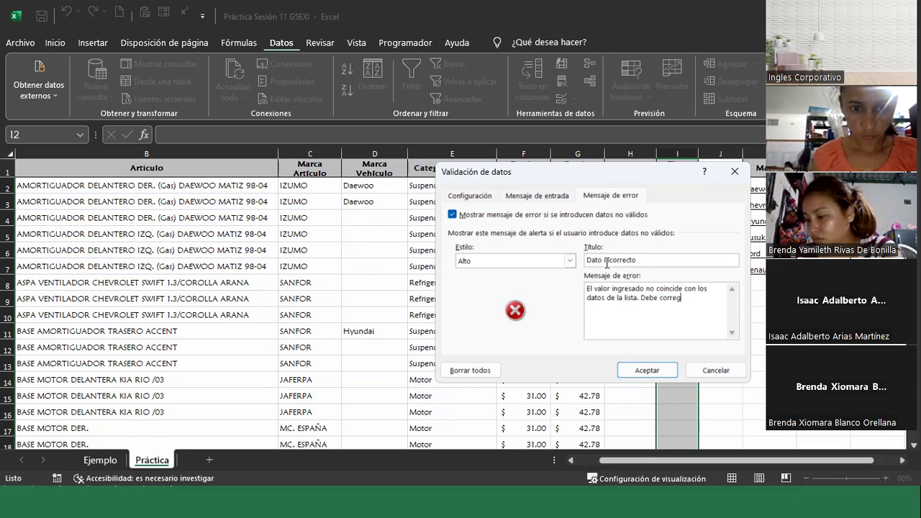
{"action": "type", "text": "to"}
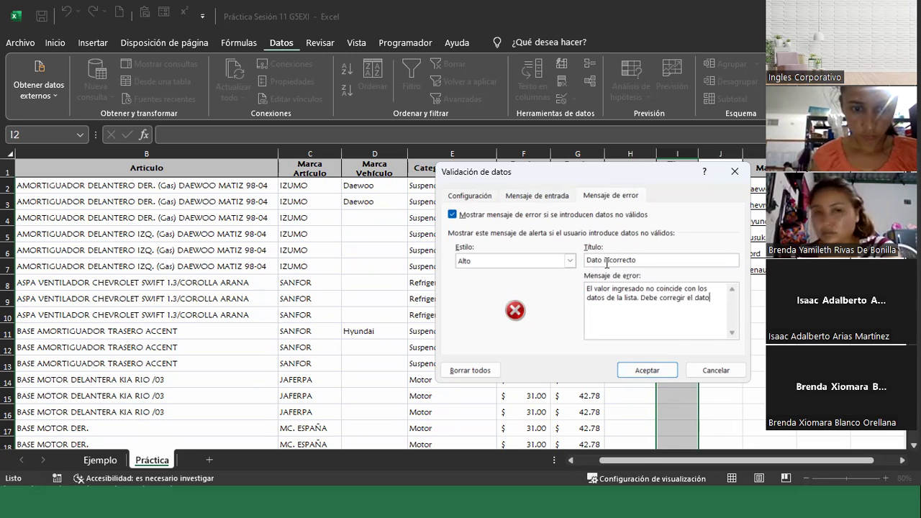
{"action": "left_click", "coordinate": [647, 370]}
- Pick Particular from the Tipo Cliente dropdown in cell I2
{"action": "left_click", "coordinate": [685, 187]}
{"action": "left_click", "coordinate": [704, 187]}
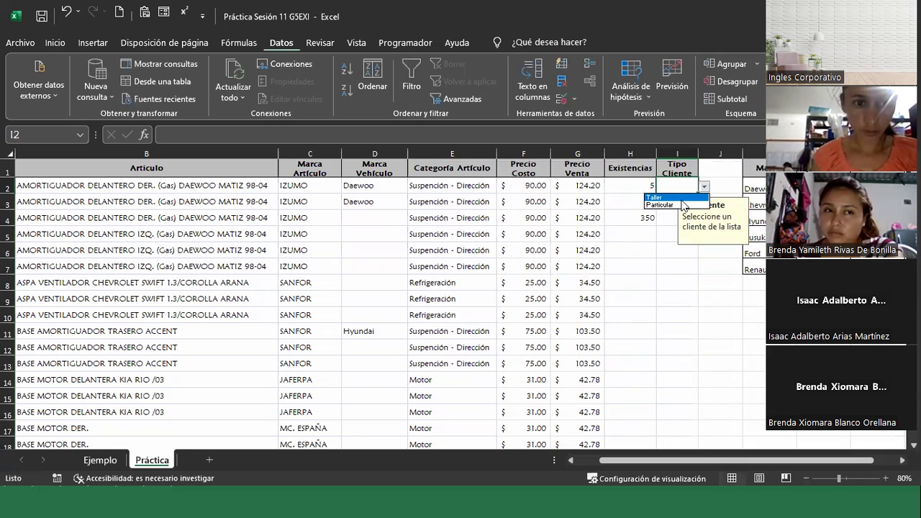
{"action": "left_click", "coordinate": [692, 195]}
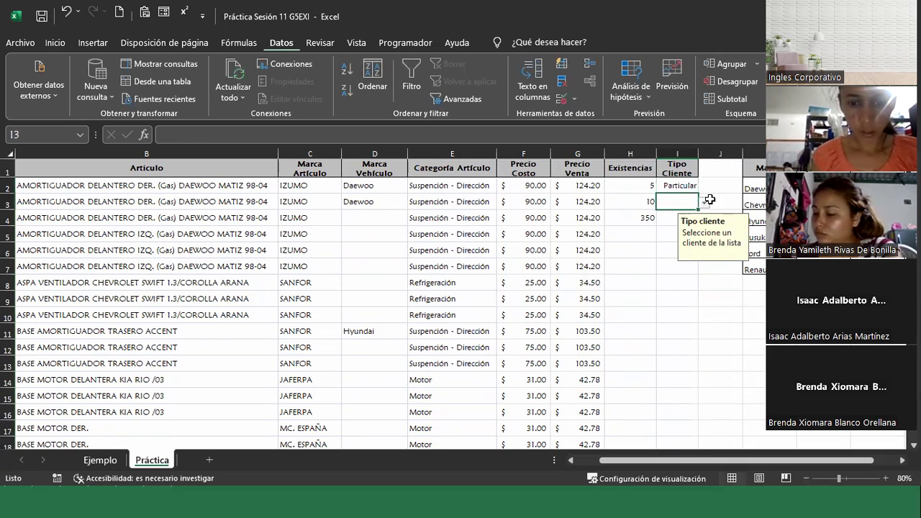
{"action": "left_click", "coordinate": [699, 216]}
- Pick Taller from the dropdown in I12, then check the list on cells I6 and I4
{"action": "left_click", "coordinate": [661, 343]}
{"action": "left_click", "coordinate": [704, 347]}
{"action": "left_click", "coordinate": [673, 367]}
{"action": "left_click", "coordinate": [664, 247]}
{"action": "left_click", "coordinate": [680, 216]}
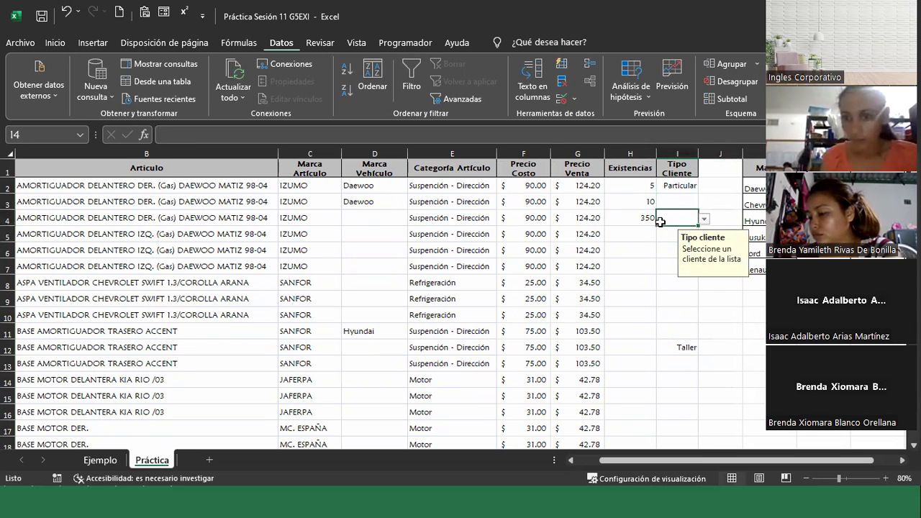
{"action": "key", "text": "Left"}
{"action": "left_click", "coordinate": [683, 213]}
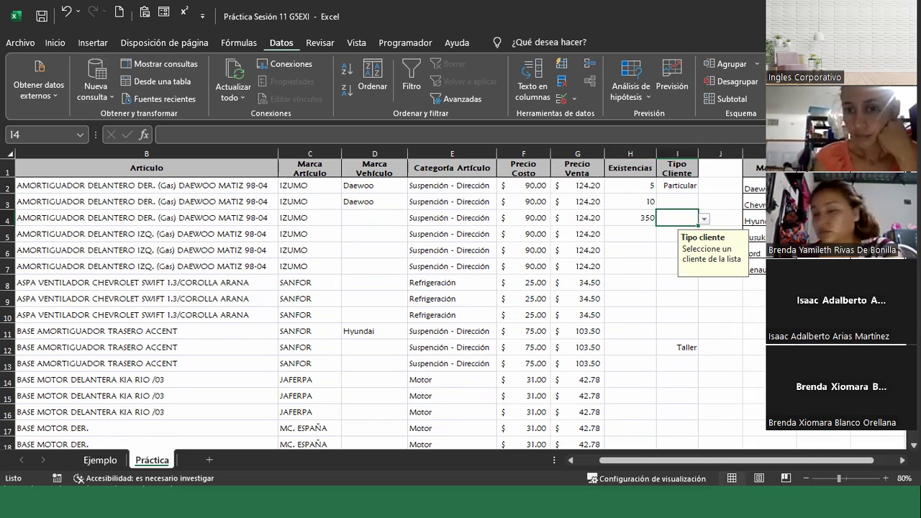
{"action": "left_click", "coordinate": [757, 339]}
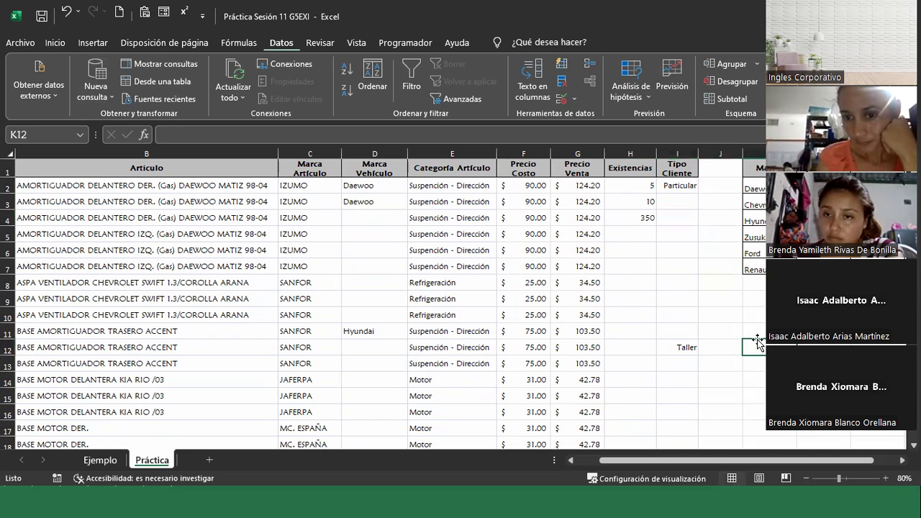
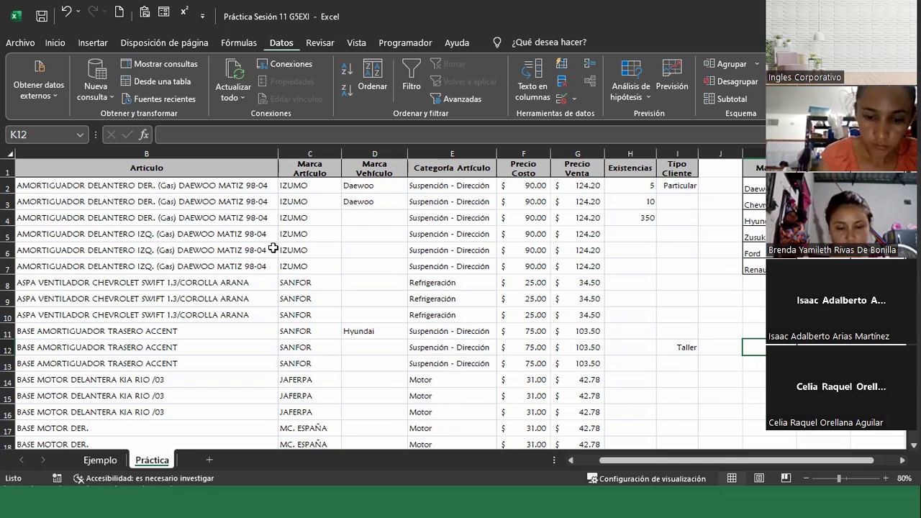
- Check the input messages shown on cells H2, I4 and D4
{"action": "left_click", "coordinate": [631, 191]}
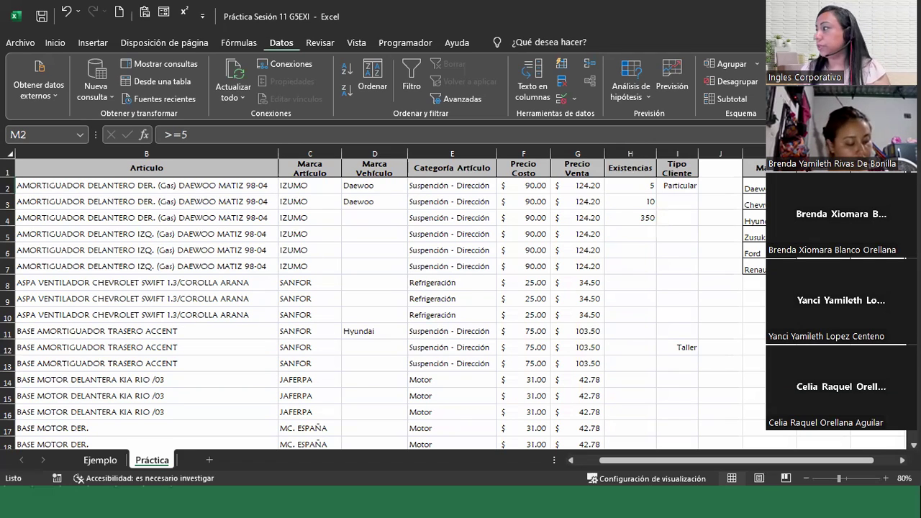
{"action": "left_click", "coordinate": [692, 215]}
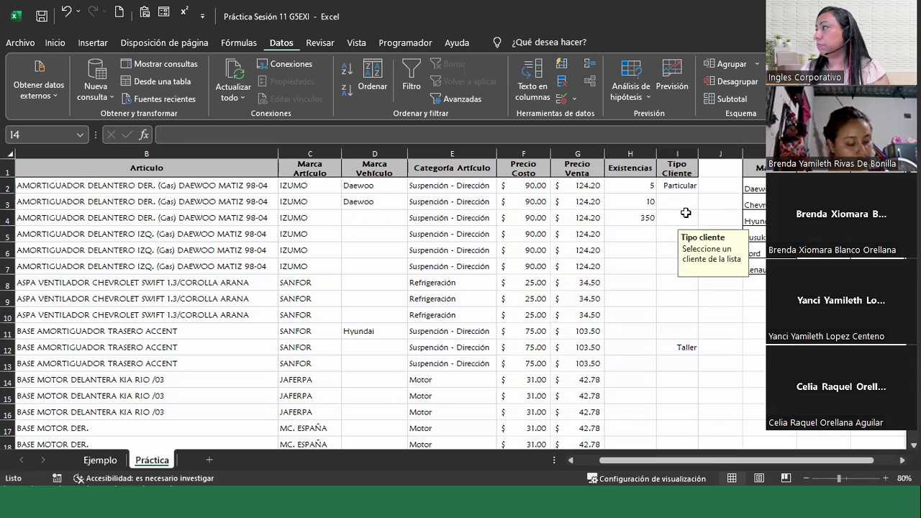
{"action": "left_click", "coordinate": [629, 188]}
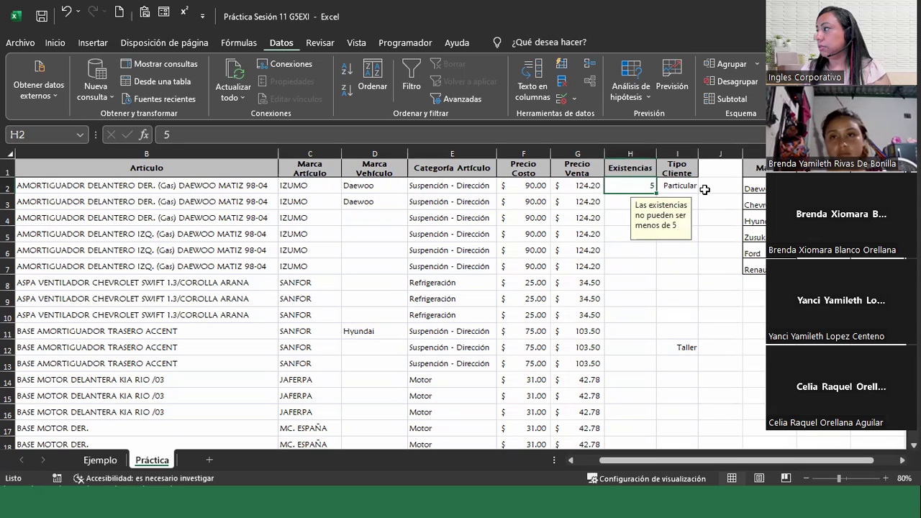
{"action": "left_click", "coordinate": [364, 215]}
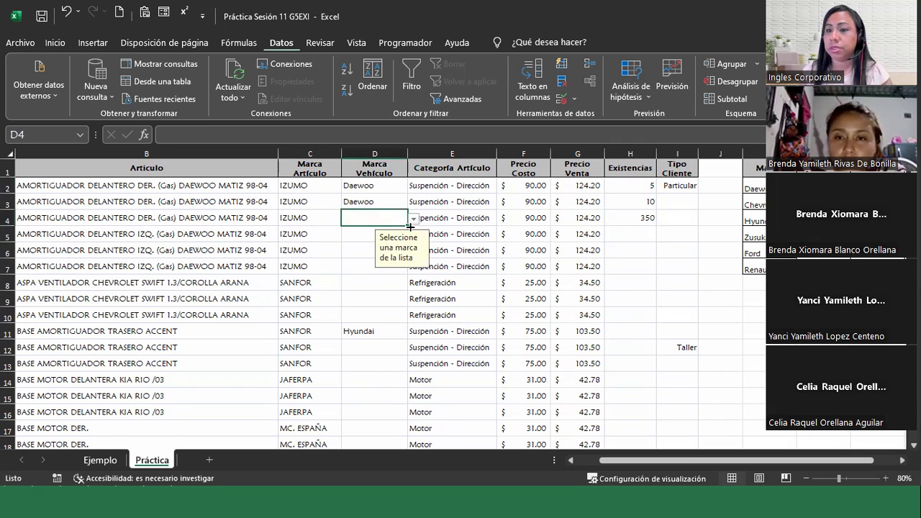
- Choose Hyundai from the vehicle-brand dropdown list in cell D93
{"action": "scroll", "coordinate": [389, 327], "scroll_direction": "down", "scroll_amount": 5}
{"action": "scroll", "coordinate": [388, 331], "scroll_direction": "down", "scroll_amount": 5}
{"action": "scroll", "coordinate": [388, 338], "scroll_direction": "down", "scroll_amount": 5}
{"action": "scroll", "coordinate": [389, 338], "scroll_direction": "down", "scroll_amount": 9}
{"action": "scroll", "coordinate": [388, 337], "scroll_direction": "down", "scroll_amount": 9}
{"action": "scroll", "coordinate": [388, 331], "scroll_direction": "down", "scroll_amount": 2}
{"action": "scroll", "coordinate": [381, 325], "scroll_direction": "up", "scroll_amount": 5}
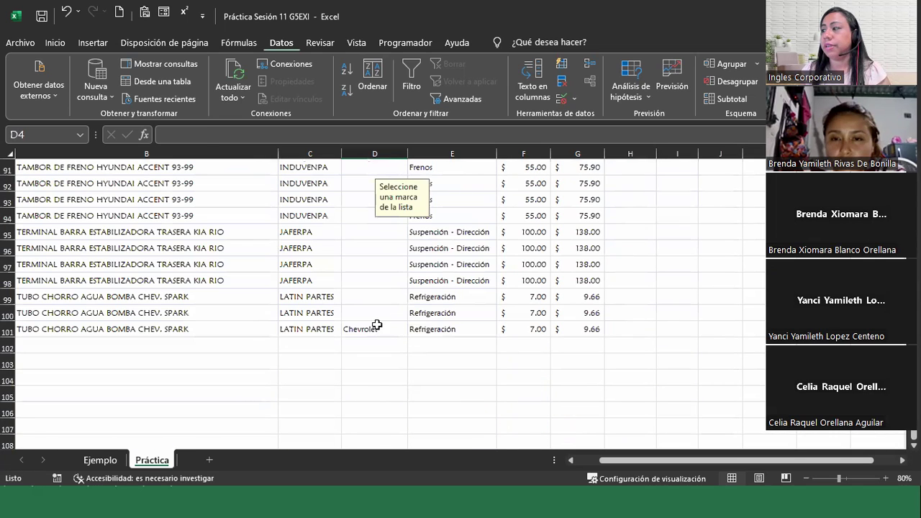
{"action": "left_click", "coordinate": [376, 325]}
{"action": "left_click", "coordinate": [375, 295]}
{"action": "left_click", "coordinate": [363, 231]}
{"action": "left_click", "coordinate": [363, 201]}
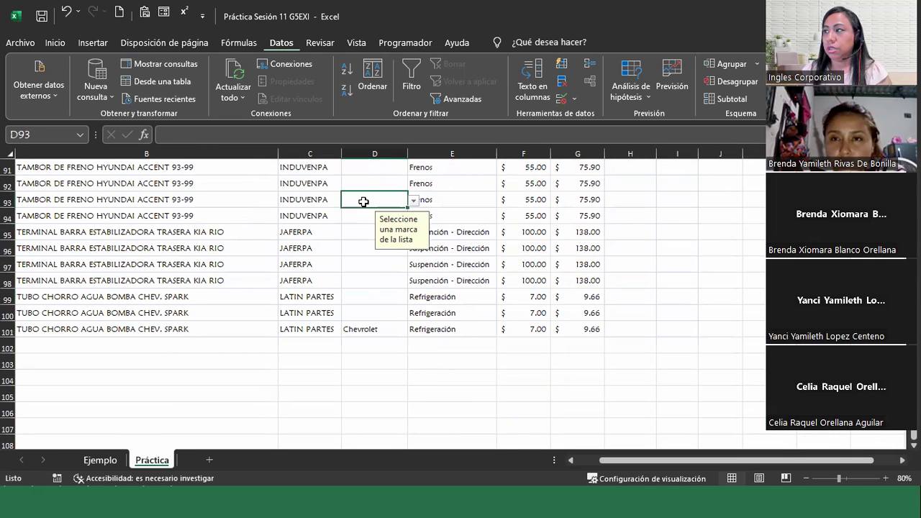
{"action": "left_click", "coordinate": [414, 200]}
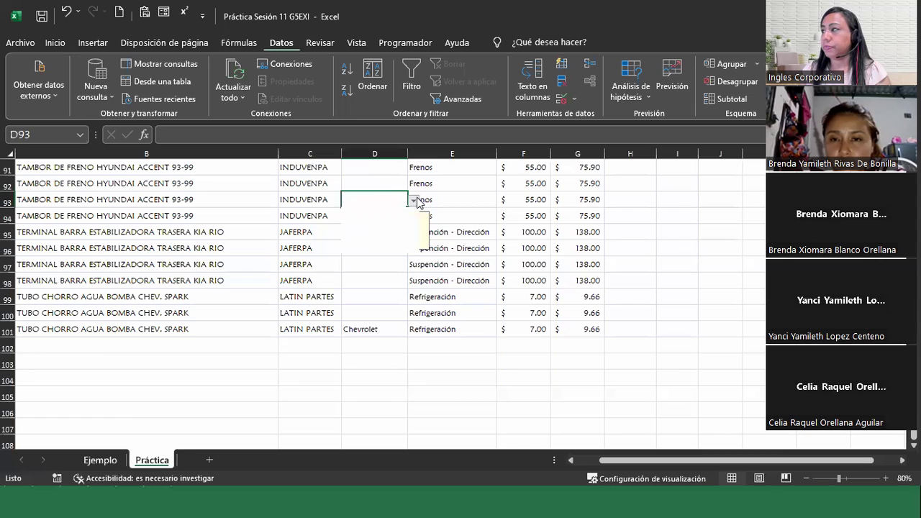
{"action": "left_click", "coordinate": [349, 216]}
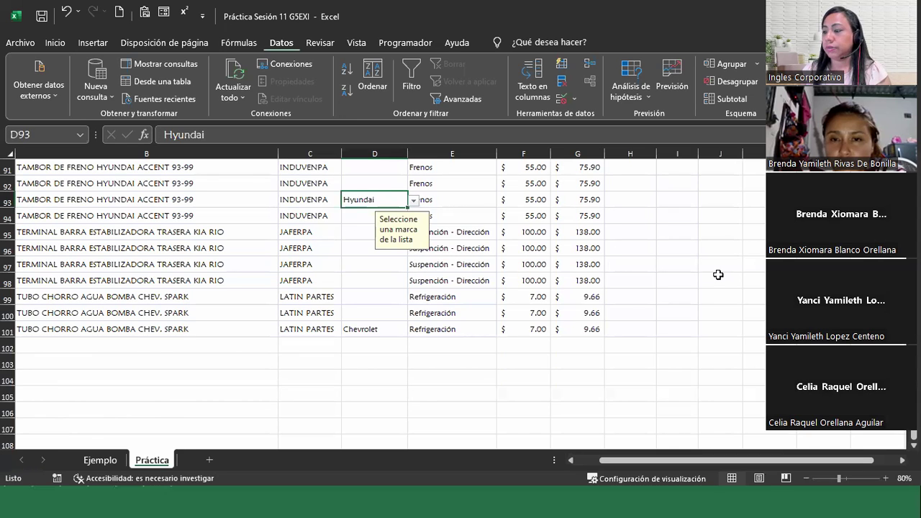
{"action": "scroll", "coordinate": [718, 275], "scroll_direction": "up", "scroll_amount": 2}
{"action": "scroll", "coordinate": [718, 275], "scroll_direction": "up", "scroll_amount": 8}
{"action": "scroll", "coordinate": [718, 275], "scroll_direction": "up", "scroll_amount": 7}
{"action": "scroll", "coordinate": [718, 275], "scroll_direction": "up", "scroll_amount": 5}
{"action": "scroll", "coordinate": [718, 275], "scroll_direction": "up", "scroll_amount": 7}
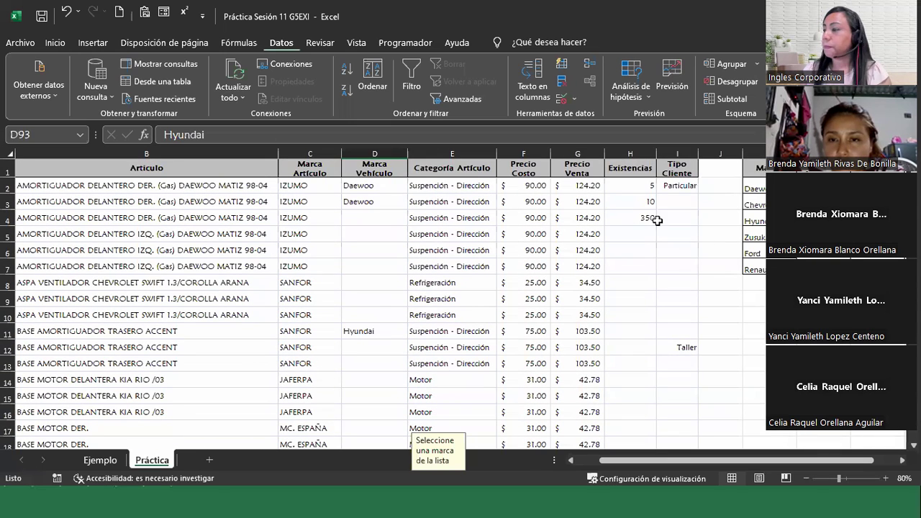